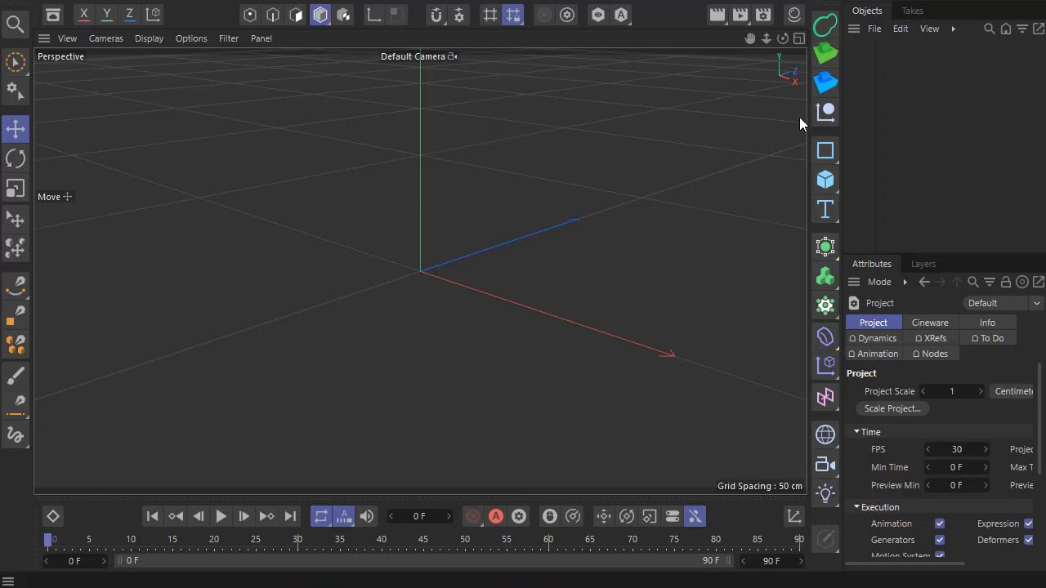
Widen the object and attribute area and add an n-Side spline to the scene.
{"action": "left_click_drag", "start_coordinate": [842, 126], "coordinate": [786, 129]}
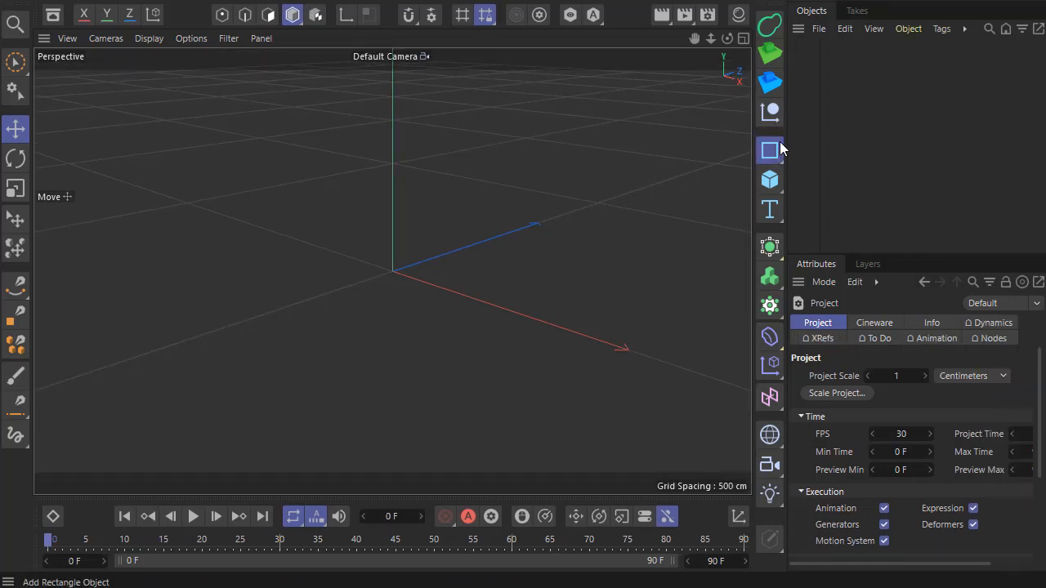
{"action": "left_click", "coordinate": [770, 150]}
{"action": "left_click", "coordinate": [915, 209]}
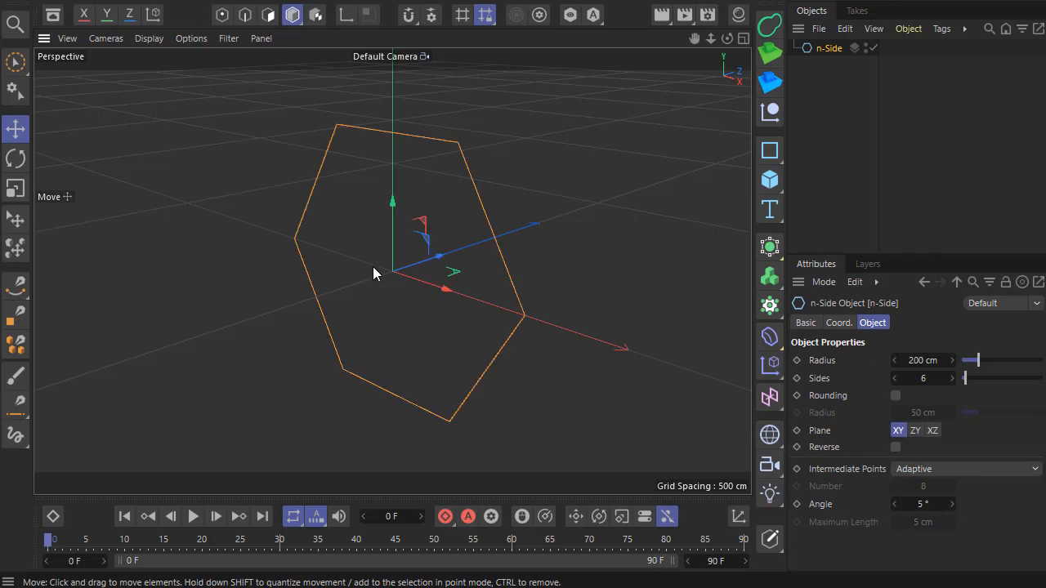
{"action": "left_click_drag", "start_coordinate": [408, 281], "coordinate": [411, 242], "text": "alt"}
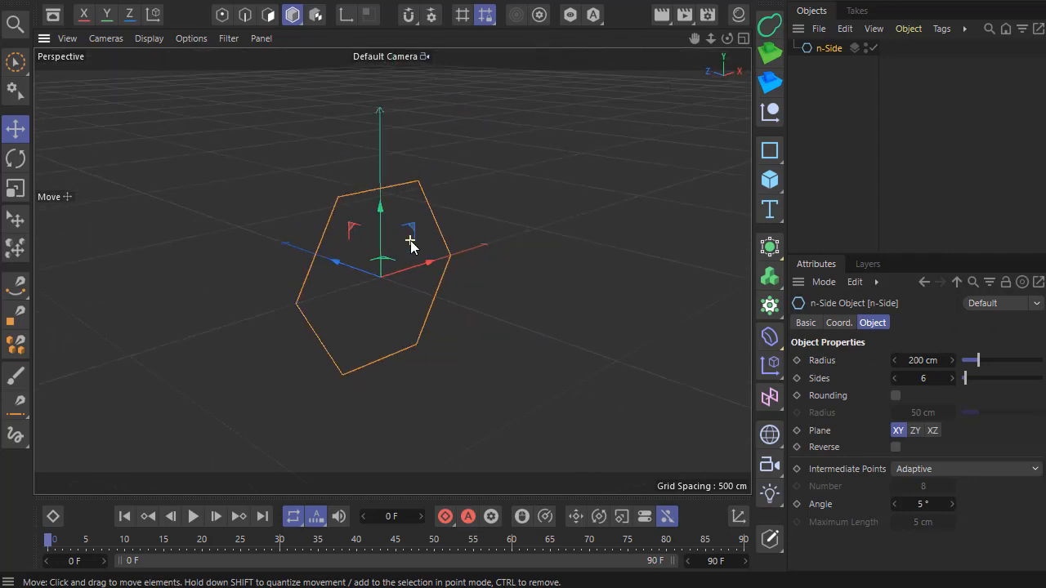
Add a NitroExtrude generator, nest the n-Side spline under it, and move the spline forward along Z to extrude a hexagonal body.
{"action": "left_click", "coordinate": [768, 83], "text": "alt"}
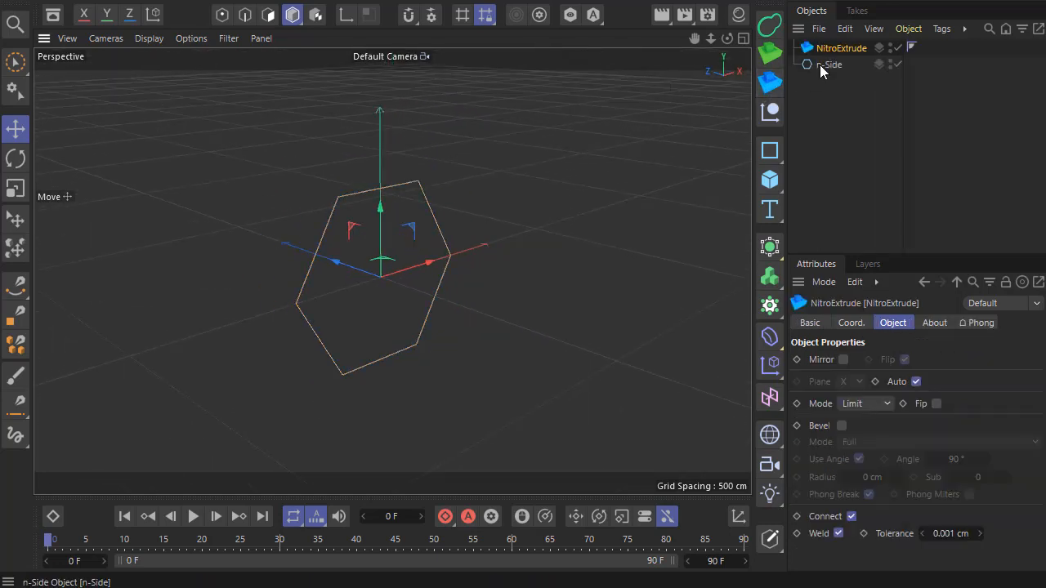
{"action": "left_click_drag", "start_coordinate": [820, 65], "coordinate": [827, 51]}
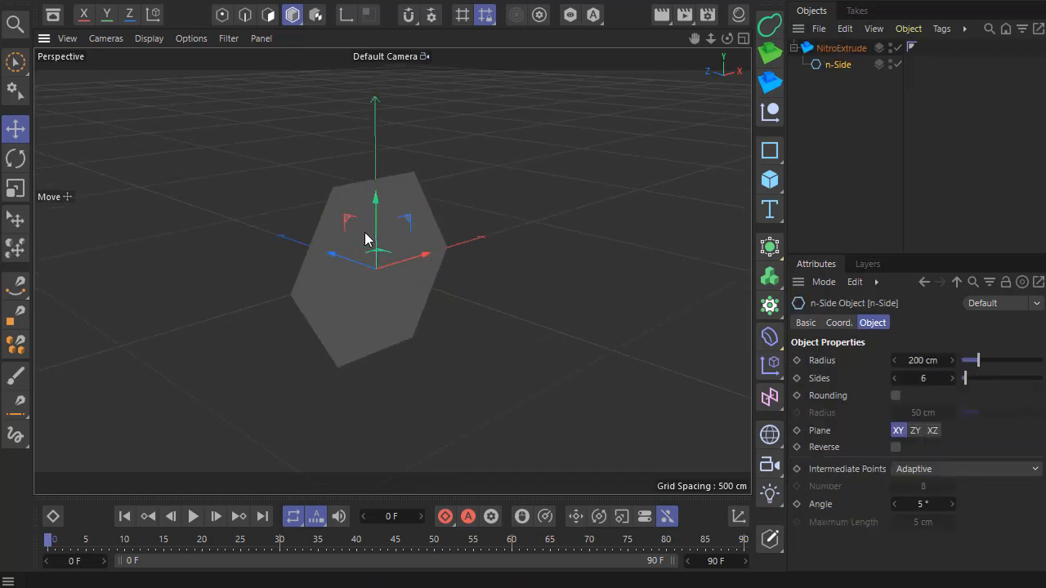
{"action": "left_click_drag", "start_coordinate": [330, 265], "coordinate": [375, 278]}
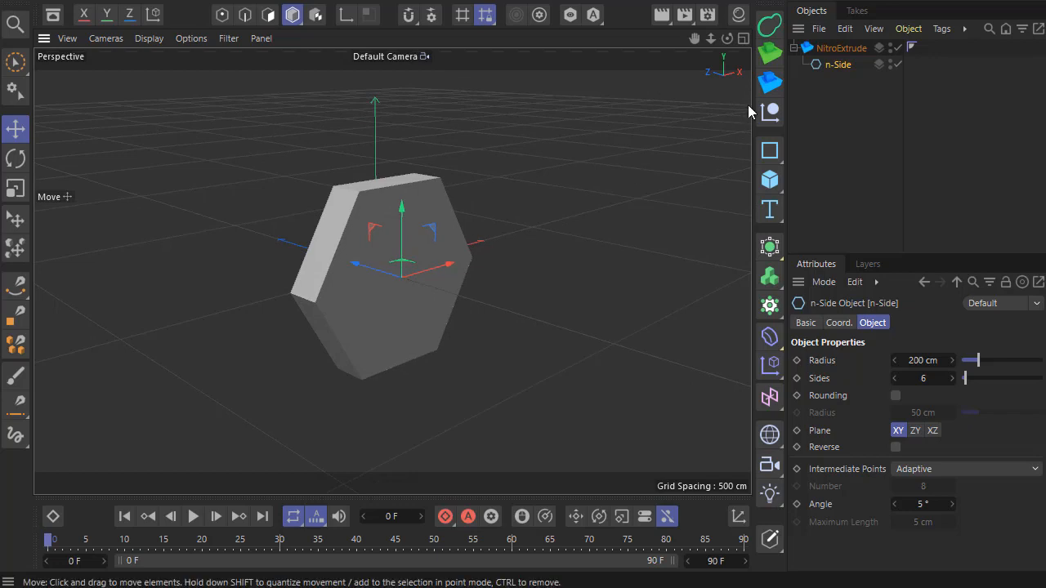
Add a second n-Side spline nested under the first, move it forward along Z, and scale it down to form a smaller hexagonal boss.
{"action": "left_click", "coordinate": [770, 150]}
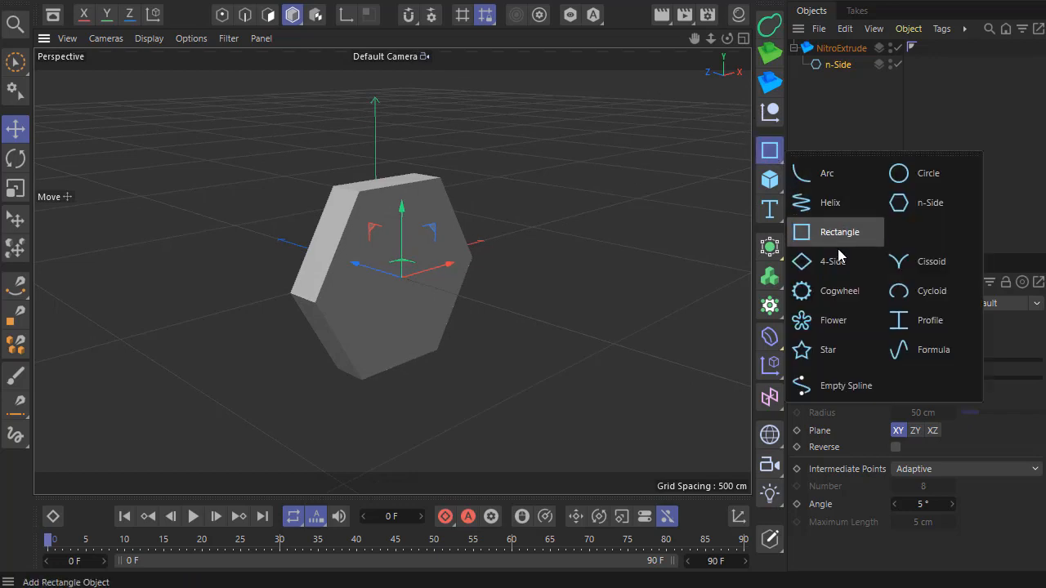
{"action": "left_click", "coordinate": [918, 200]}
{"action": "left_click_drag", "start_coordinate": [829, 51], "coordinate": [819, 78]}
{"action": "left_click_drag", "start_coordinate": [336, 261], "coordinate": [375, 276]}
{"action": "left_click", "coordinate": [14, 188]}
{"action": "left_click_drag", "start_coordinate": [206, 188], "coordinate": [49, 250]}
Raise the inner n-Side, shrink it further, and push it back along Z to cut a hexagonal hole through the body.
{"action": "key", "text": "e"}
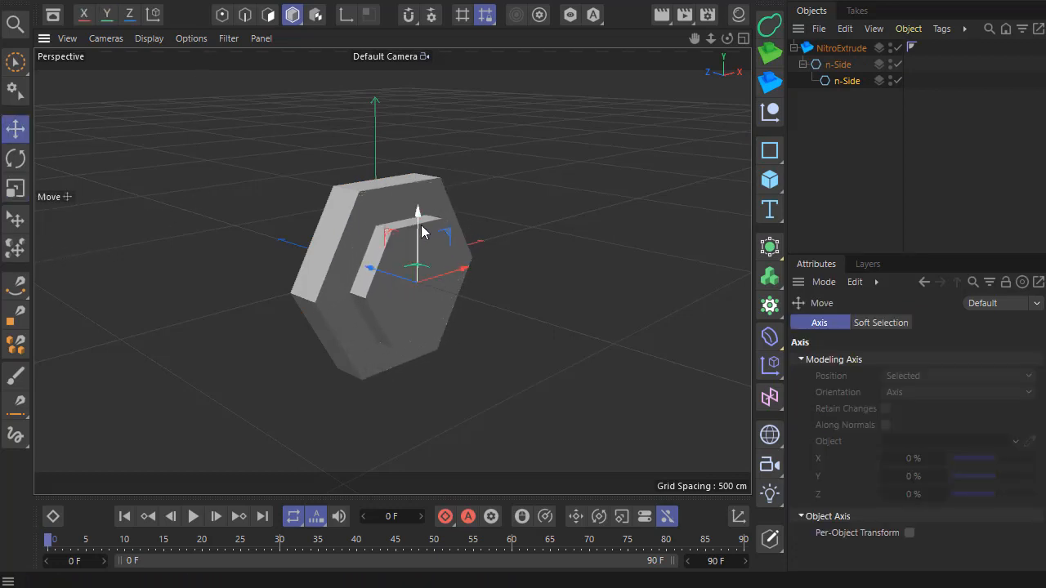
{"action": "left_click_drag", "start_coordinate": [420, 222], "coordinate": [421, 196]}
{"action": "left_click", "coordinate": [18, 194]}
{"action": "left_click_drag", "start_coordinate": [205, 203], "coordinate": [51, 230]}
{"action": "left_click", "coordinate": [16, 129]}
{"action": "mouse_move", "coordinate": [387, 243]}
{"action": "left_mouse_down"}
{"action": "mouse_move", "coordinate": [436, 236]}
{"action": "mouse_move", "coordinate": [335, 242]}
{"action": "left_mouse_up"}
Switch the viewport to Gouraud Shading (Lines) and add a Rectangle spline nested under the outer n-Side.
{"action": "left_click", "coordinate": [149, 39]}
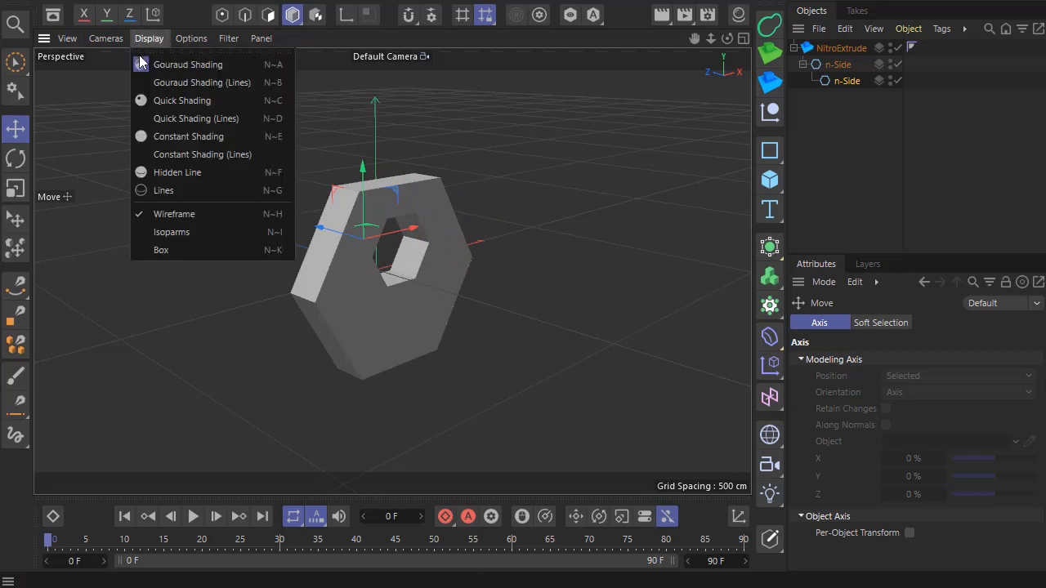
{"action": "left_click", "coordinate": [188, 83]}
{"action": "left_click_drag", "start_coordinate": [732, 43], "coordinate": [816, 82]}
{"action": "left_click_drag", "start_coordinate": [781, 149], "coordinate": [825, 229]}
{"action": "left_click_drag", "start_coordinate": [845, 100], "coordinate": [845, 102]}
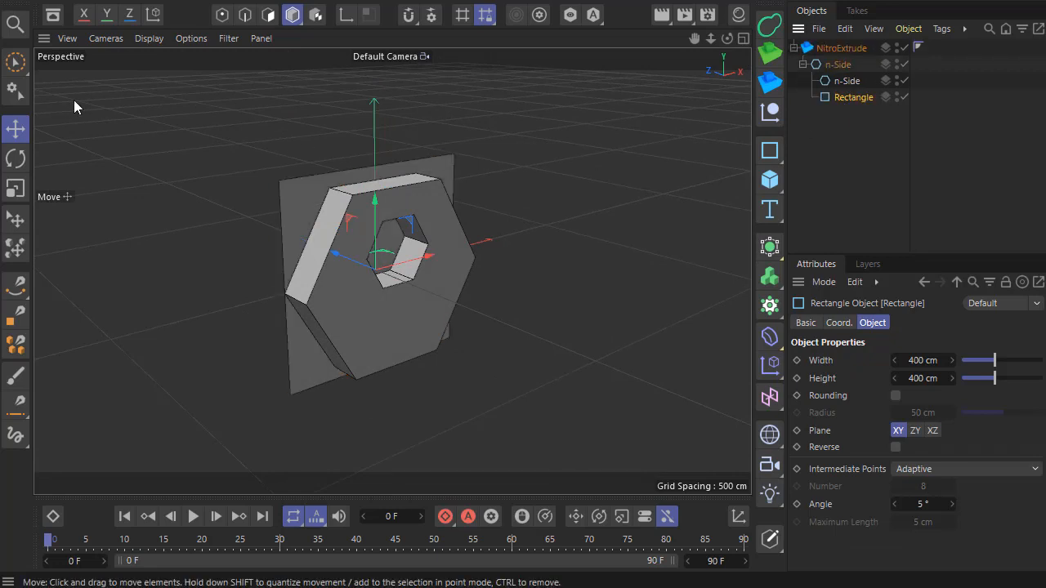
Scale the rectangle down to about 97 cm square and place it on the front face below the hexagonal hole.
{"action": "left_click", "coordinate": [15, 189]}
{"action": "left_click_drag", "start_coordinate": [177, 176], "coordinate": [129, 177]}
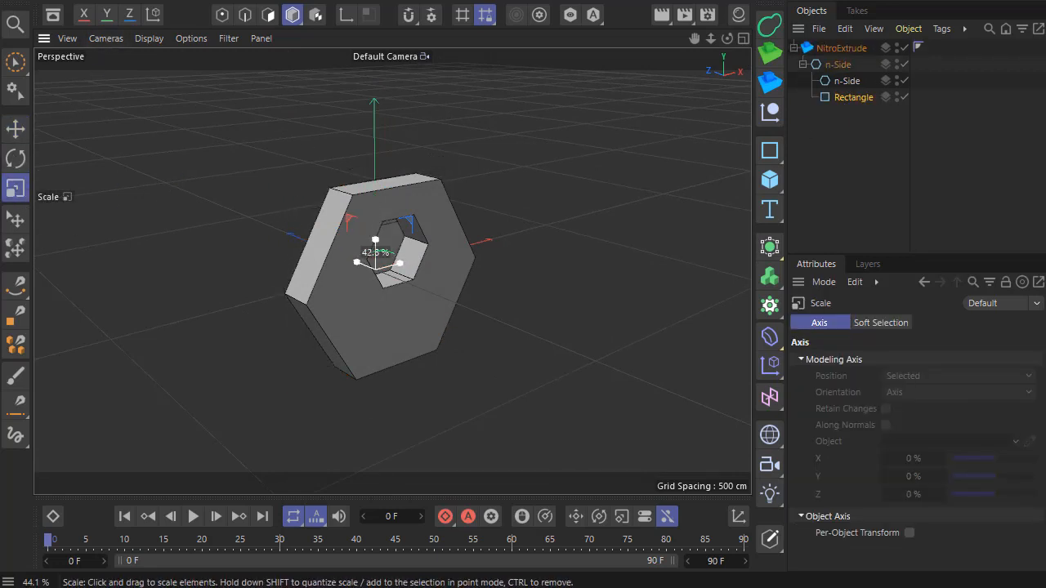
{"action": "key", "text": "e"}
{"action": "left_click_drag", "start_coordinate": [397, 217], "coordinate": [381, 248]}
{"action": "left_click_drag", "start_coordinate": [357, 303], "coordinate": [379, 314]}
{"action": "left_click", "coordinate": [27, 190]}
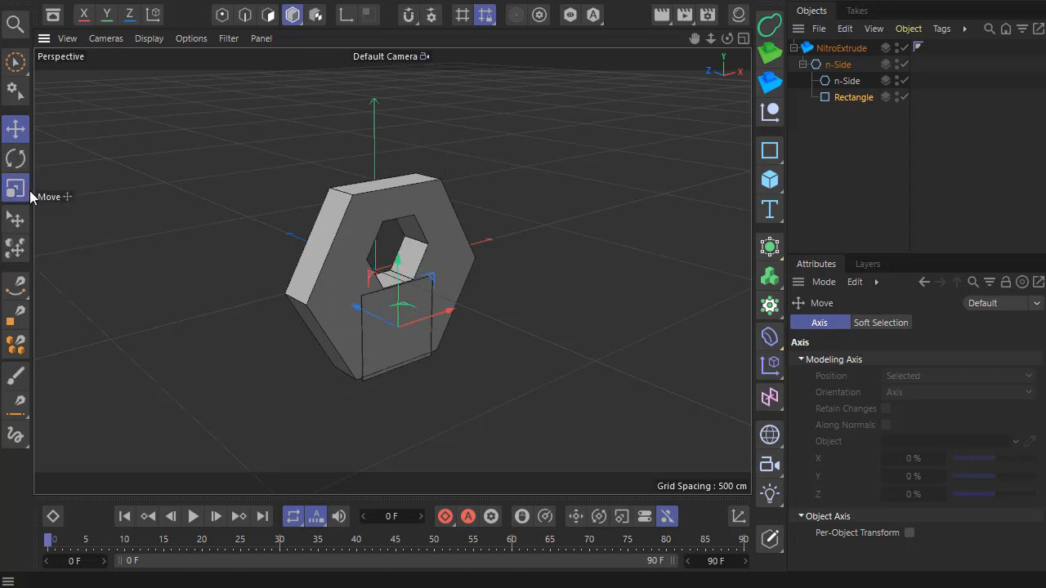
{"action": "left_click_drag", "start_coordinate": [92, 232], "coordinate": [19, 242]}
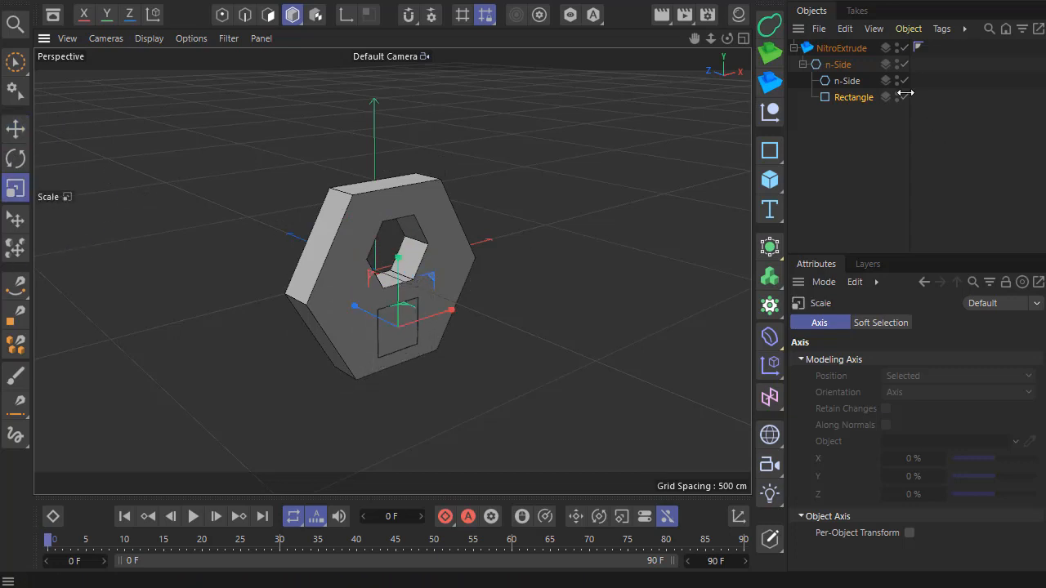
Enable rounding on the rectangle and set its width to 207 cm.
{"action": "left_click", "coordinate": [854, 96]}
{"action": "left_click", "coordinate": [895, 395]}
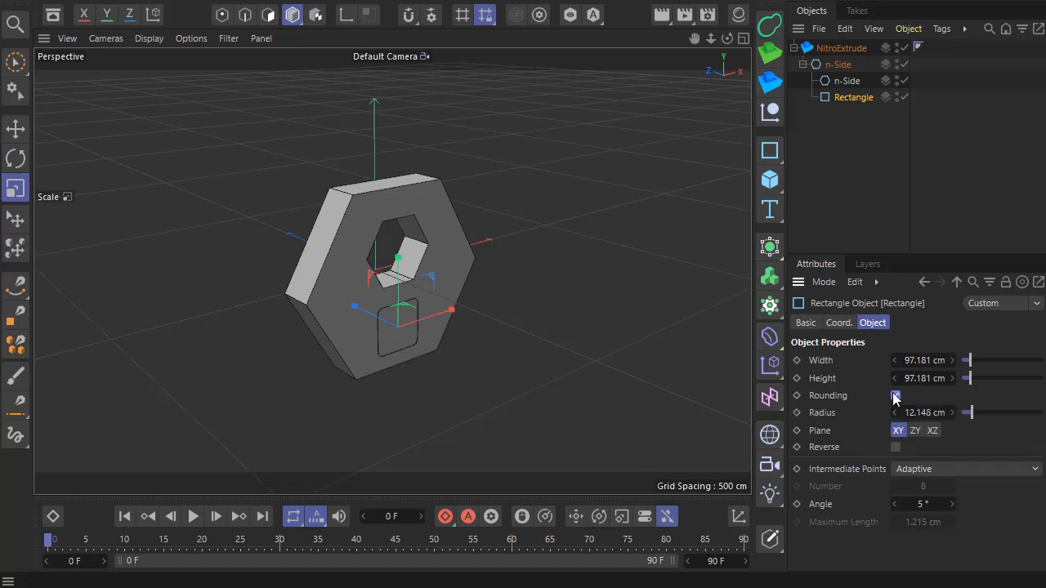
{"action": "left_click_drag", "start_coordinate": [967, 361], "coordinate": [972, 370]}
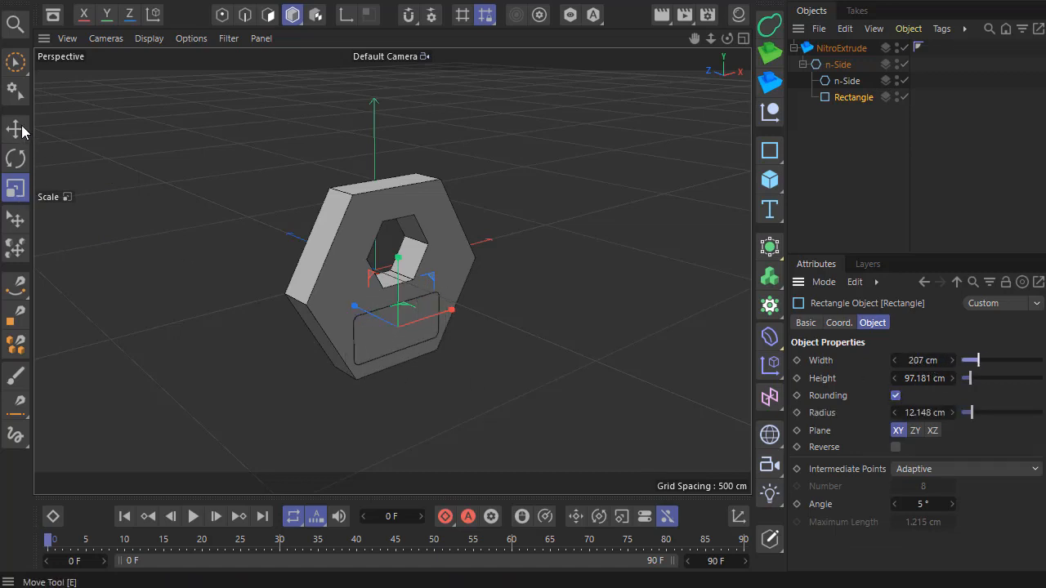
Push the rounded rectangle back along Z to cut a shallow recess into the hexagonal body.
{"action": "key", "text": "e"}
{"action": "mouse_move", "coordinate": [360, 312]}
{"action": "left_mouse_down"}
{"action": "mouse_move", "coordinate": [344, 294]}
{"action": "mouse_move", "coordinate": [364, 315]}
{"action": "left_mouse_up"}
{"action": "scroll", "coordinate": [363, 310], "scroll_direction": "up", "scroll_amount": 3}
Move the outer n-Side along Z to adjust the thickness of the hexagonal body.
{"action": "left_click", "coordinate": [830, 82]}
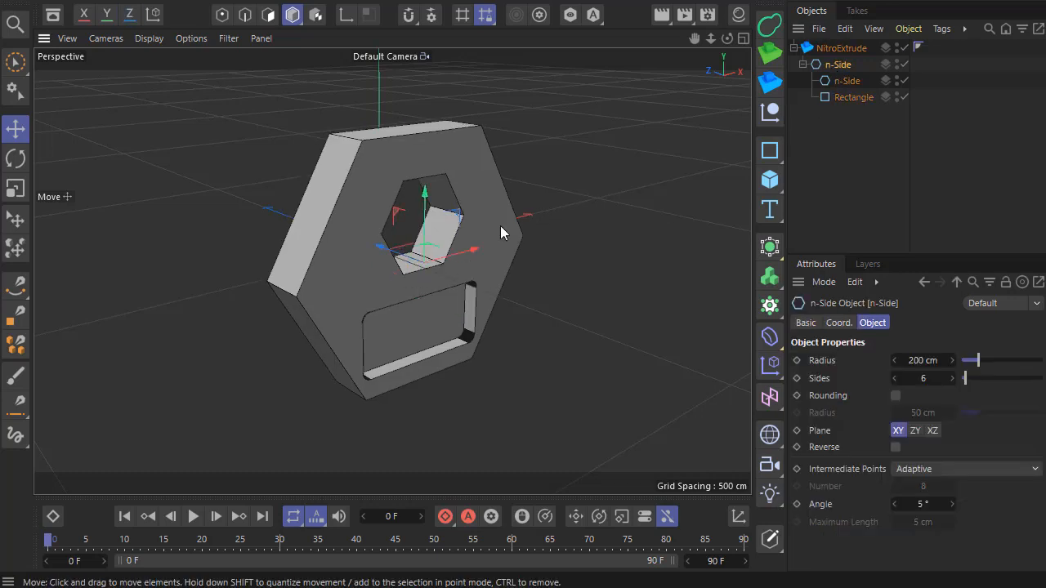
{"action": "left_click_drag", "start_coordinate": [392, 247], "coordinate": [367, 247]}
{"action": "scroll", "coordinate": [368, 248], "scroll_direction": "down", "scroll_amount": 1}
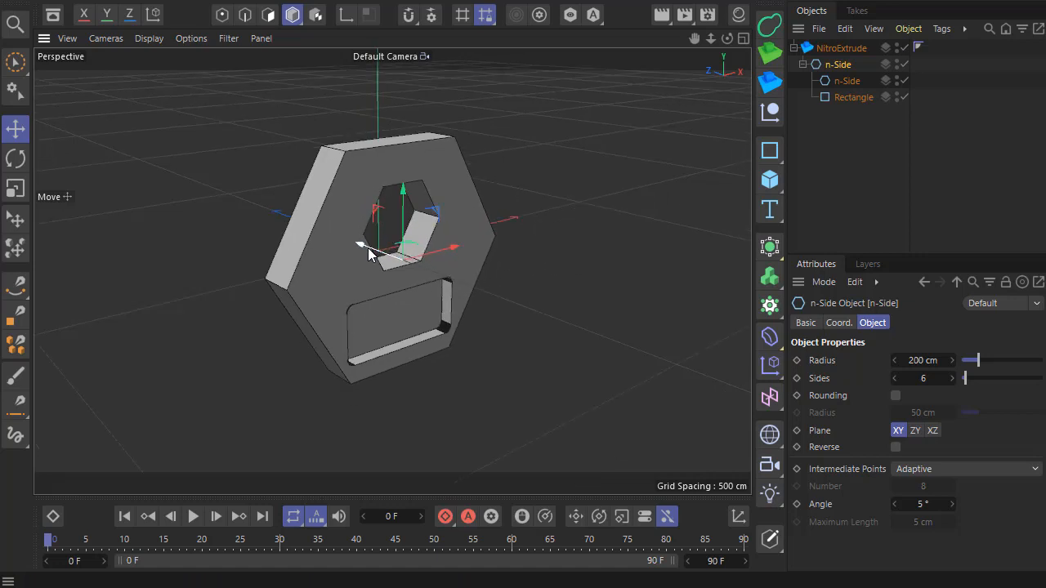
Turn off the grid display in the perspective view.
{"action": "scroll", "coordinate": [387, 335], "scroll_direction": "up", "scroll_amount": 8}
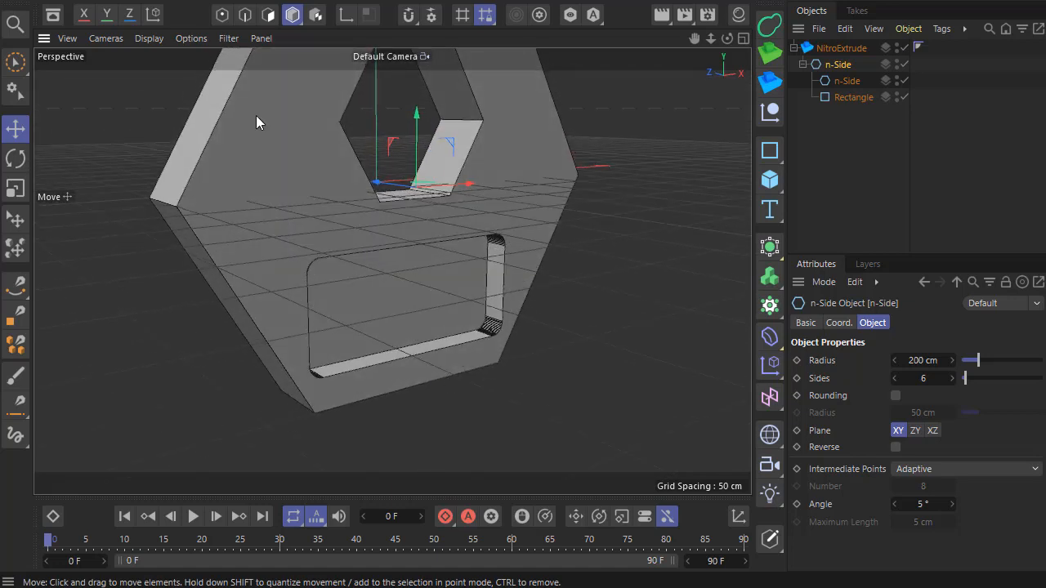
{"action": "left_click", "coordinate": [231, 42]}
{"action": "left_click", "coordinate": [242, 129]}
{"action": "scroll", "coordinate": [382, 356], "scroll_direction": "down", "scroll_amount": 4}
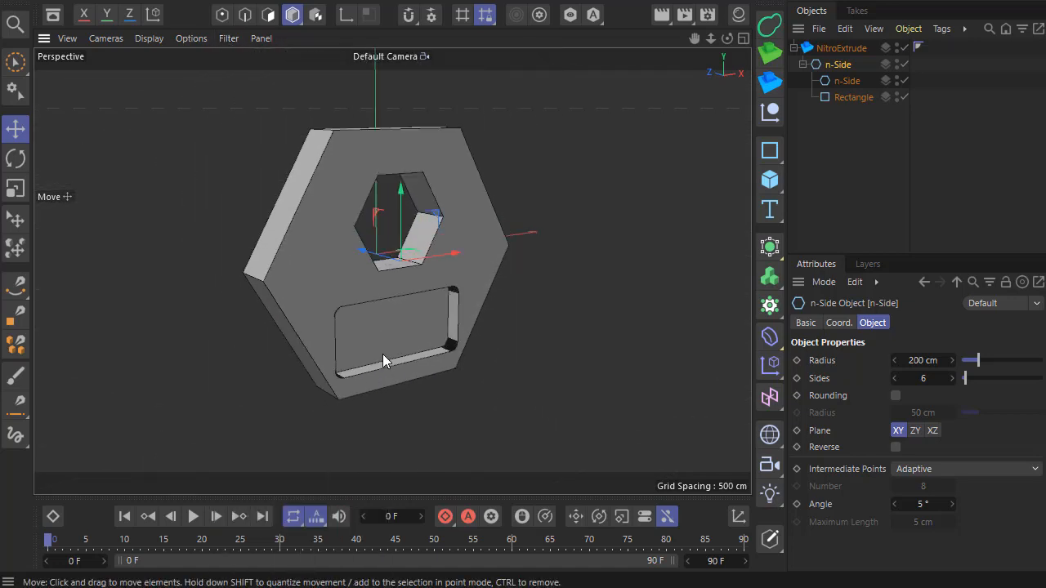
Nest a copy of the rectangle under the original, scale it to about 135 by 63 cm, and pull it forward as a raised block.
{"action": "scroll", "coordinate": [383, 361], "scroll_direction": "up", "scroll_amount": 4}
{"action": "left_click_drag", "start_coordinate": [836, 97], "coordinate": [834, 99]}
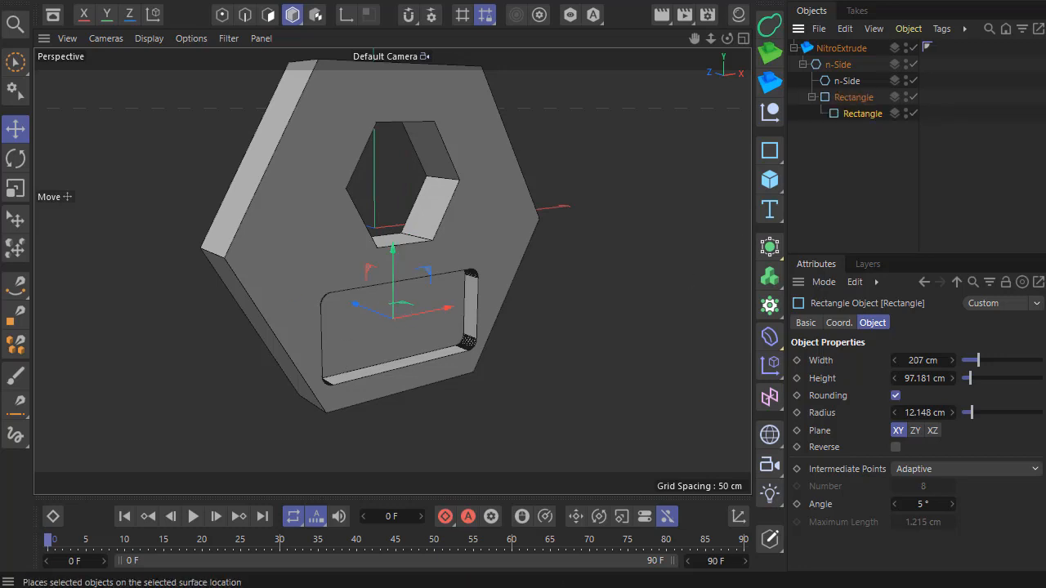
{"action": "left_click", "coordinate": [7, 188]}
{"action": "left_click_drag", "start_coordinate": [101, 222], "coordinate": [51, 222]}
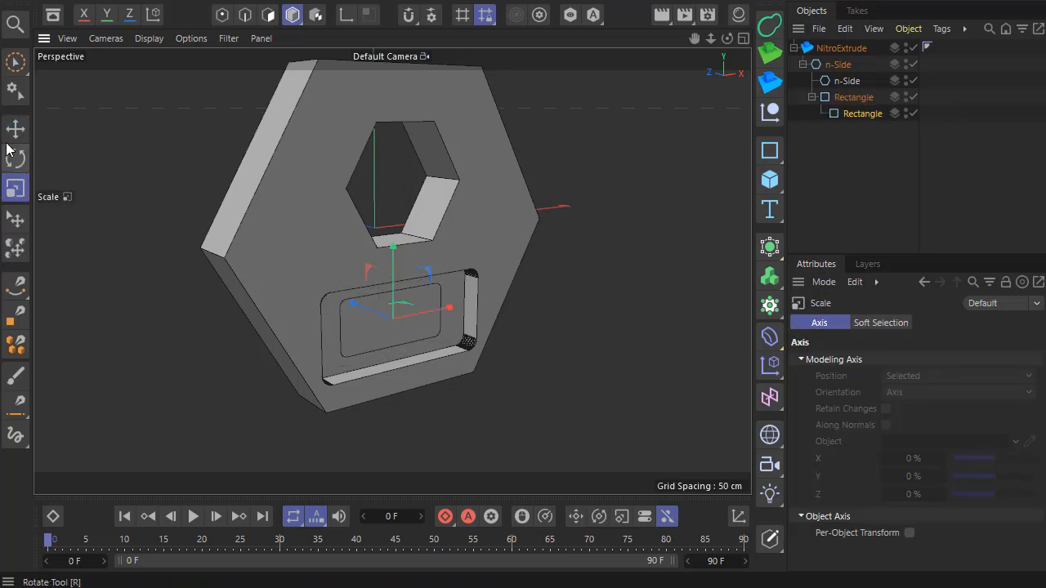
{"action": "left_click", "coordinate": [14, 129]}
{"action": "left_click_drag", "start_coordinate": [356, 306], "coordinate": [377, 322]}
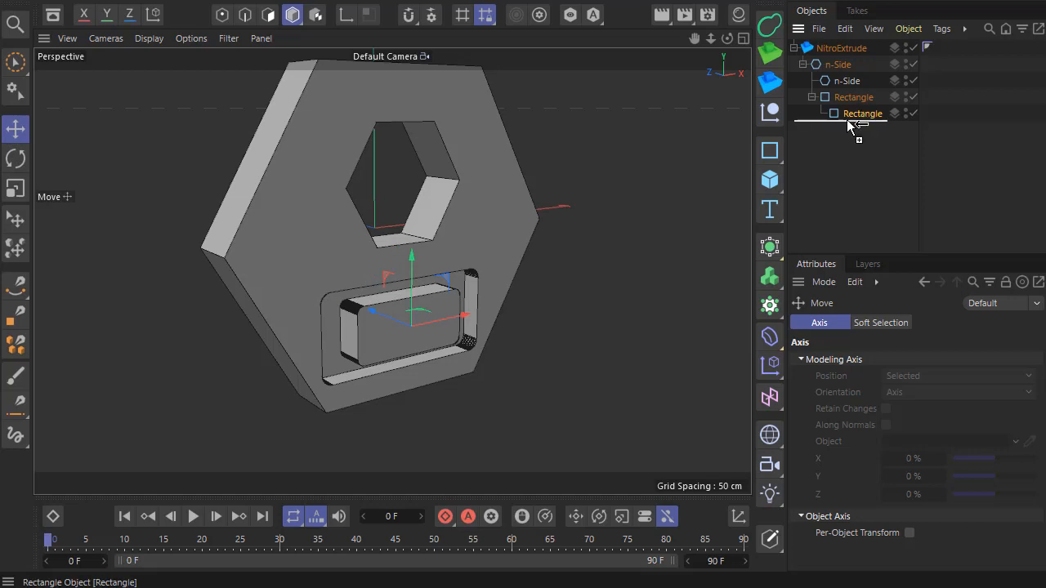
Nest another copy under the inner rectangle, scale it down, and push it inward to cut a pocket in the raised block.
{"action": "left_click_drag", "start_coordinate": [850, 124], "coordinate": [850, 124], "text": "ctrl"}
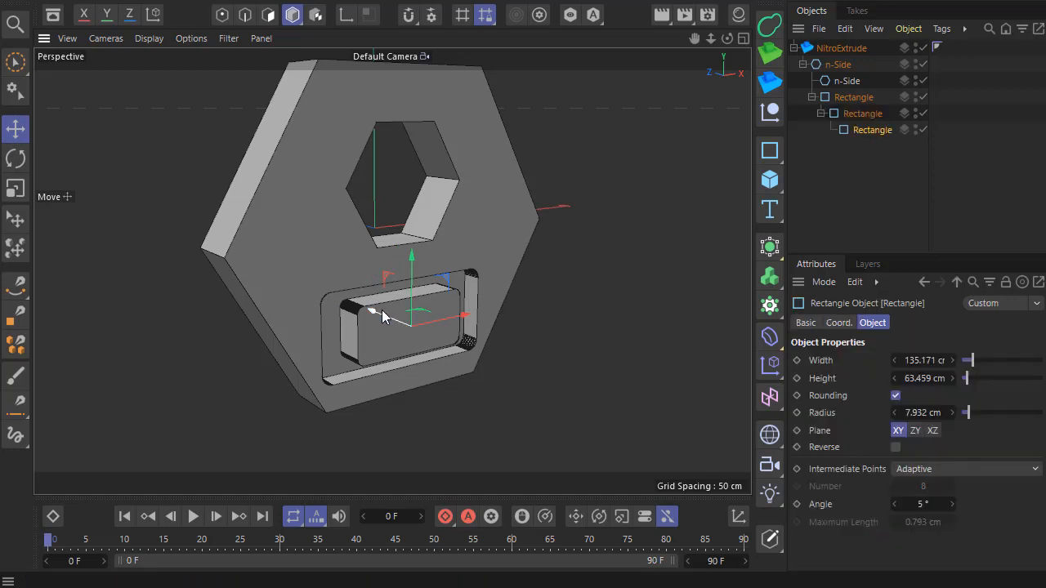
{"action": "left_click_drag", "start_coordinate": [382, 310], "coordinate": [394, 320]}
{"action": "left_click", "coordinate": [14, 189]}
{"action": "left_click_drag", "start_coordinate": [85, 228], "coordinate": [51, 229]}
{"action": "left_click", "coordinate": [24, 133]}
{"action": "left_click_drag", "start_coordinate": [386, 319], "coordinate": [368, 312]}
{"action": "scroll", "coordinate": [401, 371], "scroll_direction": "down", "scroll_amount": 2}
{"action": "left_click_drag", "start_coordinate": [399, 375], "coordinate": [408, 355], "text": "alt"}
Enable rounding on the outer n-Side and on the n-Side that forms the hole.
{"action": "left_click", "coordinate": [853, 96]}
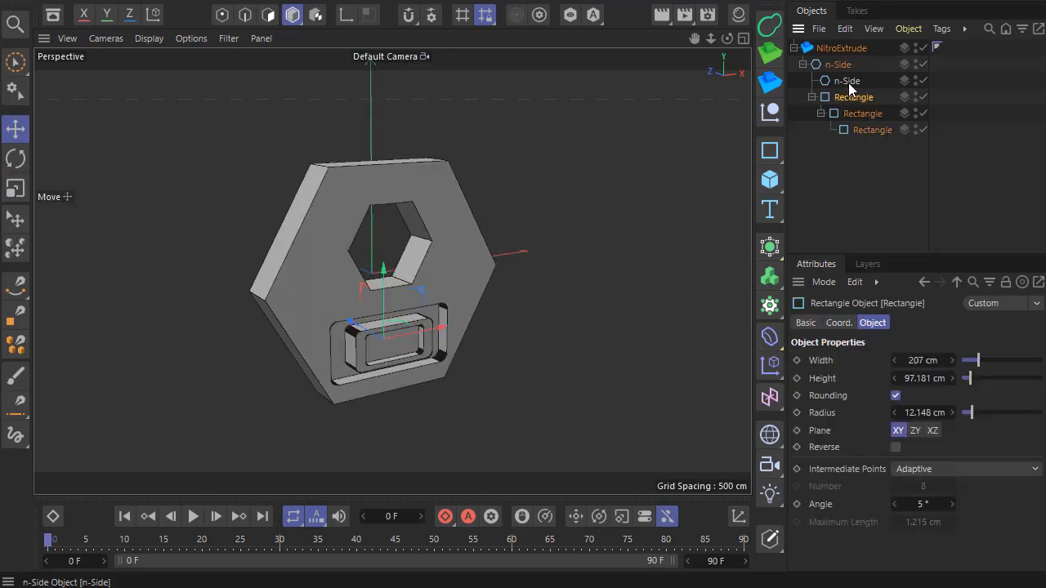
{"action": "left_click", "coordinate": [844, 79]}
{"action": "left_click", "coordinate": [896, 396]}
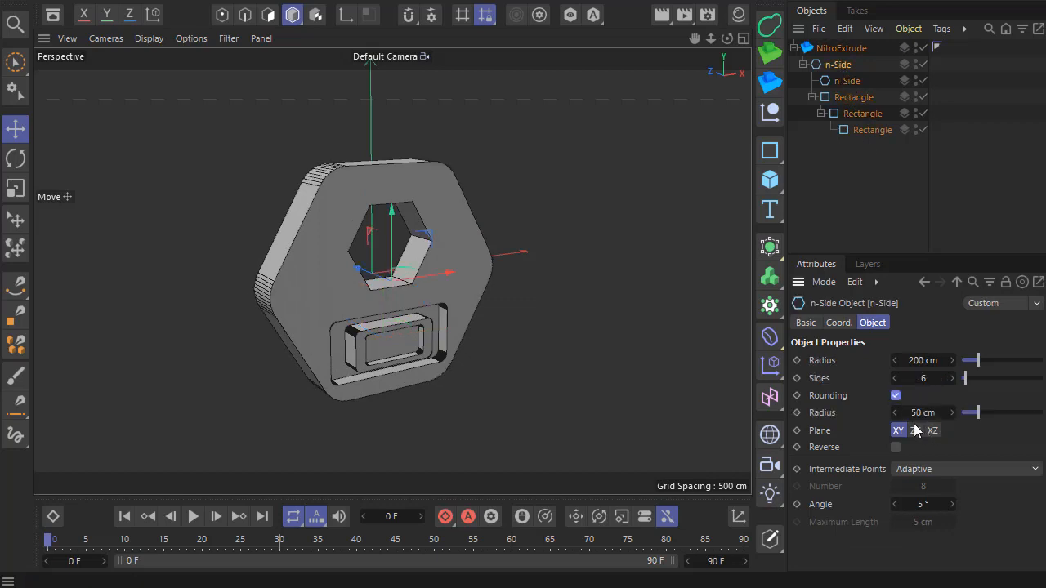
{"action": "left_click", "coordinate": [846, 80]}
{"action": "left_click", "coordinate": [896, 395]}
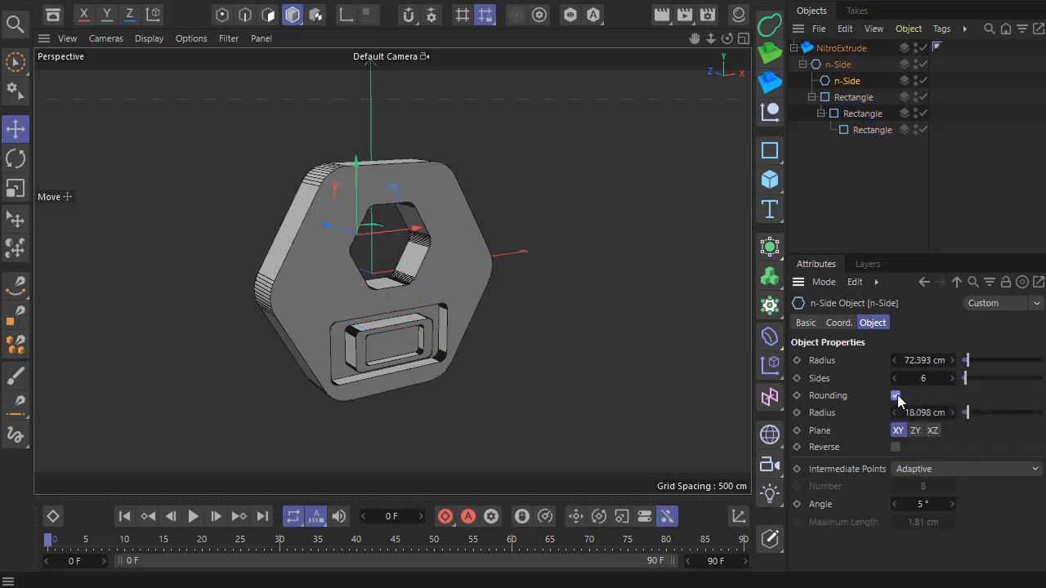
Increase the number of sides of the hole's n-Side to make the opening nearly circular.
{"action": "mouse_move", "coordinate": [969, 378]}
{"action": "left_mouse_down"}
{"action": "mouse_move", "coordinate": [982, 378]}
{"action": "mouse_move", "coordinate": [970, 378]}
{"action": "left_mouse_up"}
{"action": "left_click", "coordinate": [248, 280]}
{"action": "scroll", "coordinate": [329, 279], "scroll_direction": "up", "scroll_amount": 2}
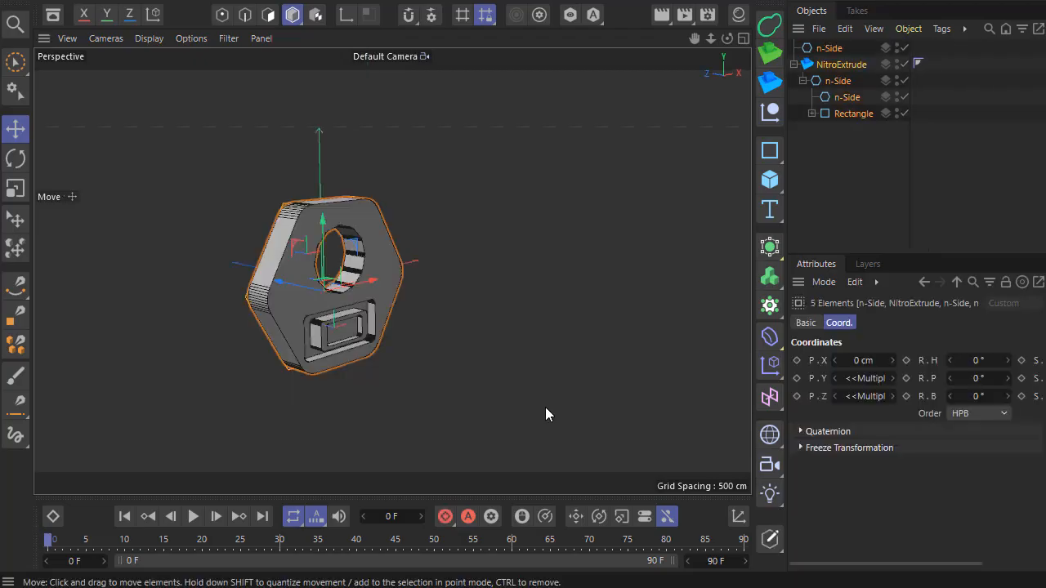
Delete all objects to clear the scene.
{"action": "left_click_drag", "start_coordinate": [545, 407], "coordinate": [351, 305], "text": "alt"}
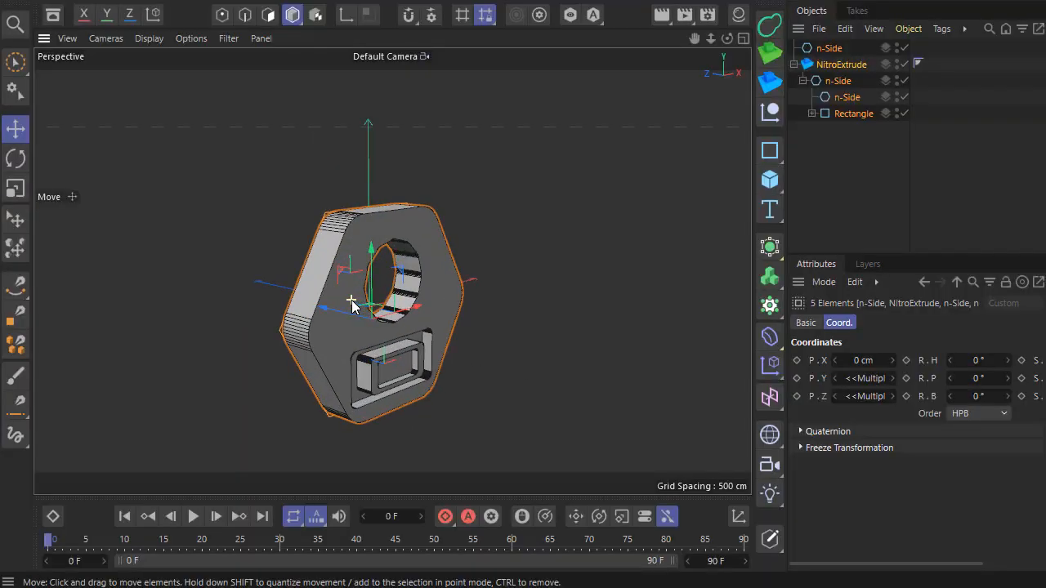
{"action": "scroll", "coordinate": [352, 305], "scroll_direction": "down", "scroll_amount": 1}
{"action": "scroll", "coordinate": [373, 367], "scroll_direction": "up", "scroll_amount": 1}
{"action": "left_click_drag", "start_coordinate": [866, 193], "coordinate": [779, 1]}
{"action": "key", "text": "Delete"}
Add a Rectangle spline and set its plane to XZ.
{"action": "left_click", "coordinate": [770, 150]}
{"action": "left_click", "coordinate": [840, 226]}
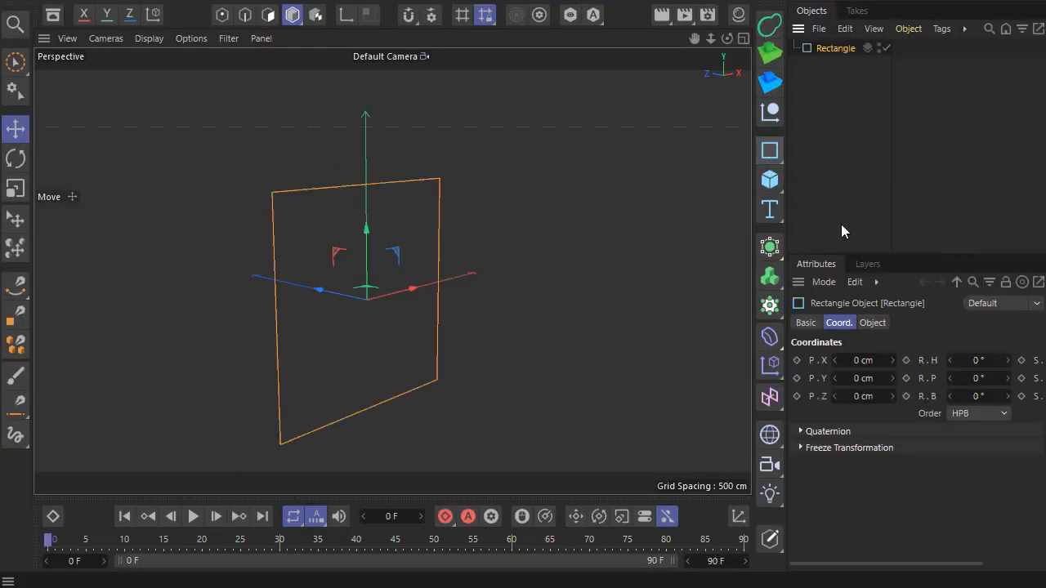
{"action": "left_click", "coordinate": [879, 324]}
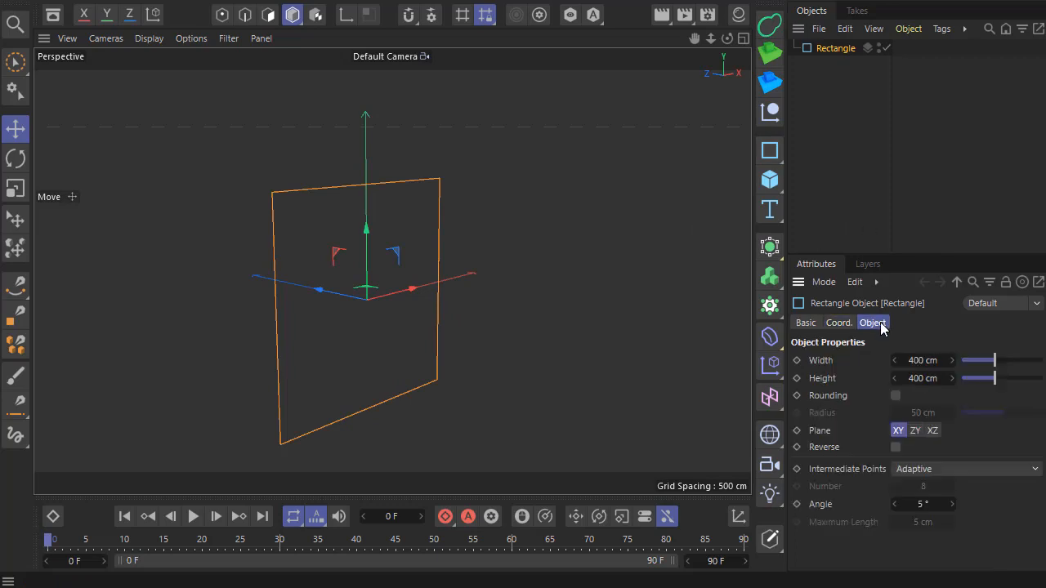
{"action": "left_click", "coordinate": [935, 433]}
{"action": "left_click_drag", "start_coordinate": [346, 301], "coordinate": [366, 336], "text": "alt"}
{"action": "scroll", "coordinate": [361, 304], "scroll_direction": "down", "scroll_amount": 2}
{"action": "scroll", "coordinate": [360, 302], "scroll_direction": "up", "scroll_amount": 1}
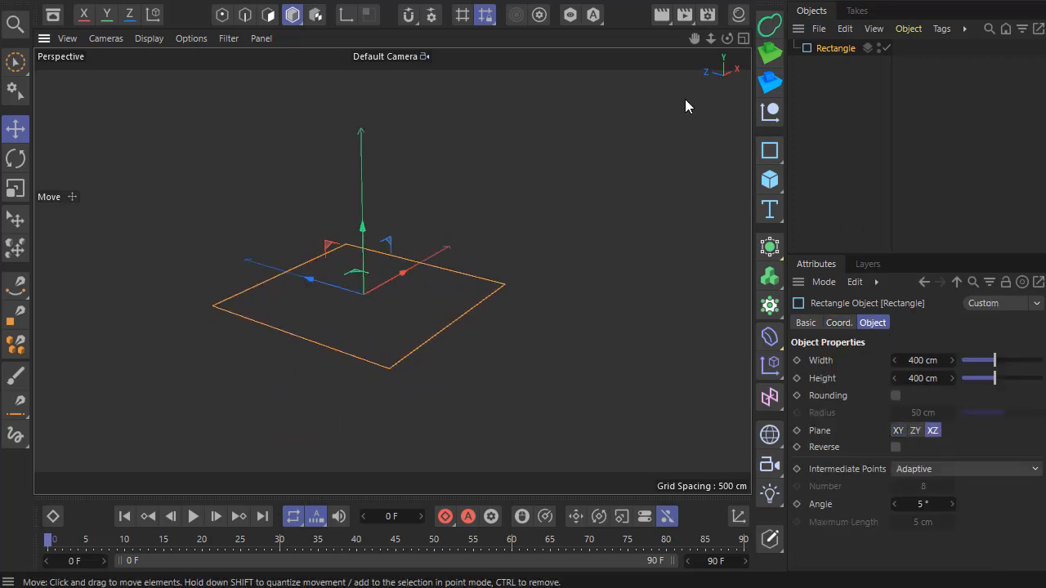
Add a NitroExtrude generator, nest the rectangle under it, and raise the rectangle along Y to extrude a flat slab.
{"action": "left_click", "coordinate": [772, 85]}
{"action": "left_click_drag", "start_coordinate": [841, 66], "coordinate": [835, 52]}
{"action": "left_click_drag", "start_coordinate": [367, 236], "coordinate": [363, 222]}
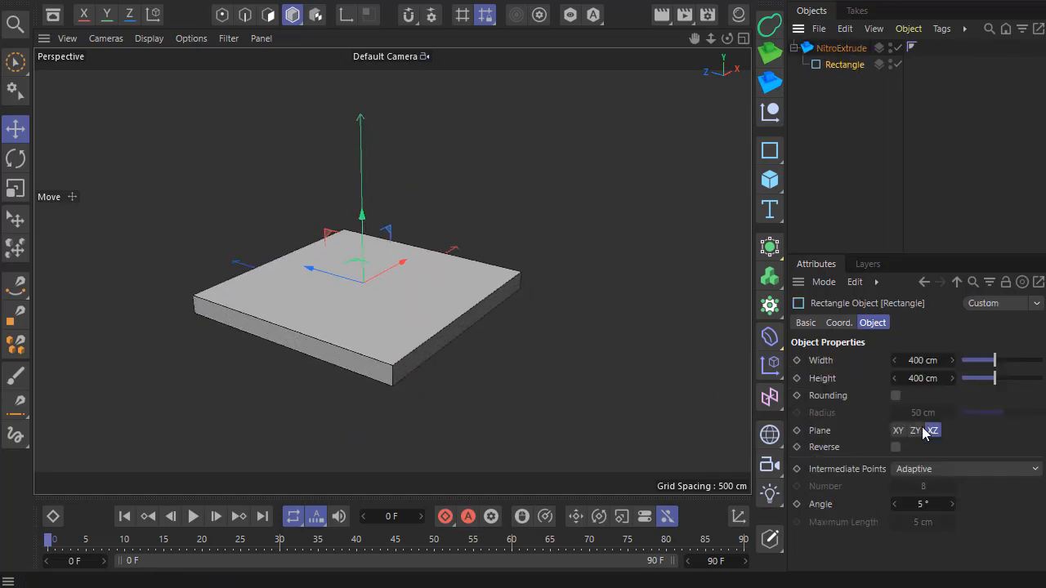
Enable rounding on the rectangle, then reduce its width and increase its height to make the slab oblong.
{"action": "left_click", "coordinate": [895, 395]}
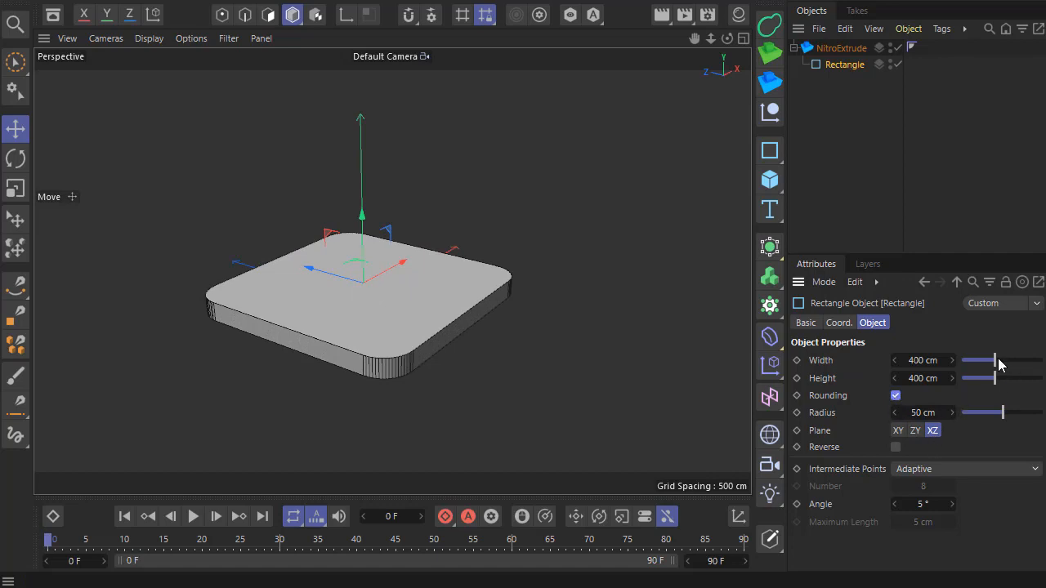
{"action": "left_click_drag", "start_coordinate": [998, 359], "coordinate": [1007, 380]}
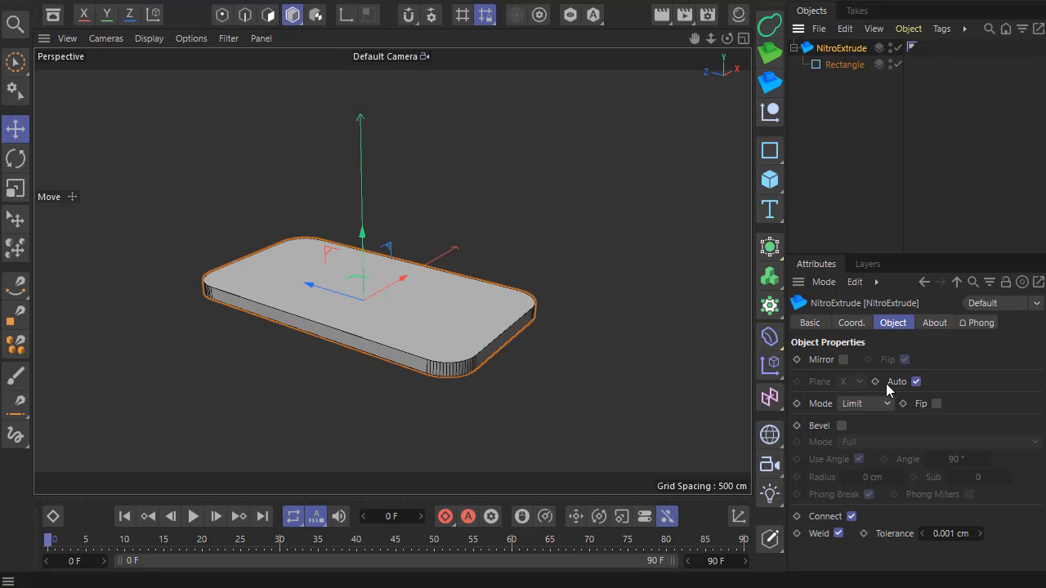
Set the NitroExtrude mode to Auto.
{"action": "left_click", "coordinate": [864, 403]}
{"action": "left_click", "coordinate": [866, 457]}
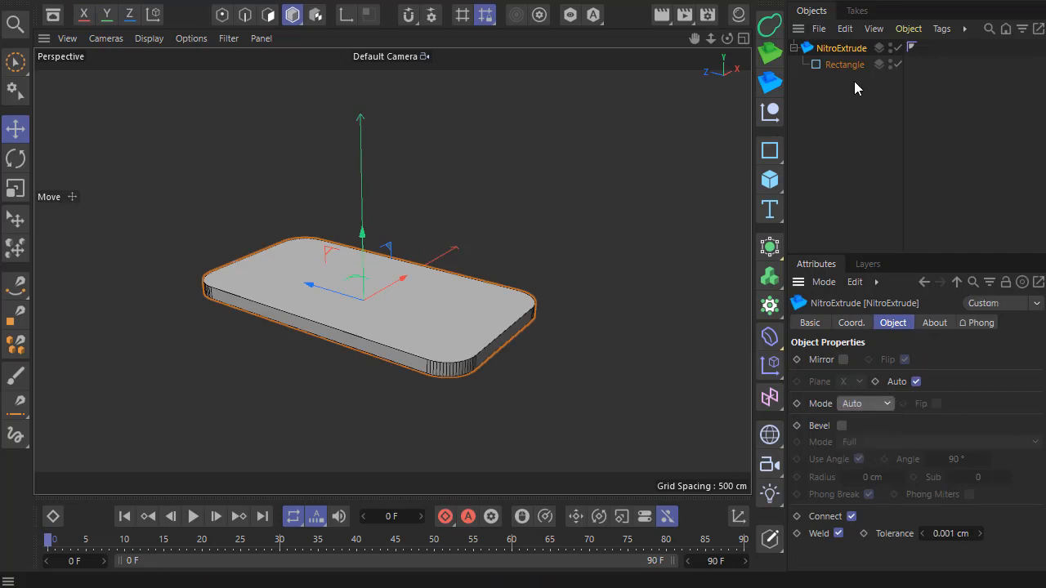
Nest a copy of the rectangle under the original, scale it to about 90%, and lower it along Y to recess the slab's top.
{"action": "left_click_drag", "start_coordinate": [846, 68], "coordinate": [833, 64], "text": "ctrl"}
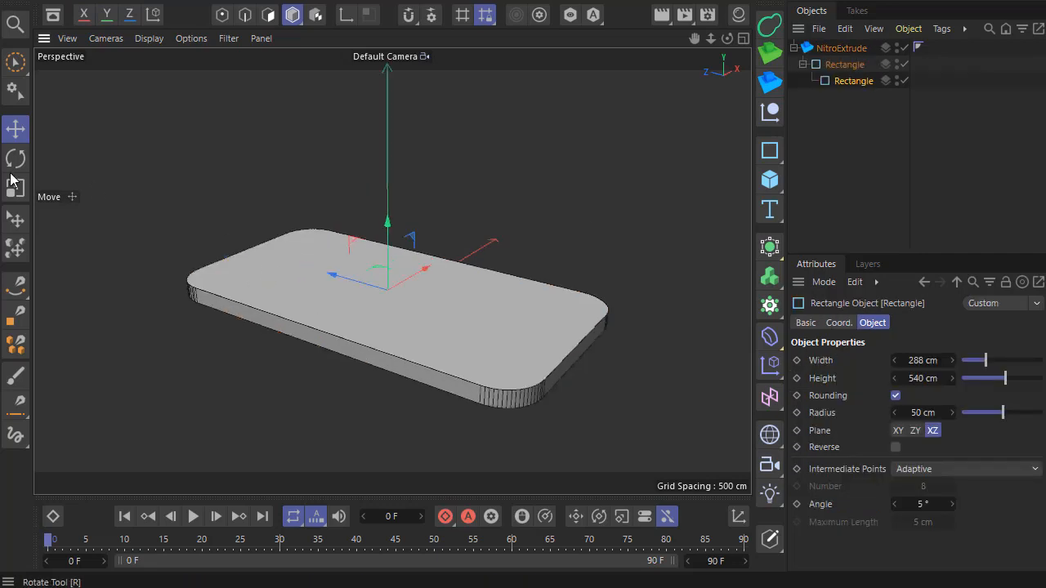
{"action": "key", "text": "t"}
{"action": "mouse_move", "coordinate": [92, 194]}
{"action": "left_mouse_down"}
{"action": "mouse_move", "coordinate": [44, 199]}
{"action": "mouse_move", "coordinate": [73, 200]}
{"action": "left_mouse_up"}
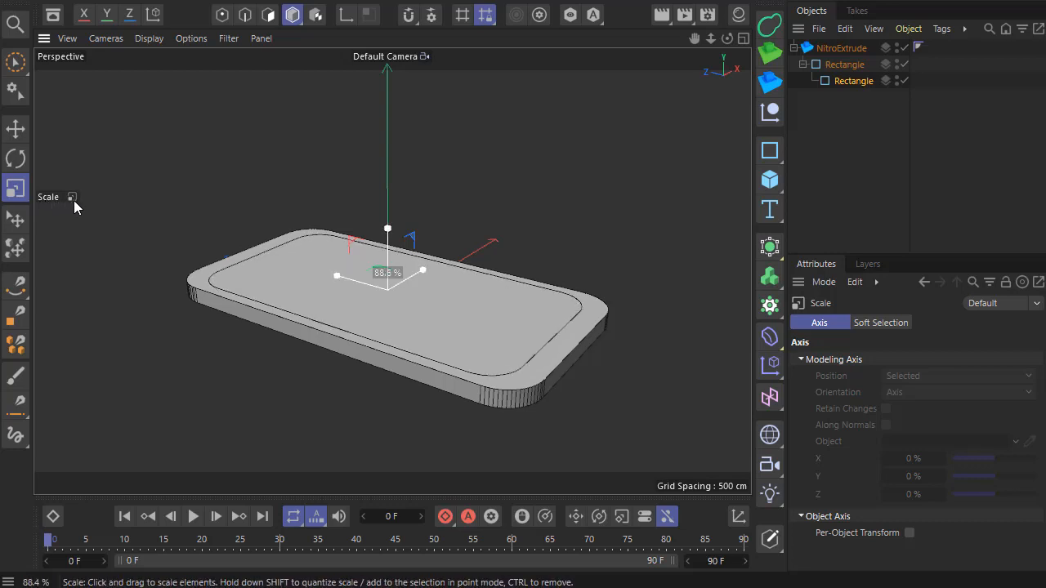
{"action": "key", "text": "e"}
{"action": "left_click_drag", "start_coordinate": [390, 234], "coordinate": [376, 283]}
{"action": "left_click_drag", "start_coordinate": [375, 330], "coordinate": [448, 326], "text": "alt"}
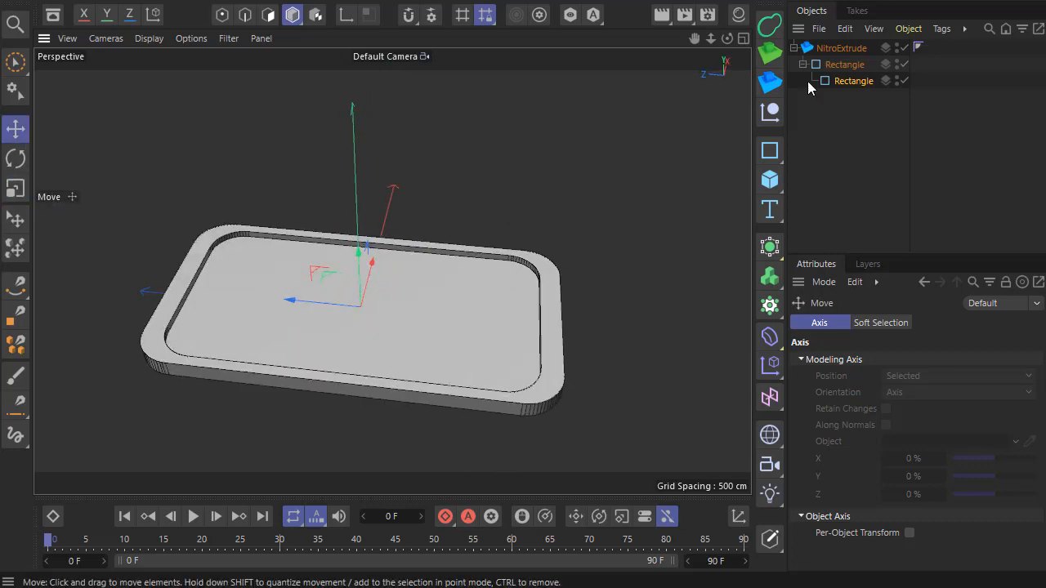
Set the nested rectangle's width to 247 cm and height to 490 cm.
{"action": "left_click", "coordinate": [852, 82]}
{"action": "left_click", "coordinate": [981, 360]}
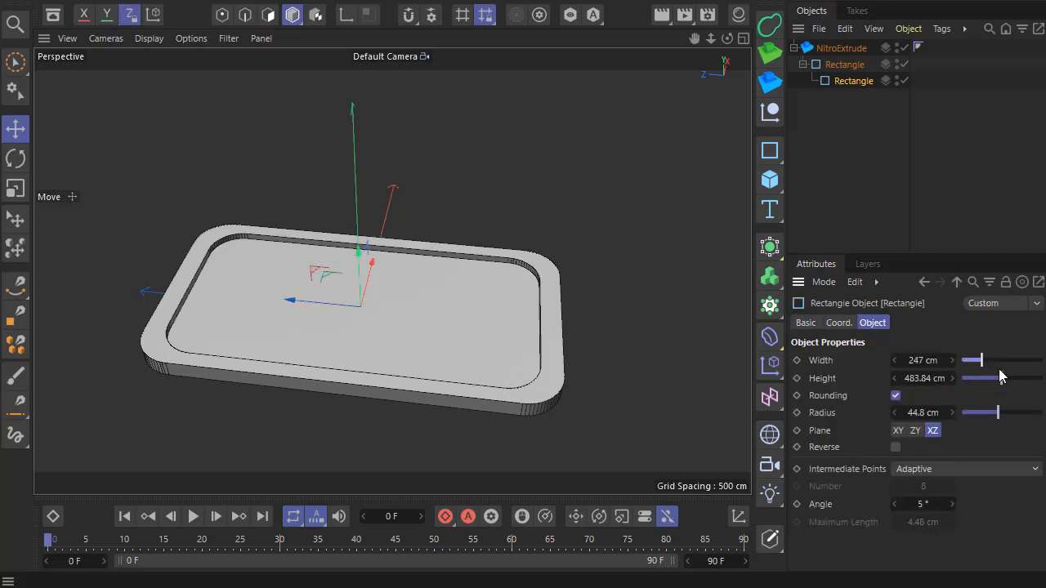
{"action": "left_click", "coordinate": [1004, 379]}
{"action": "left_click_drag", "start_coordinate": [1003, 377], "coordinate": [1002, 377]}
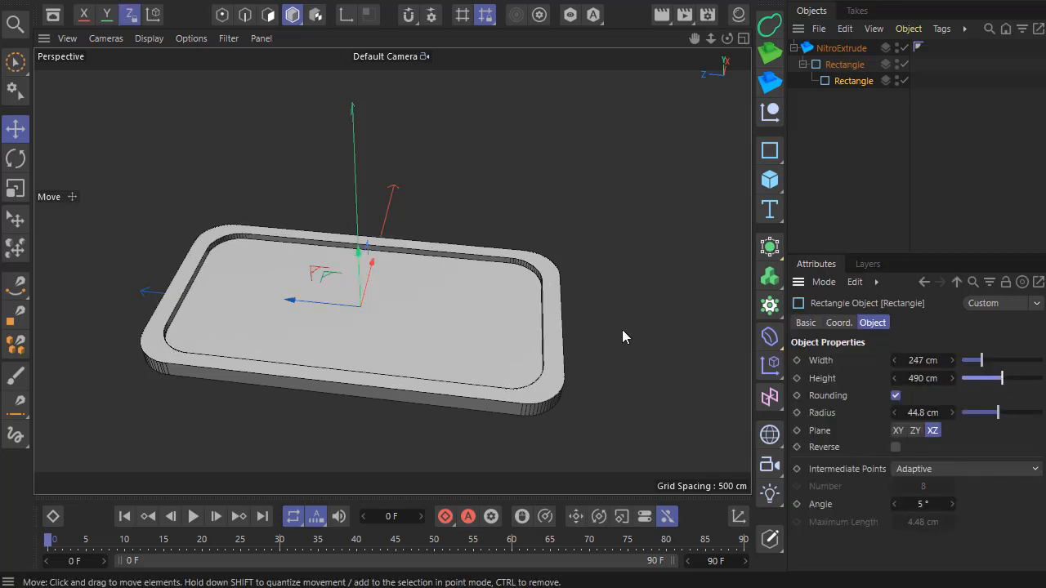
{"action": "left_click_drag", "start_coordinate": [622, 330], "coordinate": [587, 283], "text": "alt"}
Add an n-Side spline on the XZ plane and nest it under the outer rectangle, beside the inner rectangle.
{"action": "left_click", "coordinate": [770, 150]}
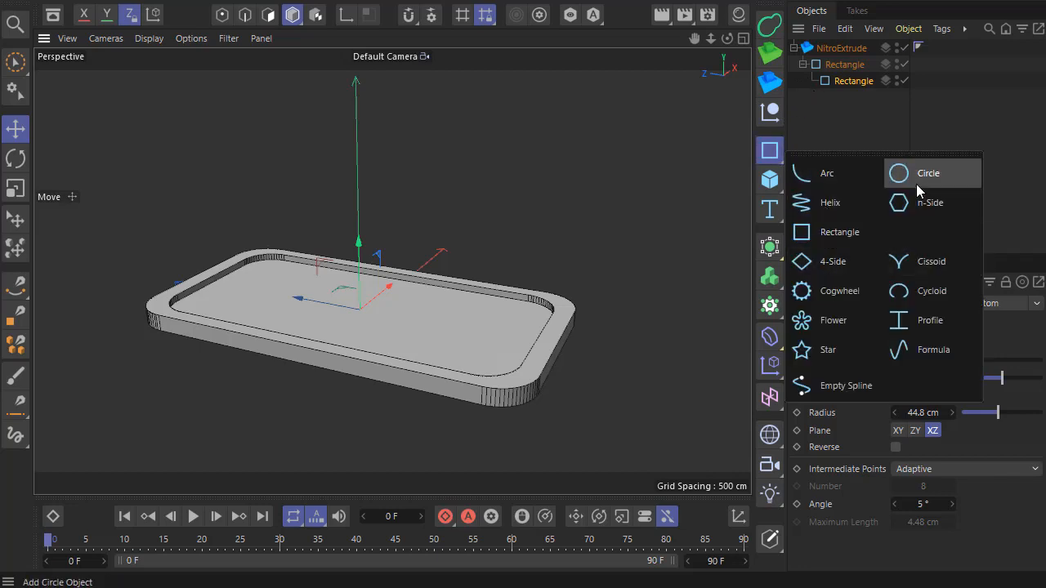
{"action": "left_click", "coordinate": [915, 202]}
{"action": "left_click_drag", "start_coordinate": [829, 81], "coordinate": [833, 104]}
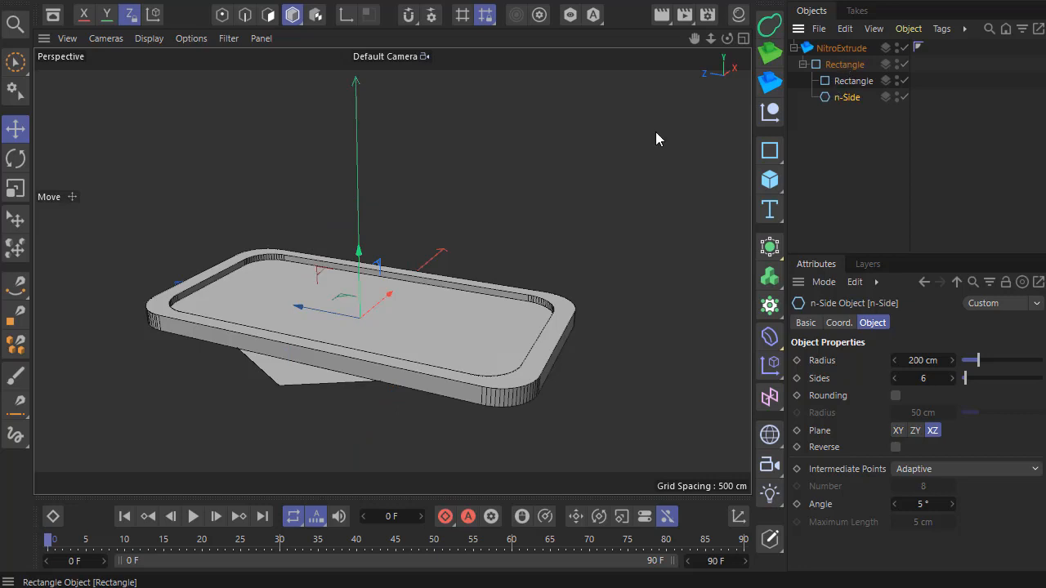
Move the n-Side spline below the slab and along Z to one end to extrude a hexagonal block from the underside.
{"action": "left_click", "coordinate": [15, 188]}
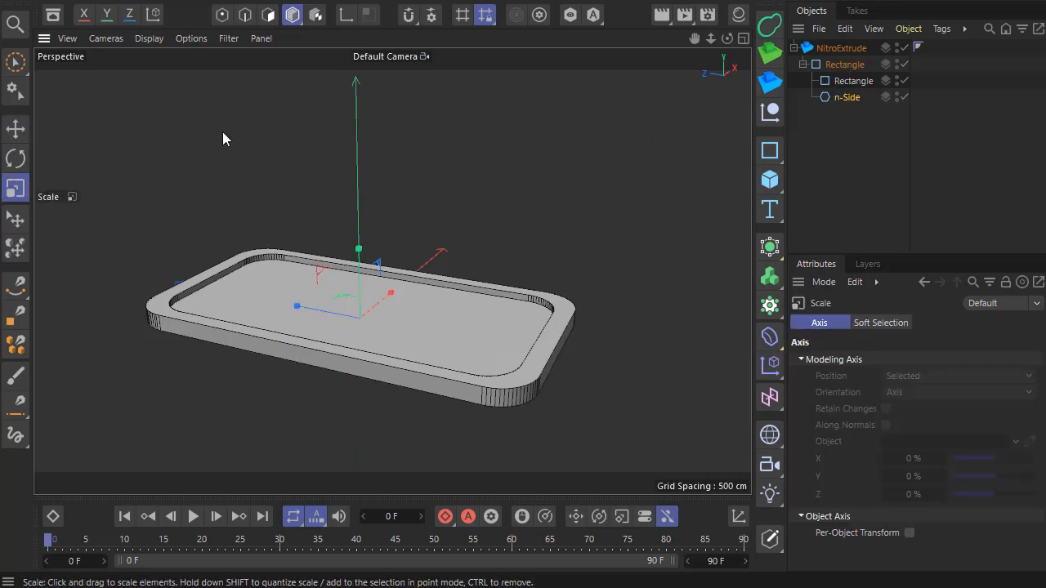
{"action": "left_click", "coordinate": [14, 129]}
{"action": "left_click_drag", "start_coordinate": [481, 232], "coordinate": [471, 190], "text": "alt"}
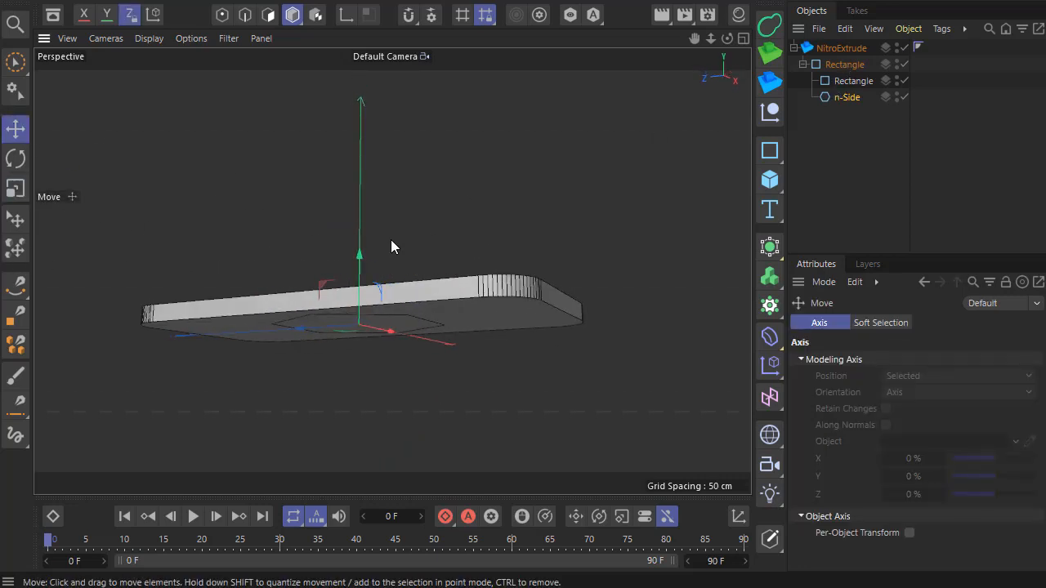
{"action": "left_click_drag", "start_coordinate": [367, 282], "coordinate": [167, 224]}
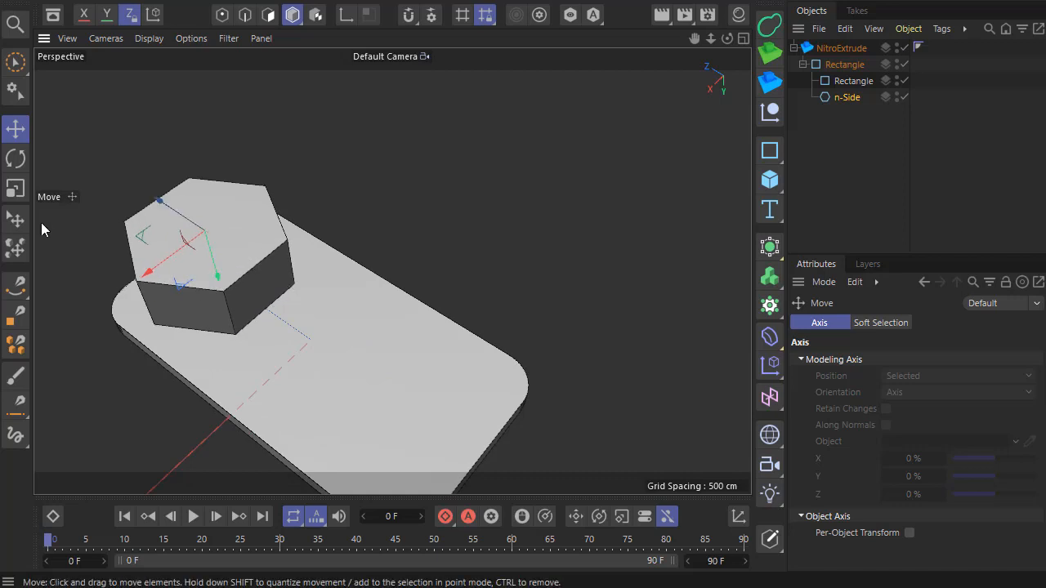
Scale the hexagonal n-Side spline down to a radius of about 21 cm to make a narrow leg.
{"action": "left_click", "coordinate": [15, 188]}
{"action": "left_click_drag", "start_coordinate": [242, 163], "coordinate": [204, 214]}
{"action": "left_click", "coordinate": [15, 128]}
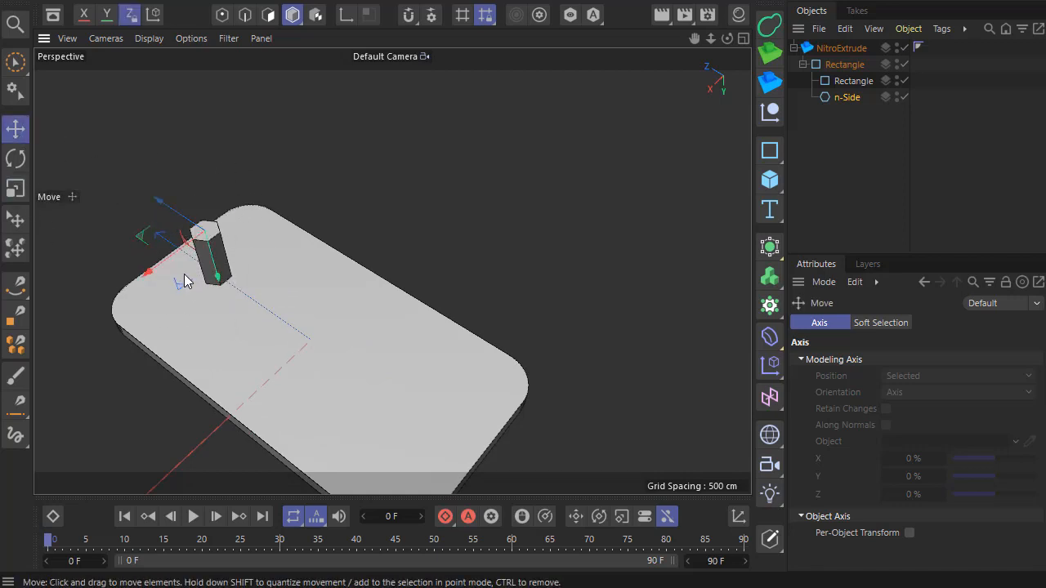
Move the leg's spline to a corner of the slab's underside and pull it farther out along Y to lengthen the leg.
{"action": "left_click_drag", "start_coordinate": [182, 280], "coordinate": [202, 221]}
{"action": "scroll", "coordinate": [336, 277], "scroll_direction": "down", "scroll_amount": 2}
{"action": "left_click_drag", "start_coordinate": [336, 277], "coordinate": [379, 243], "text": "alt"}
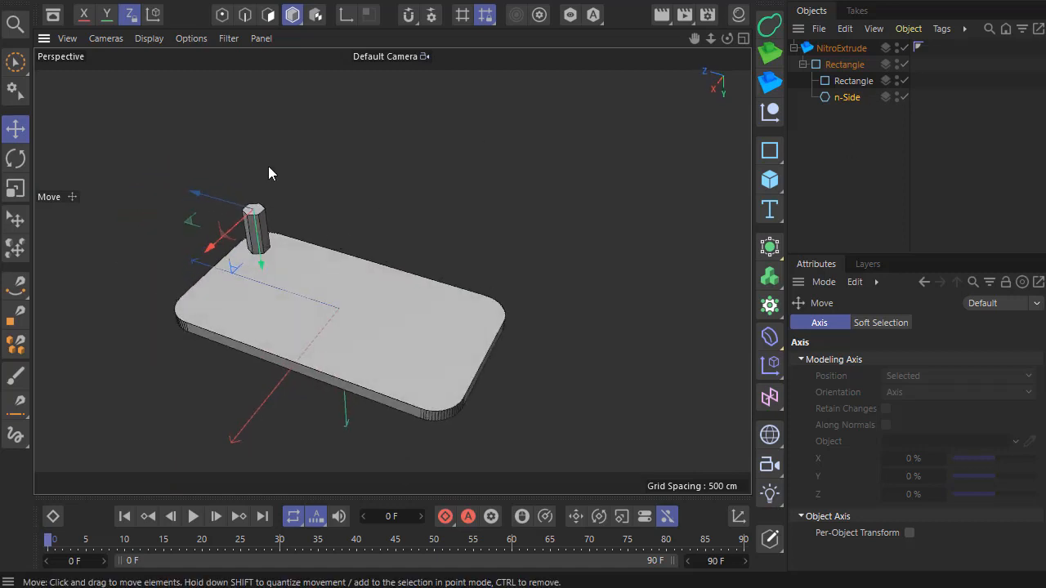
{"action": "left_click_drag", "start_coordinate": [258, 241], "coordinate": [255, 209]}
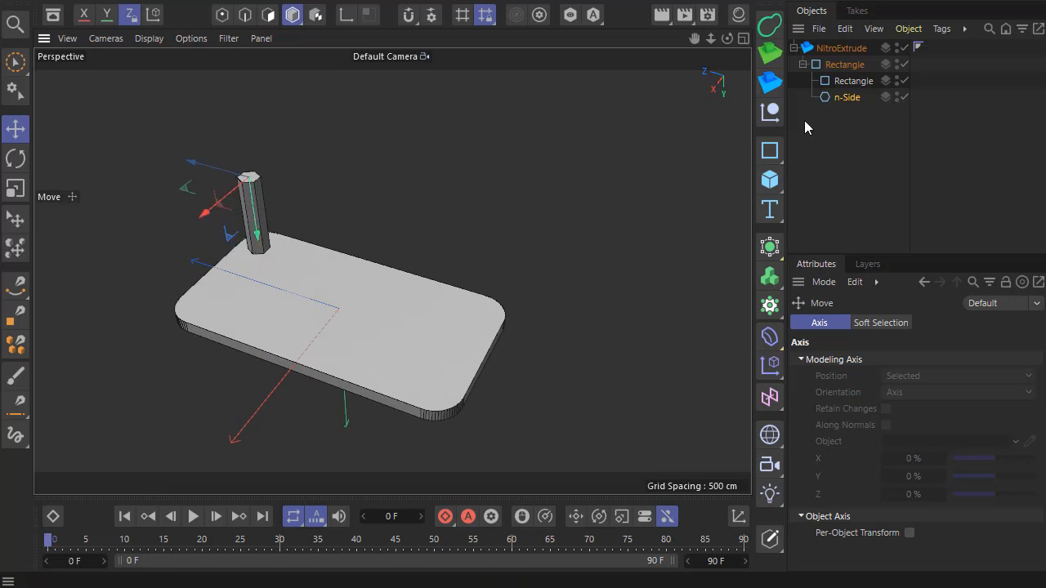
Duplicate the leg's spline to the other corner on the same long side, then duplicate both to the opposite side.
{"action": "left_click_drag", "start_coordinate": [833, 106], "coordinate": [834, 108], "text": "ctrl"}
{"action": "left_click_drag", "start_coordinate": [268, 183], "coordinate": [435, 236]}
{"action": "left_click", "coordinate": [845, 105], "text": "ctrl"}
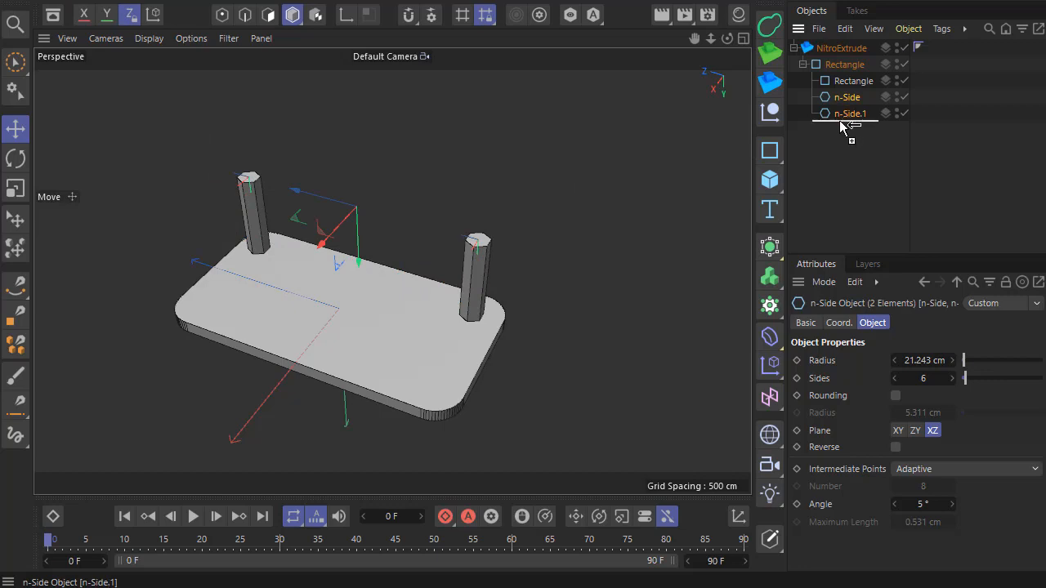
{"action": "left_click_drag", "start_coordinate": [848, 125], "coordinate": [847, 124], "text": "ctrl"}
{"action": "left_click_drag", "start_coordinate": [383, 253], "coordinate": [271, 324]}
{"action": "left_click_drag", "start_coordinate": [311, 363], "coordinate": [341, 392], "text": "alt"}
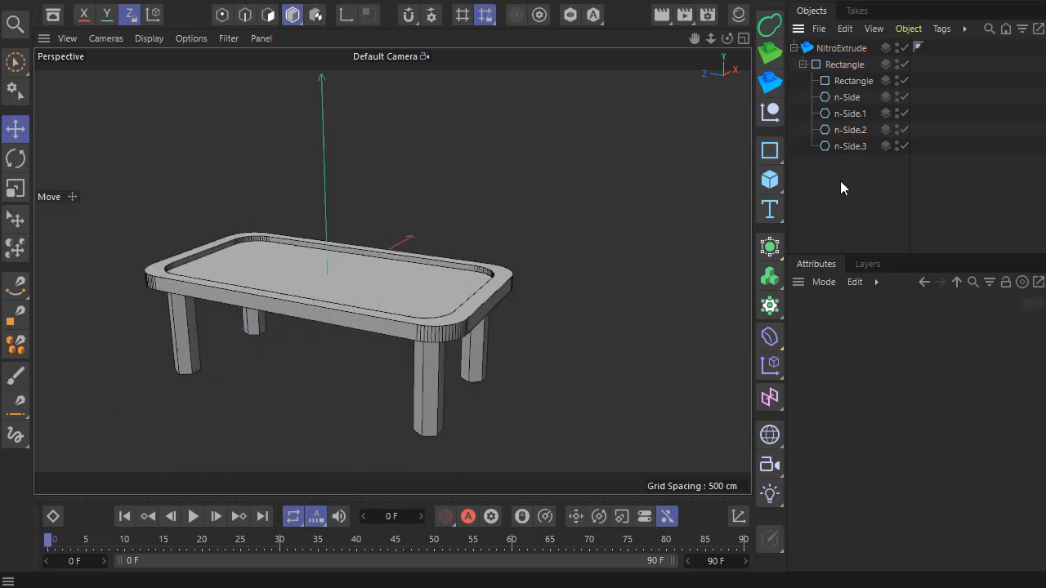
Select all four n-Side leg splines under the outer rectangle.
{"action": "left_click", "coordinate": [846, 98]}
{"action": "left_click", "coordinate": [840, 149], "text": "shift"}
{"action": "left_click", "coordinate": [836, 102]}
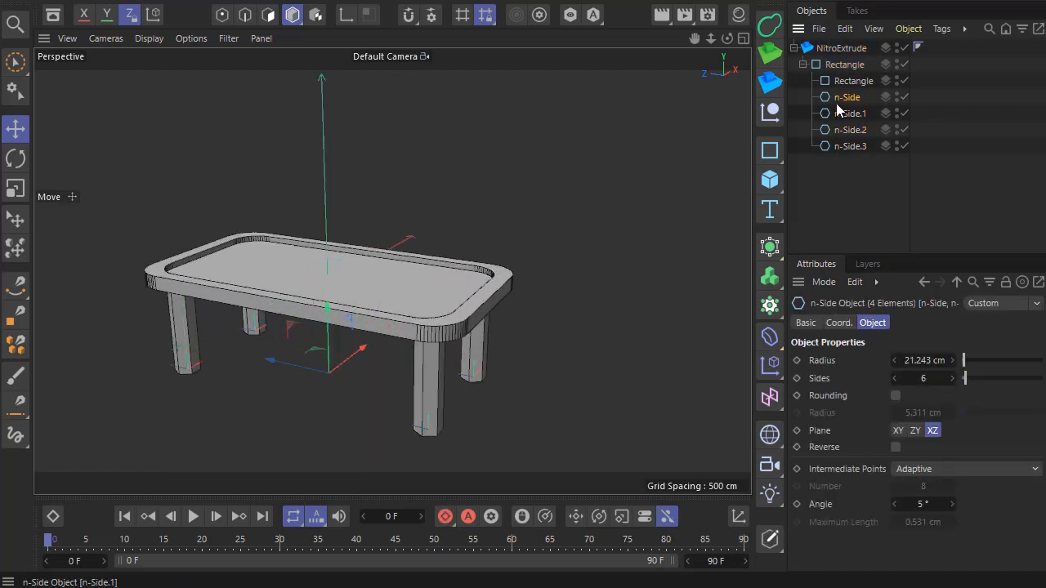
{"action": "left_click", "coordinate": [836, 147], "text": "shift"}
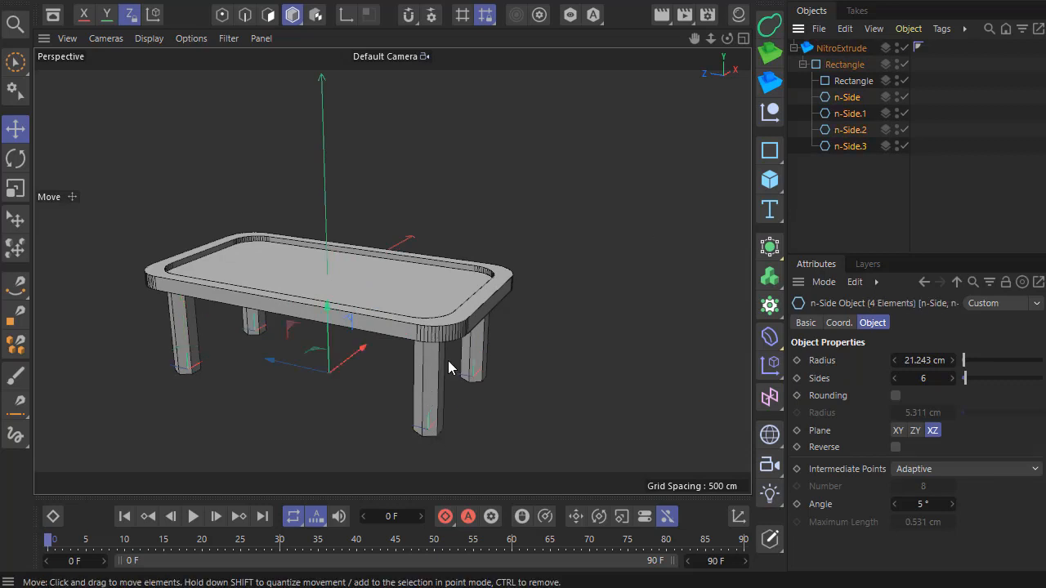
{"action": "left_click_drag", "start_coordinate": [448, 360], "coordinate": [419, 335], "text": "alt"}
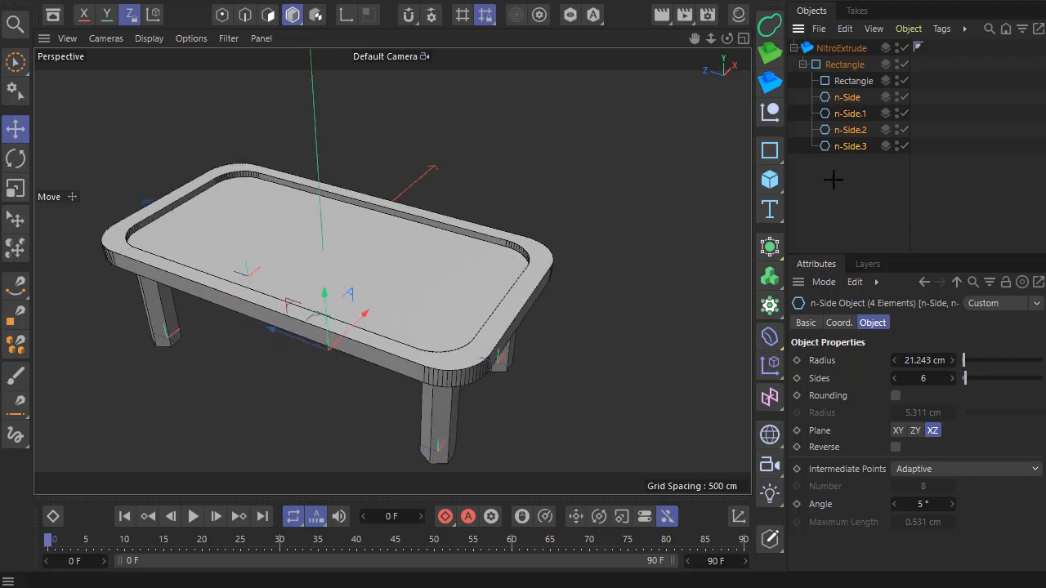
Select the NitroExtrude generator and examine the table's recess, legs and underside in the perspective and Right views.
{"action": "left_click", "coordinate": [837, 49]}
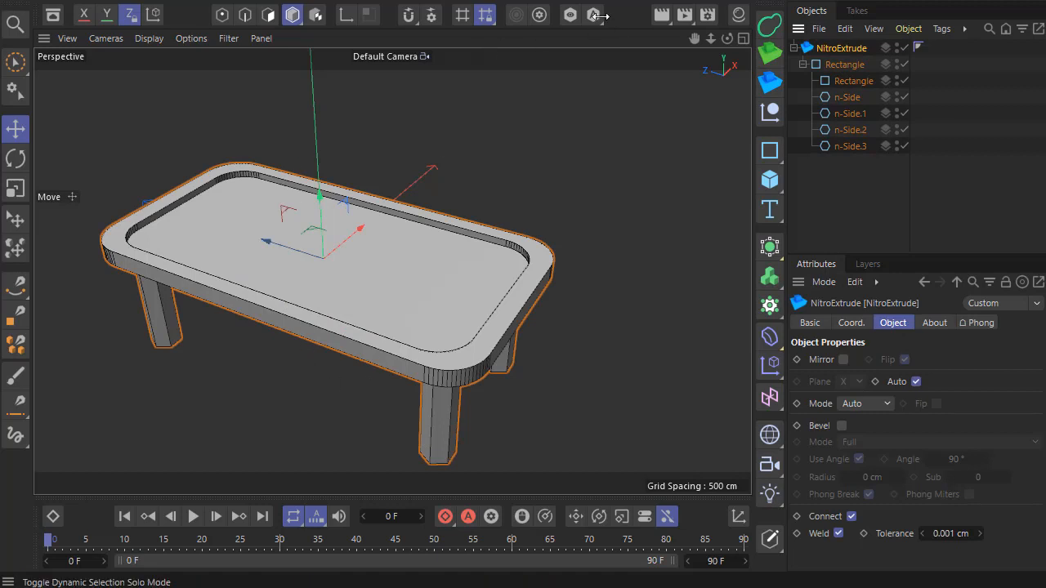
{"action": "left_click_drag", "start_coordinate": [491, 218], "coordinate": [389, 259], "text": "alt"}
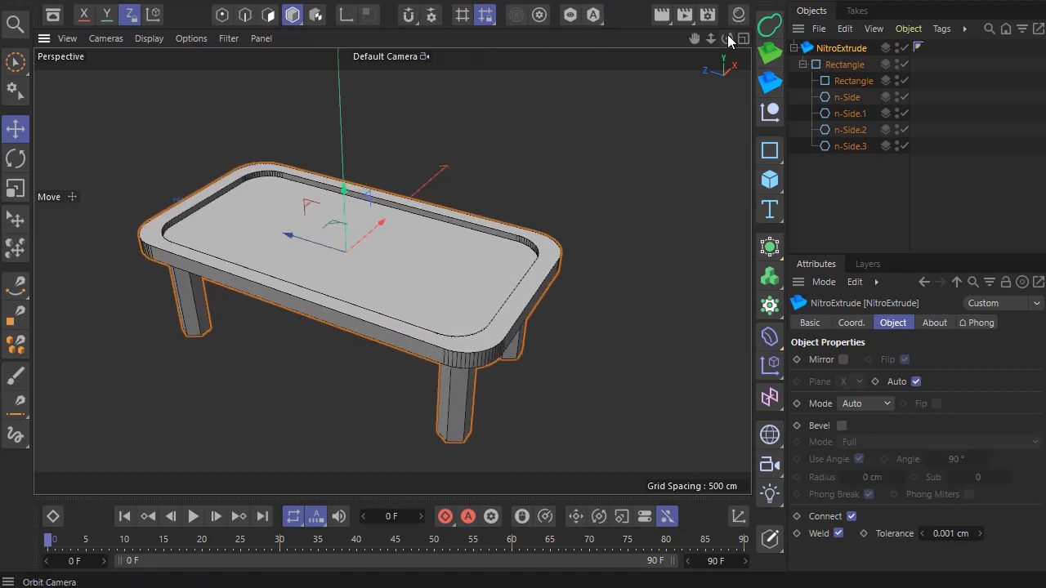
{"action": "left_click_drag", "start_coordinate": [727, 38], "coordinate": [727, 7]}
{"action": "middle_click", "coordinate": [486, 305]}
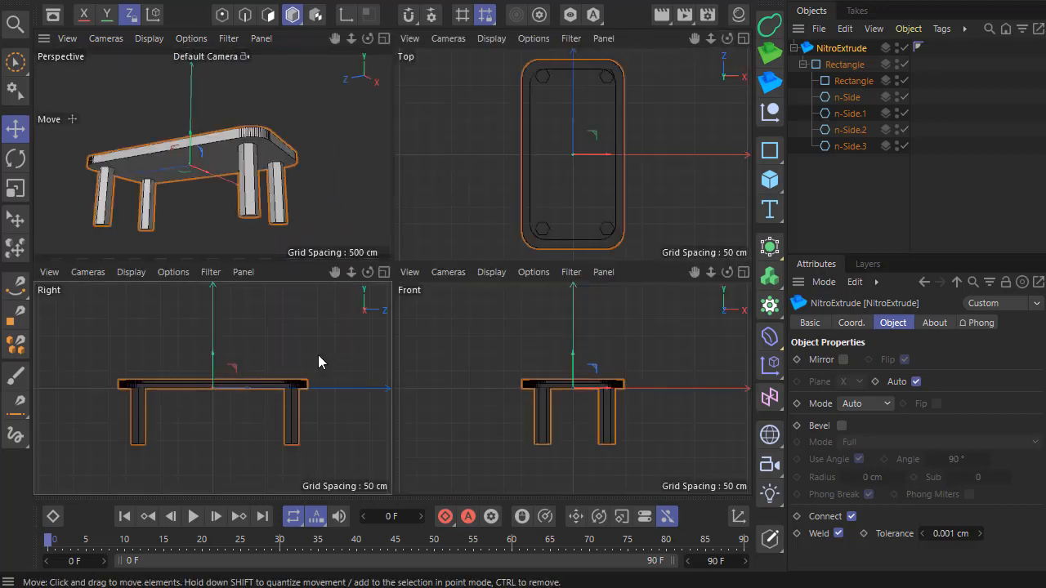
{"action": "middle_click", "coordinate": [318, 354]}
{"action": "scroll", "coordinate": [410, 264], "scroll_direction": "up", "scroll_amount": 3}
{"action": "middle_click_drag", "start_coordinate": [411, 264], "coordinate": [380, 310], "text": "alt"}
{"action": "scroll", "coordinate": [380, 309], "scroll_direction": "down", "scroll_amount": 3}
{"action": "scroll", "coordinate": [410, 308], "scroll_direction": "up", "scroll_amount": 3}
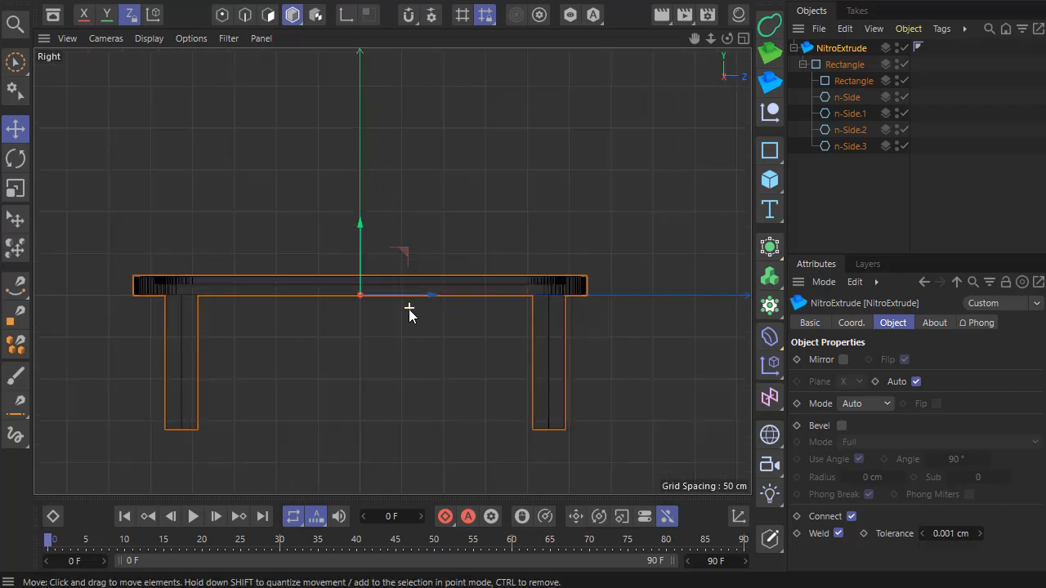
{"action": "middle_click", "coordinate": [460, 242]}
{"action": "middle_click", "coordinate": [343, 212]}
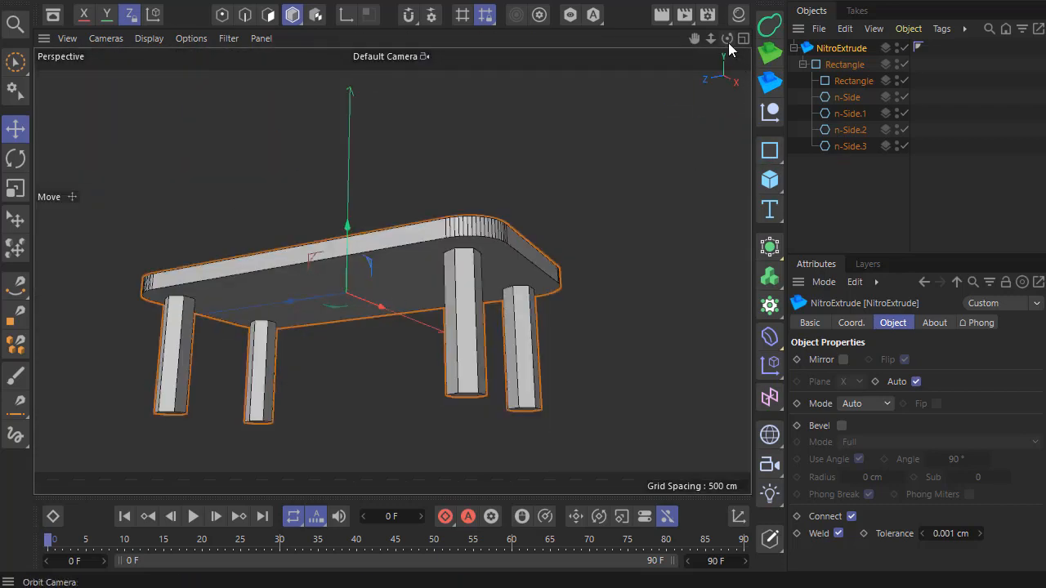
{"action": "mouse_move", "coordinate": [727, 38]}
{"action": "left_mouse_down"}
{"action": "mouse_move", "coordinate": [727, 47]}
{"action": "mouse_move", "coordinate": [719, 31]}
{"action": "mouse_move", "coordinate": [727, 39]}
{"action": "left_mouse_up"}
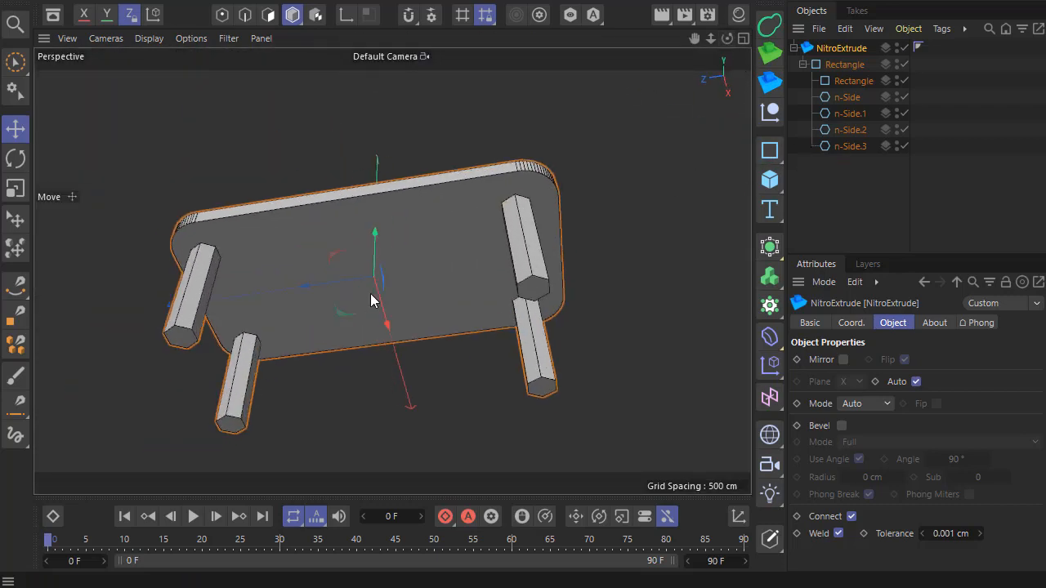
Add another n-Side spline, nest it under the outer rectangle after the four leg splines, and set its plane to XZ.
{"action": "left_click", "coordinate": [770, 151]}
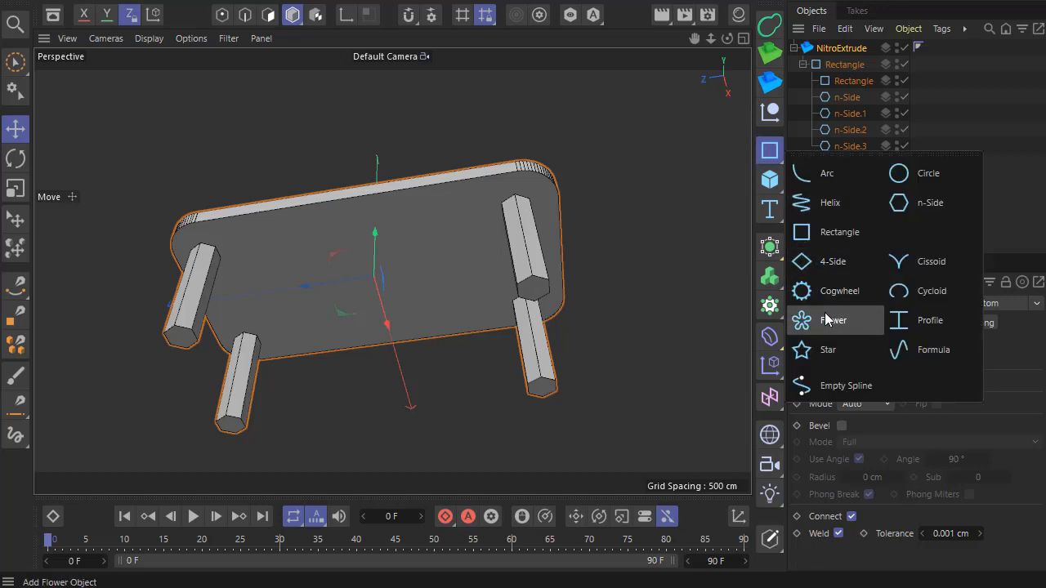
{"action": "left_click", "coordinate": [921, 210]}
{"action": "left_click_drag", "start_coordinate": [828, 48], "coordinate": [847, 170]}
{"action": "left_click", "coordinate": [932, 431]}
Scale the new n-Side spline to a radius of about 108 cm and raise it slightly along Y to recess the table's underside.
{"action": "left_click", "coordinate": [16, 189]}
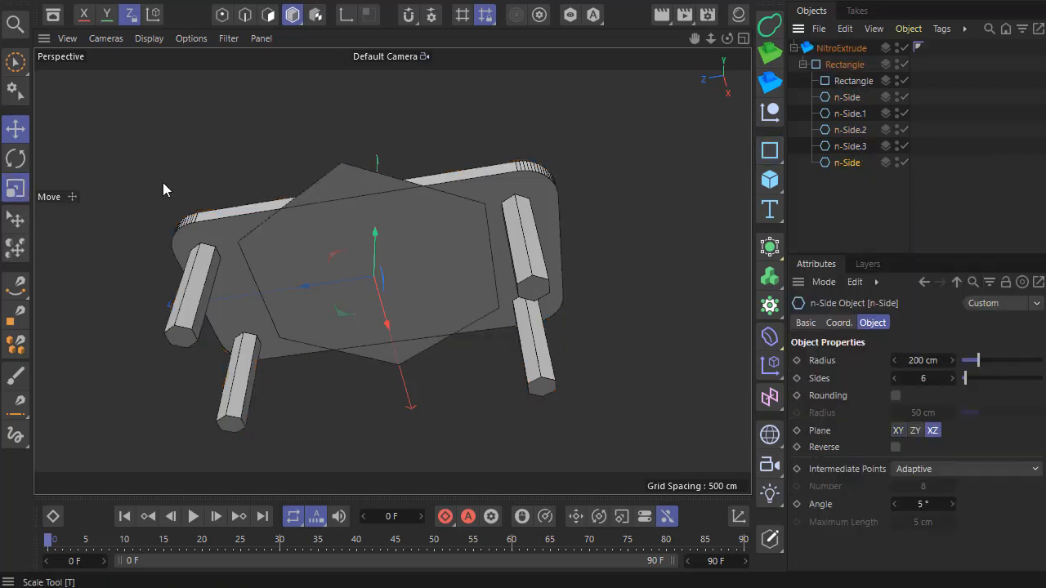
{"action": "left_click_drag", "start_coordinate": [162, 182], "coordinate": [37, 29]}
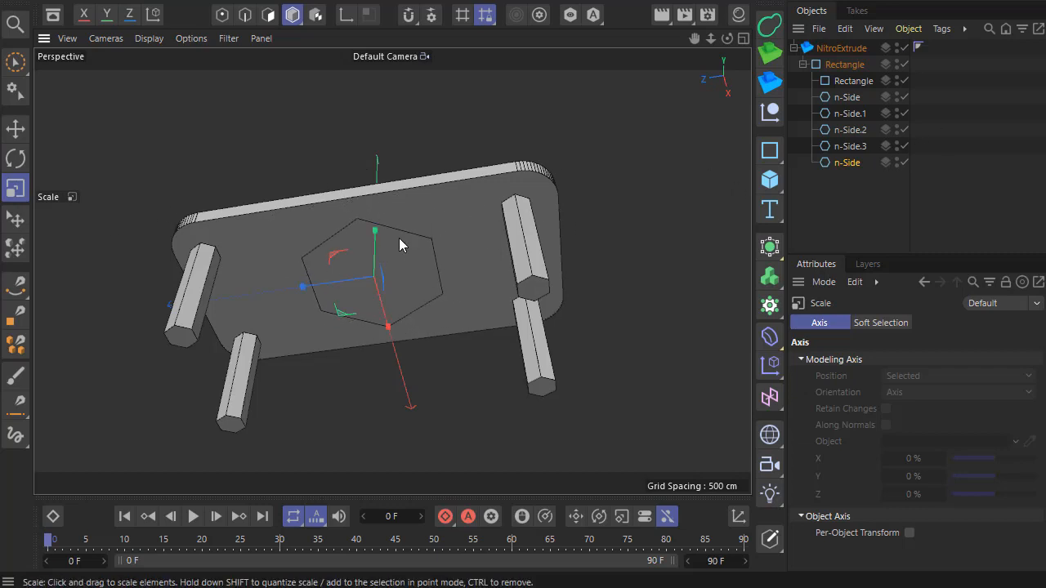
{"action": "left_click", "coordinate": [16, 128]}
{"action": "left_click_drag", "start_coordinate": [374, 232], "coordinate": [393, 222]}
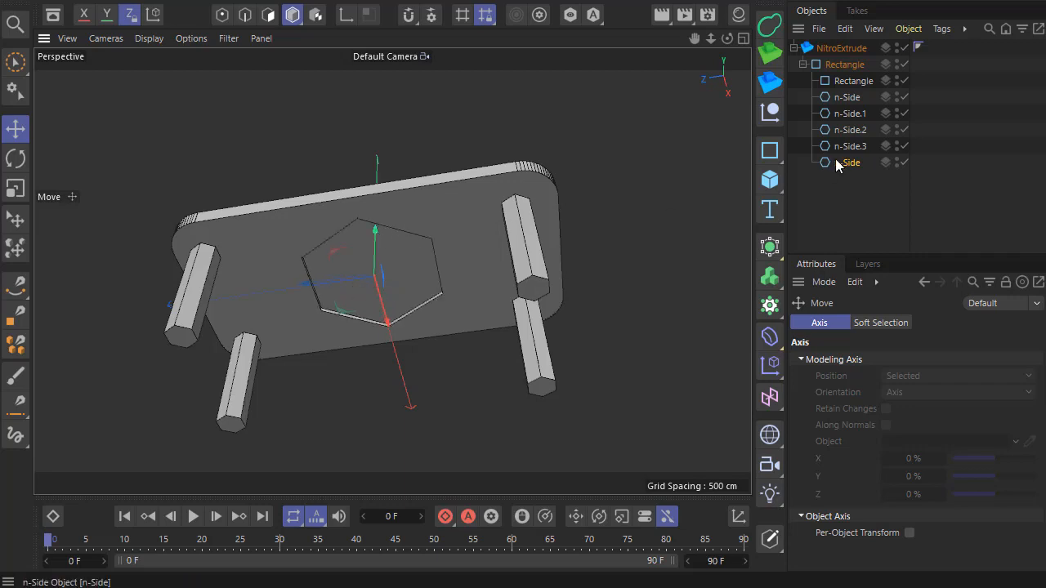
Set the large n-Side spline's number of sides to 14 and deselect it.
{"action": "left_click", "coordinate": [842, 163]}
{"action": "left_click_drag", "start_coordinate": [965, 378], "coordinate": [977, 381]}
{"action": "left_click", "coordinate": [925, 235]}
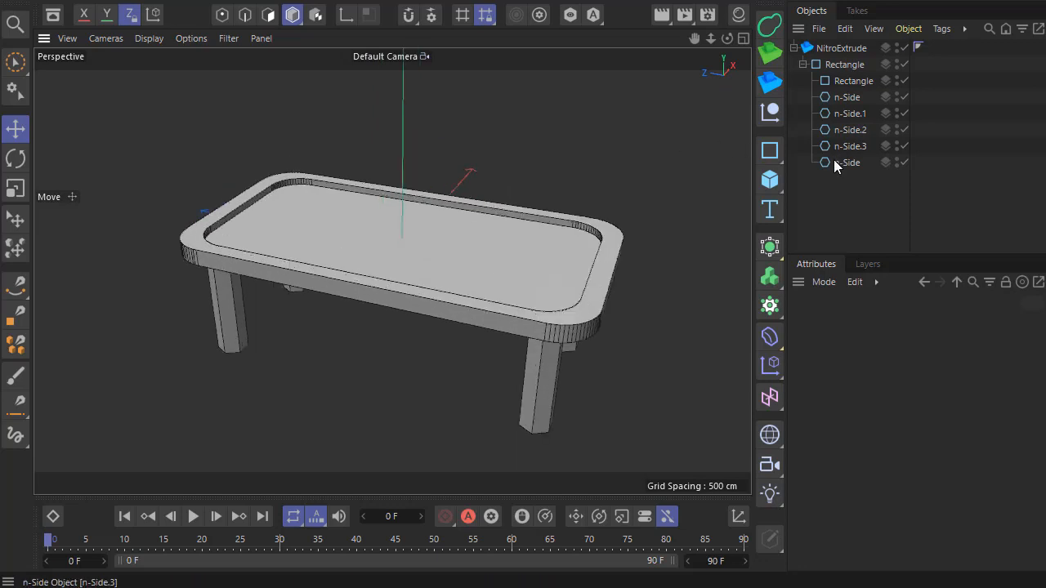
Raise the 14-sided spline above the tabletop, then lower it in the Right view to leave a thin raised disc.
{"action": "left_click", "coordinate": [842, 163]}
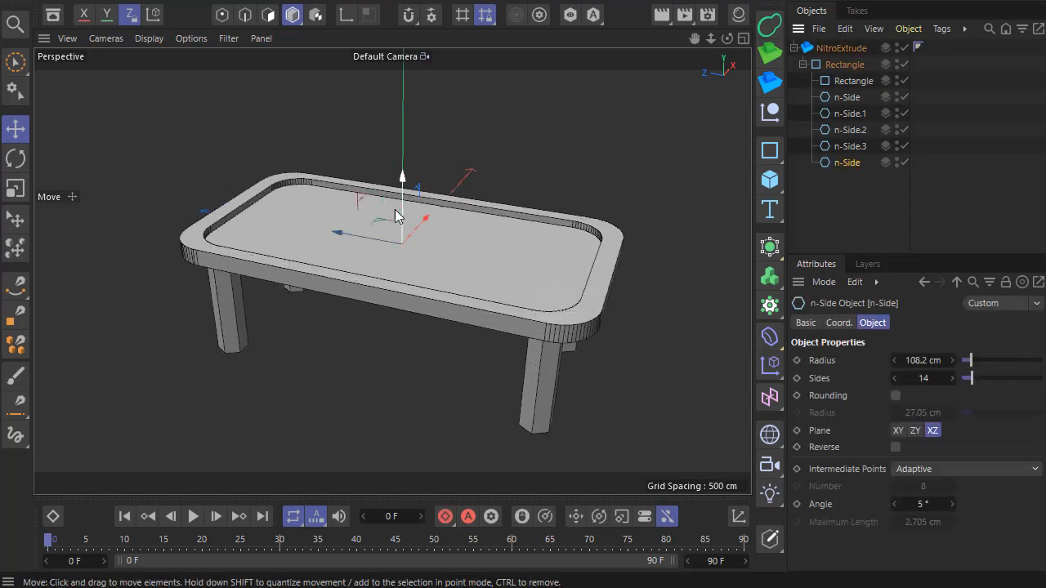
{"action": "left_click_drag", "start_coordinate": [396, 196], "coordinate": [401, 149]}
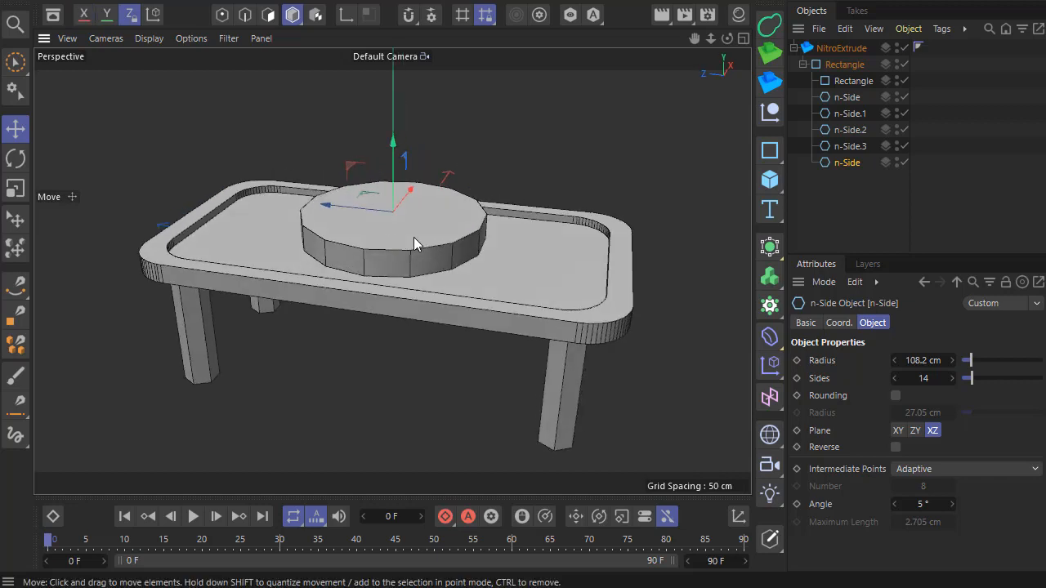
{"action": "middle_click", "coordinate": [413, 237]}
{"action": "middle_click", "coordinate": [302, 343]}
{"action": "scroll", "coordinate": [302, 309], "scroll_direction": "up", "scroll_amount": 3}
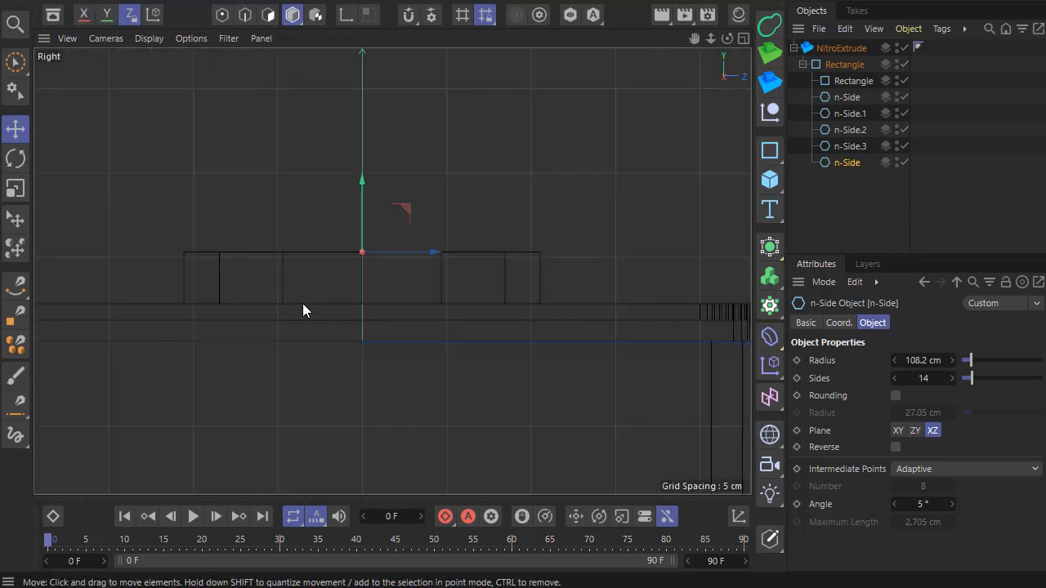
{"action": "left_click_drag", "start_coordinate": [362, 182], "coordinate": [361, 266]}
{"action": "middle_click", "coordinate": [360, 265]}
{"action": "middle_click", "coordinate": [232, 148]}
{"action": "mouse_move", "coordinate": [334, 224]}
{"action": "left_mouse_down", "text": "alt"}
{"action": "mouse_move", "coordinate": [297, 252]}
{"action": "mouse_move", "coordinate": [320, 235]}
{"action": "left_mouse_up", "text": "alt"}
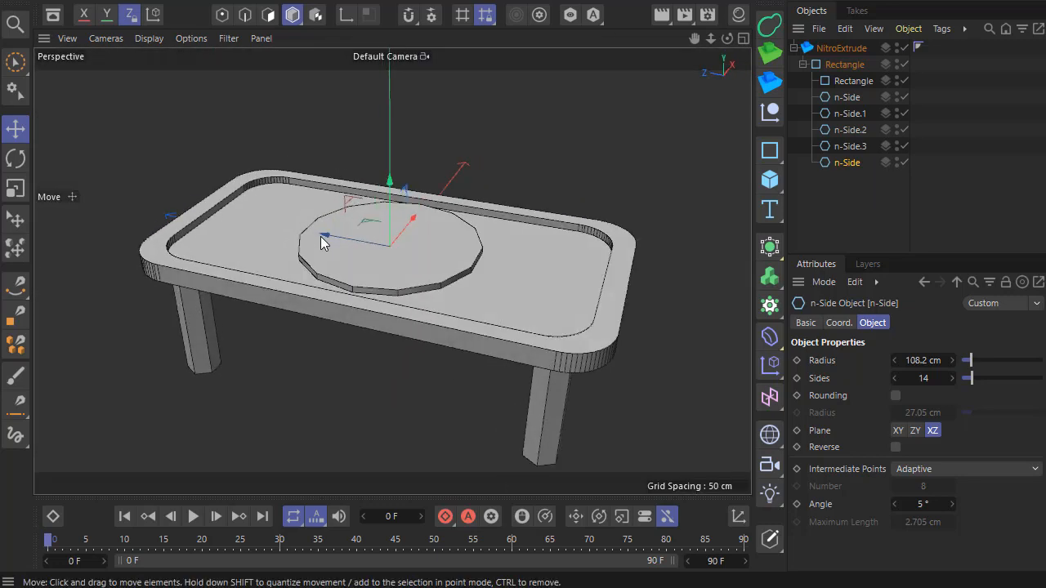
Nest the 14-sided spline under the inner rectangle and lower it below the tabletop to form a deep hollow basin.
{"action": "scroll", "coordinate": [299, 311], "scroll_direction": "down", "scroll_amount": 2}
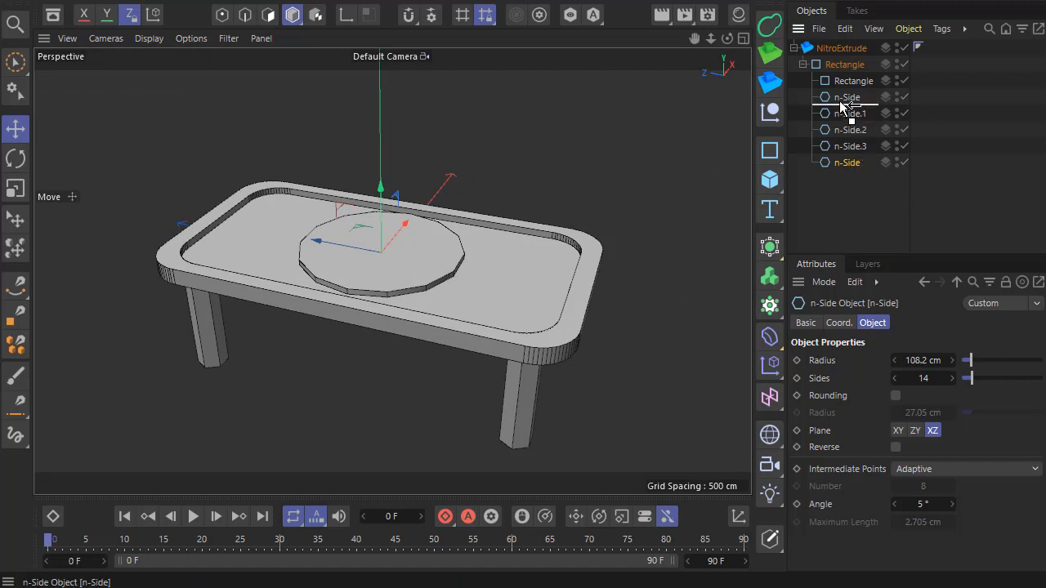
{"action": "left_click_drag", "start_coordinate": [838, 98], "coordinate": [838, 98]}
{"action": "scroll", "coordinate": [400, 281], "scroll_direction": "up", "scroll_amount": 3}
{"action": "left_click_drag", "start_coordinate": [342, 206], "coordinate": [606, 237]}
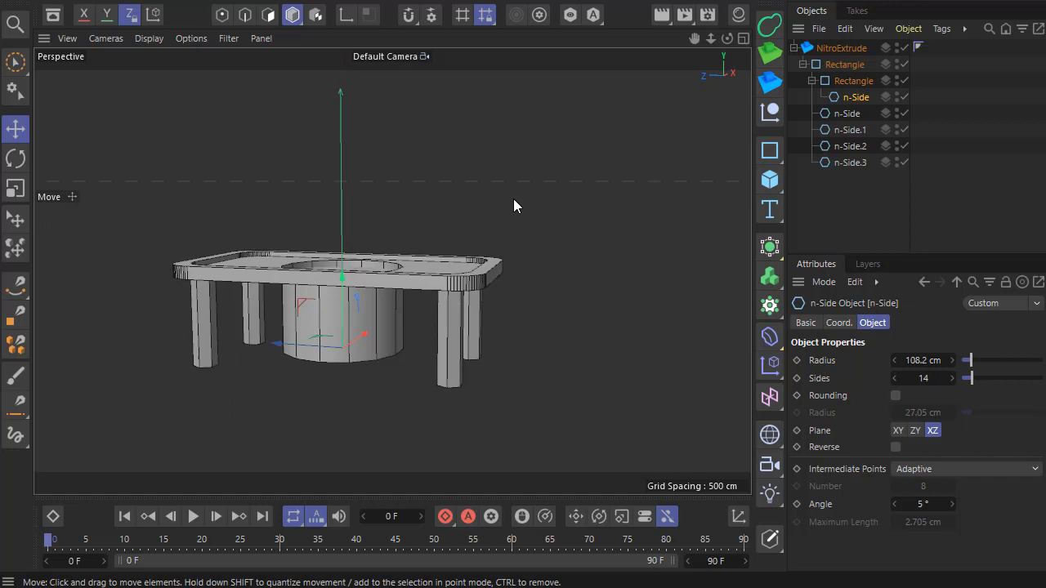
Raise the nested n-Side spline along Y to leave only a shallow circular recess, set its sides to 28 and deselect it.
{"action": "left_click_drag", "start_coordinate": [515, 201], "coordinate": [512, 291], "text": "alt"}
{"action": "scroll", "coordinate": [329, 216], "scroll_direction": "up", "scroll_amount": 3}
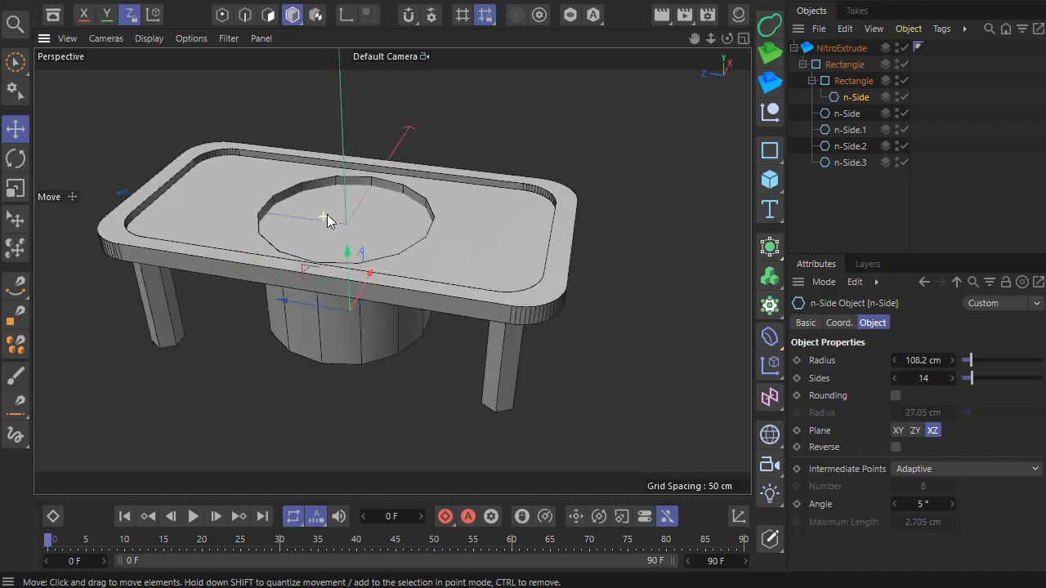
{"action": "left_click_drag", "start_coordinate": [357, 268], "coordinate": [342, 169]}
{"action": "left_click_drag", "start_coordinate": [978, 378], "coordinate": [988, 378]}
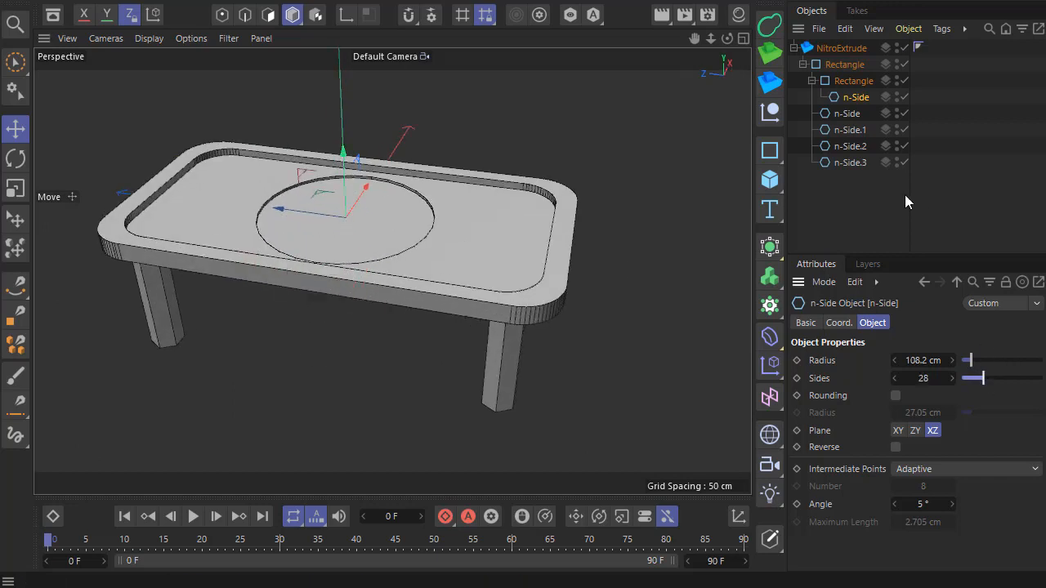
{"action": "left_click", "coordinate": [906, 199]}
Enable bevelling on the NitroExtrude generator with a radius of 2.51 cm and 2 subdivisions.
{"action": "left_click_drag", "start_coordinate": [548, 278], "coordinate": [471, 236], "text": "alt"}
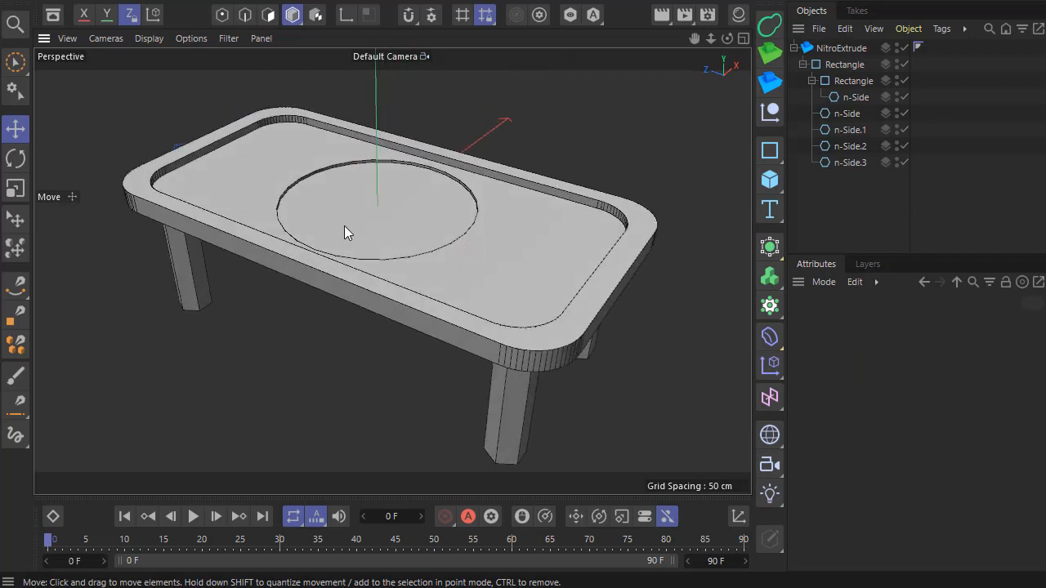
{"action": "left_click", "coordinate": [827, 48]}
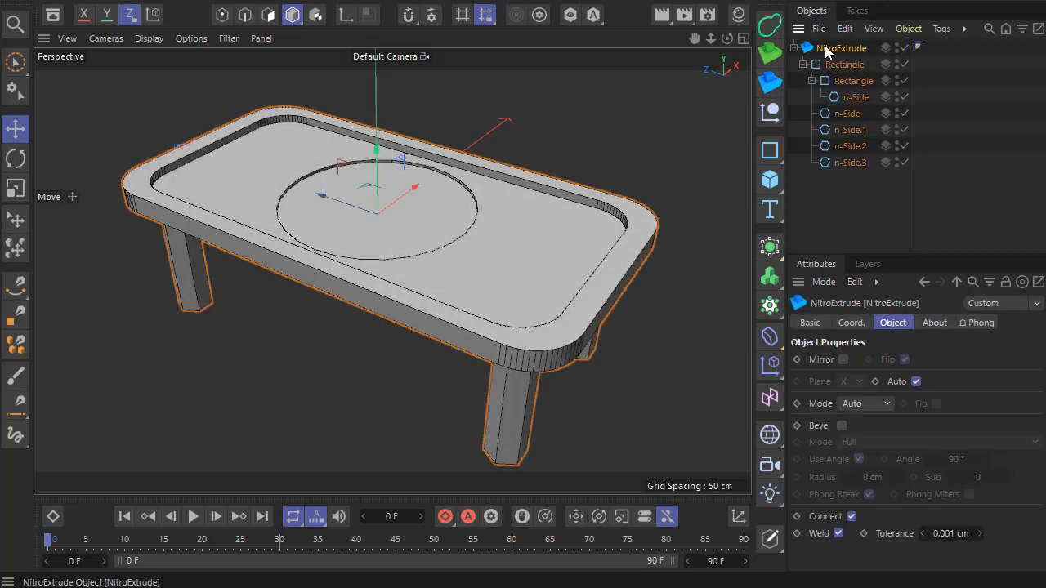
{"action": "left_click_drag", "start_coordinate": [871, 262], "coordinate": [872, 238]}
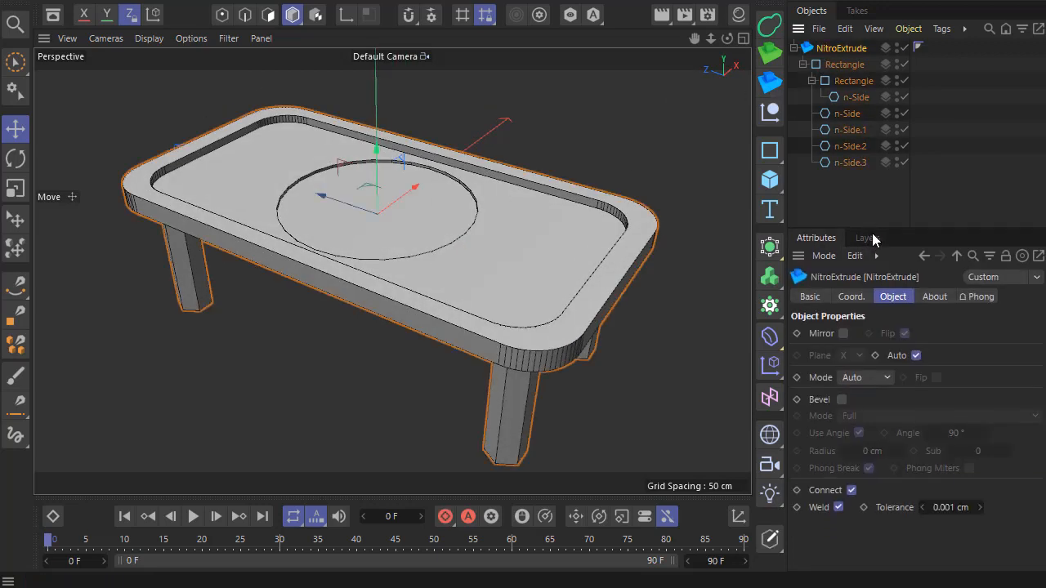
{"action": "left_click", "coordinate": [842, 398]}
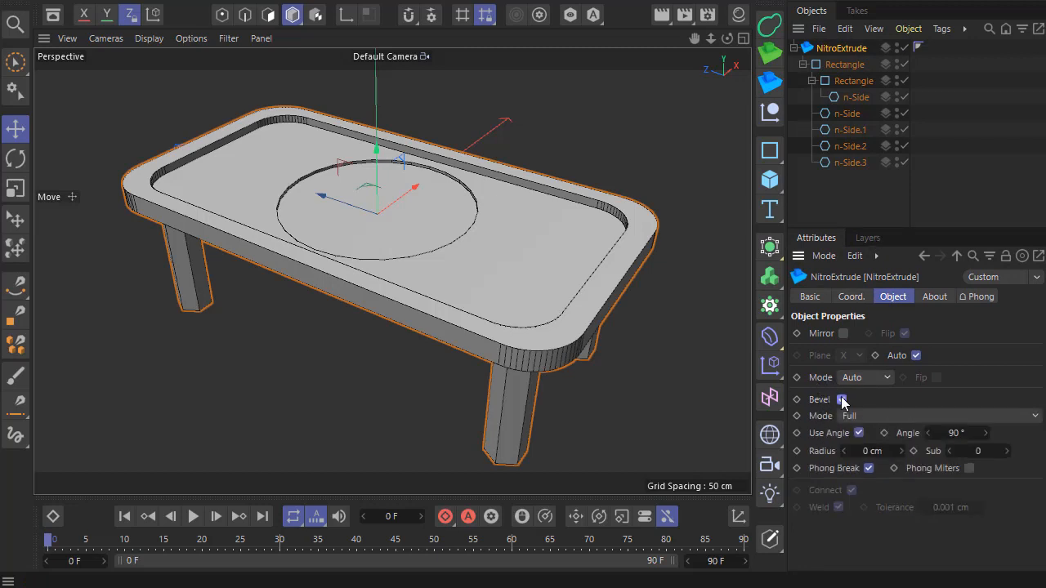
{"action": "scroll", "coordinate": [331, 367], "scroll_direction": "down", "scroll_amount": 2}
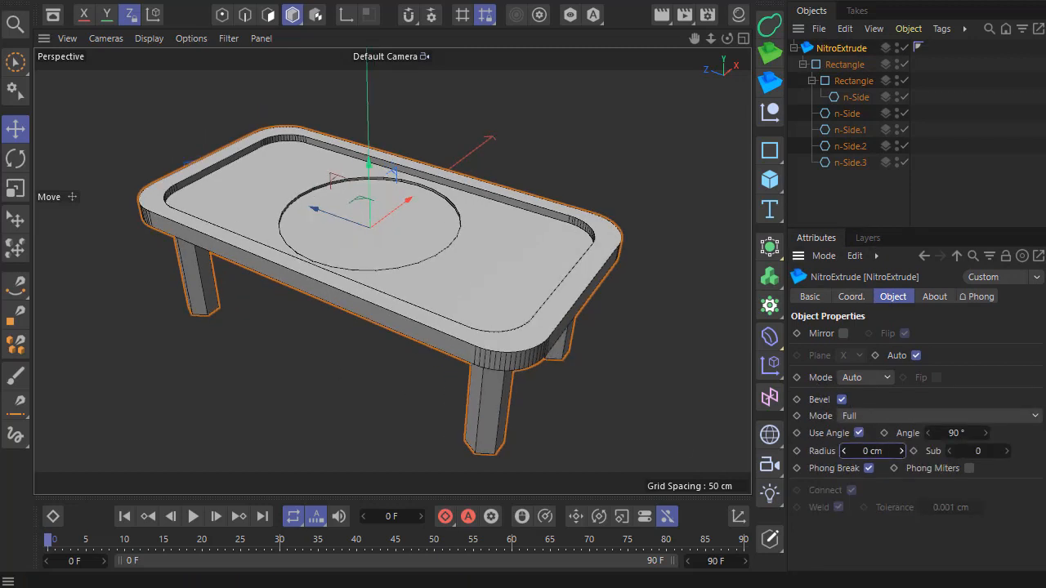
{"action": "left_click_drag", "start_coordinate": [901, 451], "coordinate": [901, 435]}
{"action": "scroll", "coordinate": [334, 234], "scroll_direction": "up", "scroll_amount": 4}
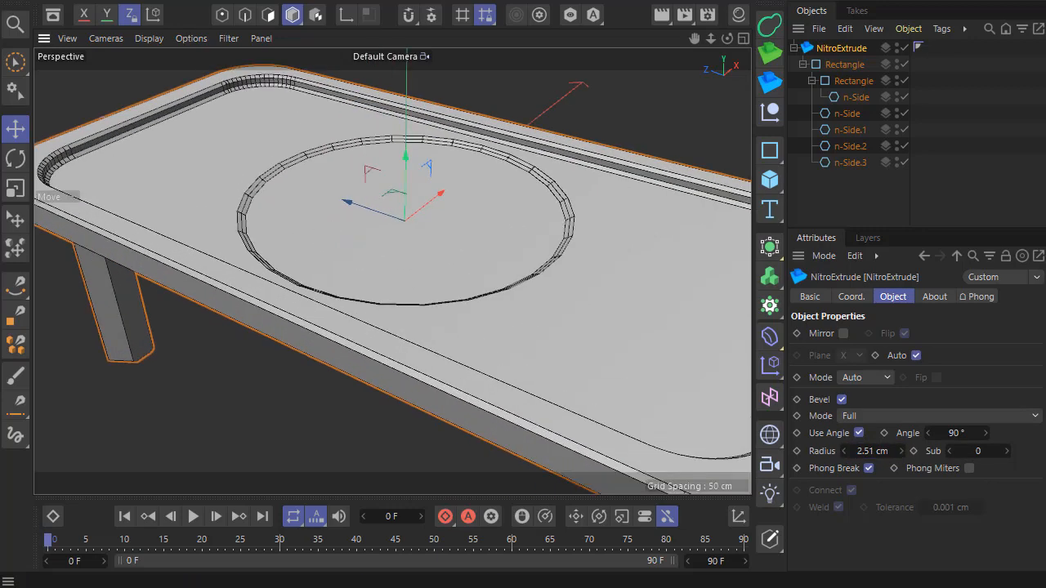
{"action": "left_click", "coordinate": [1007, 452]}
{"action": "left_click", "coordinate": [1006, 451]}
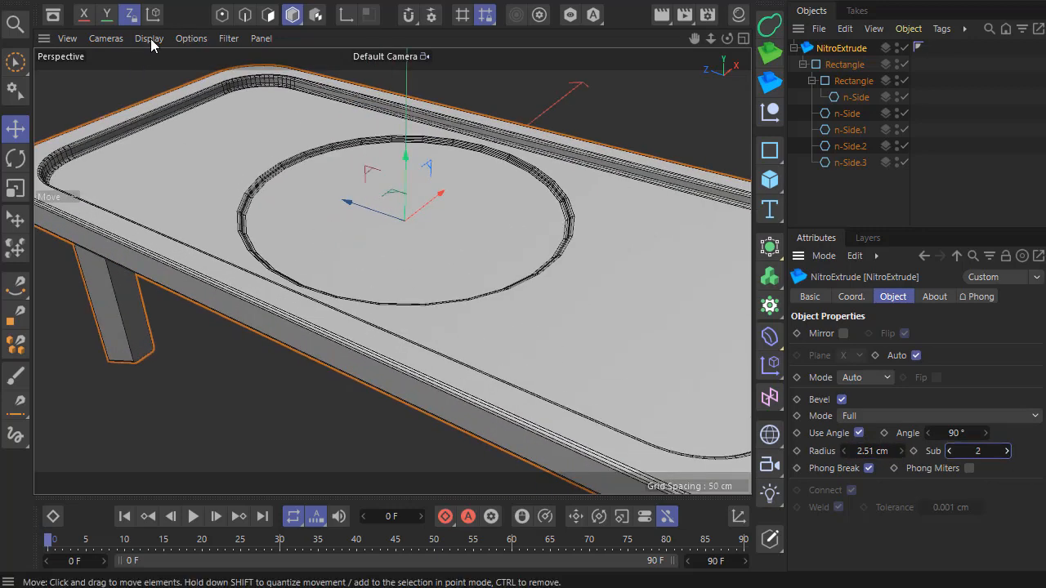
Display the viewport shaded without edge lines and set the generator's bevel mode to All.
{"action": "left_click", "coordinate": [151, 41]}
{"action": "left_click", "coordinate": [160, 64]}
{"action": "mouse_move", "coordinate": [425, 314]}
{"action": "left_mouse_down", "text": "alt"}
{"action": "mouse_move", "coordinate": [237, 259]}
{"action": "mouse_move", "coordinate": [300, 255]}
{"action": "mouse_move", "coordinate": [429, 215]}
{"action": "mouse_move", "coordinate": [458, 336]}
{"action": "mouse_move", "coordinate": [289, 310]}
{"action": "mouse_move", "coordinate": [354, 293]}
{"action": "left_mouse_up", "text": "alt"}
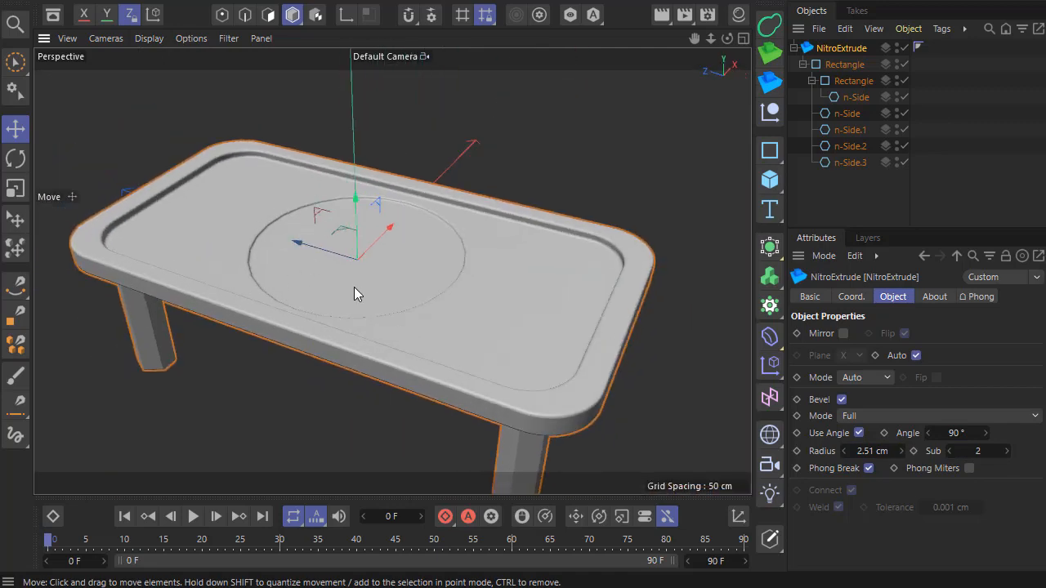
{"action": "left_click", "coordinate": [866, 416]}
{"action": "left_click", "coordinate": [866, 451]}
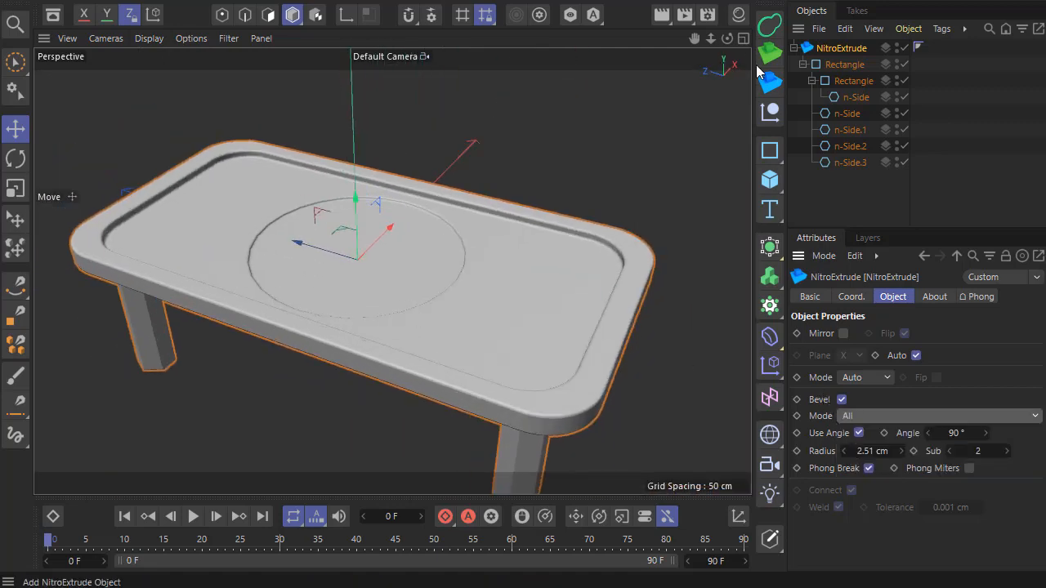
Show the Material Manager, create a default grey material and assign it to the outer Rectangle spline.
{"action": "left_click", "coordinate": [738, 15]}
{"action": "double_click", "coordinate": [617, 143]}
{"action": "scroll", "coordinate": [313, 220], "scroll_direction": "down", "scroll_amount": 4}
{"action": "scroll", "coordinate": [250, 243], "scroll_direction": "up", "scroll_amount": 4}
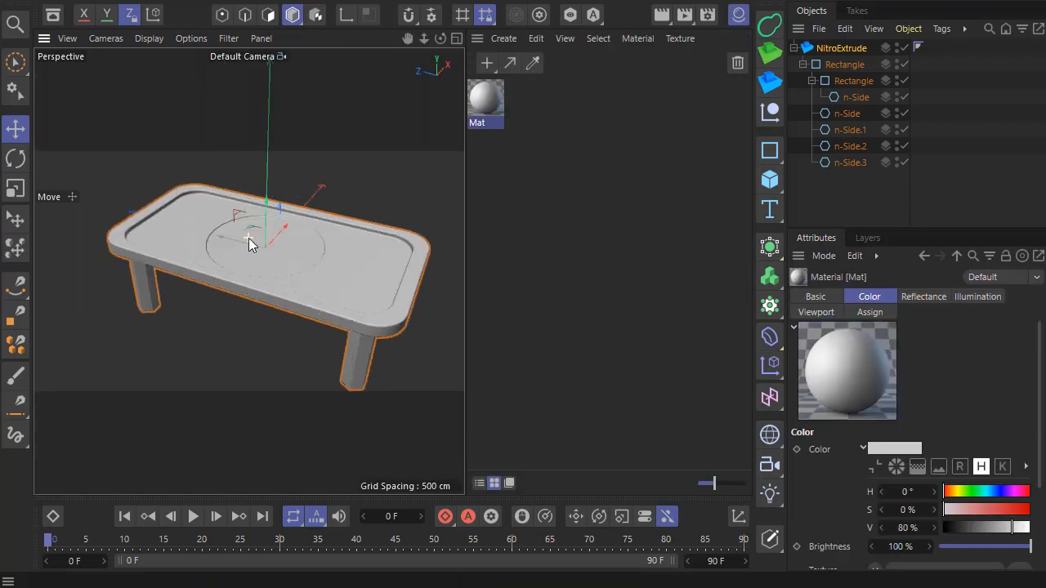
{"action": "scroll", "coordinate": [297, 236], "scroll_direction": "down", "scroll_amount": 5}
{"action": "scroll", "coordinate": [440, 209], "scroll_direction": "up", "scroll_amount": 3}
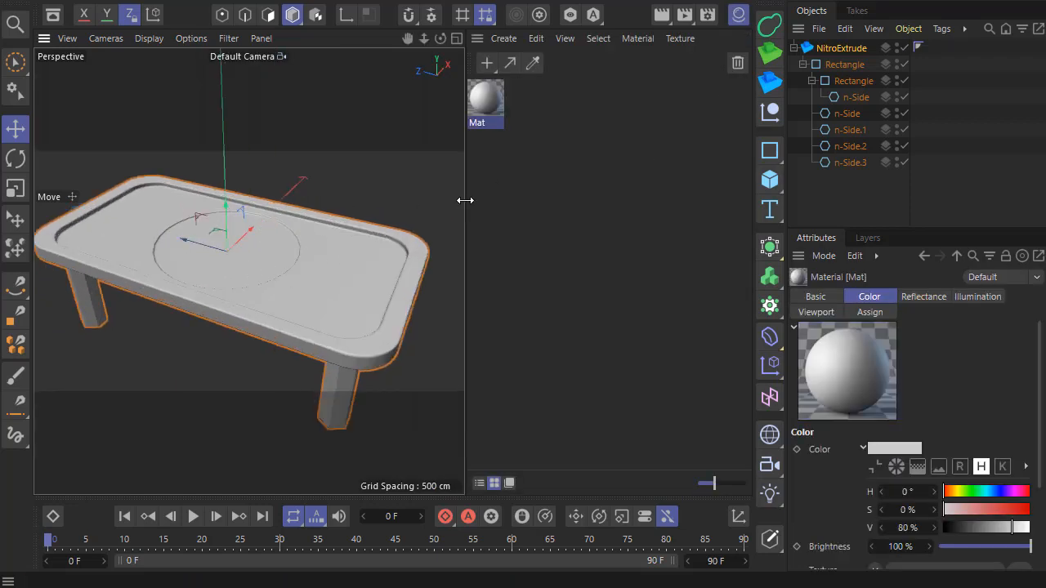
{"action": "left_click_drag", "start_coordinate": [463, 204], "coordinate": [511, 187]}
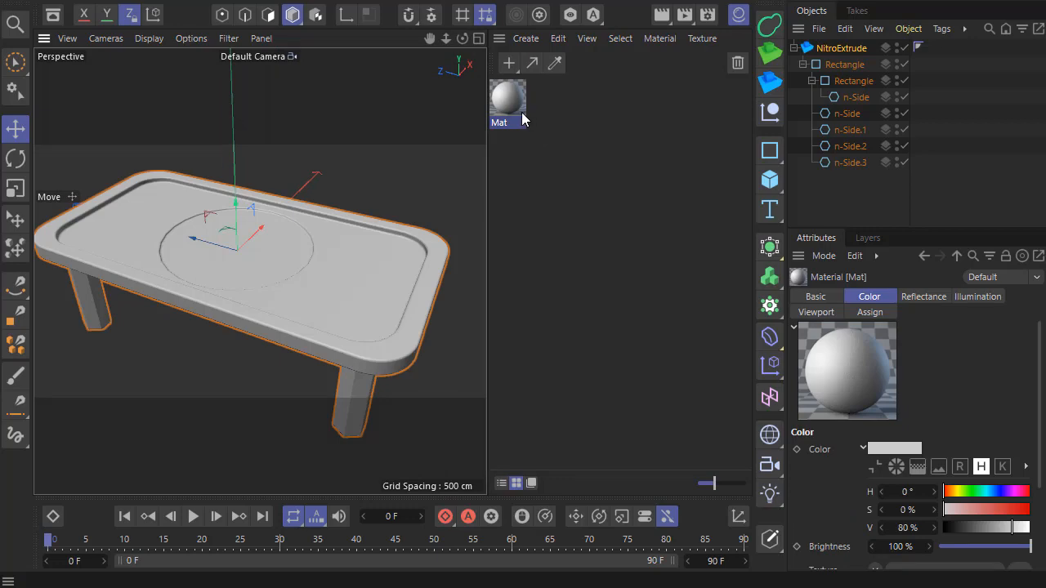
{"action": "left_click_drag", "start_coordinate": [866, 71], "coordinate": [865, 67]}
Create an orange material with hue 38° and saturation 61% and assign it to the nested n-Side spline of the circular recess.
{"action": "double_click", "coordinate": [591, 128]}
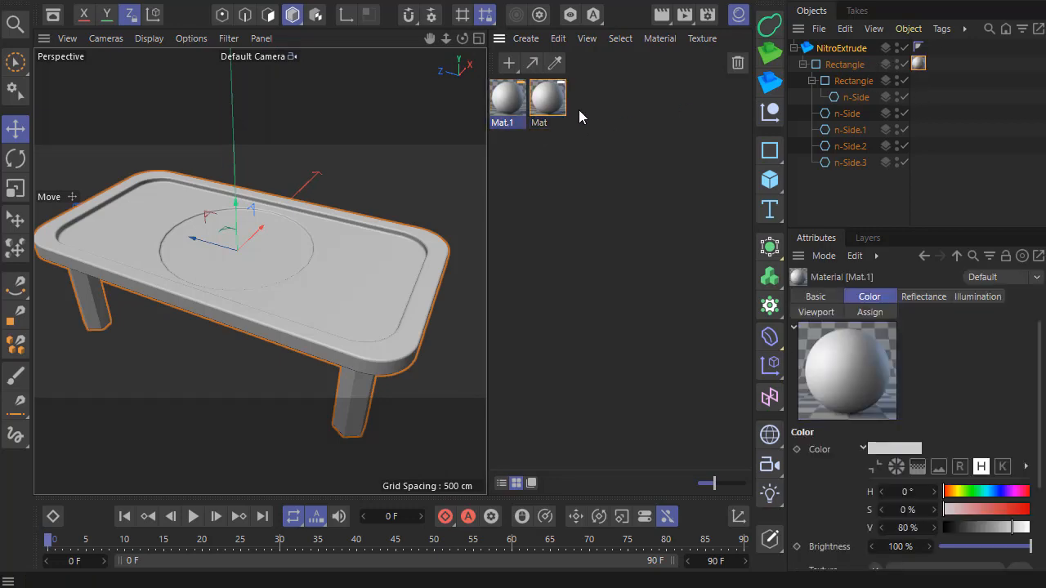
{"action": "double_click", "coordinate": [521, 97]}
{"action": "left_click", "coordinate": [812, 186]}
{"action": "left_click", "coordinate": [955, 202]}
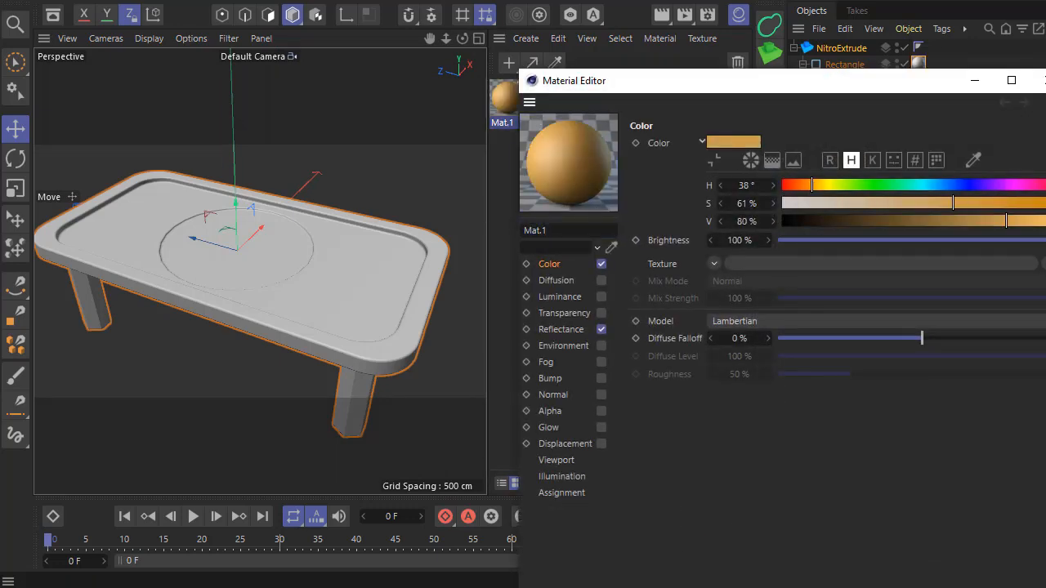
{"action": "left_click", "coordinate": [1045, 80]}
{"action": "left_click_drag", "start_coordinate": [817, 112], "coordinate": [854, 97]}
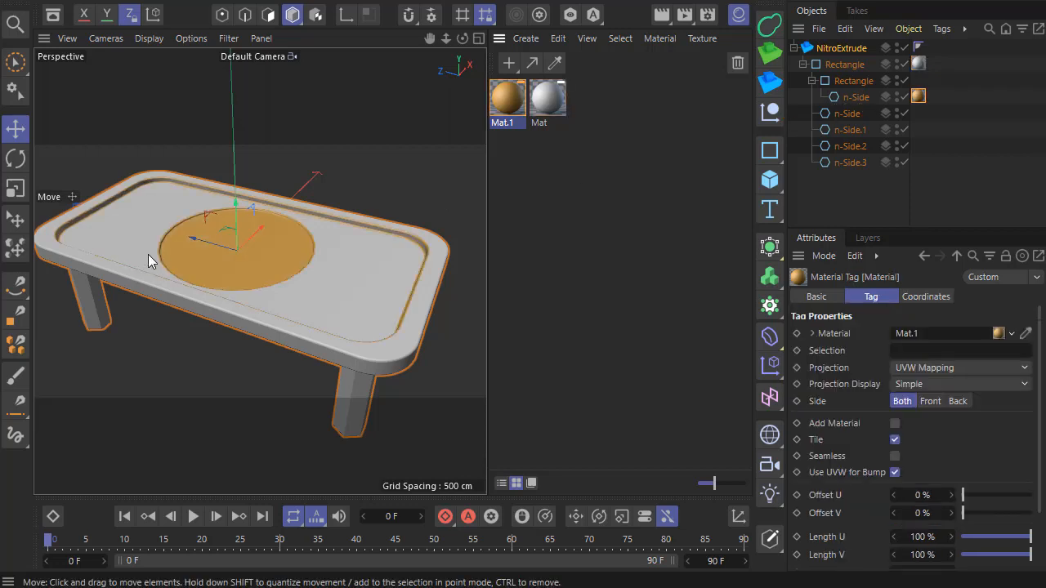
Create a magenta material with hue 319° and saturation 89% and assign it to the four n-Side leg splines.
{"action": "double_click", "coordinate": [561, 199]}
{"action": "double_click", "coordinate": [507, 98]}
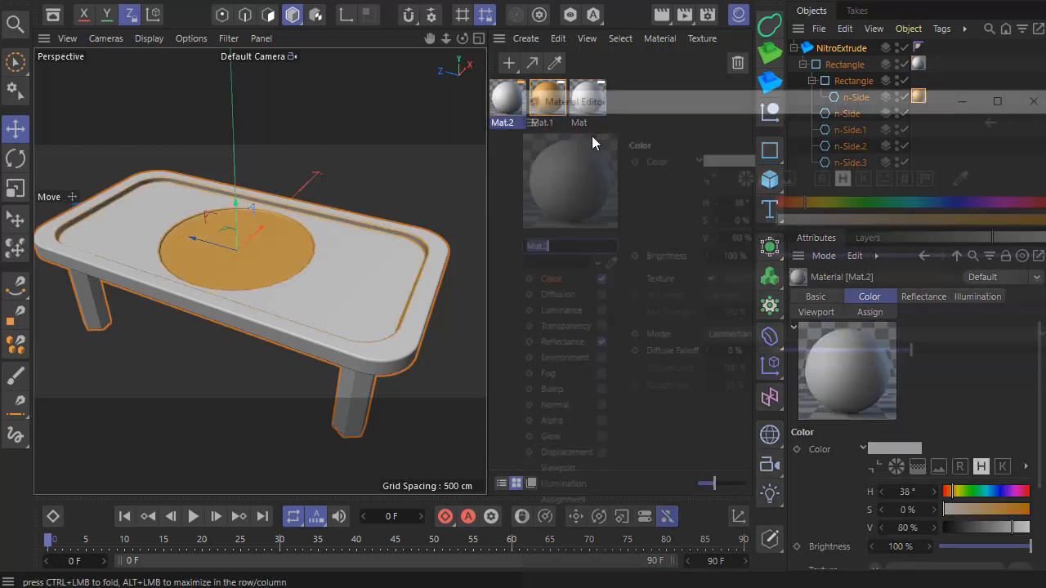
{"action": "mouse_move", "coordinate": [1034, 199]}
{"action": "left_mouse_down"}
{"action": "mouse_move", "coordinate": [786, 204]}
{"action": "mouse_move", "coordinate": [1025, 206]}
{"action": "left_mouse_up"}
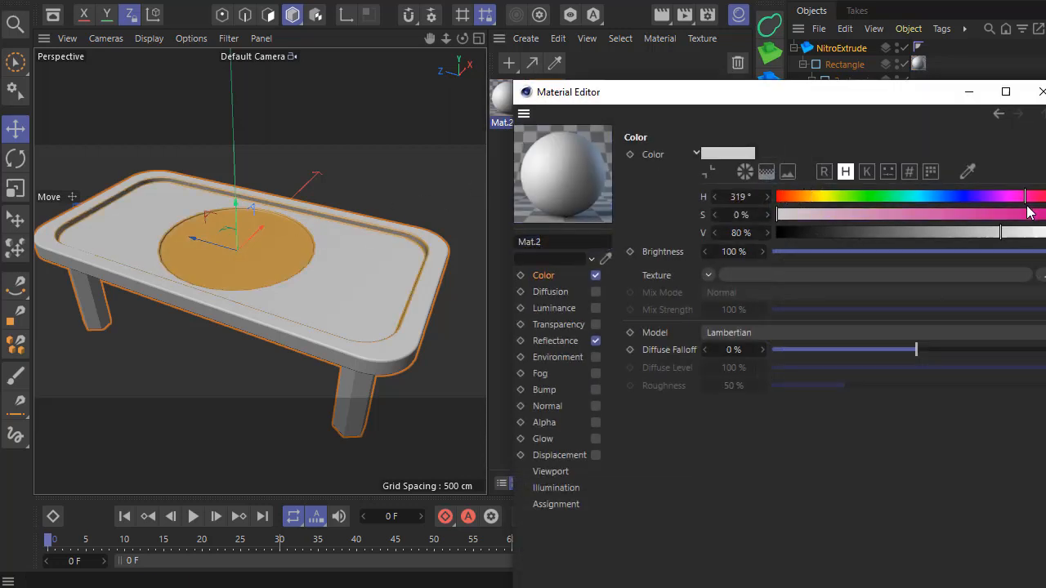
{"action": "left_click", "coordinate": [1026, 214]}
{"action": "left_click", "coordinate": [1041, 91]}
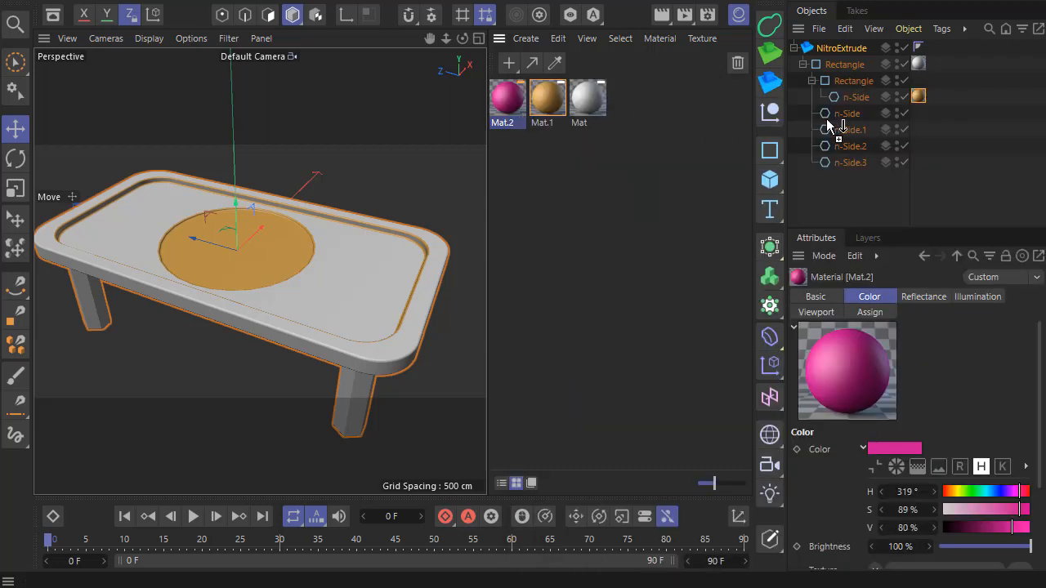
{"action": "left_click_drag", "start_coordinate": [827, 122], "coordinate": [857, 131]}
{"action": "left_click_drag", "start_coordinate": [828, 164], "coordinate": [838, 147]}
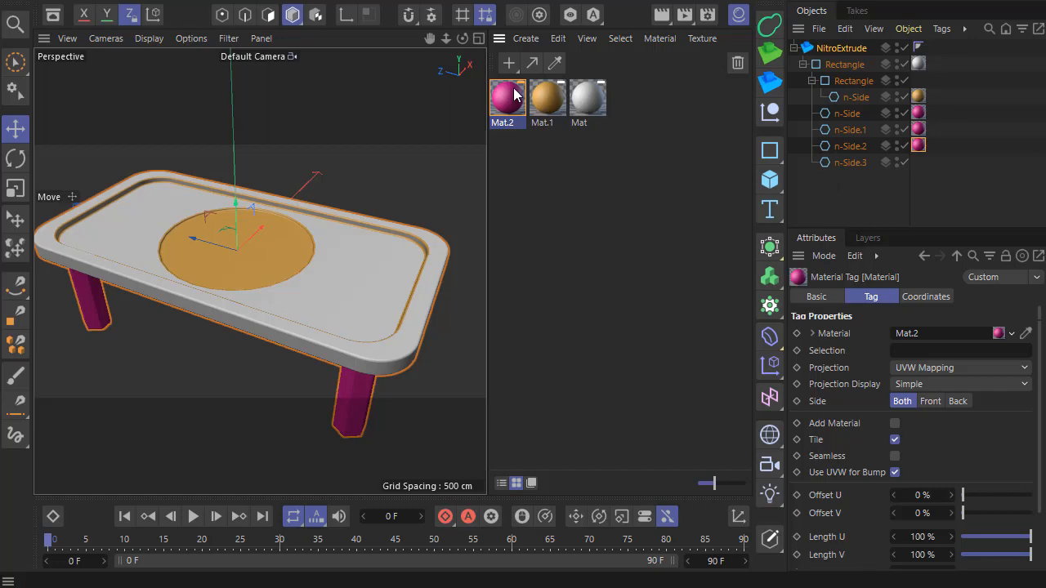
Create a green material with hue 92° and saturation 74% and assign it to the inner Rectangle spline.
{"action": "double_click", "coordinate": [549, 181]}
{"action": "double_click", "coordinate": [506, 98]}
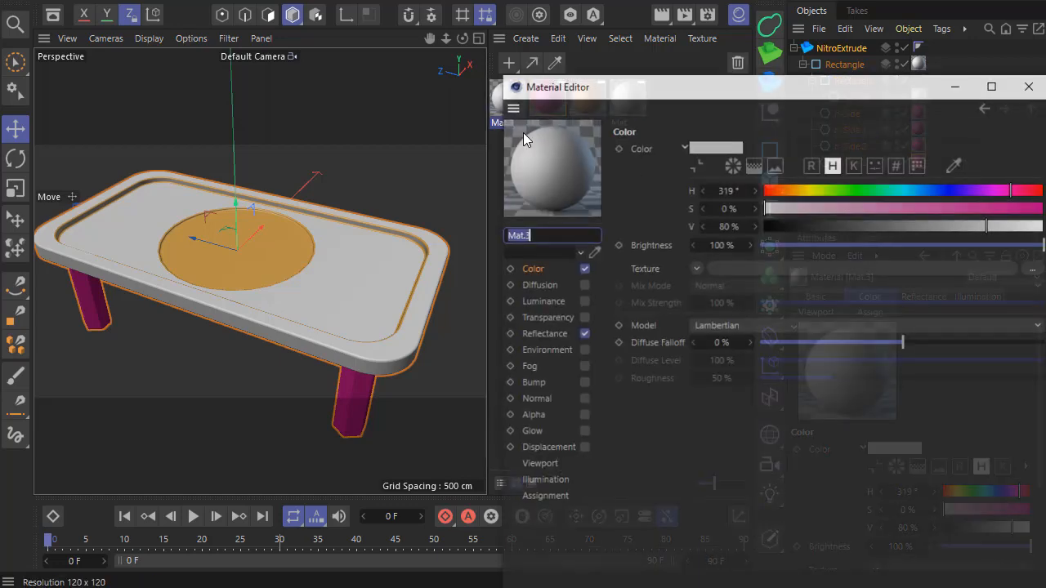
{"action": "left_click", "coordinate": [835, 190]}
{"action": "left_click", "coordinate": [972, 207]}
{"action": "left_click", "coordinate": [1031, 84]}
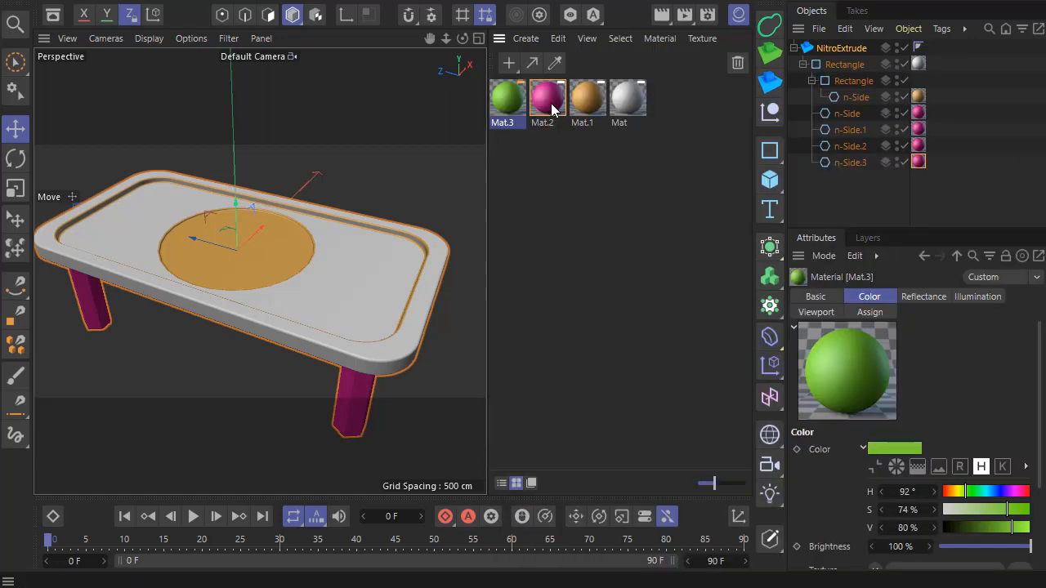
{"action": "left_click_drag", "start_coordinate": [837, 80], "coordinate": [839, 81]}
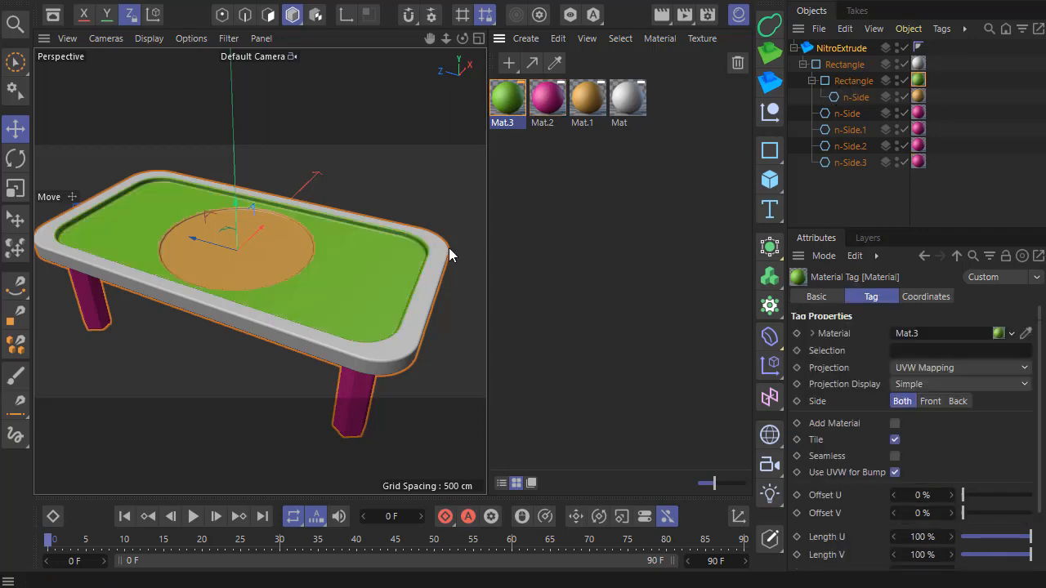
Create a blue material with hue 229° and saturation 81% and replace the outer Rectangle's grey material with it.
{"action": "double_click", "coordinate": [571, 204]}
{"action": "double_click", "coordinate": [506, 100]}
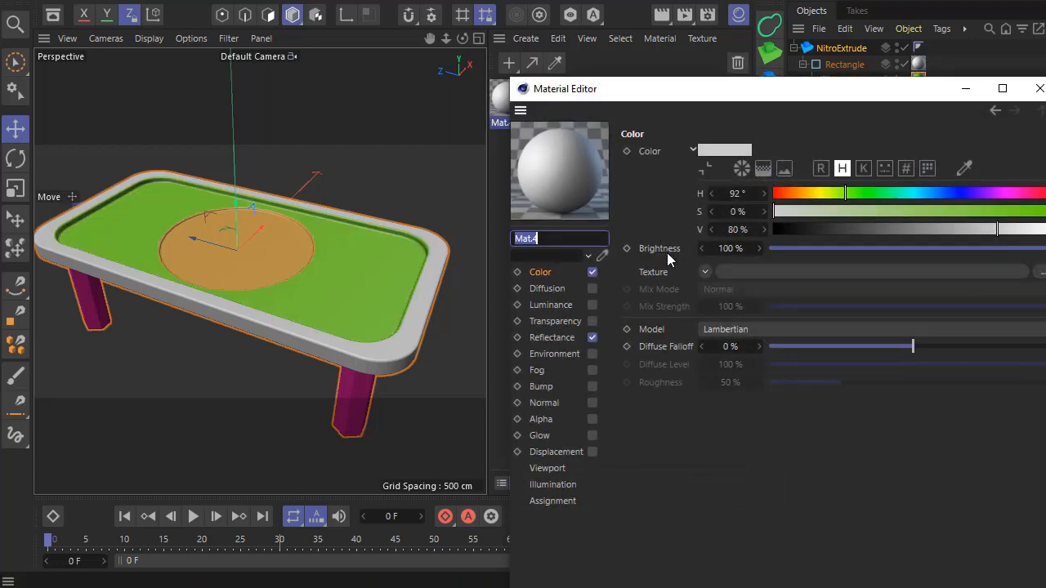
{"action": "left_click", "coordinate": [966, 192]}
{"action": "left_click", "coordinate": [1001, 210]}
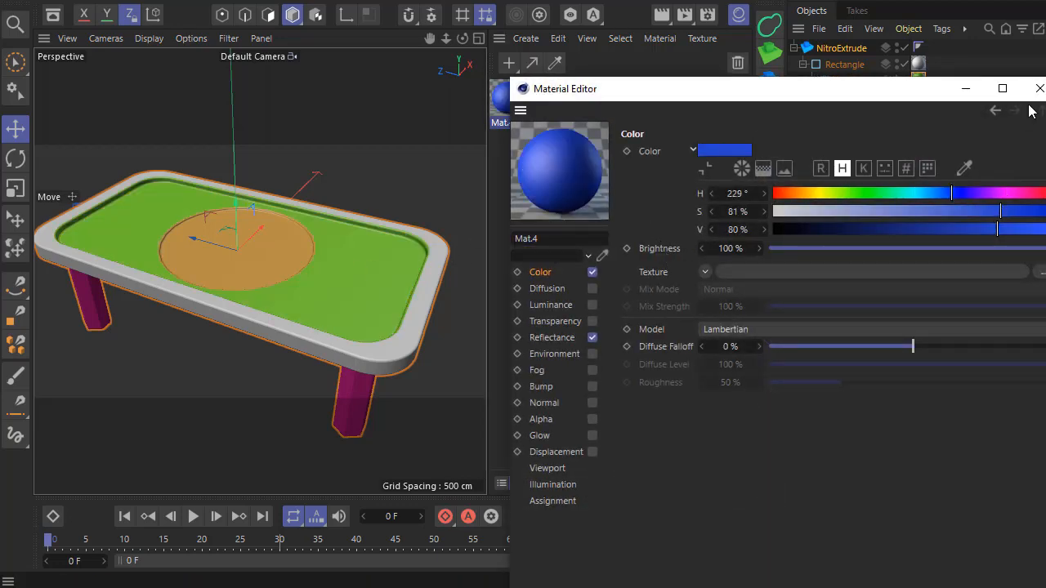
{"action": "left_click", "coordinate": [1039, 88]}
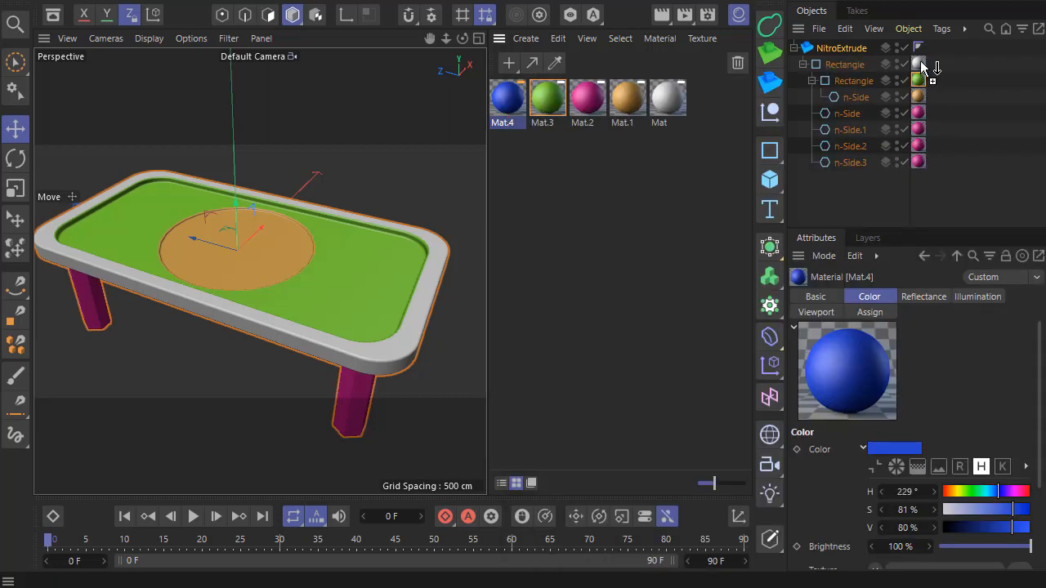
{"action": "left_click_drag", "start_coordinate": [920, 67], "coordinate": [920, 66]}
{"action": "left_click", "coordinate": [653, 237]}
Examine the coloured table from several angles, especially the bevelled edge of the circular recess.
{"action": "mouse_move", "coordinate": [371, 321]}
{"action": "left_mouse_down", "text": "alt"}
{"action": "mouse_move", "coordinate": [351, 249]}
{"action": "mouse_move", "coordinate": [368, 316]}
{"action": "left_mouse_up", "text": "alt"}
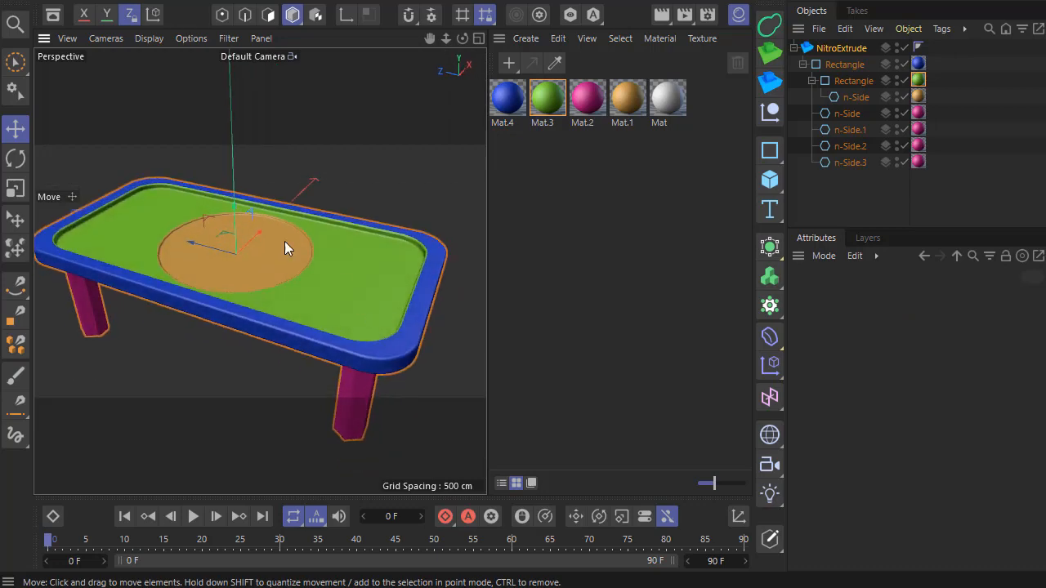
{"action": "scroll", "coordinate": [247, 236], "scroll_direction": "up", "scroll_amount": 5}
{"action": "left_click_drag", "start_coordinate": [248, 236], "coordinate": [200, 222], "text": "alt"}
{"action": "scroll", "coordinate": [284, 182], "scroll_direction": "down", "scroll_amount": 3}
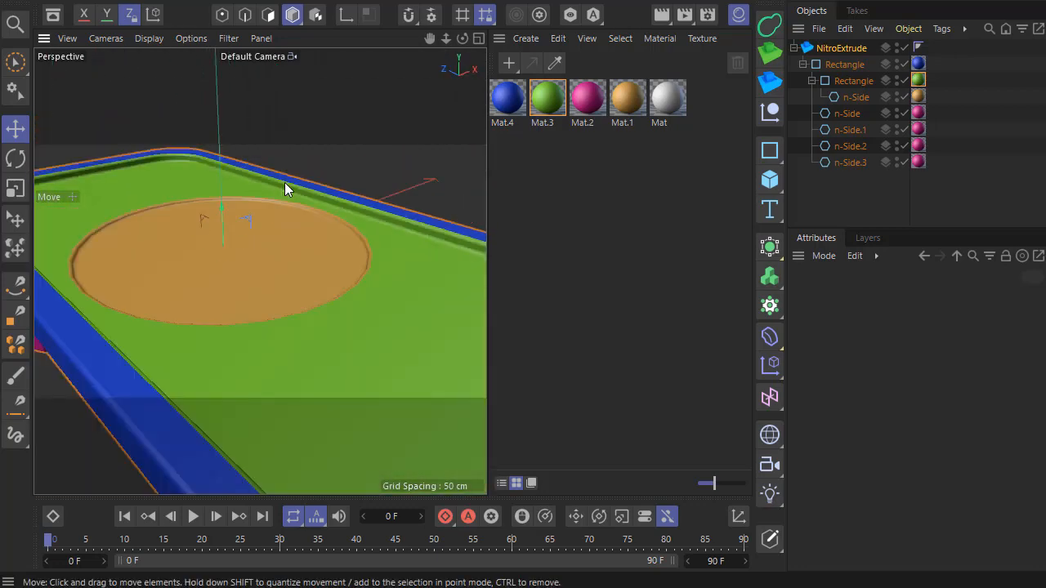
{"action": "scroll", "coordinate": [285, 189], "scroll_direction": "down", "scroll_amount": 6}
{"action": "scroll", "coordinate": [266, 259], "scroll_direction": "up", "scroll_amount": 4}
{"action": "scroll", "coordinate": [268, 245], "scroll_direction": "down", "scroll_amount": 3}
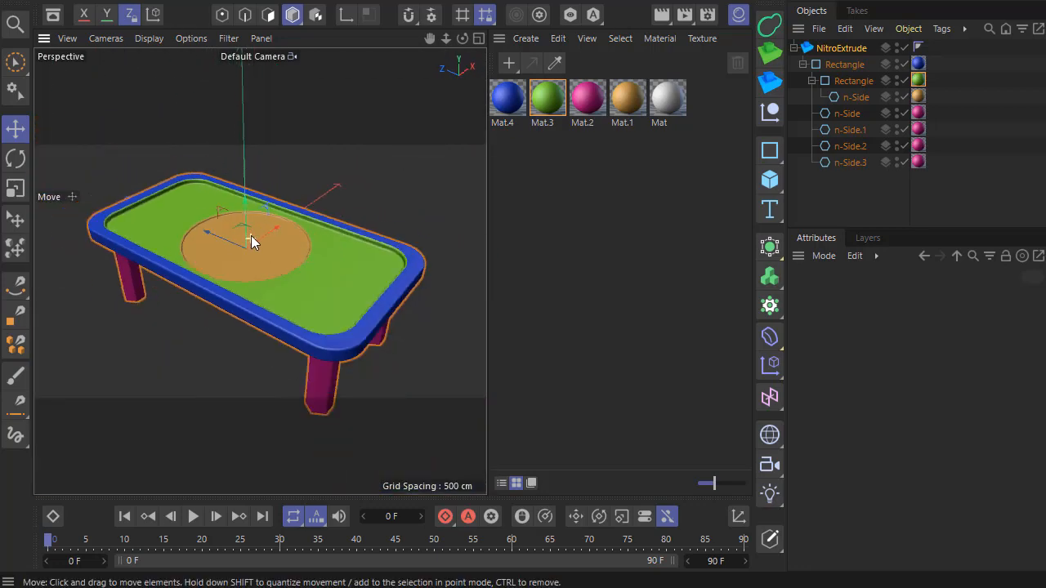
{"action": "scroll", "coordinate": [250, 235], "scroll_direction": "up", "scroll_amount": 5}
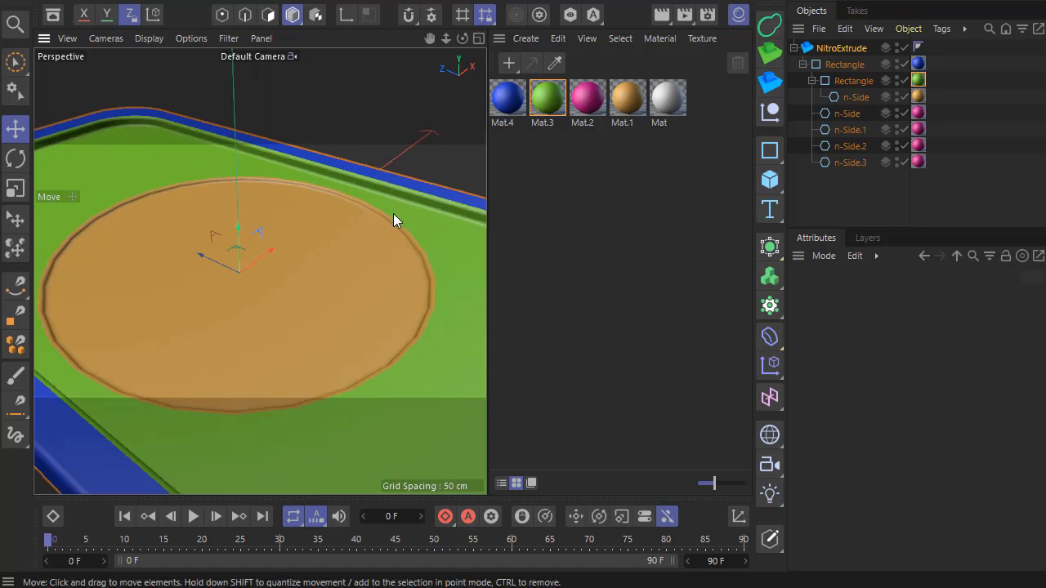
{"action": "scroll", "coordinate": [269, 219], "scroll_direction": "down", "scroll_amount": 3}
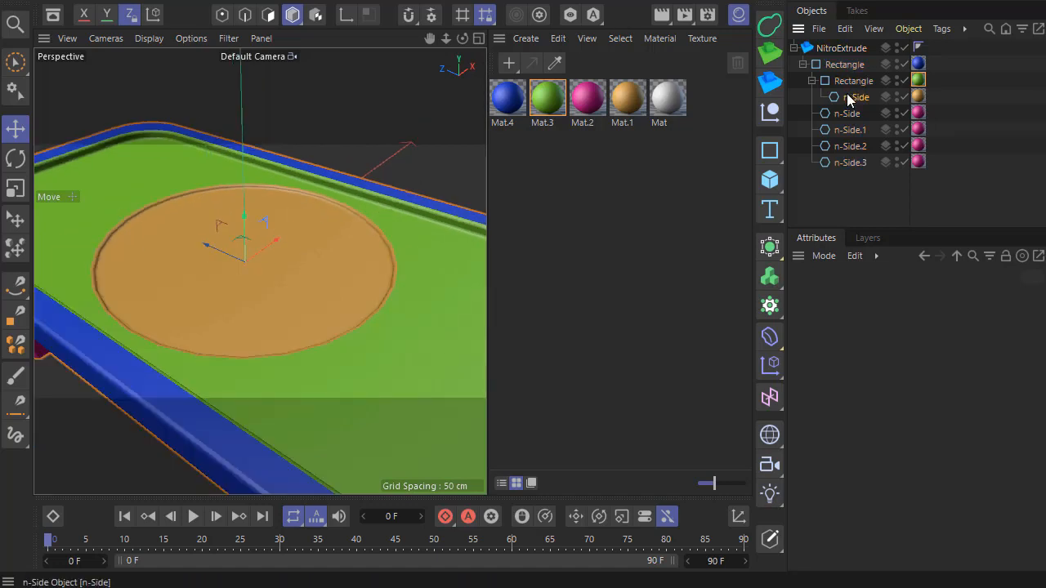
Add a NitroExtrude tag to the central n-Side spline and override its bevel with 5.89 cm and a bevel subdivision of 6.
{"action": "right_click", "coordinate": [848, 98]}
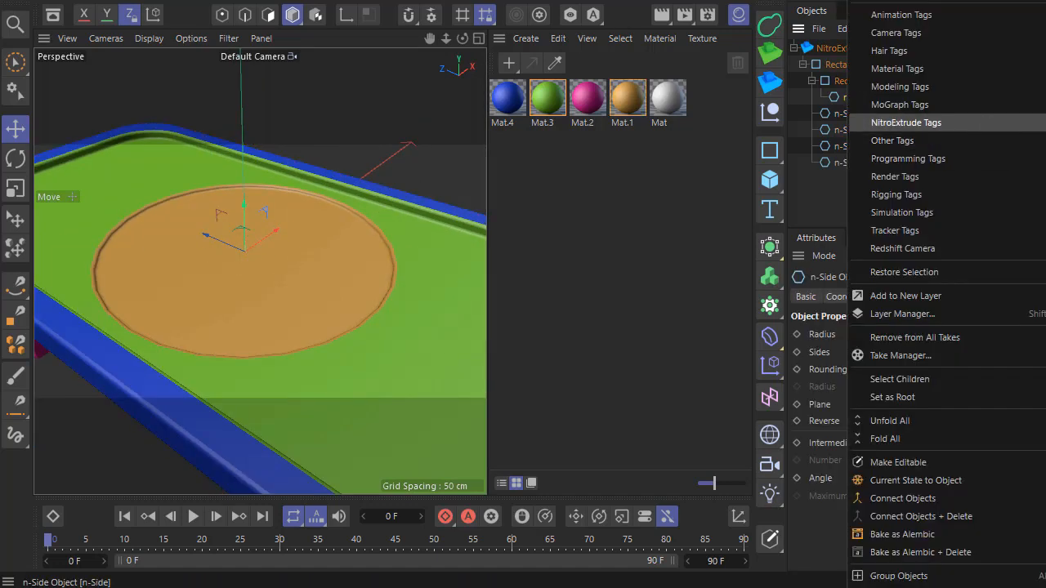
{"action": "left_click", "coordinate": [1045, 123]}
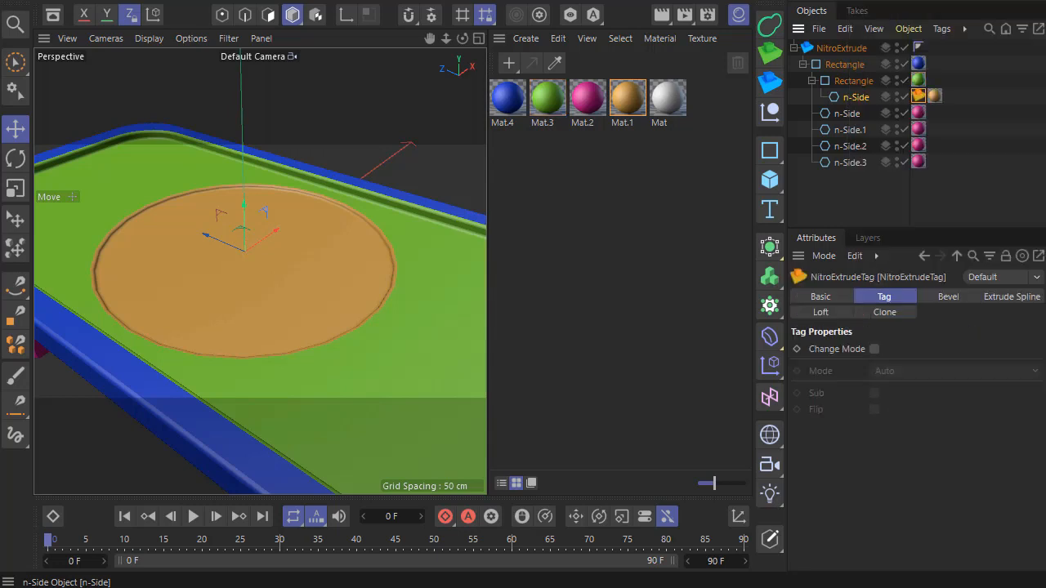
{"action": "left_click", "coordinate": [940, 298]}
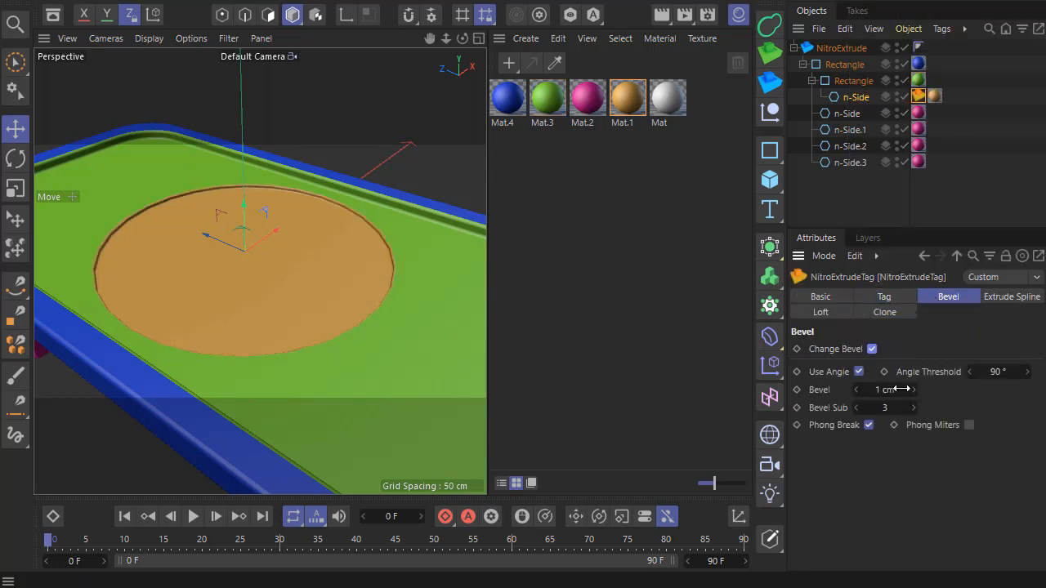
{"action": "left_click_drag", "start_coordinate": [914, 390], "coordinate": [929, 407]}
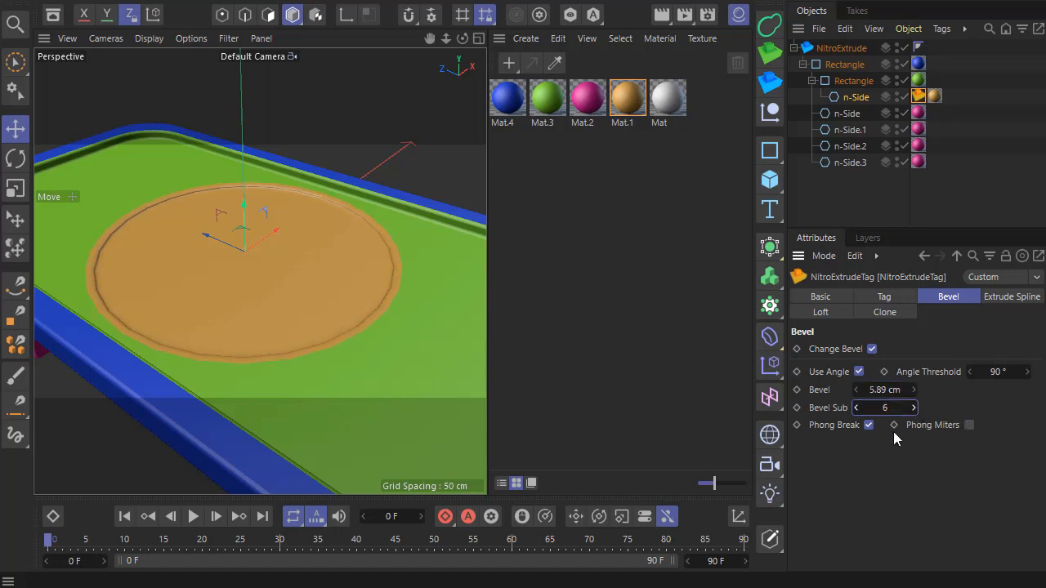
{"action": "mouse_move", "coordinate": [312, 322]}
{"action": "left_mouse_down", "text": "alt"}
{"action": "mouse_move", "coordinate": [295, 318]}
{"action": "mouse_move", "coordinate": [351, 287]}
{"action": "mouse_move", "coordinate": [321, 314]}
{"action": "left_mouse_up", "text": "alt"}
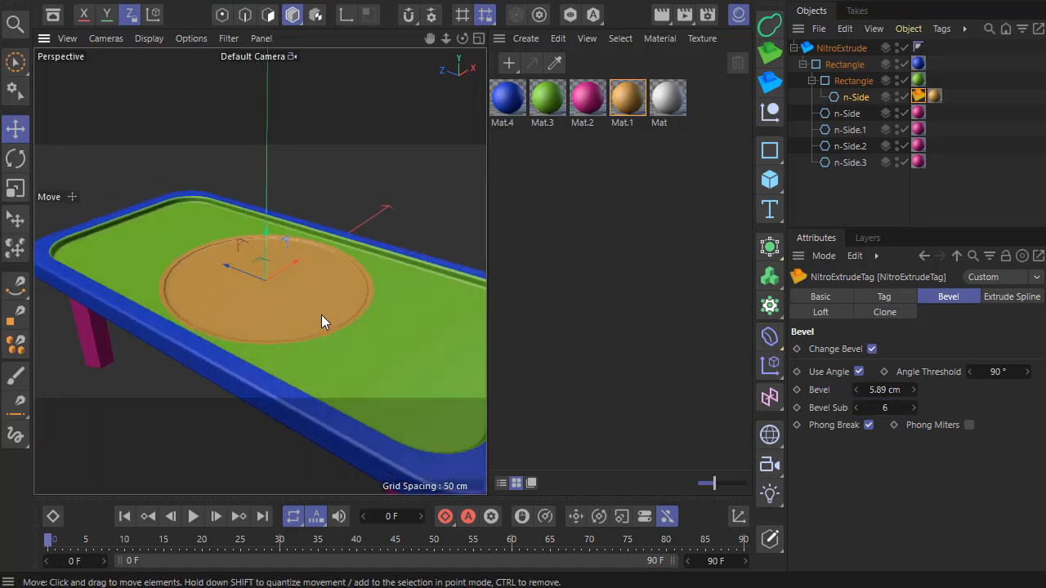
{"action": "scroll", "coordinate": [321, 314], "scroll_direction": "down", "scroll_amount": 3}
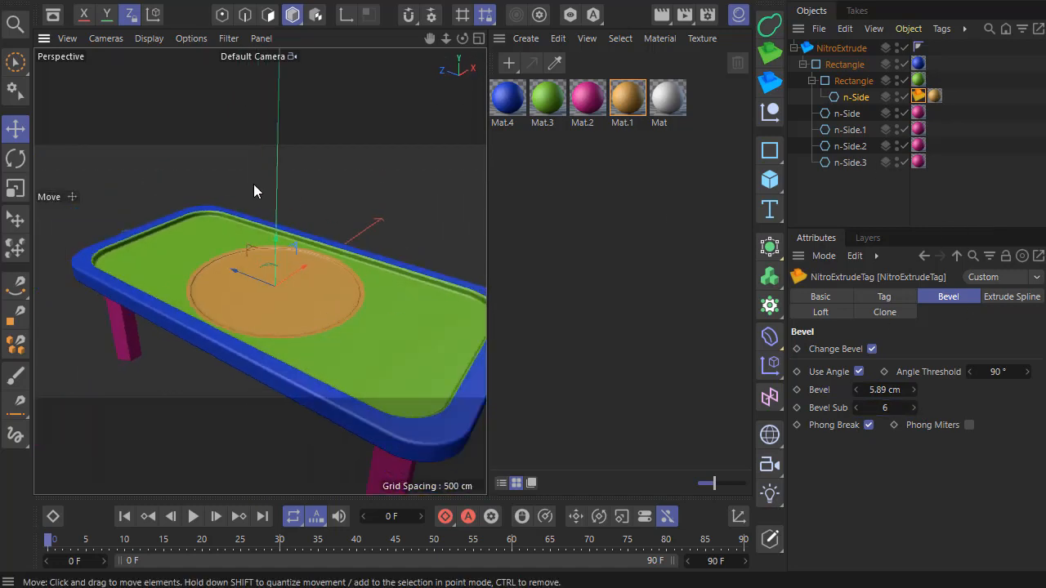
{"action": "left_click_drag", "start_coordinate": [254, 190], "coordinate": [341, 354], "text": "alt"}
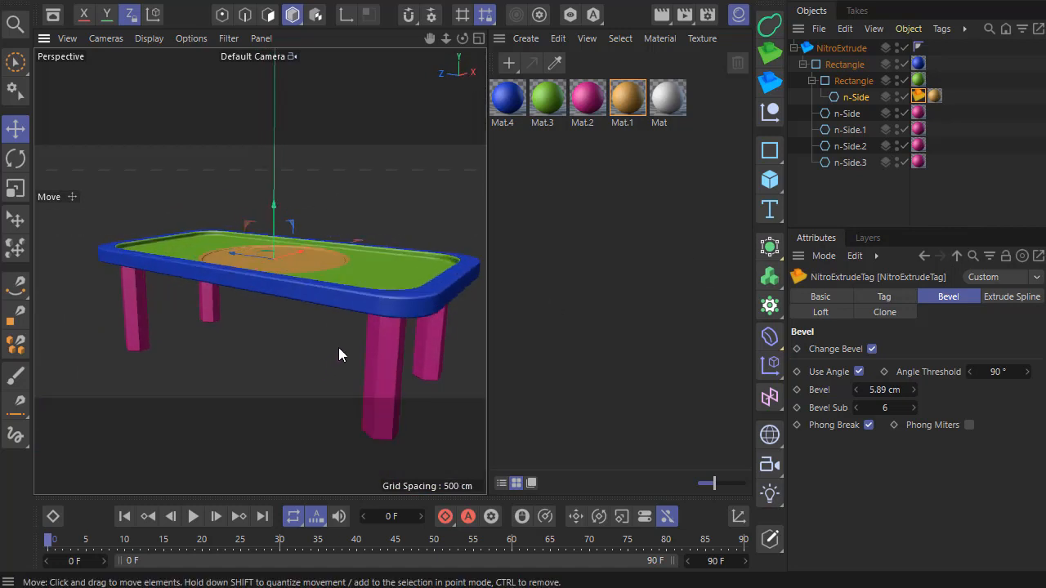
Set the four n-Side leg splines to 8 sides and reduce their radius to make the legs thinner.
{"action": "left_click", "coordinate": [842, 163]}
{"action": "left_click", "coordinate": [853, 113], "text": "shift"}
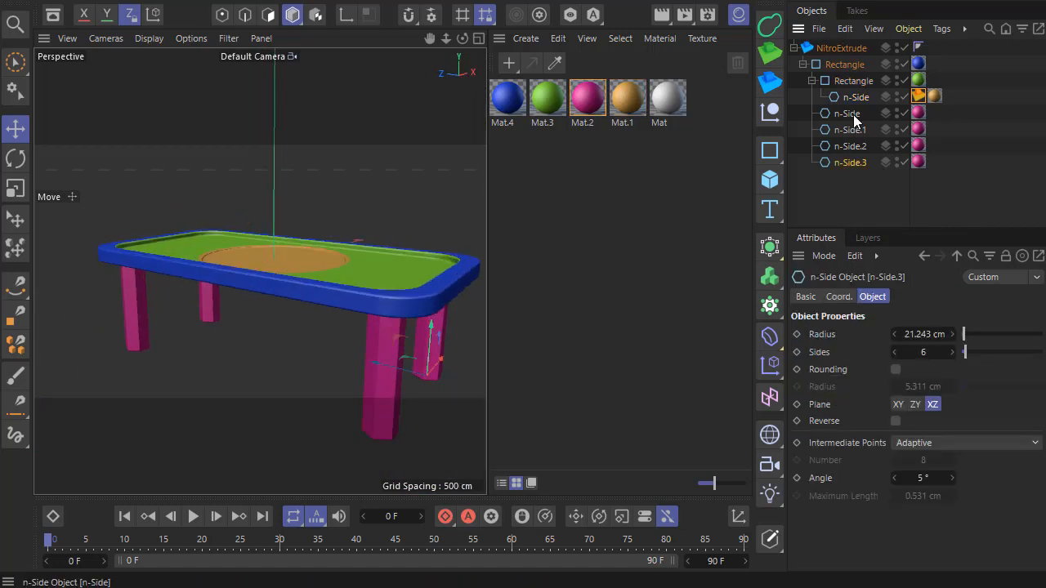
{"action": "left_click", "coordinate": [952, 352]}
{"action": "left_click", "coordinate": [953, 352]}
{"action": "left_click", "coordinate": [952, 353]}
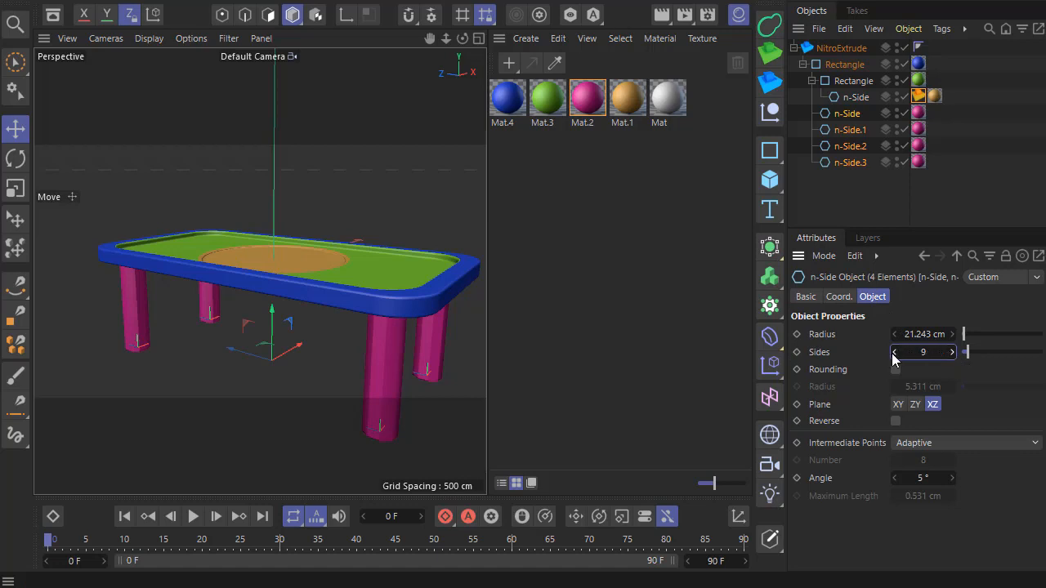
{"action": "left_click", "coordinate": [894, 352]}
{"action": "double_click", "coordinate": [923, 334]}
{"action": "type", "text": "2"}
{"action": "key", "text": "Return"}
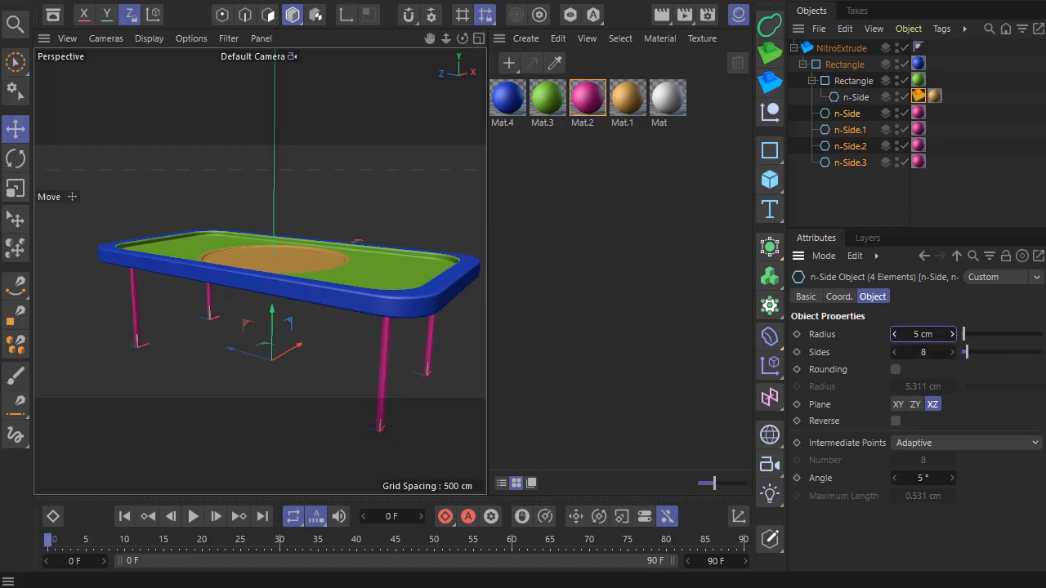
{"action": "type", "text": "21"}
{"action": "key", "text": "Return"}
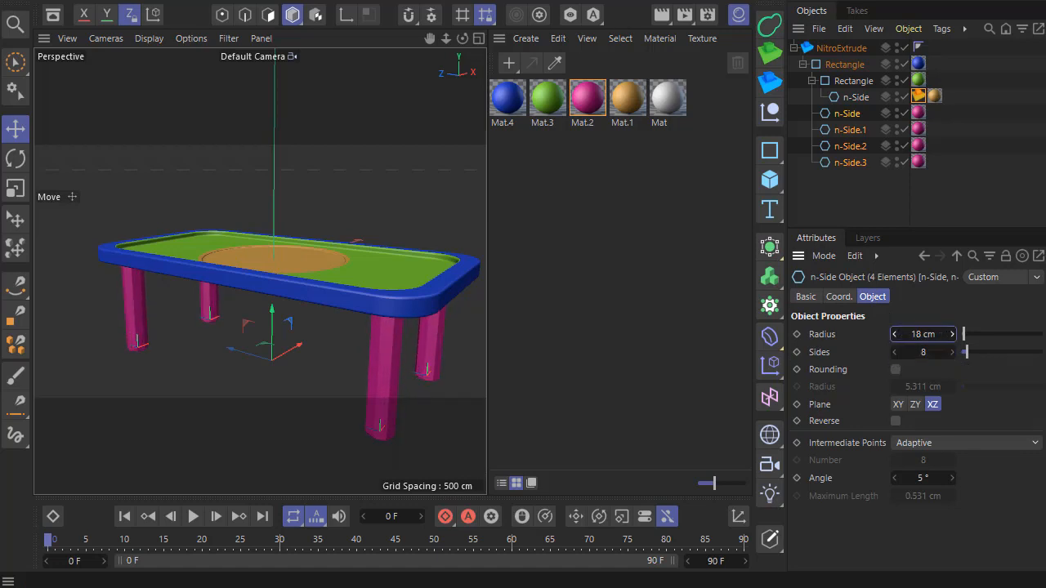
Add NitroExtrude tags to the four n-Side leg splines and enable Extrude Spline in them.
{"action": "right_click", "coordinate": [835, 145]}
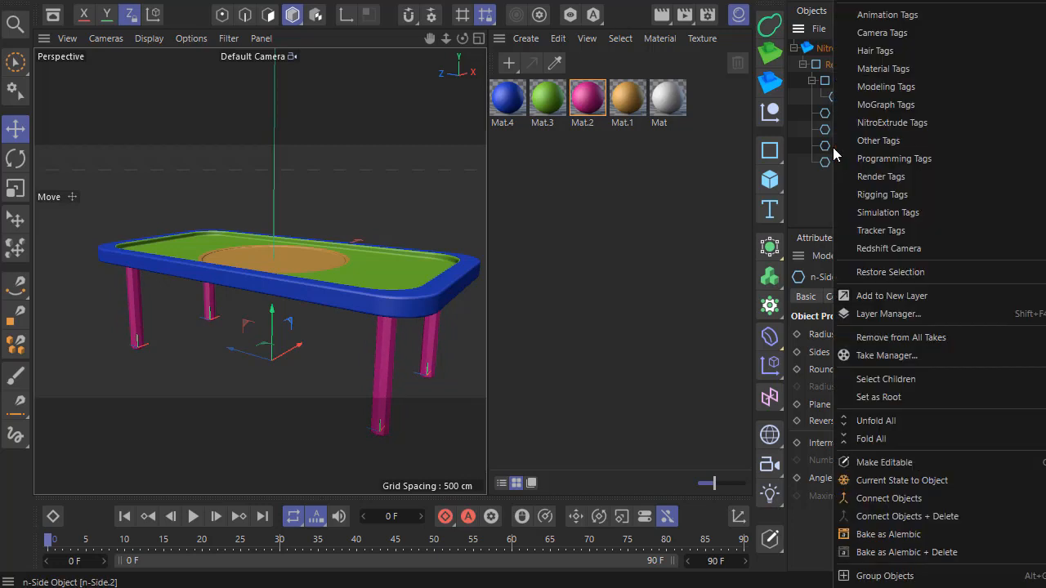
{"action": "left_click", "coordinate": [1044, 123]}
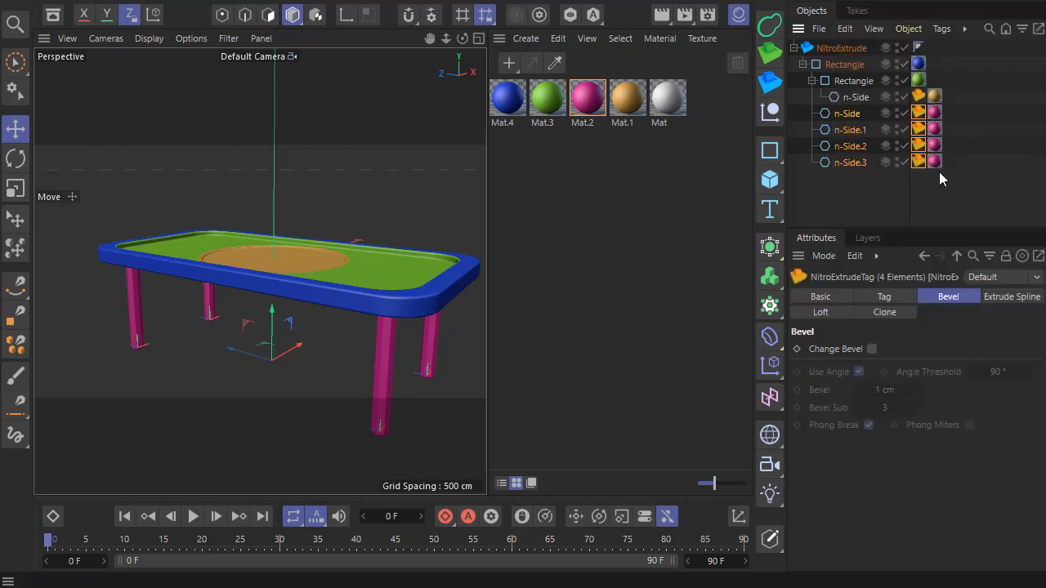
{"action": "left_click", "coordinate": [1003, 302]}
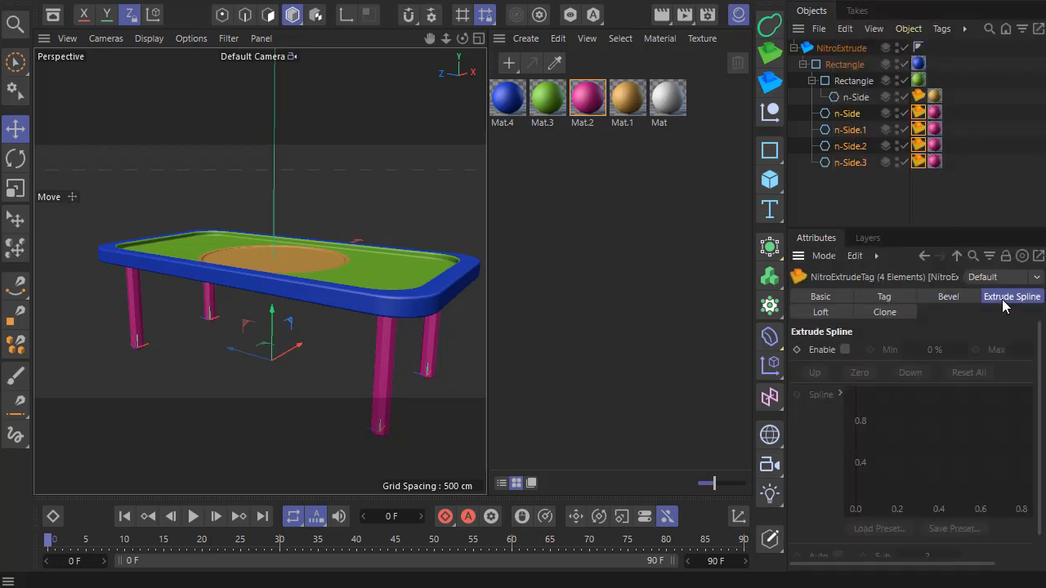
{"action": "left_click", "coordinate": [845, 349]}
Add two points to the legs' extrude profile curve, at about 0.25 and 0.7, and raise both to about 0.8.
{"action": "left_click_drag", "start_coordinate": [346, 297], "coordinate": [296, 278], "text": "alt"}
{"action": "left_click", "coordinate": [908, 448], "text": "ctrl"}
{"action": "left_click_drag", "start_coordinate": [908, 435], "coordinate": [905, 414]}
{"action": "left_click", "coordinate": [992, 434], "text": "ctrl"}
{"action": "left_click_drag", "start_coordinate": [997, 431], "coordinate": [997, 420]}
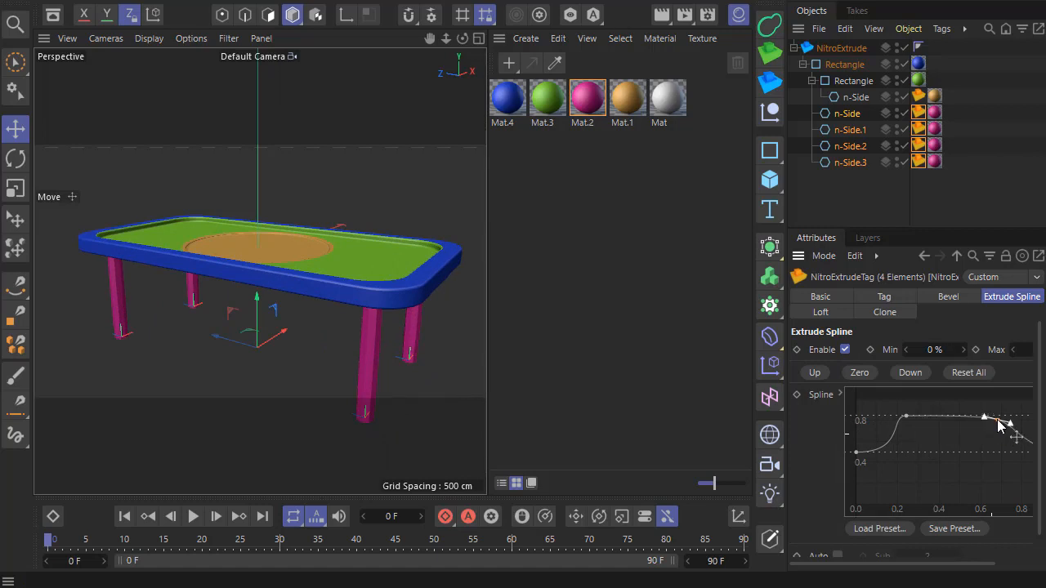
Enable automatic subdivision of the legs' extrude profile and set Sub to 9.
{"action": "scroll", "coordinate": [1040, 489], "scroll_direction": "down", "scroll_amount": 1}
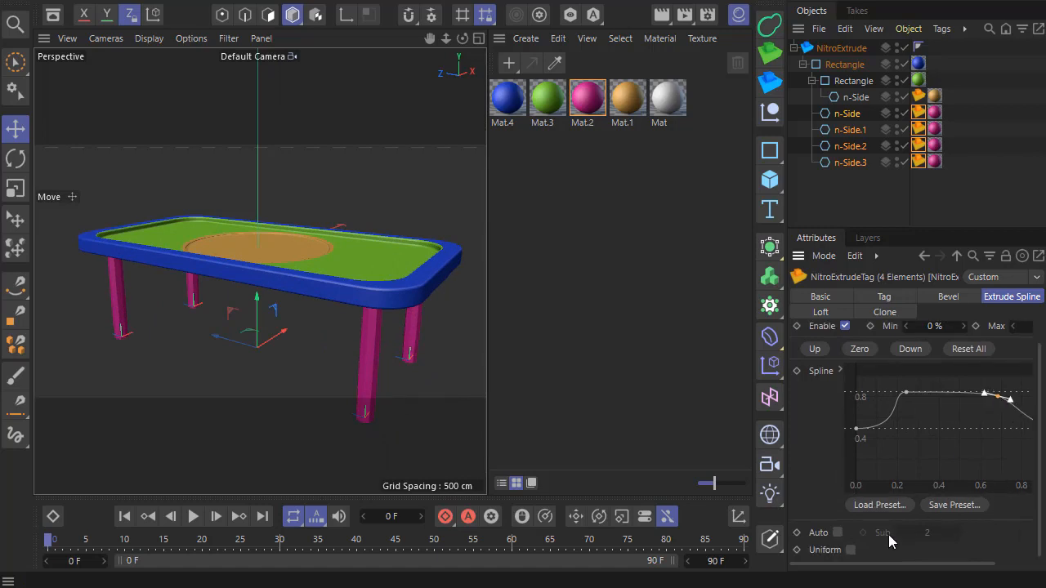
{"action": "left_click", "coordinate": [837, 532]}
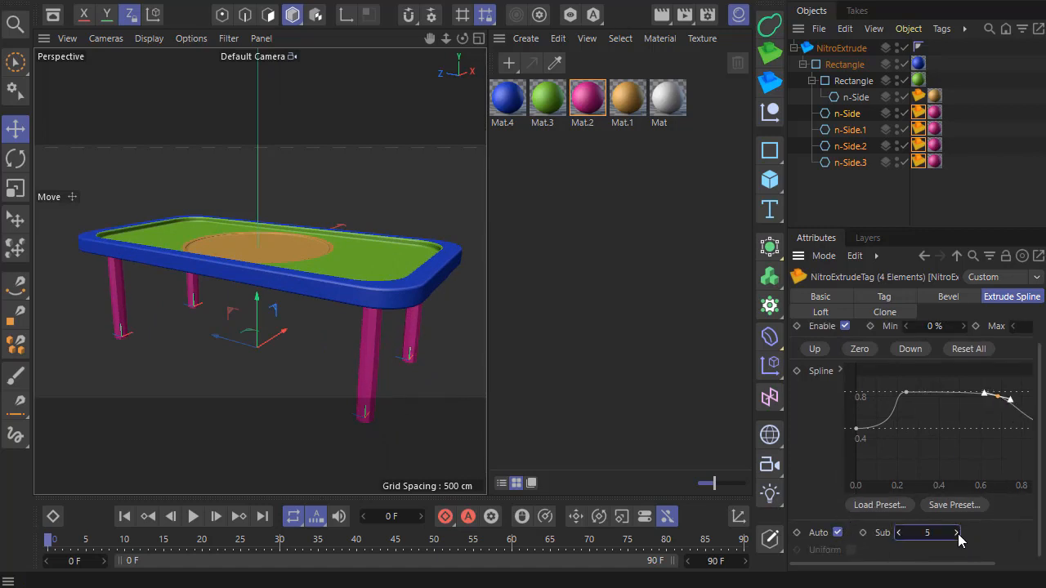
{"action": "left_click", "coordinate": [934, 442]}
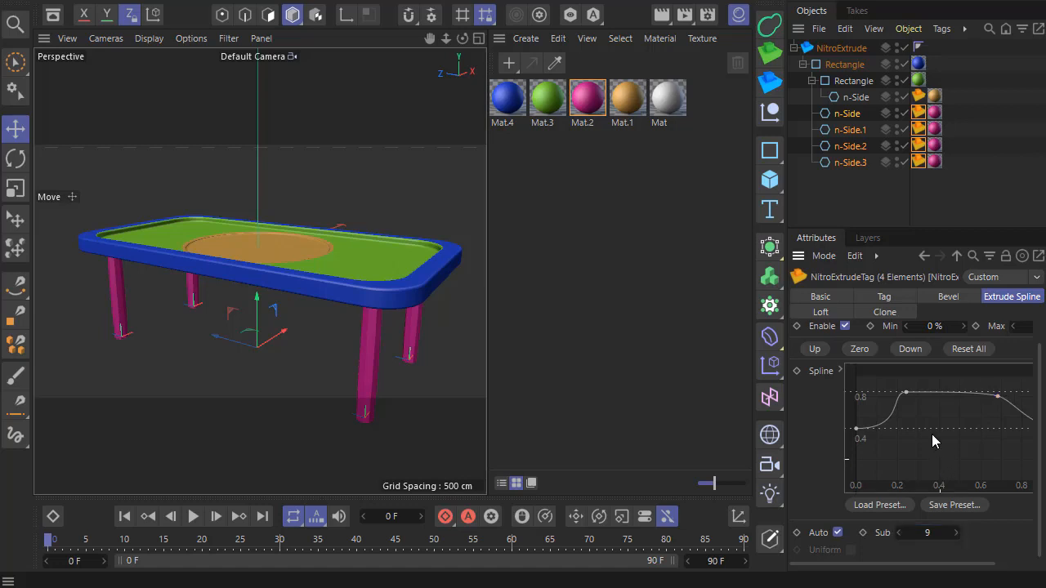
Lower the profile point at about 0.25 below the curve's start and show the model shaded with edge lines.
{"action": "left_click_drag", "start_coordinate": [912, 399], "coordinate": [914, 448]}
{"action": "left_click", "coordinate": [149, 39]}
{"action": "left_click", "coordinate": [183, 79]}
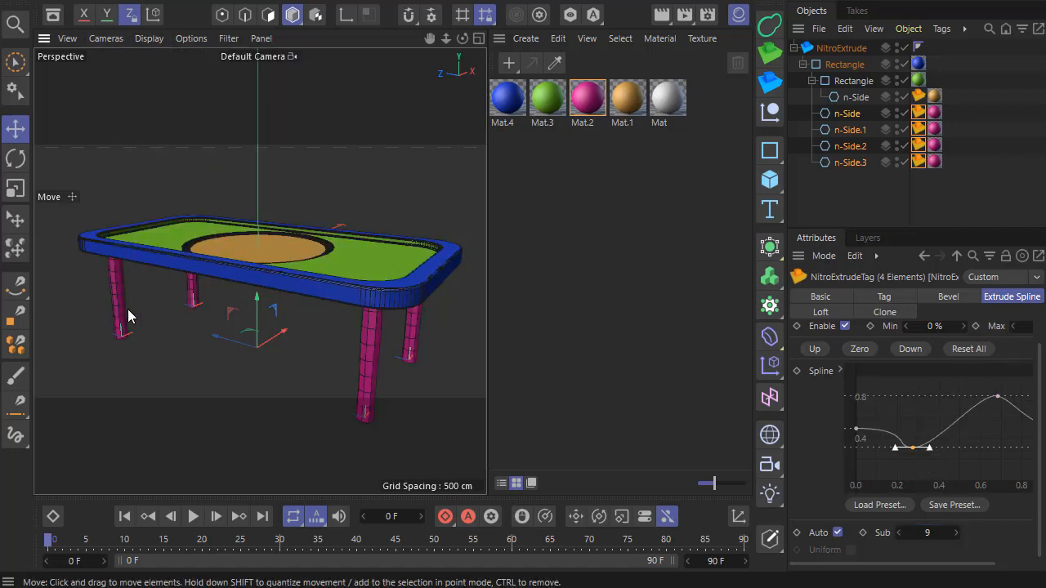
Set the legs' Sub to 17, add a low profile point near the curve's start and smooth the curve through its neighbouring points.
{"action": "scroll", "coordinate": [102, 312], "scroll_direction": "up", "scroll_amount": 5}
{"action": "left_click", "coordinate": [881, 429], "text": "ctrl"}
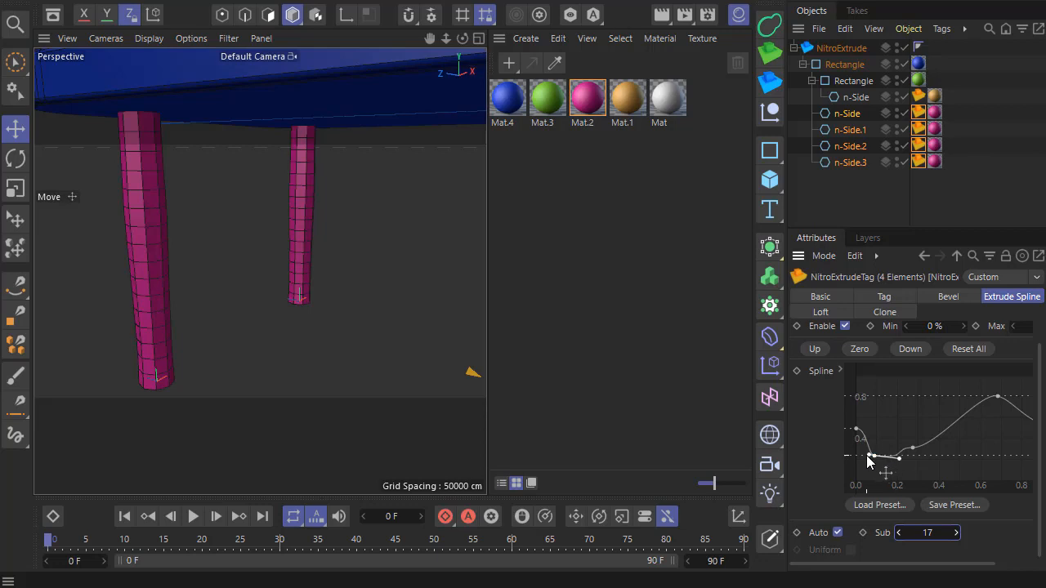
{"action": "left_click_drag", "start_coordinate": [867, 461], "coordinate": [863, 480]}
{"action": "mouse_move", "coordinate": [913, 448]}
{"action": "left_mouse_down"}
{"action": "mouse_move", "coordinate": [922, 464]}
{"action": "mouse_move", "coordinate": [895, 458]}
{"action": "left_mouse_up"}
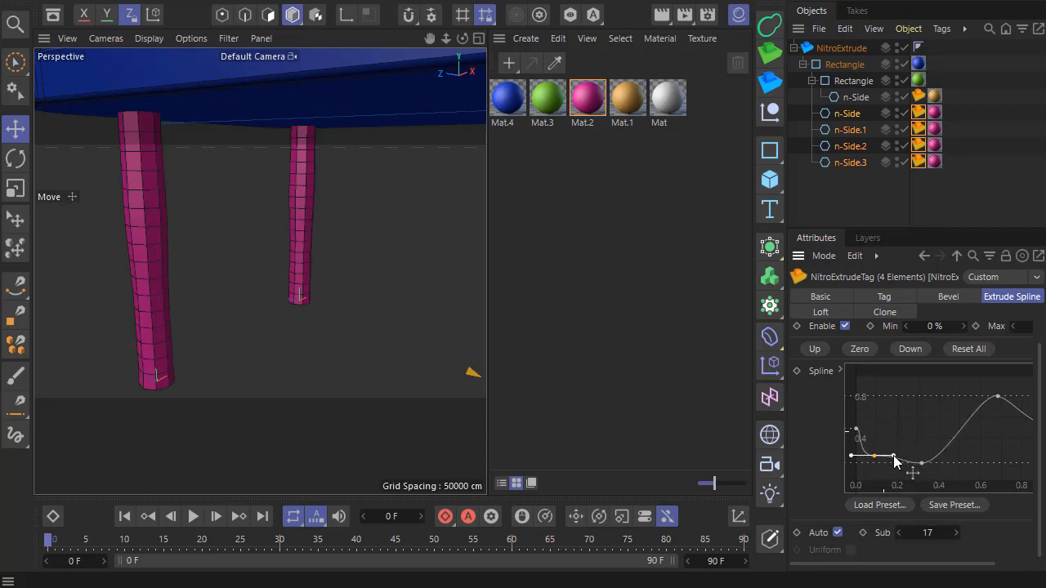
{"action": "mouse_move", "coordinate": [997, 402]}
{"action": "left_mouse_down"}
{"action": "mouse_move", "coordinate": [1001, 419]}
{"action": "mouse_move", "coordinate": [997, 408]}
{"action": "left_mouse_up"}
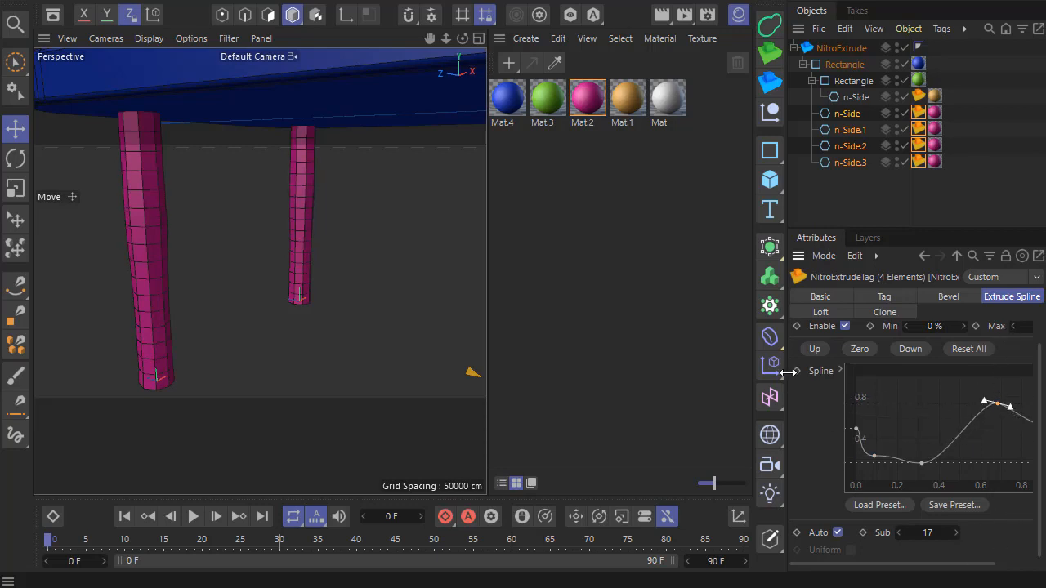
Set the Max strength of the legs' extrude profile to 39% and deselect the leg splines.
{"action": "left_click_drag", "start_coordinate": [788, 372], "coordinate": [748, 373]}
{"action": "left_click_drag", "start_coordinate": [1012, 333], "coordinate": [1031, 326]}
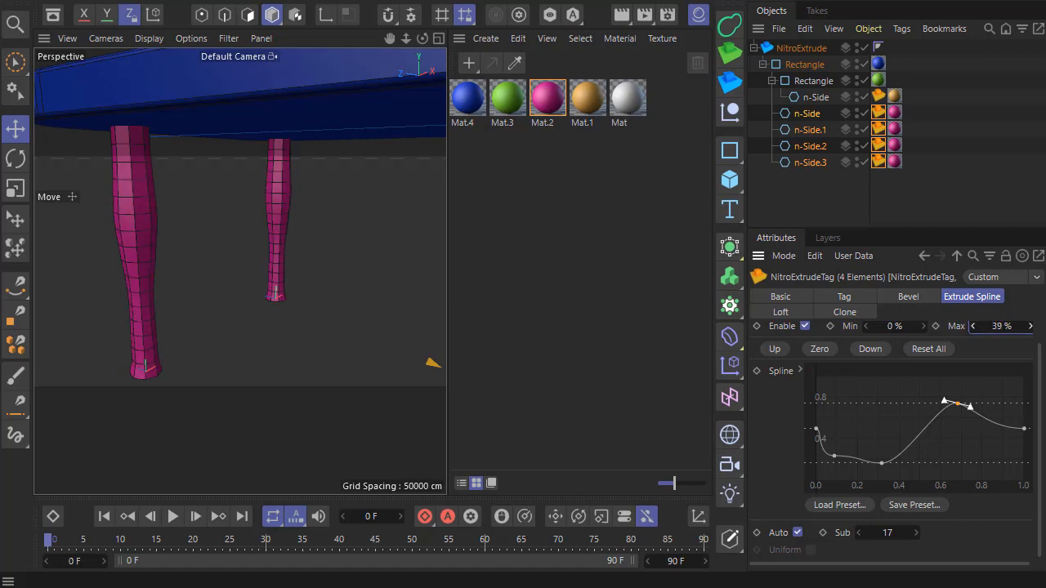
{"action": "left_click", "coordinate": [845, 206]}
Switch the viewport back to shading without edge lines and view the whole table with its curved legs.
{"action": "scroll", "coordinate": [165, 317], "scroll_direction": "down", "scroll_amount": 8}
{"action": "scroll", "coordinate": [265, 328], "scroll_direction": "down", "scroll_amount": 4}
{"action": "scroll", "coordinate": [256, 351], "scroll_direction": "up", "scroll_amount": 4}
{"action": "scroll", "coordinate": [255, 287], "scroll_direction": "down", "scroll_amount": 2}
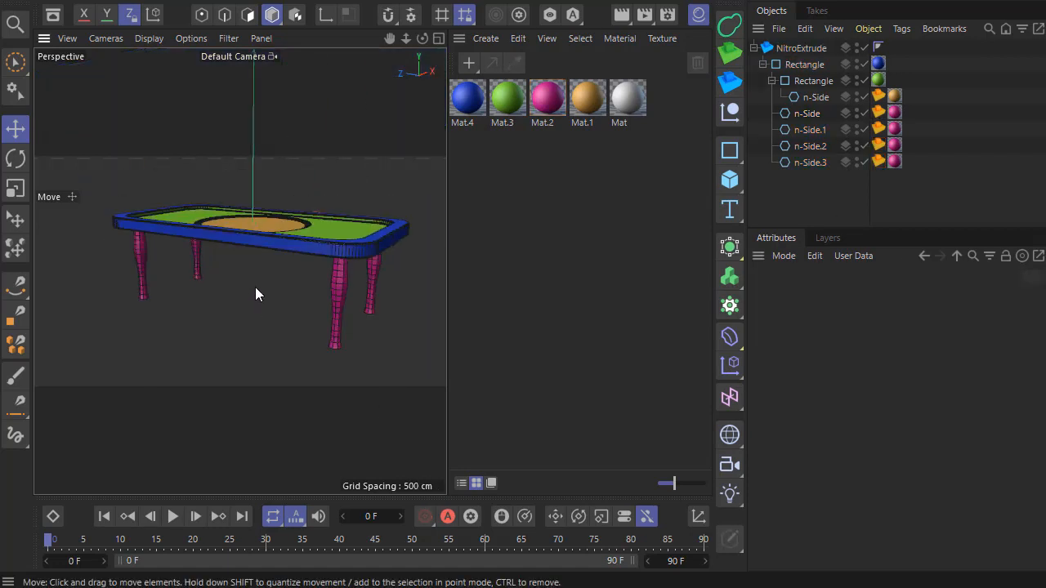
{"action": "scroll", "coordinate": [255, 292], "scroll_direction": "up", "scroll_amount": 5}
{"action": "left_click", "coordinate": [148, 38]}
{"action": "left_click", "coordinate": [164, 66]}
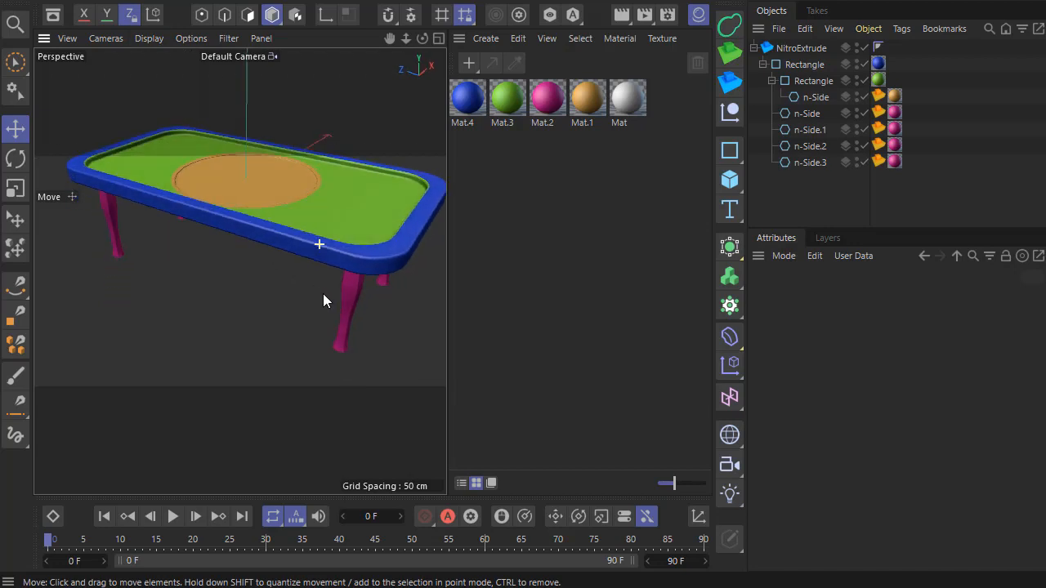
{"action": "left_click_drag", "start_coordinate": [324, 299], "coordinate": [317, 272], "text": "alt"}
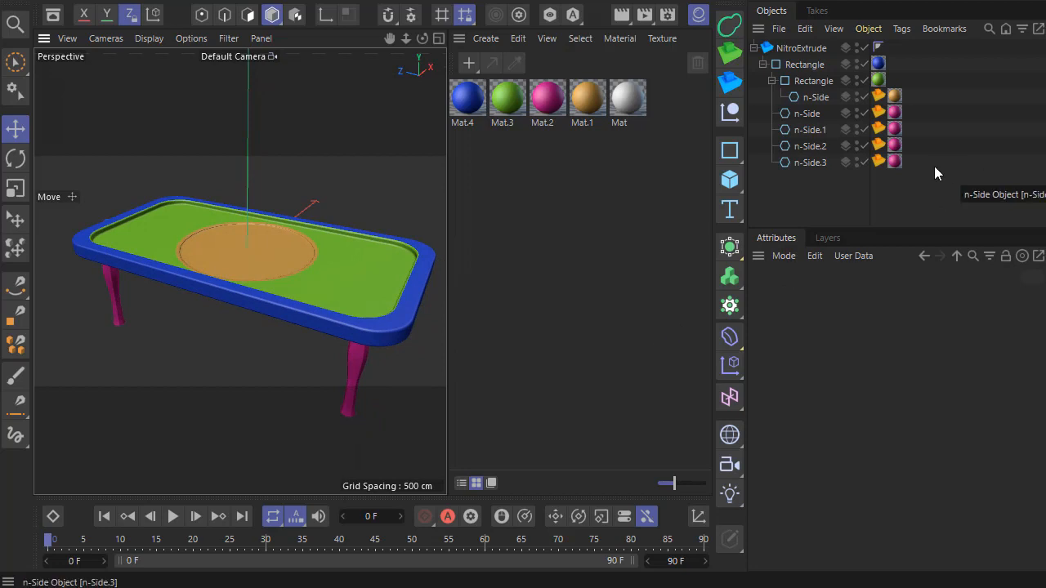
Raise the central n-Side spline above the tabletop to form a tall round block.
{"action": "left_click", "coordinate": [779, 84]}
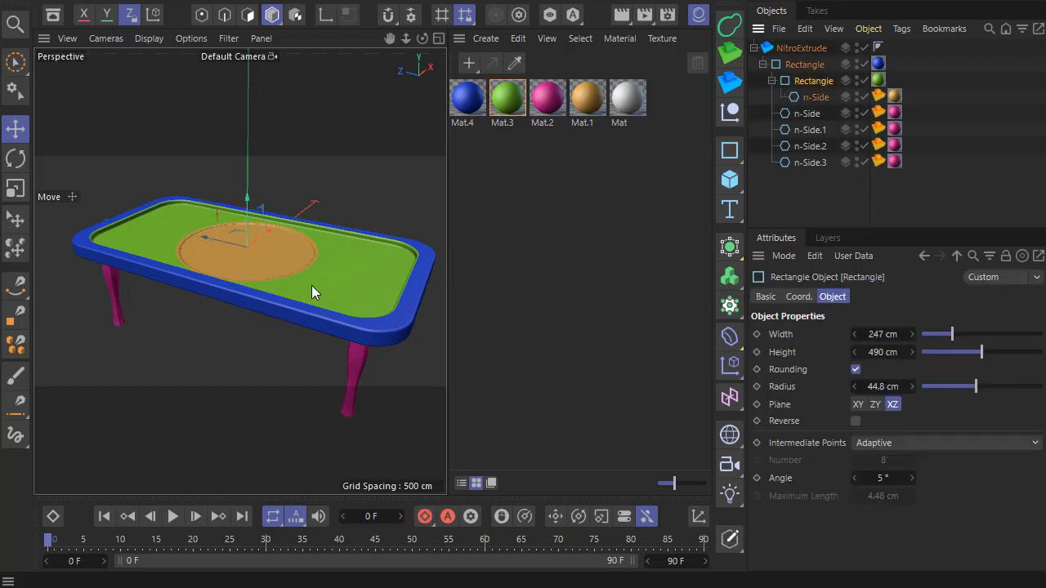
{"action": "left_click_drag", "start_coordinate": [311, 285], "coordinate": [270, 260], "text": "alt"}
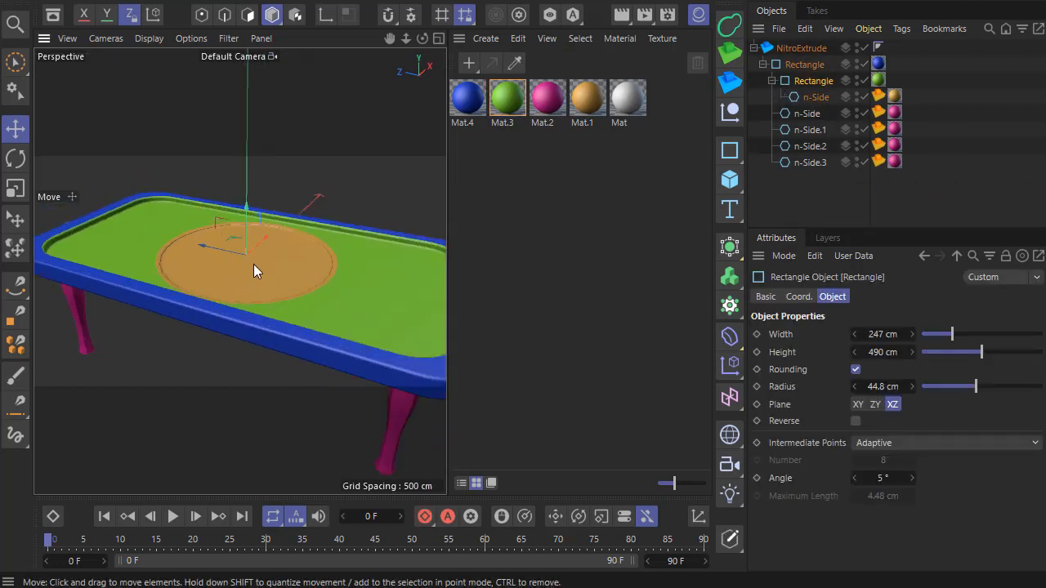
{"action": "left_click", "coordinate": [253, 263]}
{"action": "left_click_drag", "start_coordinate": [250, 214], "coordinate": [255, 170]}
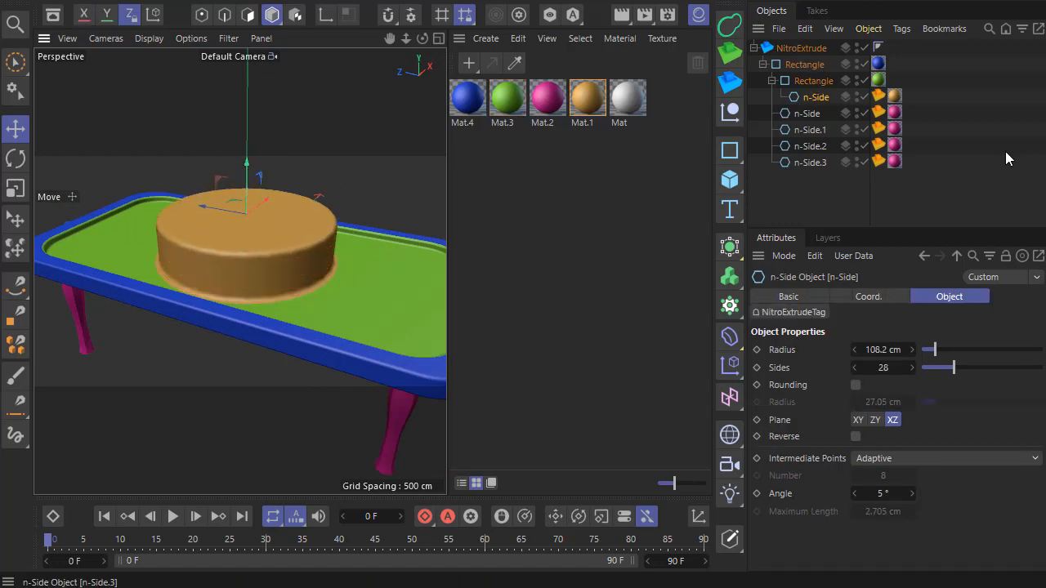
Enable Loft with automatic subdivision in the central n-Side's NitroExtrude tag and open the tag's bevel settings.
{"action": "left_click", "coordinate": [877, 95]}
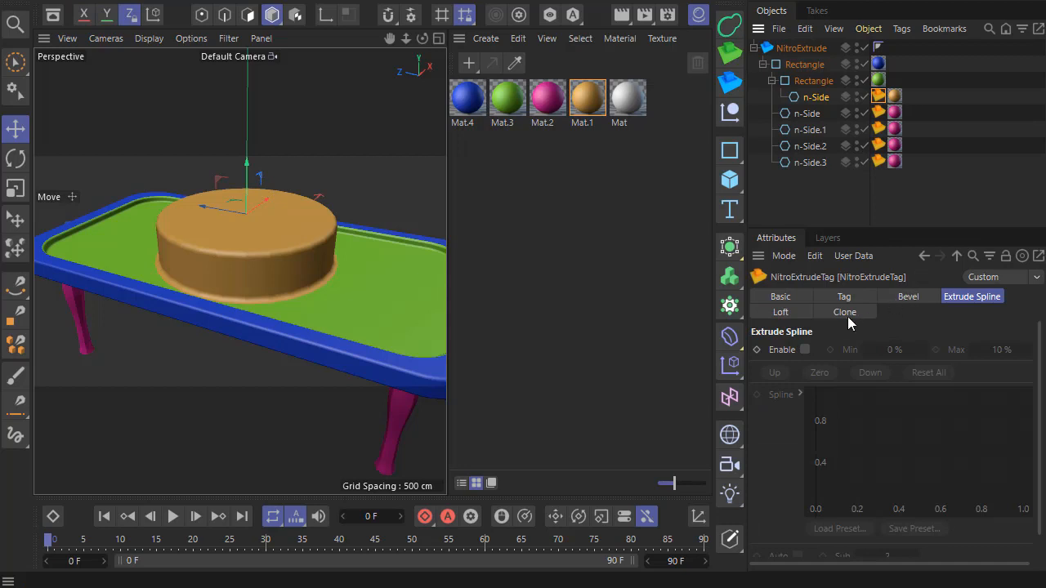
{"action": "left_click", "coordinate": [780, 312]}
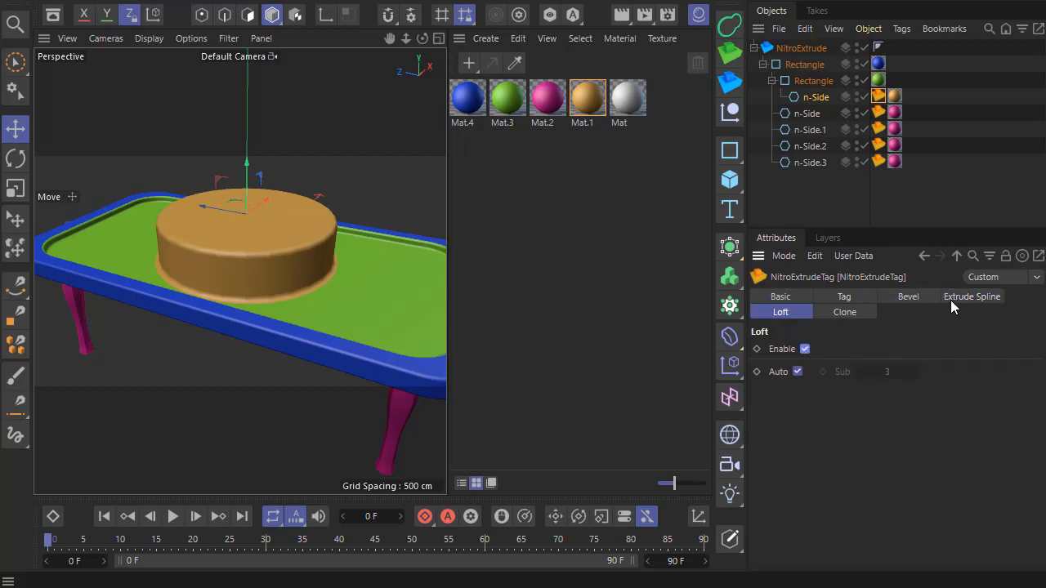
{"action": "left_click", "coordinate": [919, 300]}
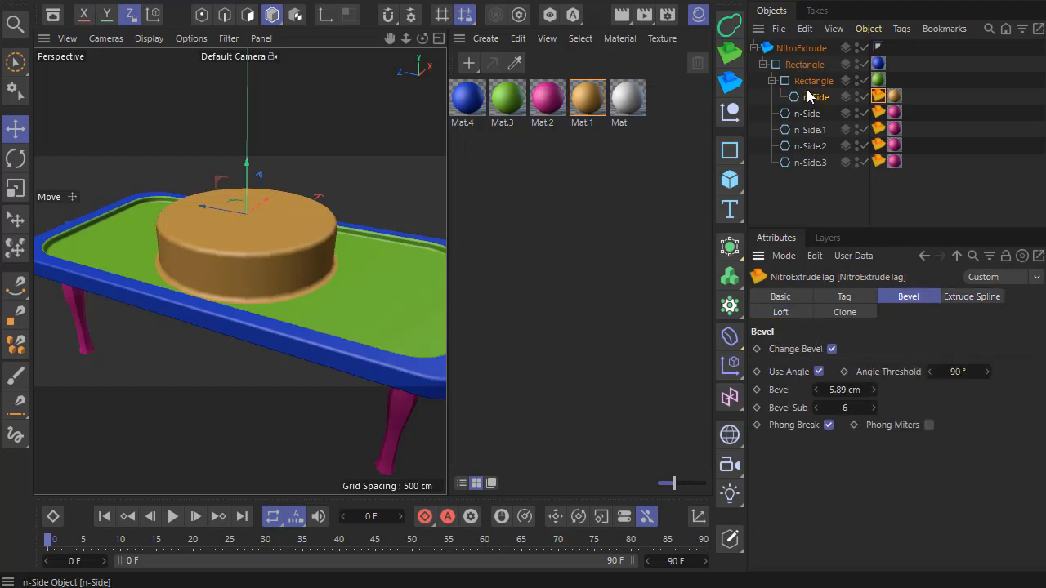
Duplicate the central n-Side as its own child and make the copy a smaller circle above the original.
{"action": "left_click_drag", "start_coordinate": [807, 96], "coordinate": [806, 97], "text": "ctrl"}
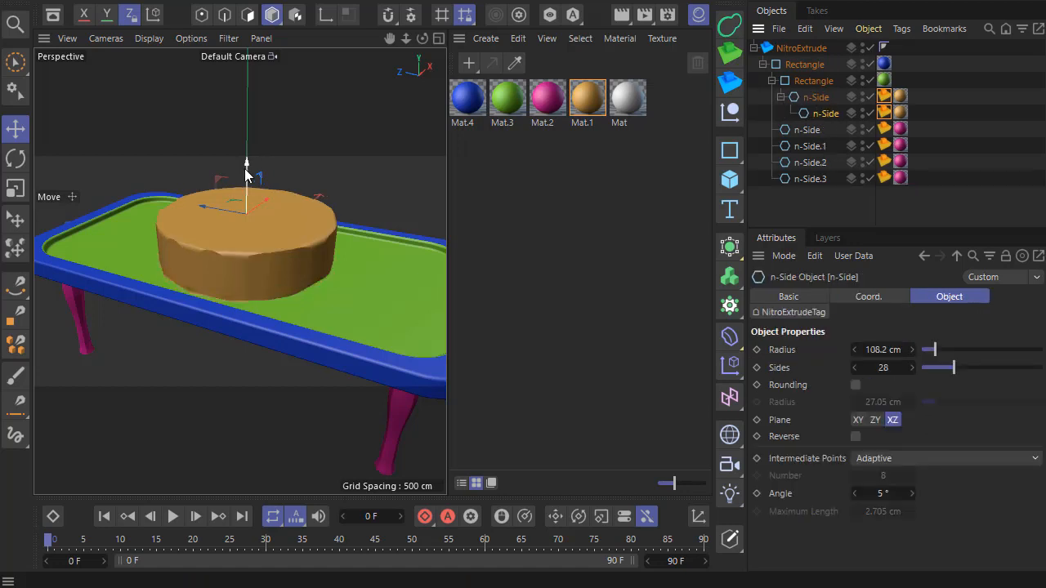
{"action": "left_click_drag", "start_coordinate": [246, 160], "coordinate": [245, 130]}
{"action": "key", "text": "t"}
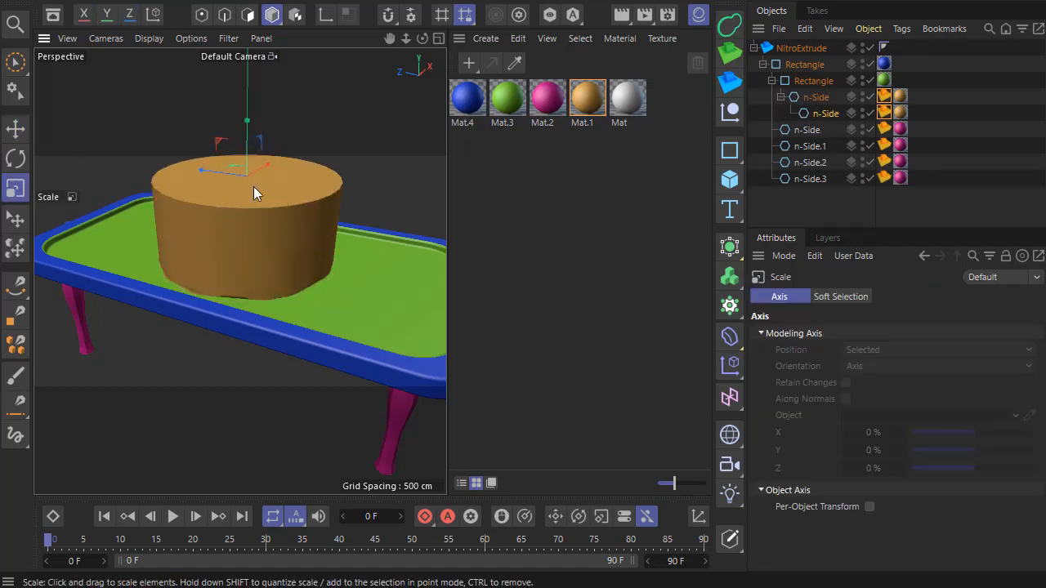
{"action": "left_click_drag", "start_coordinate": [253, 186], "coordinate": [145, 183]}
{"action": "key", "text": "e"}
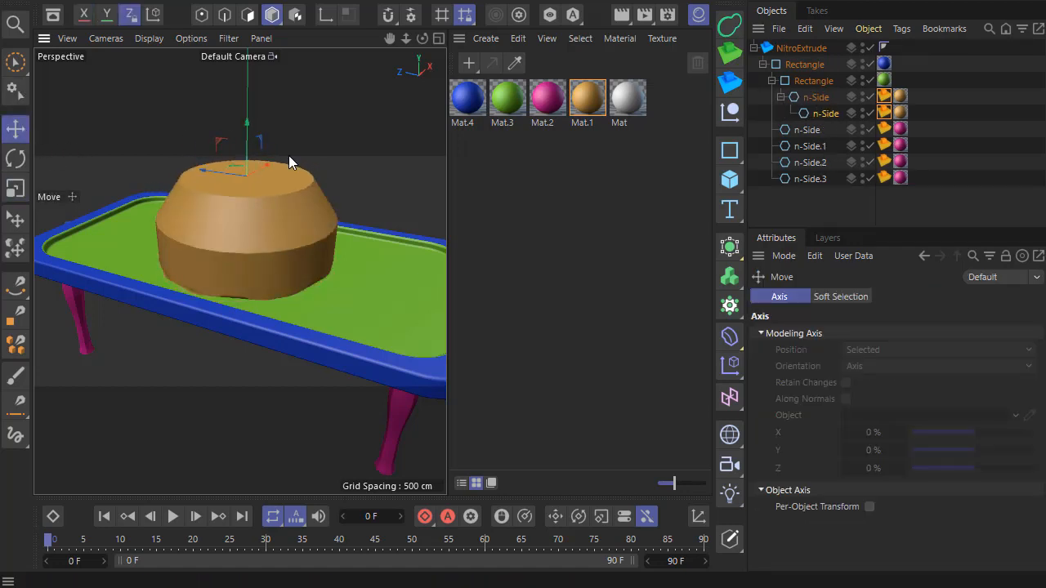
Lower the circle above the central block by about 14 cm, duplicate it as a sibling and raise the copy into a cylinder.
{"action": "mouse_move", "coordinate": [247, 143]}
{"action": "left_mouse_down"}
{"action": "mouse_move", "coordinate": [249, 170]}
{"action": "mouse_move", "coordinate": [249, 159]}
{"action": "left_mouse_up"}
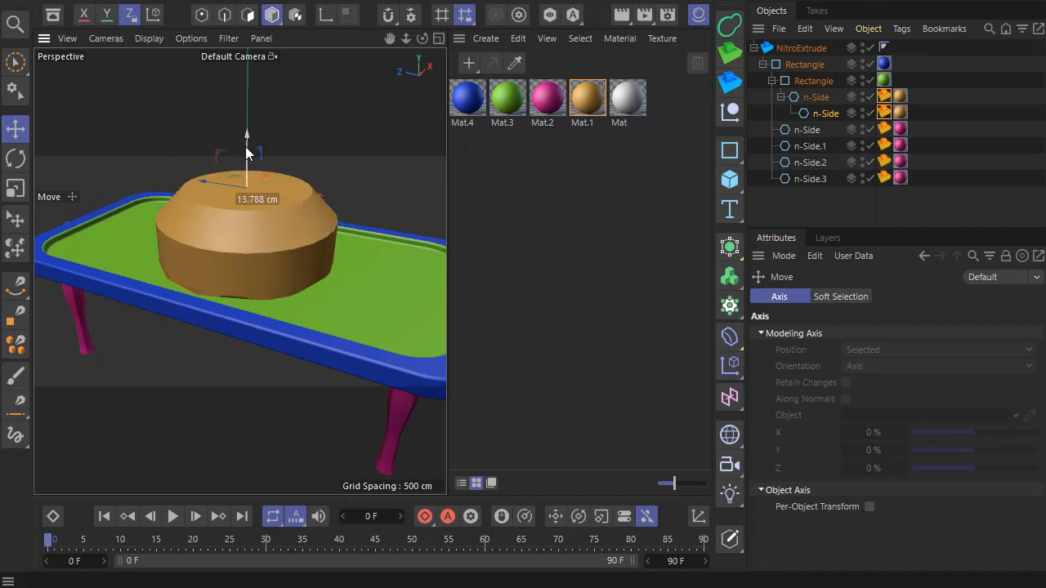
{"action": "left_click_drag", "start_coordinate": [831, 123], "coordinate": [831, 125], "text": "ctrl"}
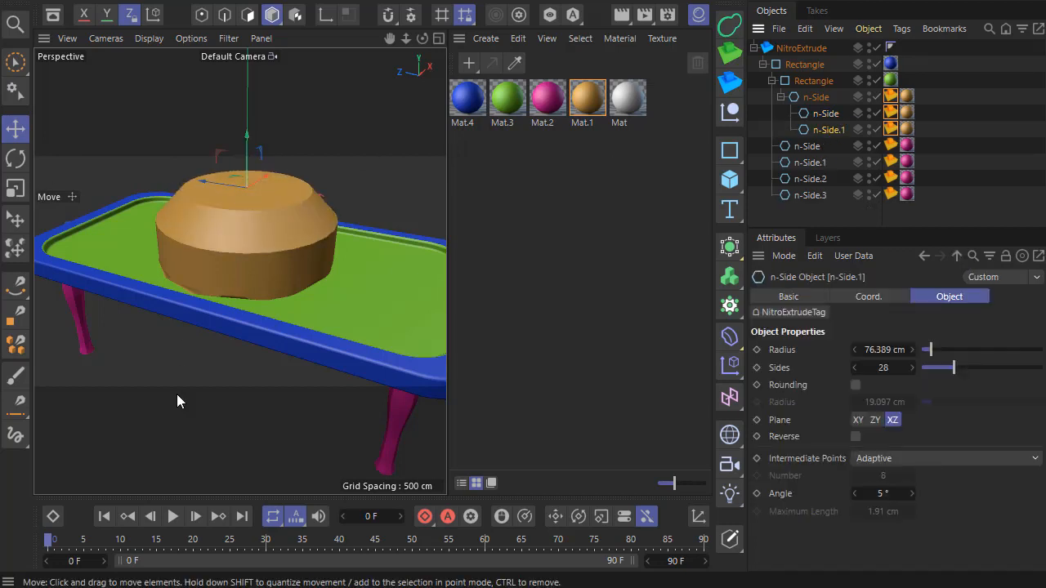
{"action": "scroll", "coordinate": [246, 164], "scroll_direction": "down", "scroll_amount": 3}
{"action": "left_click_drag", "start_coordinate": [235, 168], "coordinate": [236, 140]}
{"action": "scroll", "coordinate": [237, 140], "scroll_direction": "up", "scroll_amount": 2}
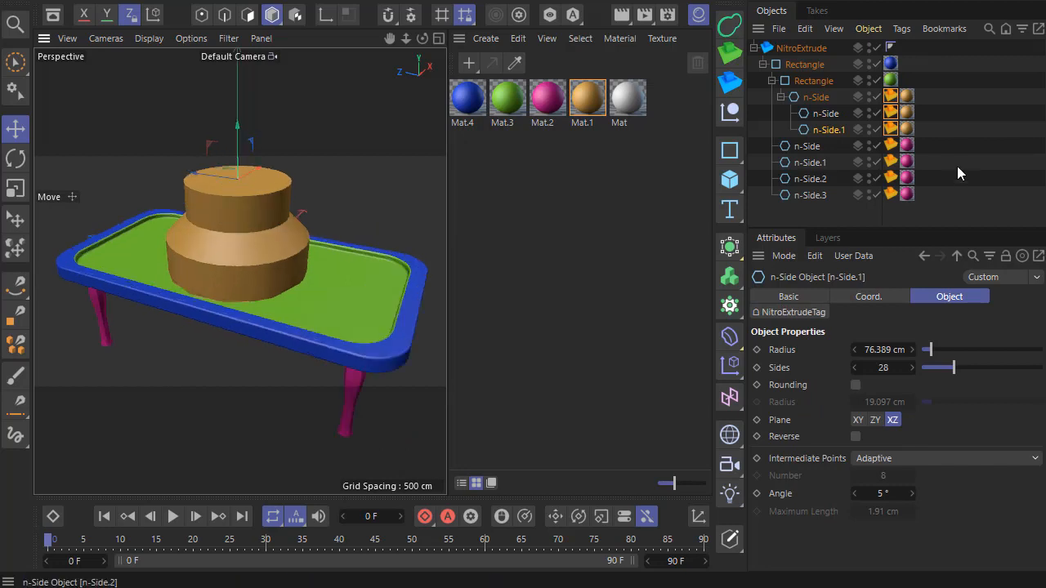
Delete the NitroExtrude tags from both child n-Sides, keeping only the tag on their parent n-Side.
{"action": "left_click", "coordinate": [891, 113]}
{"action": "key", "text": "Delete"}
{"action": "scroll", "coordinate": [197, 159], "scroll_direction": "down", "scroll_amount": 4}
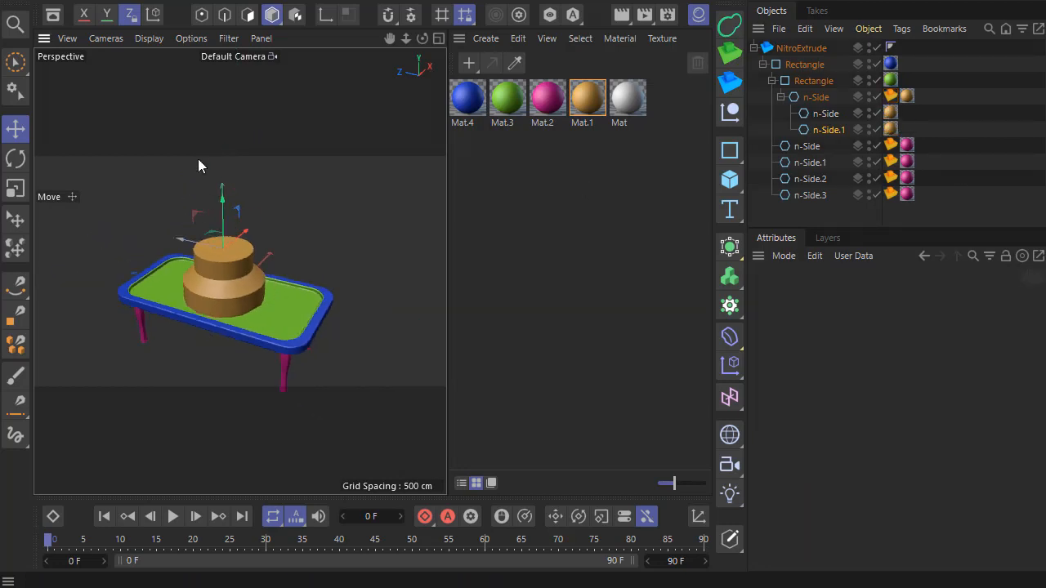
{"action": "scroll", "coordinate": [198, 158], "scroll_direction": "up", "scroll_amount": 3}
{"action": "scroll", "coordinate": [238, 351], "scroll_direction": "down", "scroll_amount": 2}
{"action": "scroll", "coordinate": [239, 346], "scroll_direction": "up", "scroll_amount": 4}
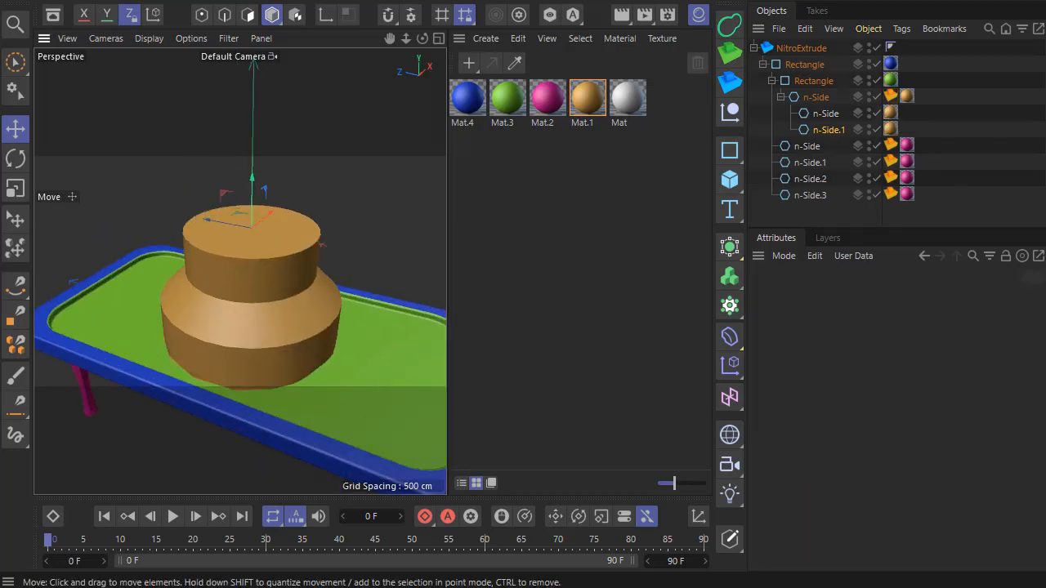
Duplicate the top circle about 44 cm higher as another sibling and make the stack taper upward.
{"action": "left_click", "coordinate": [14, 189]}
{"action": "left_click_drag", "start_coordinate": [270, 214], "coordinate": [252, 142]}
{"action": "left_click", "coordinate": [23, 139]}
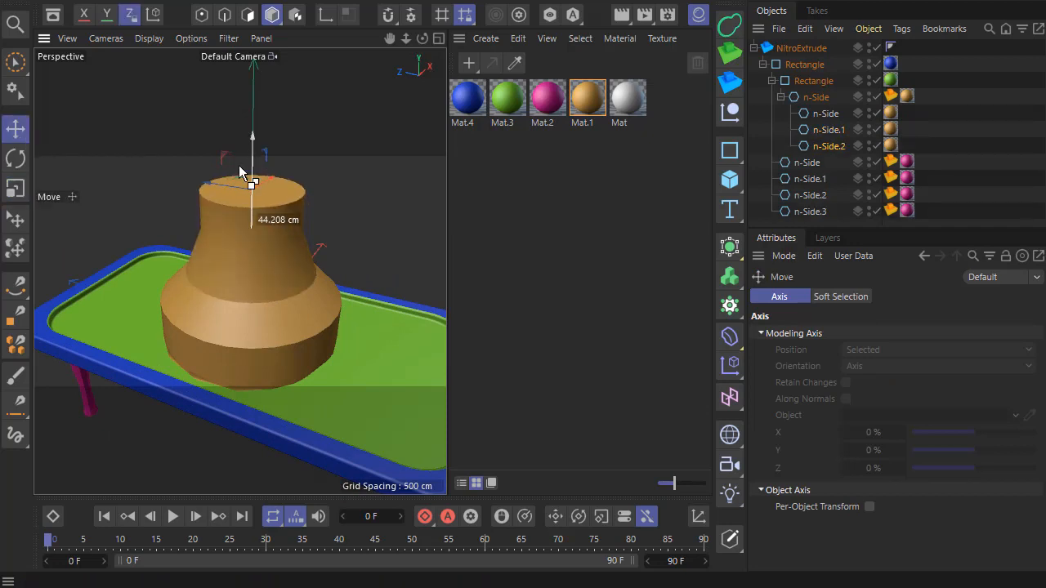
Scale the new top circle down further and fine-tune its height so the loft narrows into a cone.
{"action": "left_click", "coordinate": [16, 189]}
{"action": "left_click_drag", "start_coordinate": [98, 214], "coordinate": [79, 213]}
{"action": "left_click", "coordinate": [20, 134]}
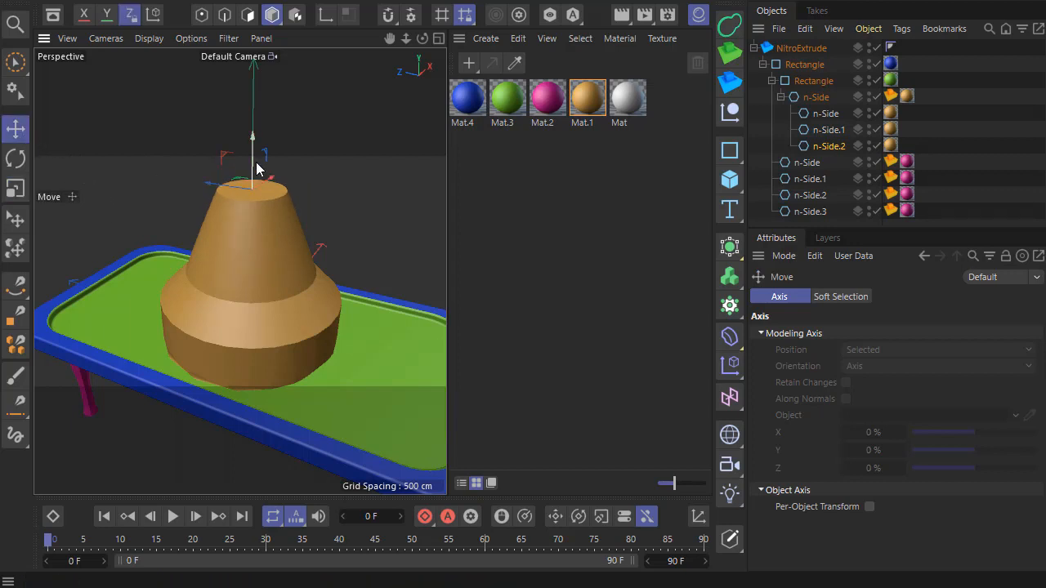
{"action": "left_click_drag", "start_coordinate": [262, 187], "coordinate": [260, 180]}
{"action": "scroll", "coordinate": [259, 195], "scroll_direction": "up", "scroll_amount": 5}
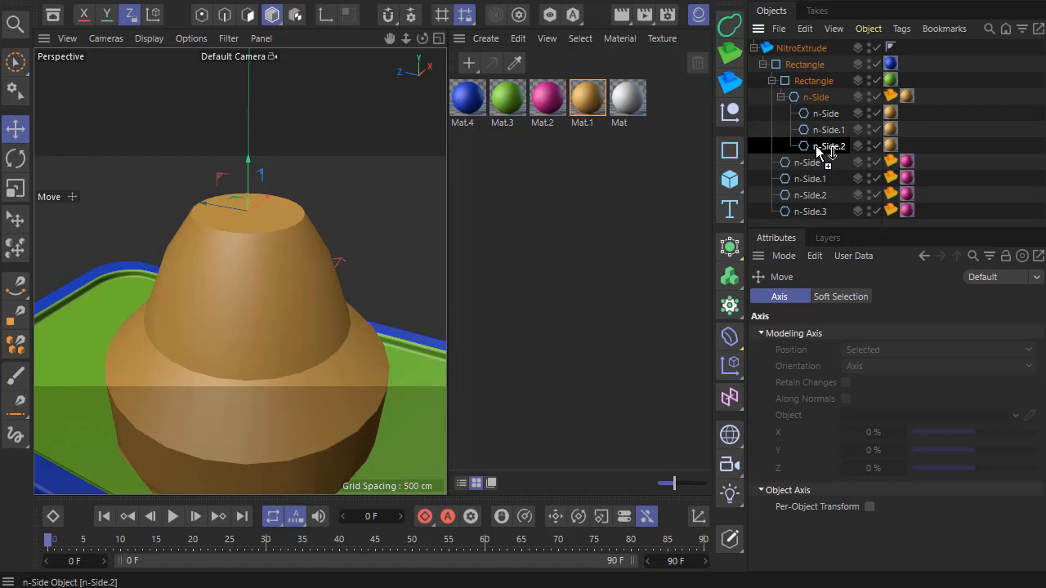
Duplicate n-Side.2 as its own child, scale the copy down and raise it to form a small cap on the cone.
{"action": "left_click_drag", "start_coordinate": [819, 152], "coordinate": [820, 149], "text": "ctrl"}
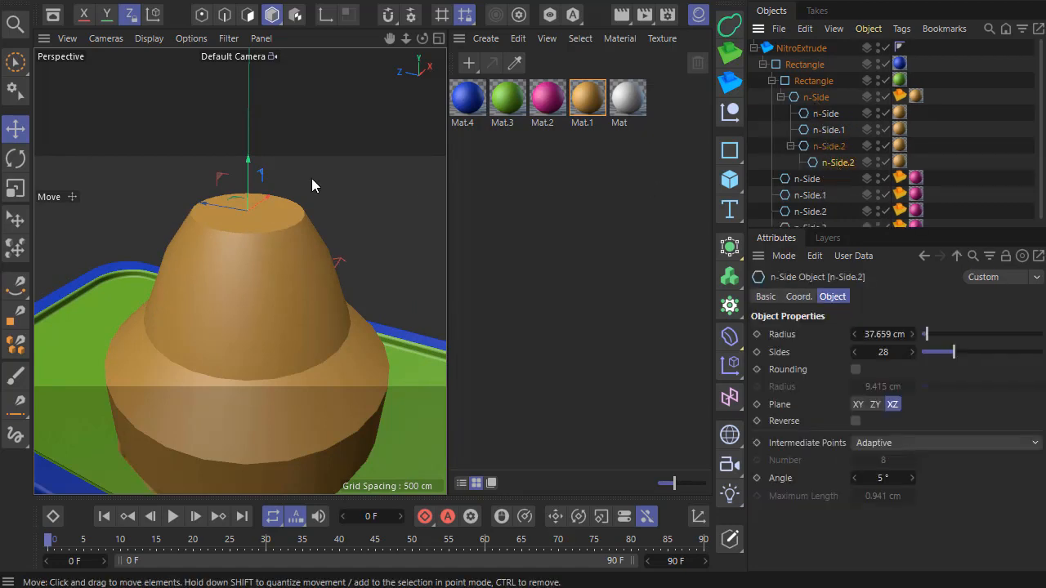
{"action": "key", "text": "t"}
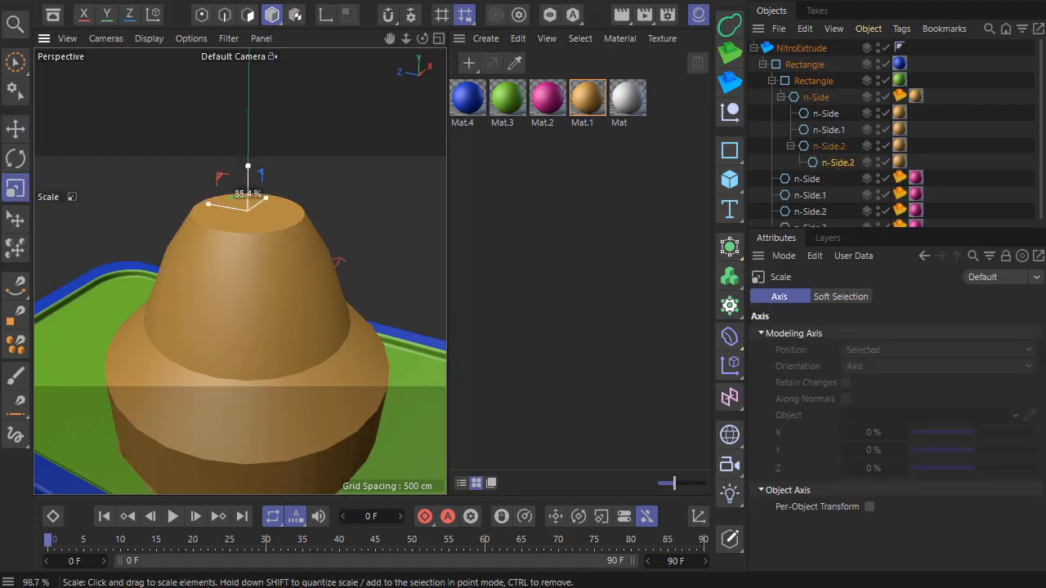
{"action": "left_click", "coordinate": [28, 135]}
{"action": "left_click_drag", "start_coordinate": [246, 175], "coordinate": [244, 144]}
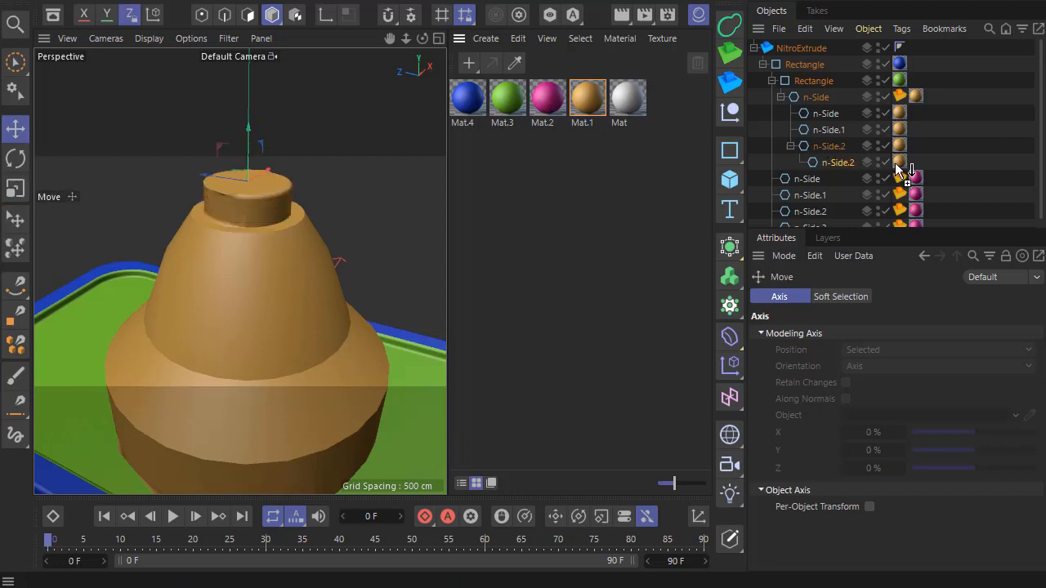
Apply the pink Mat.2 material to the cap's n-Side.2 spline and raise the cap slightly.
{"action": "left_click_drag", "start_coordinate": [895, 163], "coordinate": [899, 162]}
{"action": "mouse_move", "coordinate": [236, 207]}
{"action": "left_mouse_down"}
{"action": "mouse_move", "coordinate": [237, 233]}
{"action": "mouse_move", "coordinate": [240, 171]}
{"action": "mouse_move", "coordinate": [238, 188]}
{"action": "left_mouse_up"}
{"action": "scroll", "coordinate": [241, 292], "scroll_direction": "down", "scroll_amount": 5}
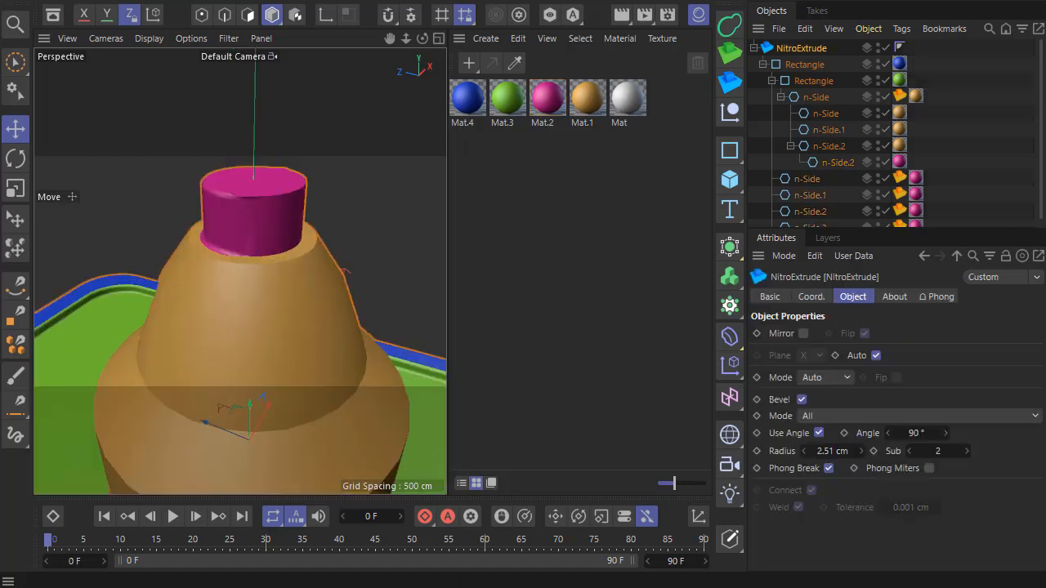
Set the NitroExtrude object's bevel angle to 89° and check the bevels around the pink cap.
{"action": "scroll", "coordinate": [224, 143], "scroll_direction": "up", "scroll_amount": 2}
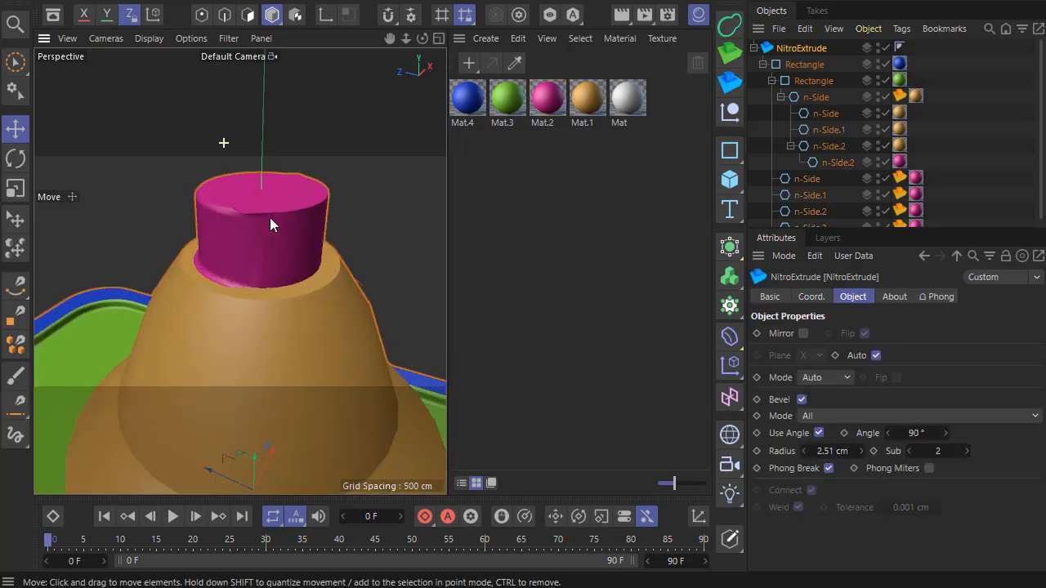
{"action": "left_click", "coordinate": [891, 436]}
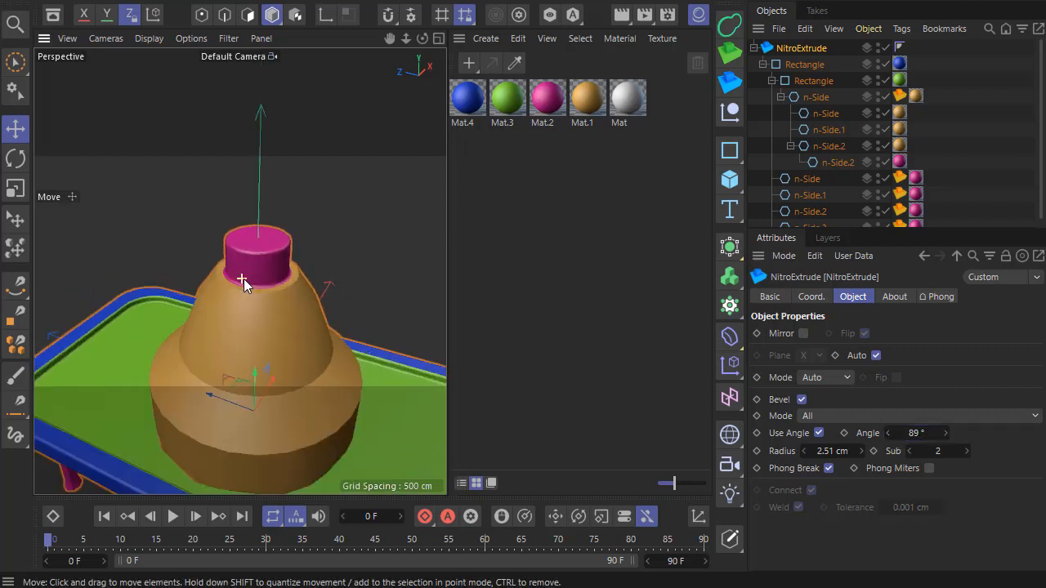
{"action": "scroll", "coordinate": [244, 279], "scroll_direction": "up", "scroll_amount": 3}
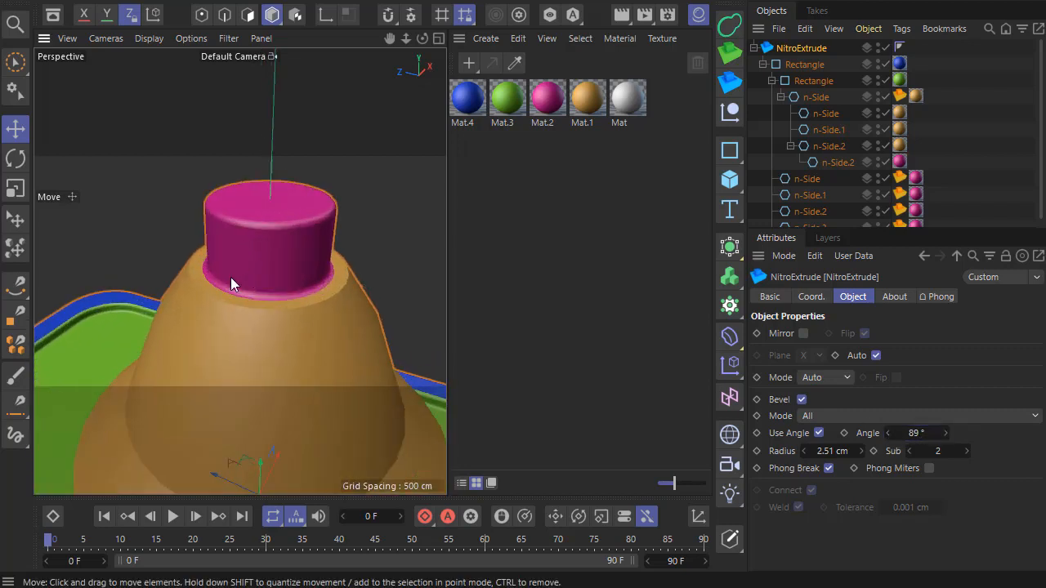
{"action": "scroll", "coordinate": [231, 278], "scroll_direction": "down", "scroll_amount": 2}
{"action": "scroll", "coordinate": [277, 238], "scroll_direction": "up", "scroll_amount": 2}
{"action": "scroll", "coordinate": [214, 257], "scroll_direction": "down", "scroll_amount": 6}
{"action": "left_click_drag", "start_coordinate": [241, 305], "coordinate": [239, 258], "text": "alt"}
{"action": "scroll", "coordinate": [184, 251], "scroll_direction": "up", "scroll_amount": 5}
{"action": "scroll", "coordinate": [171, 274], "scroll_direction": "down", "scroll_amount": 5}
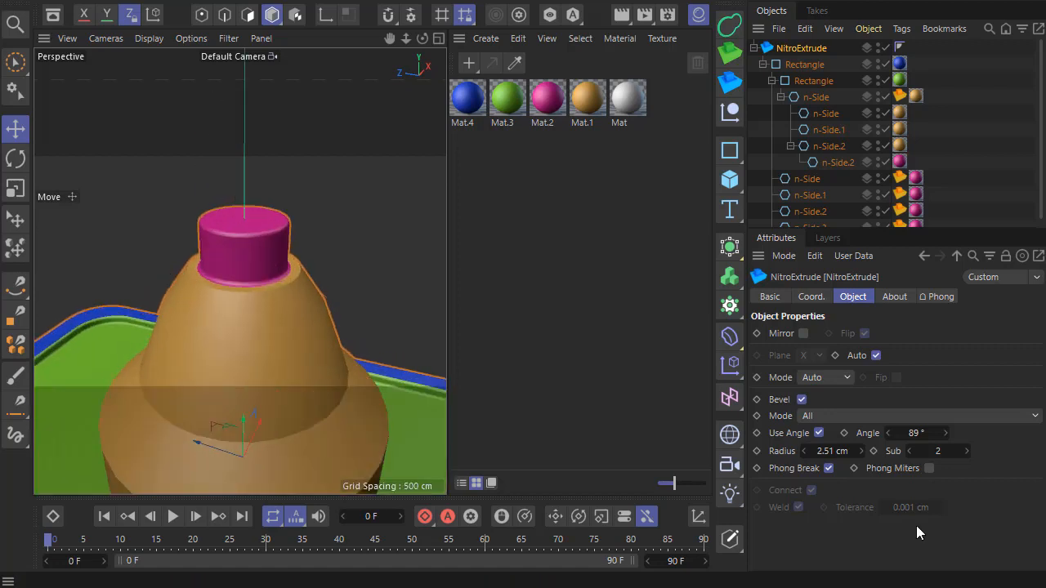
Turn off Bevel on the NitroExtrude object and check the pink cap's edges.
{"action": "left_click", "coordinate": [800, 399]}
{"action": "scroll", "coordinate": [244, 226], "scroll_direction": "up", "scroll_amount": 4}
{"action": "scroll", "coordinate": [84, 260], "scroll_direction": "down", "scroll_amount": 1}
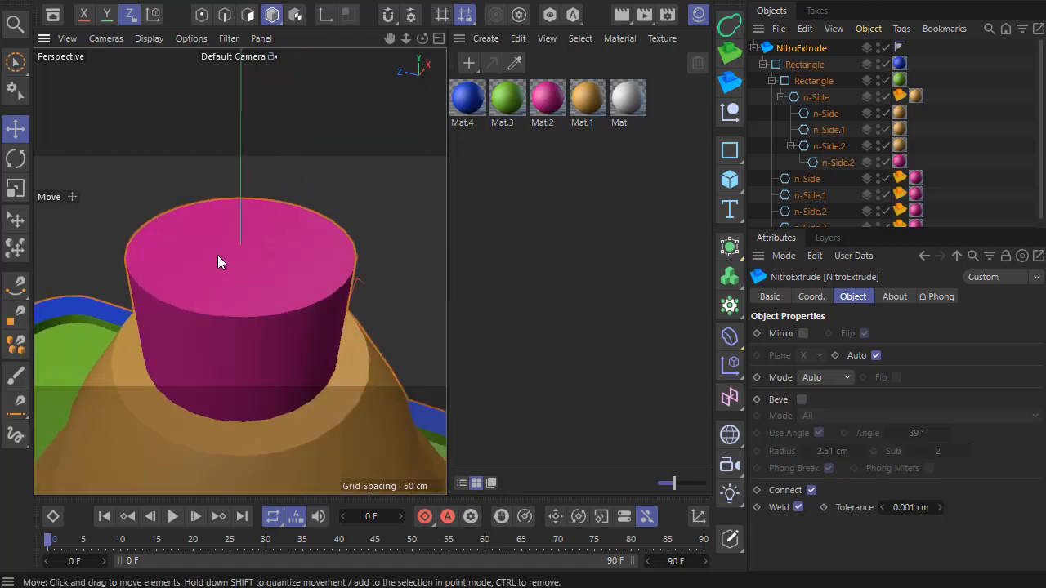
{"action": "left_click", "coordinate": [771, 81]}
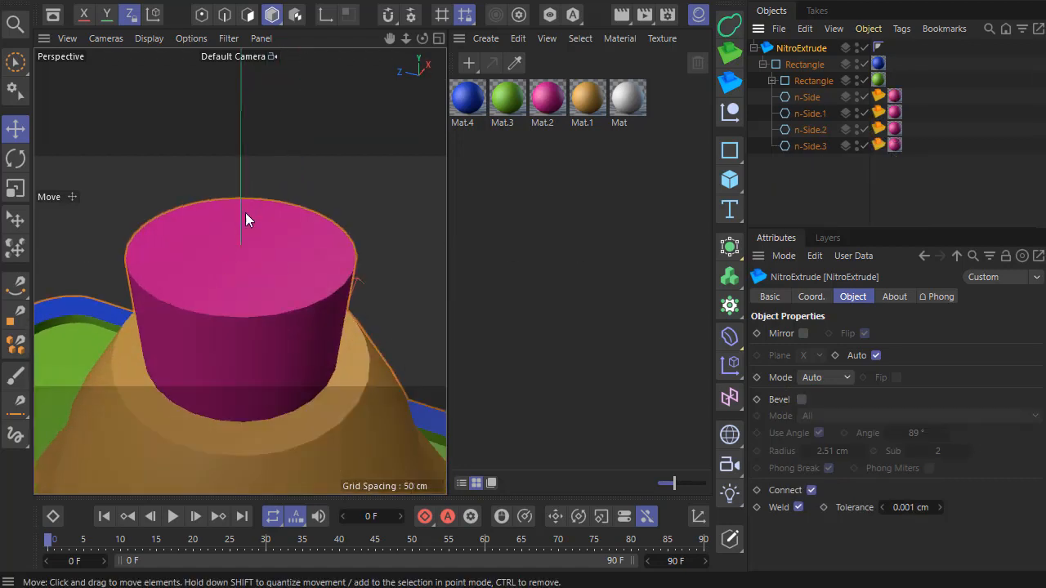
{"action": "left_click", "coordinate": [772, 81]}
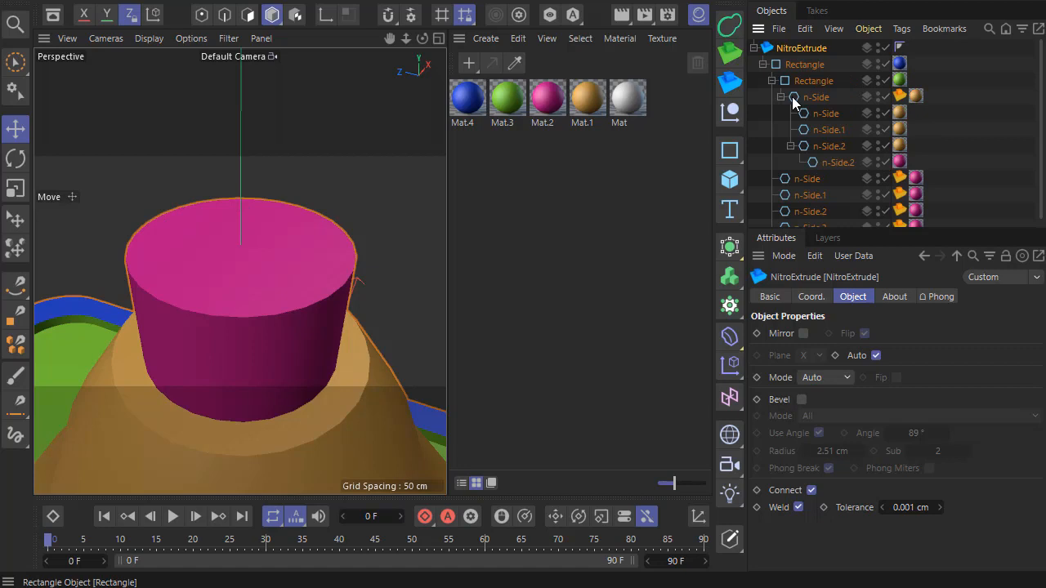
Create a Star spline and make it a child of the pink cap's n-Side.2 spline.
{"action": "left_click", "coordinate": [835, 162]}
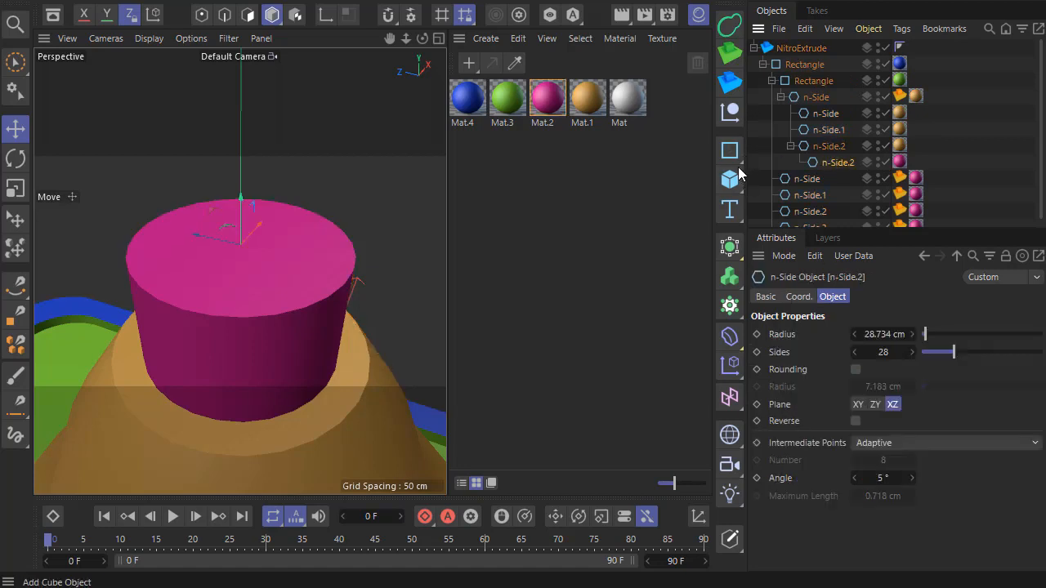
{"action": "left_click", "coordinate": [736, 158]}
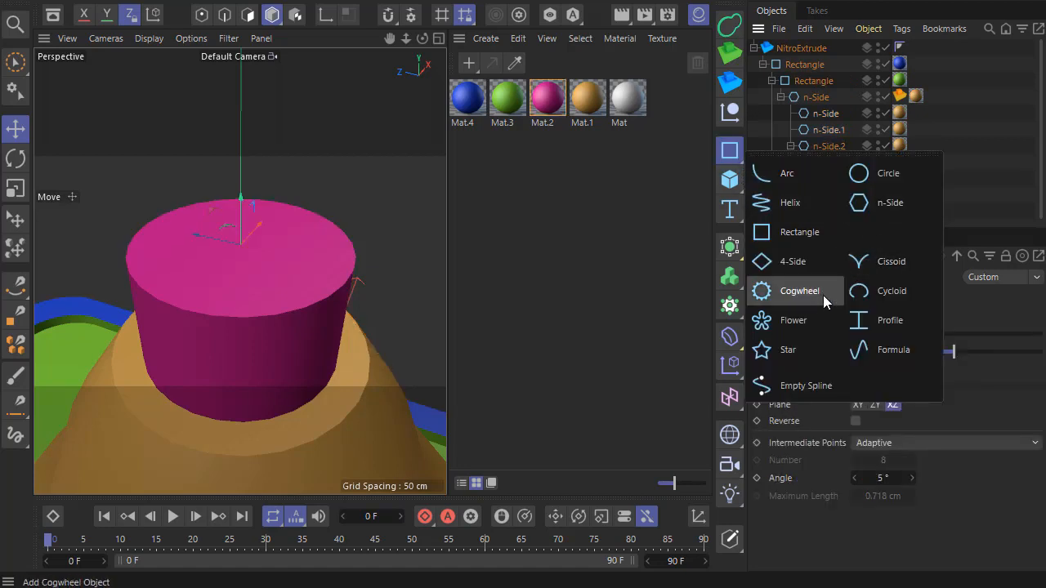
{"action": "left_click", "coordinate": [794, 348]}
{"action": "left_click_drag", "start_coordinate": [817, 183], "coordinate": [814, 182]}
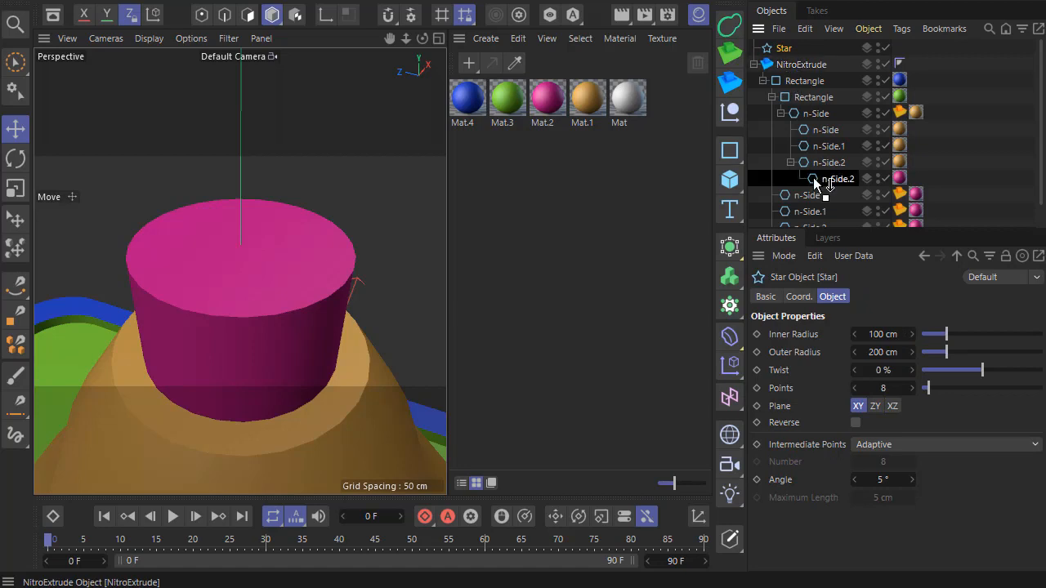
Scale the Star down to about 6% so it fits inside the pink cap.
{"action": "left_click", "coordinate": [15, 188]}
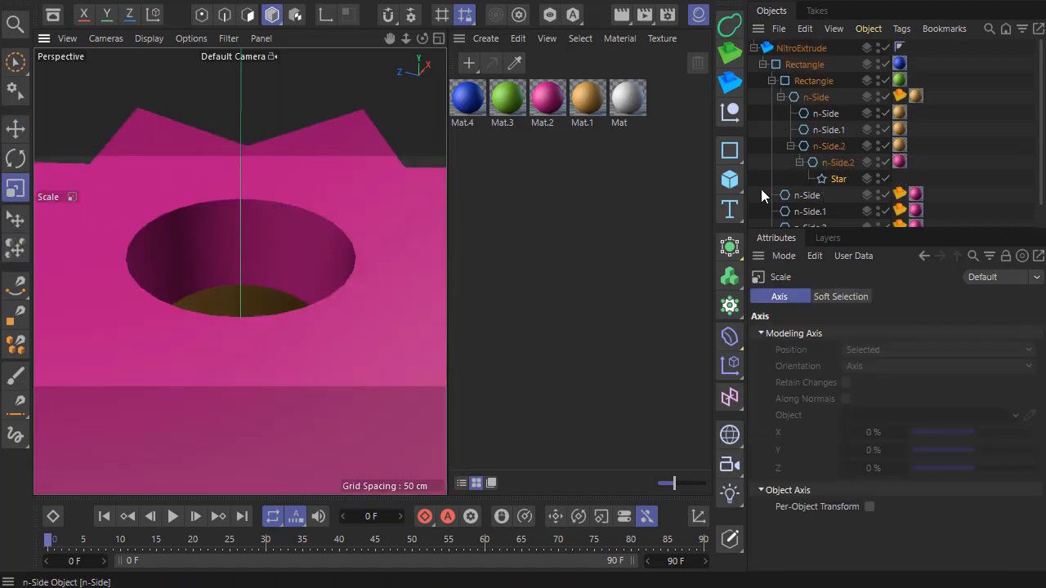
{"action": "left_click_drag", "start_coordinate": [245, 206], "coordinate": [233, 460]}
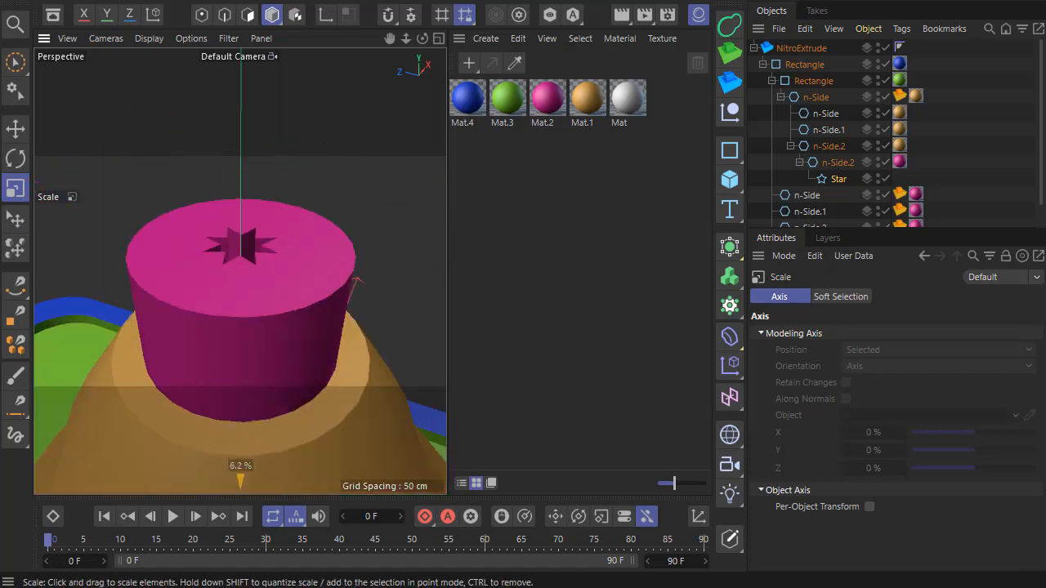
{"action": "left_click", "coordinate": [23, 136]}
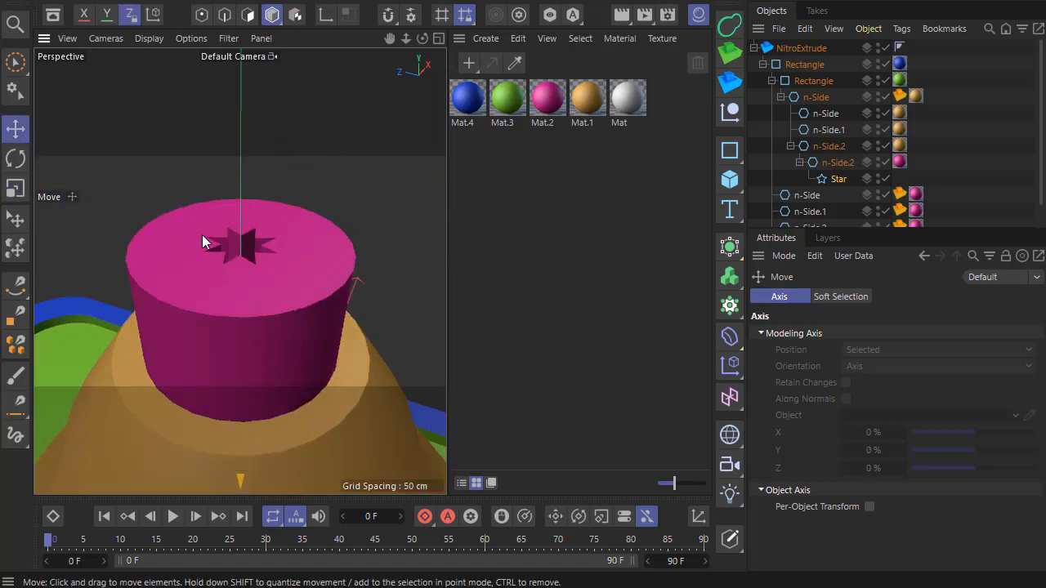
Raise the Star just above the pink cap's top face and apply the blue Mat.4 material to it.
{"action": "scroll", "coordinate": [201, 235], "scroll_direction": "down", "scroll_amount": 4}
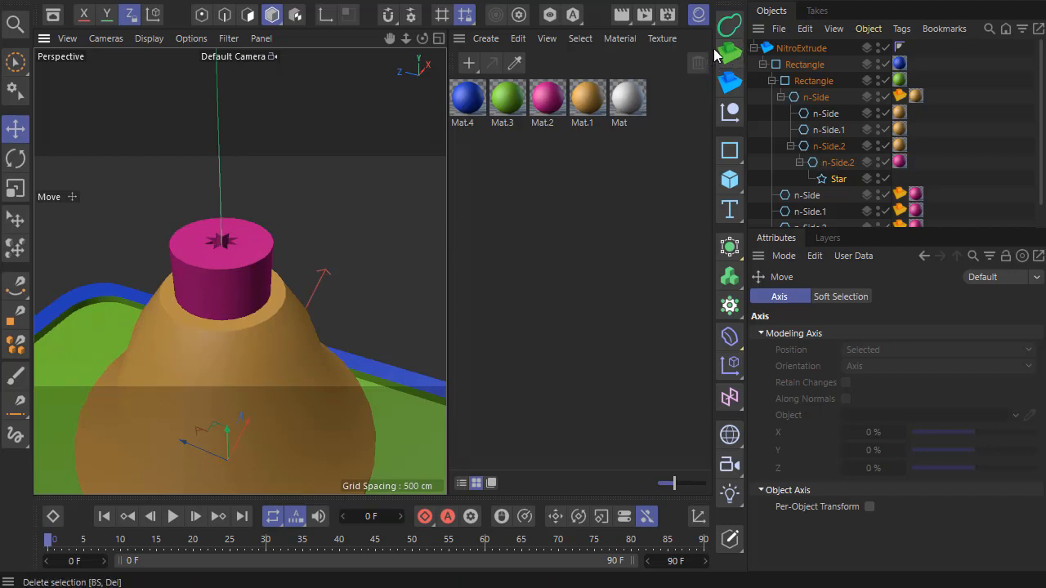
{"action": "scroll", "coordinate": [223, 202], "scroll_direction": "up", "scroll_amount": 3}
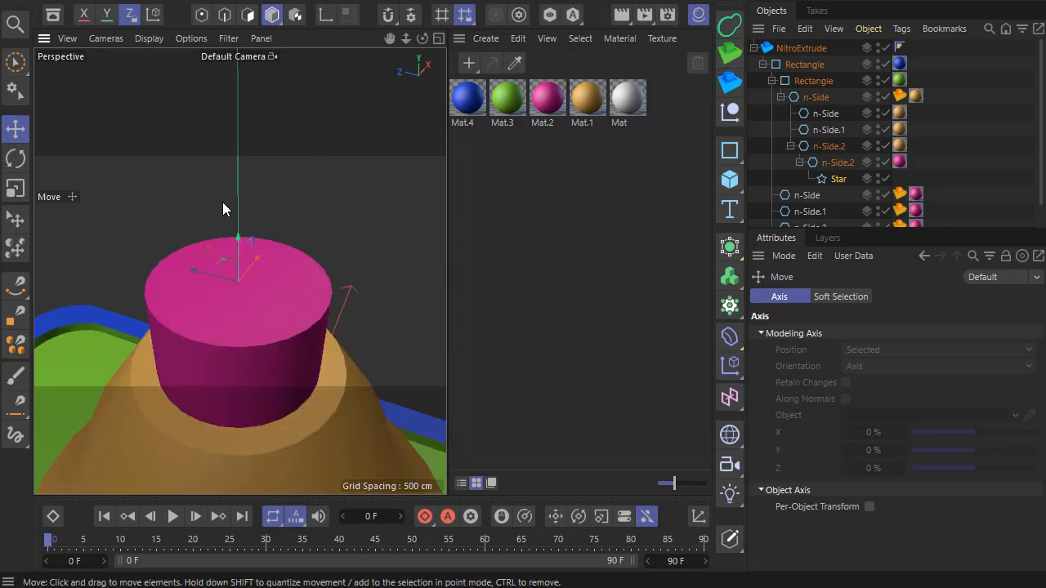
{"action": "left_click_drag", "start_coordinate": [236, 241], "coordinate": [272, 244]}
{"action": "left_click_drag", "start_coordinate": [838, 191], "coordinate": [842, 180]}
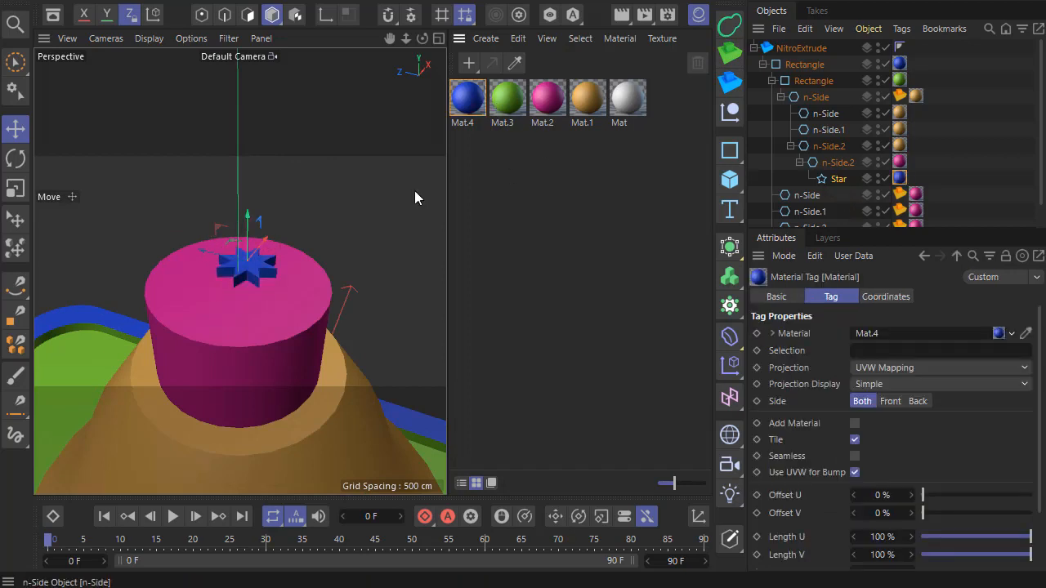
Scale the Star slightly smaller and lower it so it cuts a recess into the pink cap.
{"action": "left_click", "coordinate": [15, 188]}
{"action": "left_click_drag", "start_coordinate": [164, 183], "coordinate": [59, 201]}
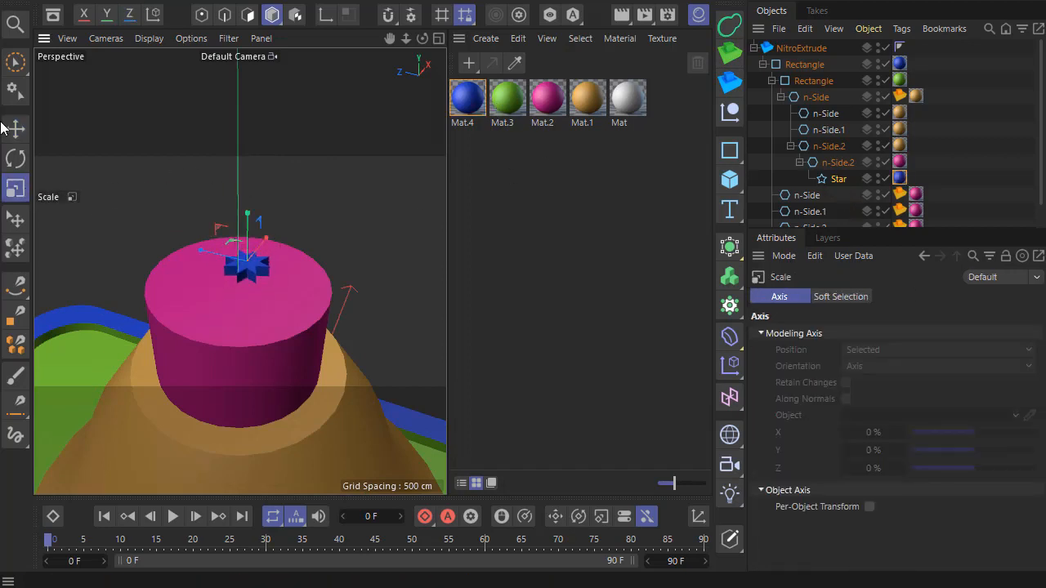
{"action": "key", "text": "e"}
{"action": "left_click_drag", "start_coordinate": [249, 221], "coordinate": [250, 232]}
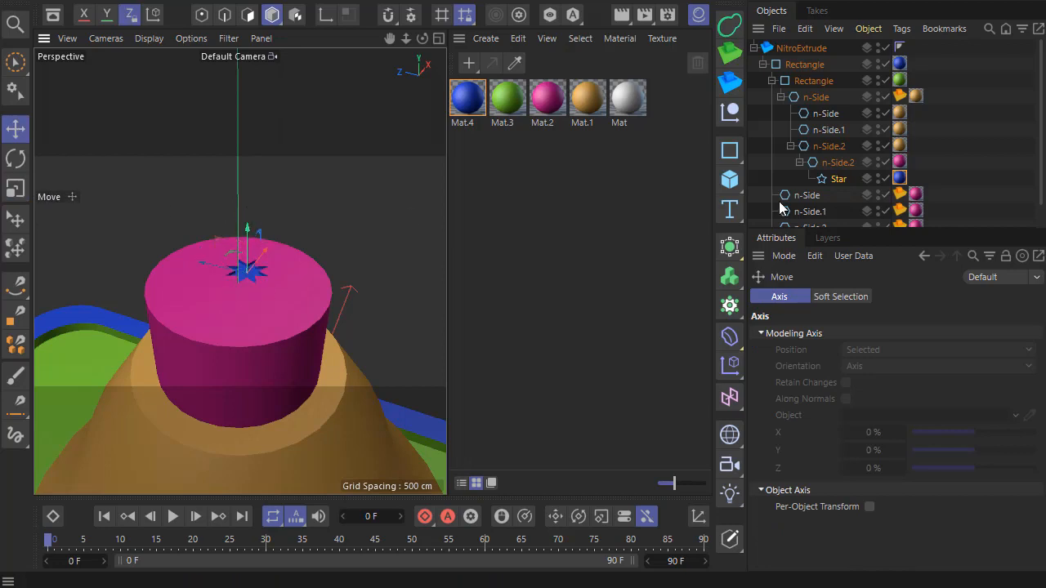
Add a NitroExtrude tag to the Star and enable Clone in Cycle mode with an 11 cm offset.
{"action": "right_click", "coordinate": [837, 182]}
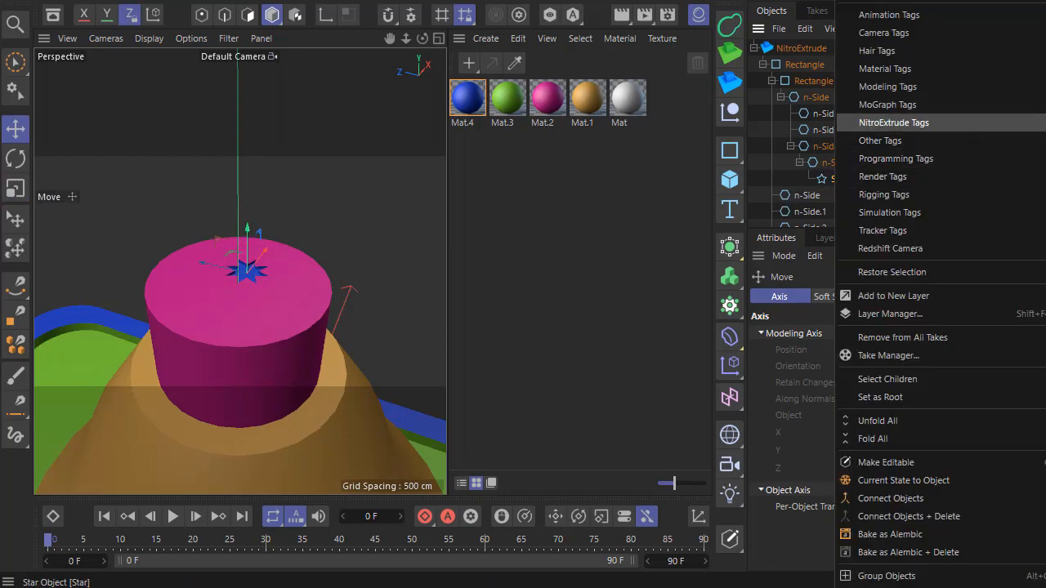
{"action": "left_click", "coordinate": [928, 330]}
{"action": "left_click", "coordinate": [840, 313]}
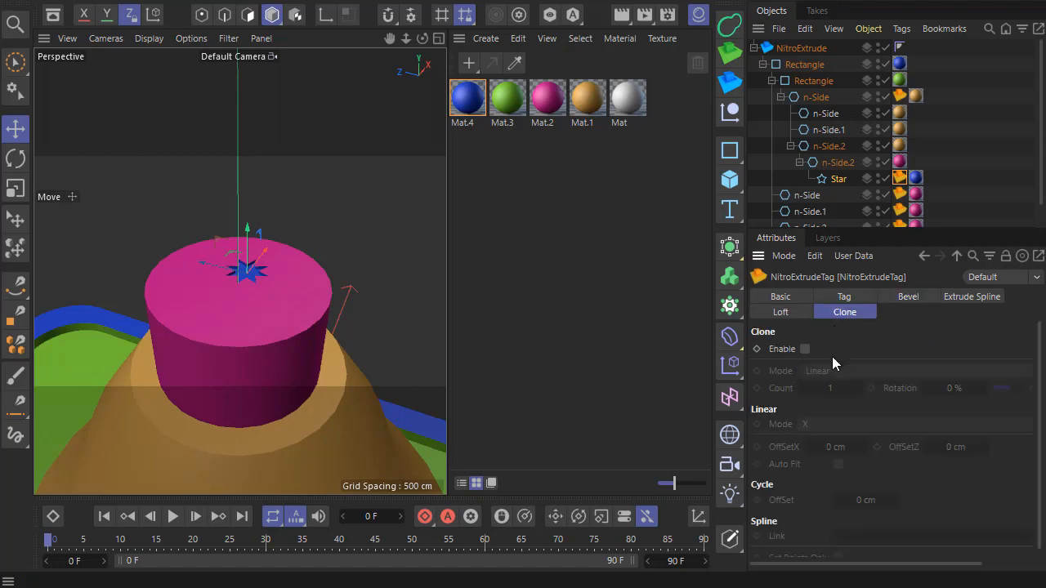
{"action": "left_click", "coordinate": [804, 349]}
{"action": "left_click", "coordinate": [821, 424]}
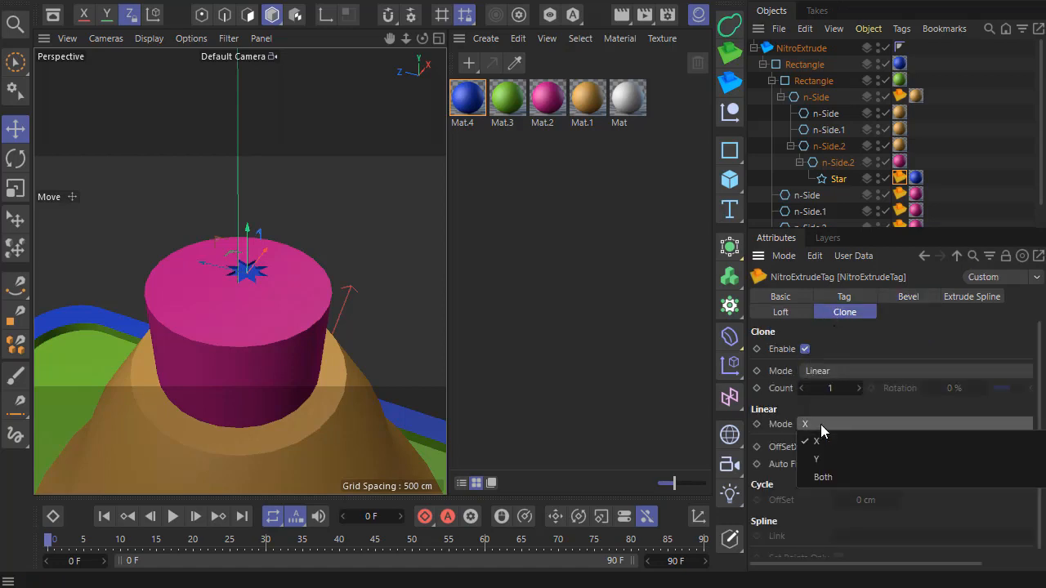
{"action": "left_click", "coordinate": [817, 371]}
{"action": "left_click", "coordinate": [827, 408]}
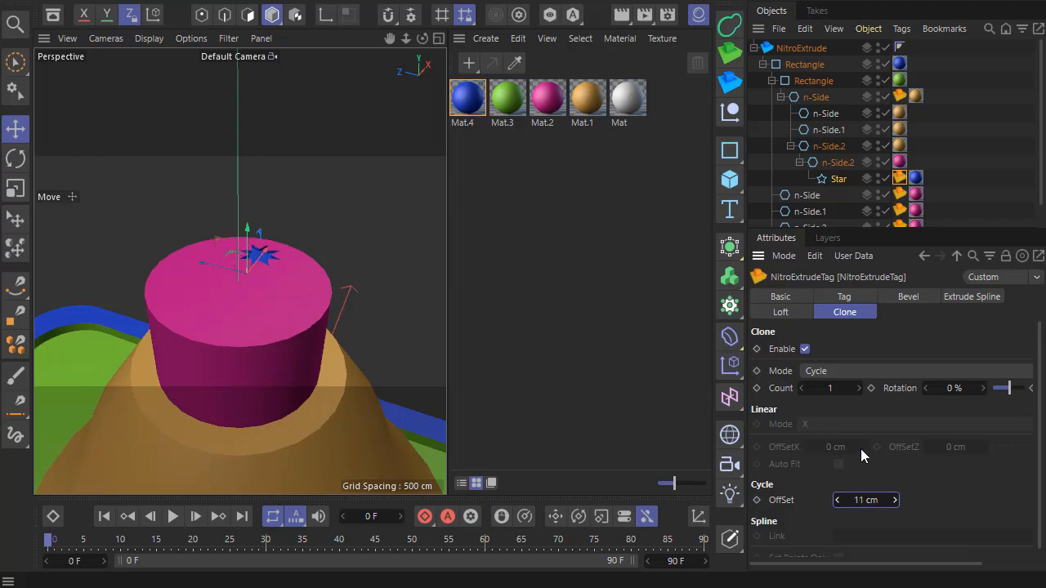
Set the Star's clone count to 5.
{"action": "left_click", "coordinate": [861, 390]}
{"action": "left_click", "coordinate": [860, 391]}
{"action": "left_click", "coordinate": [860, 390]}
{"action": "left_click", "coordinate": [860, 390]}
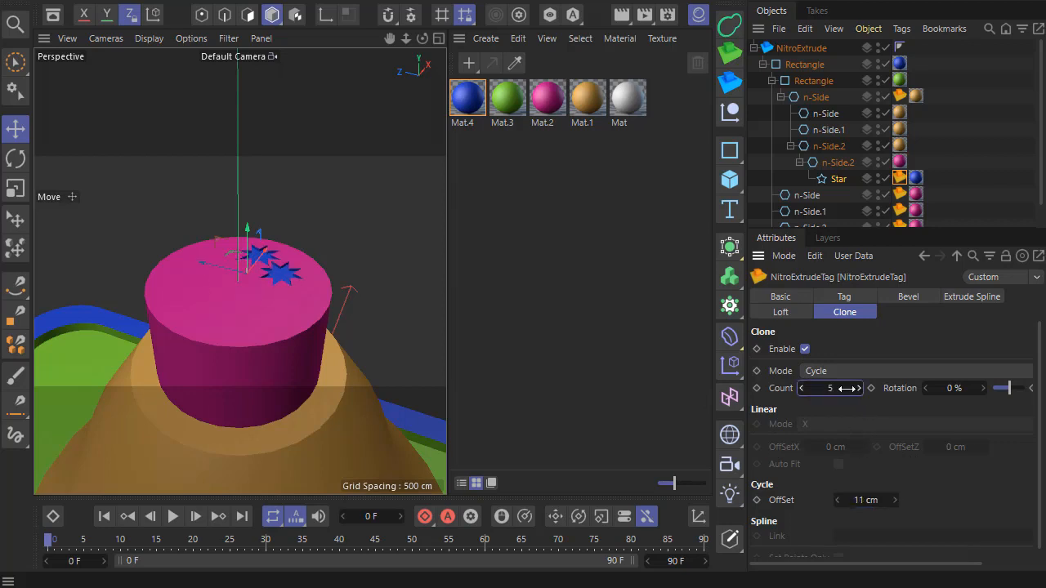
Widen the Cycle offset of the Star clones on the pink cap to 18 cm, trying 4 clones and settling on 5.
{"action": "left_click", "coordinate": [800, 388]}
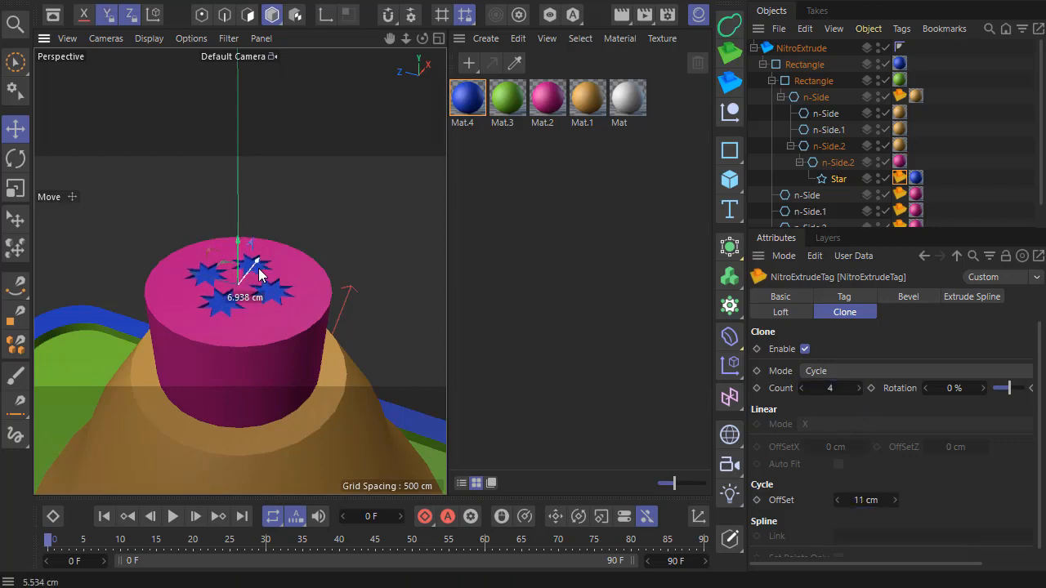
{"action": "left_click_drag", "start_coordinate": [871, 500], "coordinate": [877, 500]}
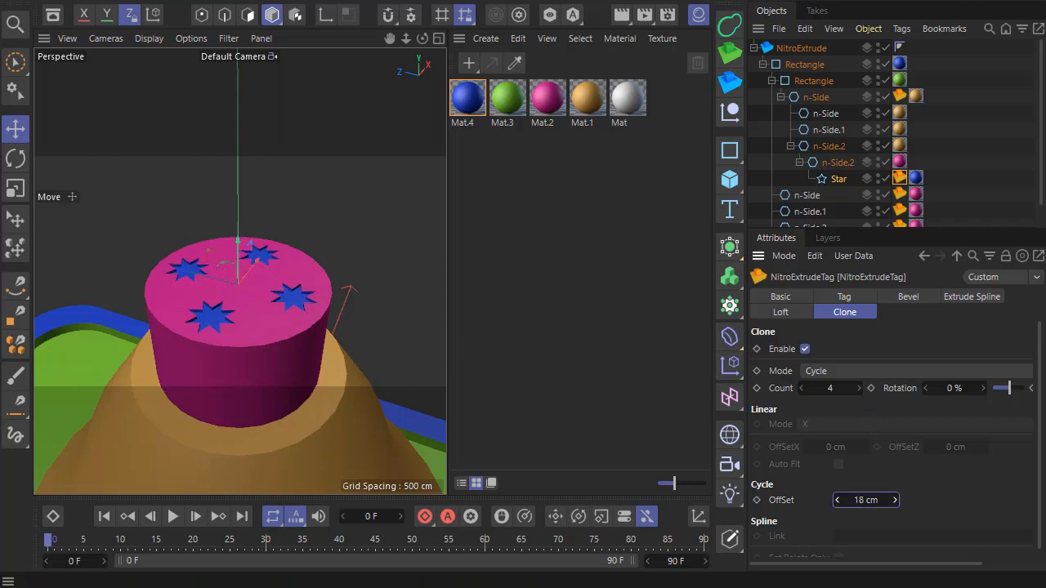
{"action": "left_click", "coordinate": [858, 390]}
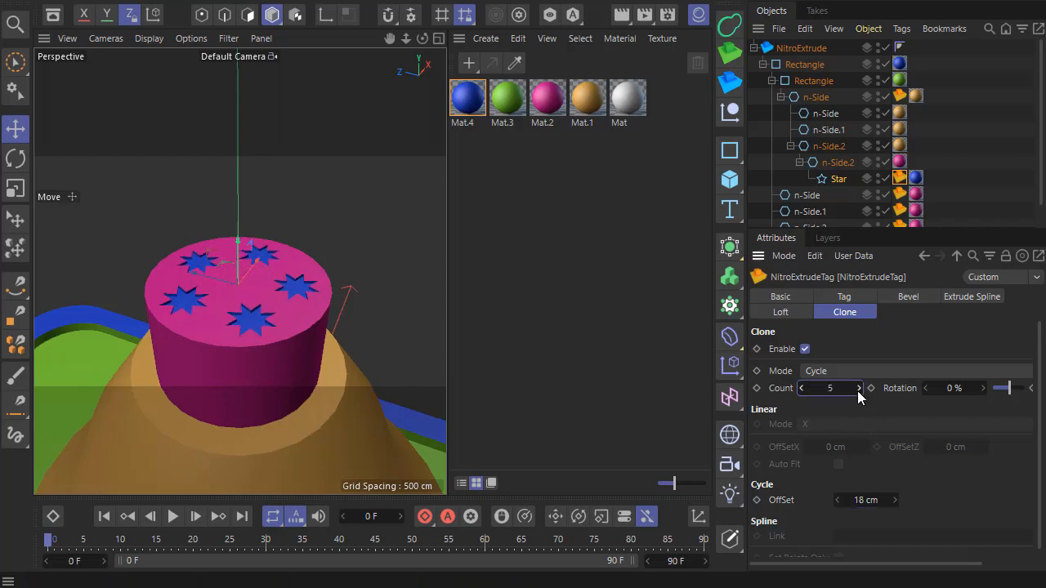
{"action": "left_click", "coordinate": [959, 117]}
{"action": "scroll", "coordinate": [87, 164], "scroll_direction": "down", "scroll_amount": 8}
{"action": "scroll", "coordinate": [286, 260], "scroll_direction": "down", "scroll_amount": 5}
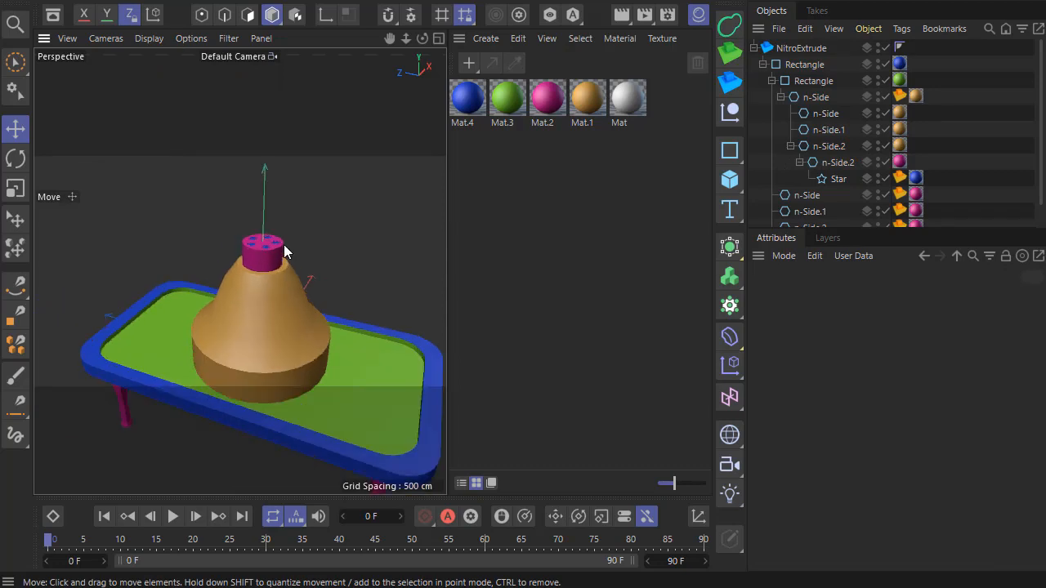
{"action": "scroll", "coordinate": [250, 235], "scroll_direction": "up", "scroll_amount": 5}
{"action": "scroll", "coordinate": [243, 252], "scroll_direction": "down", "scroll_amount": 2}
{"action": "scroll", "coordinate": [244, 252], "scroll_direction": "up", "scroll_amount": 1}
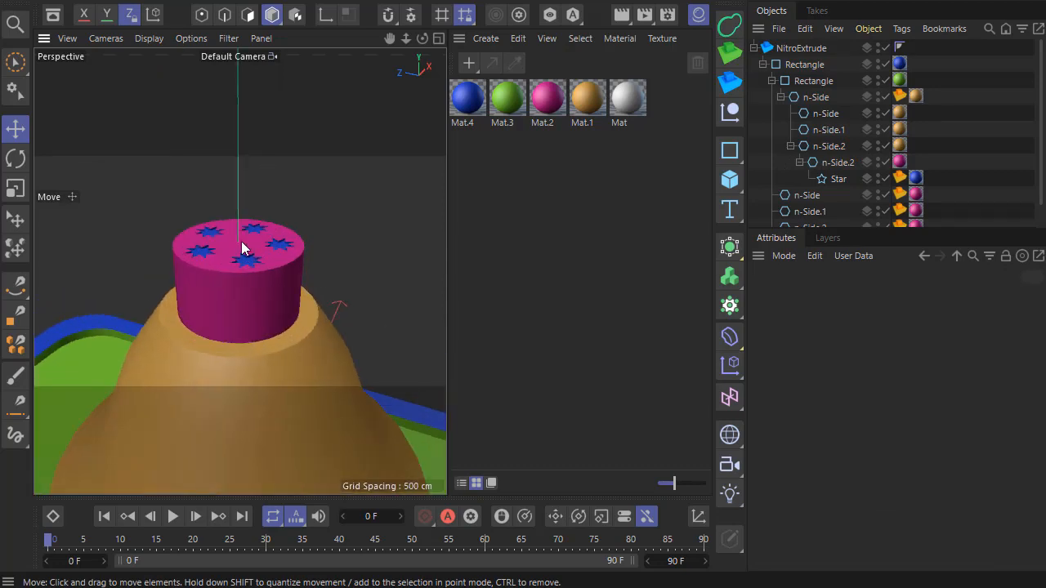
{"action": "scroll", "coordinate": [243, 251], "scroll_direction": "down", "scroll_amount": 1}
{"action": "scroll", "coordinate": [243, 252], "scroll_direction": "up", "scroll_amount": 2}
Set the clone rotation to 19 % in the NitroExtrude tag of the Star on the pink cap.
{"action": "left_click", "coordinate": [899, 178]}
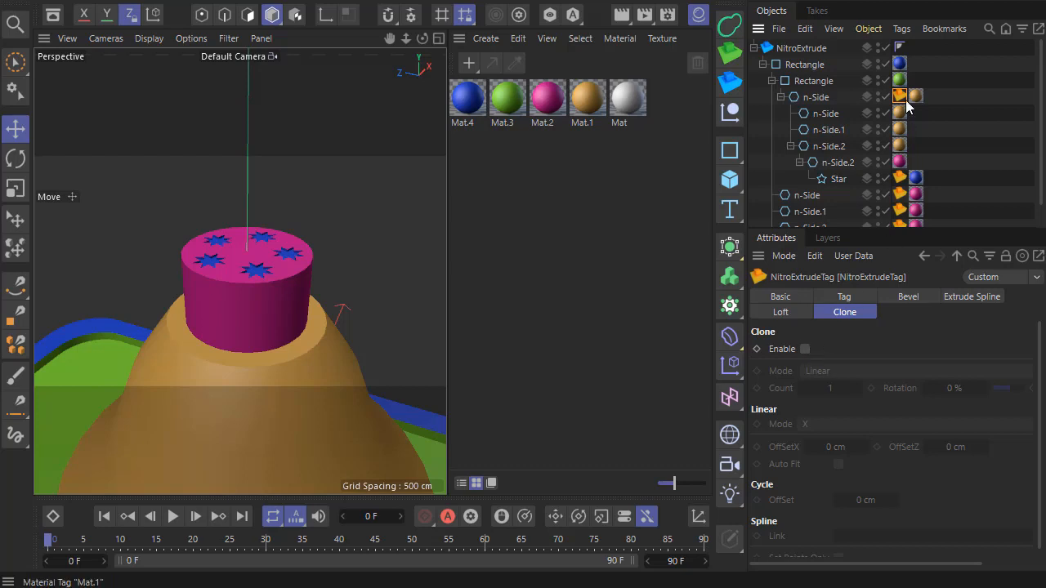
{"action": "left_click", "coordinate": [899, 178]}
{"action": "left_click", "coordinate": [822, 374]}
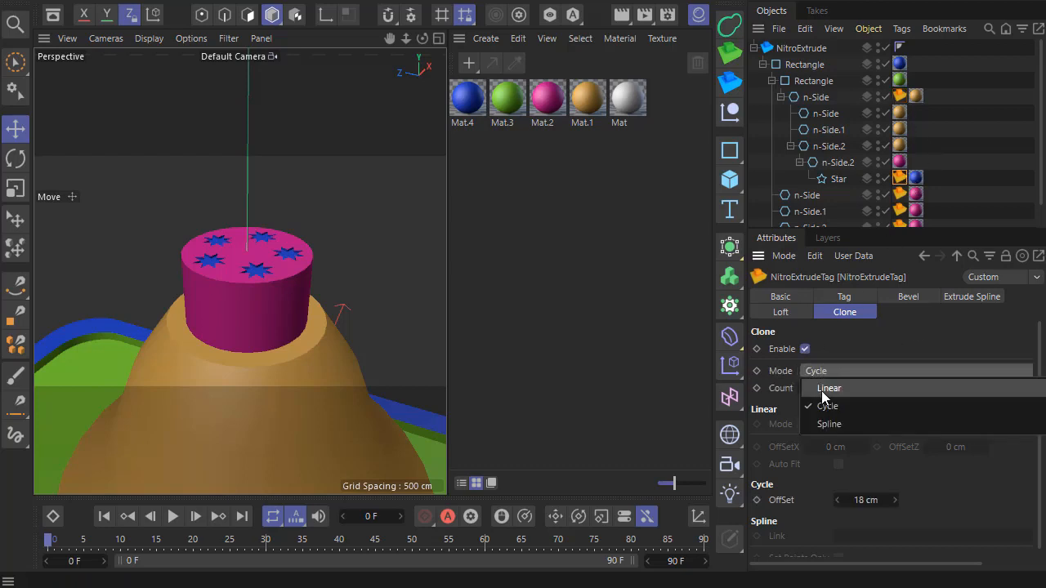
{"action": "left_click", "coordinate": [775, 376]}
{"action": "scroll", "coordinate": [310, 266], "scroll_direction": "down", "scroll_amount": 5}
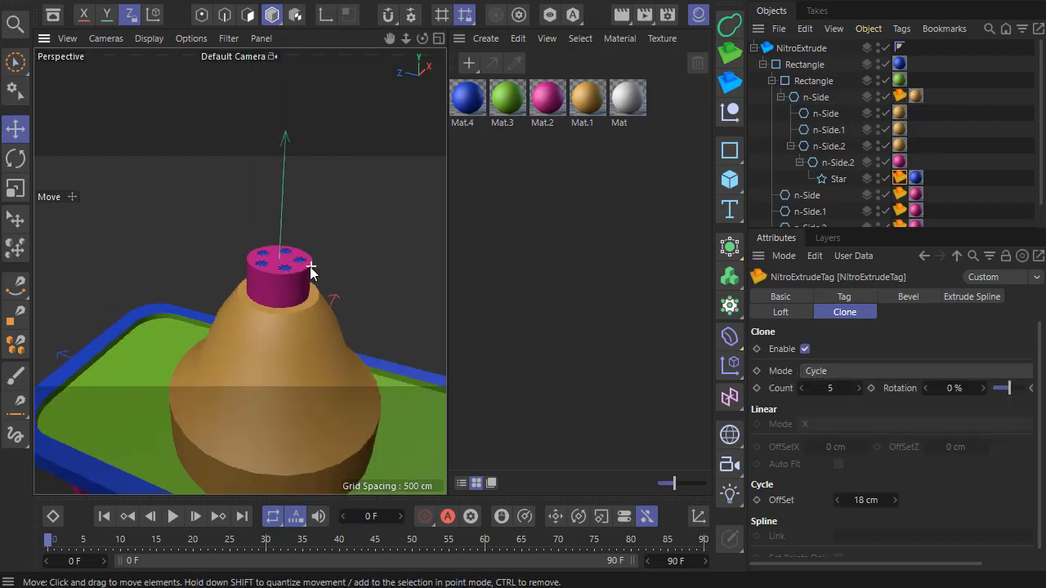
{"action": "scroll", "coordinate": [310, 265], "scroll_direction": "up", "scroll_amount": 4}
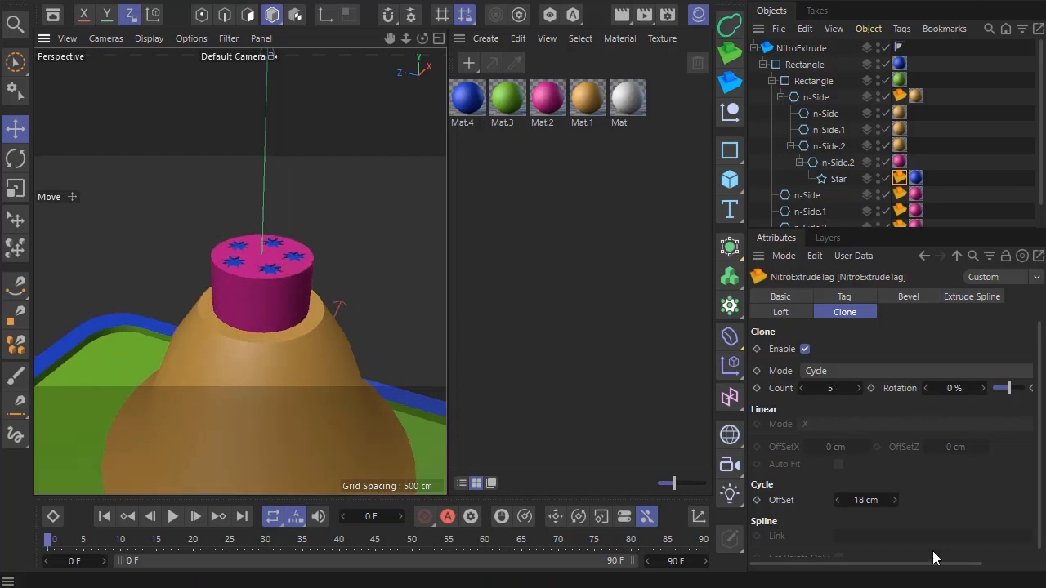
{"action": "left_click_drag", "start_coordinate": [935, 558], "coordinate": [981, 529]}
{"action": "left_click_drag", "start_coordinate": [966, 564], "coordinate": [952, 561]}
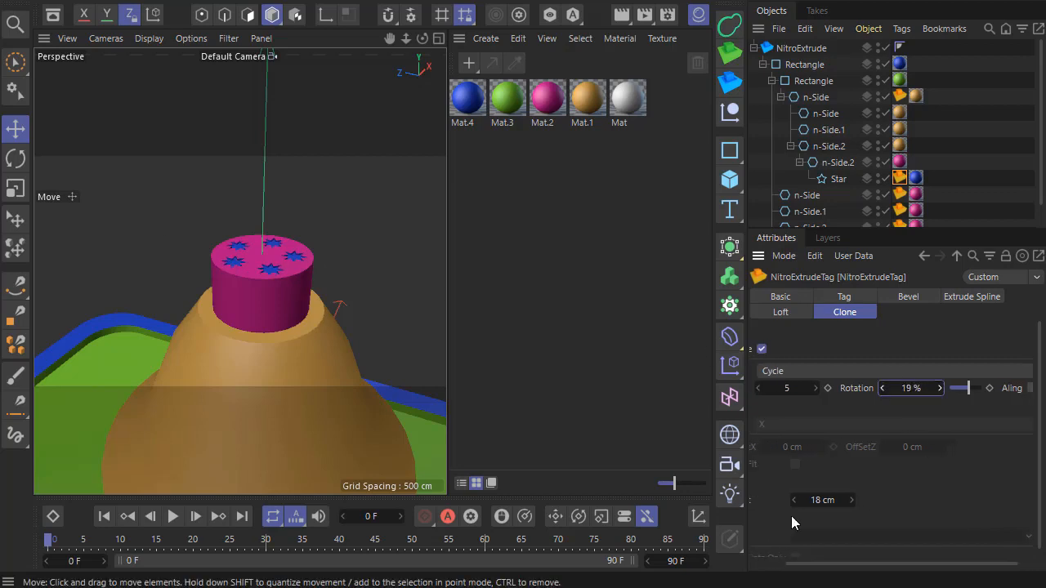
{"action": "left_click_drag", "start_coordinate": [844, 564], "coordinate": [787, 565]}
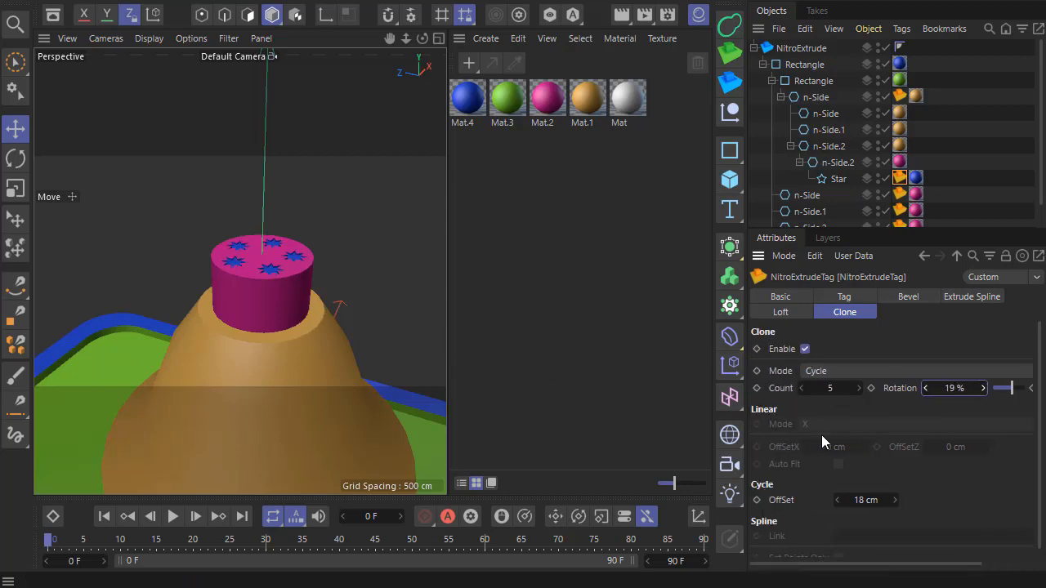
Examine the whole table and its centrepiece from several distances and angles.
{"action": "scroll", "coordinate": [237, 262], "scroll_direction": "down", "scroll_amount": 3}
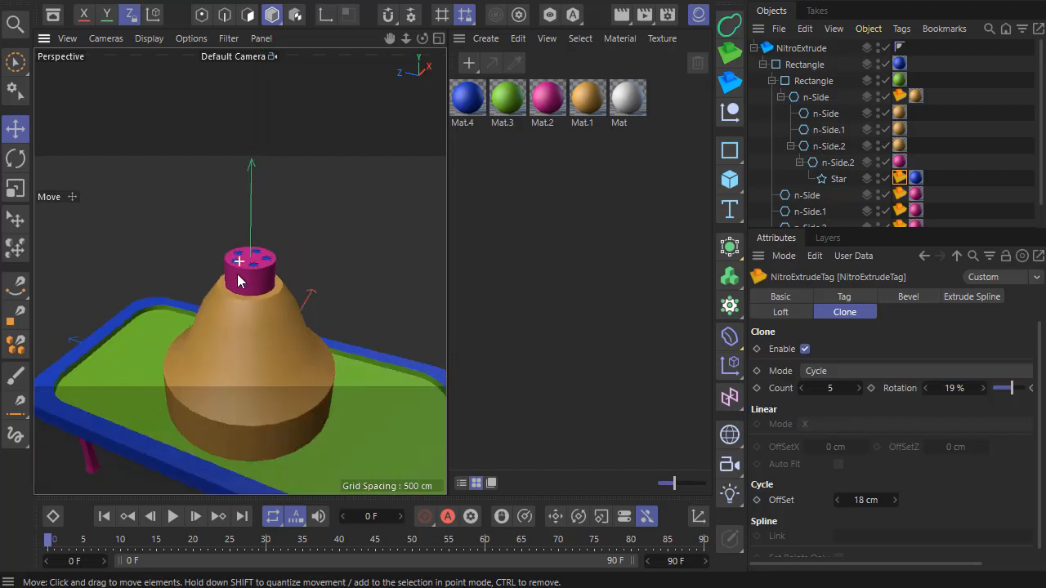
{"action": "scroll", "coordinate": [237, 307], "scroll_direction": "down", "scroll_amount": 4}
{"action": "scroll", "coordinate": [270, 356], "scroll_direction": "up", "scroll_amount": 4}
{"action": "left_click_drag", "start_coordinate": [272, 353], "coordinate": [126, 325], "text": "alt"}
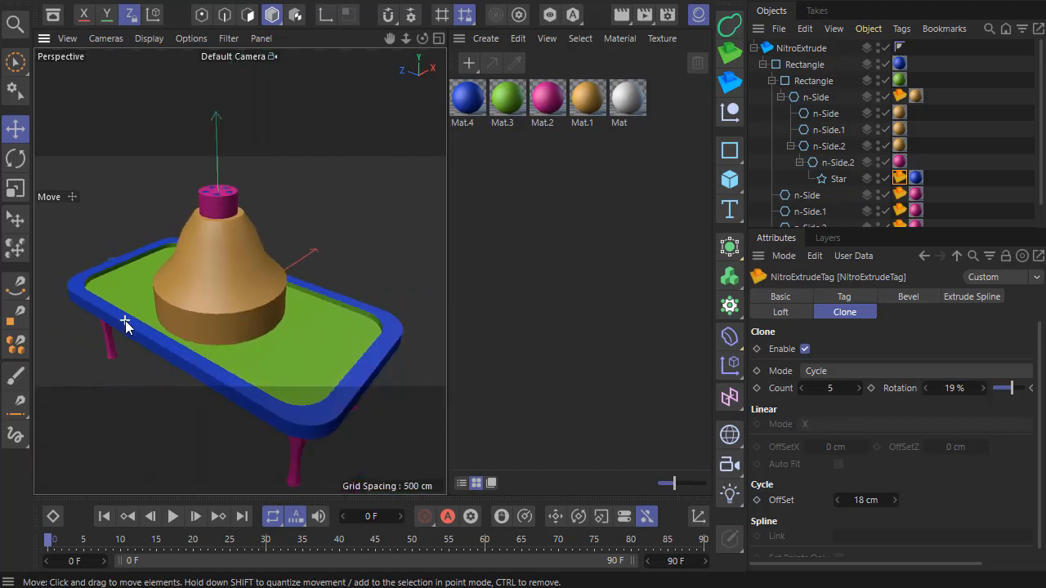
{"action": "scroll", "coordinate": [179, 335], "scroll_direction": "up", "scroll_amount": 2}
{"action": "scroll", "coordinate": [240, 363], "scroll_direction": "up", "scroll_amount": 1}
{"action": "scroll", "coordinate": [244, 383], "scroll_direction": "down", "scroll_amount": 3}
{"action": "scroll", "coordinate": [244, 383], "scroll_direction": "up", "scroll_amount": 4}
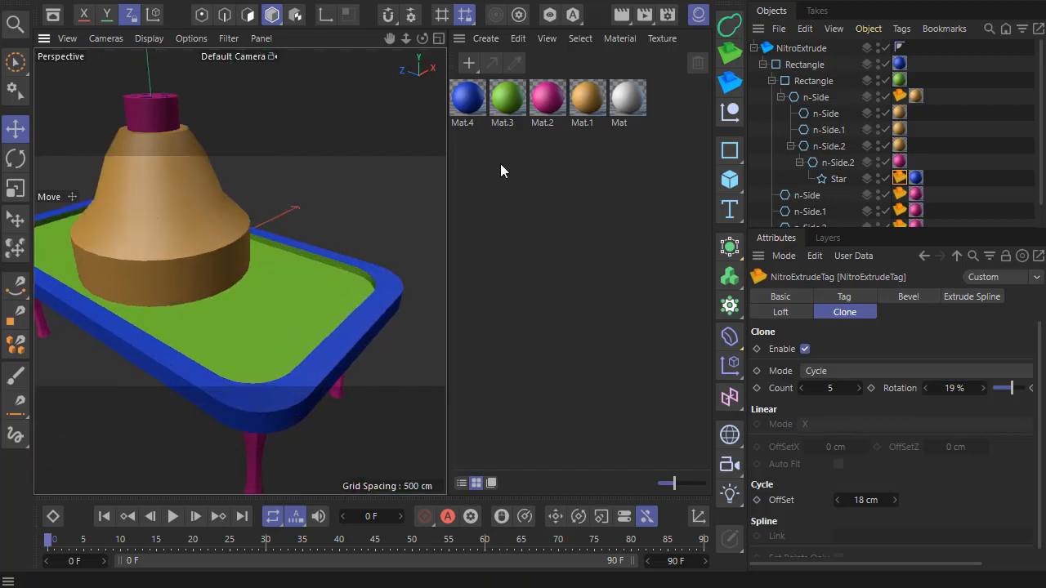
Add a Star spline in the XZ plane and nest it under the outer Rectangle, above the inner Rectangle.
{"action": "left_click", "coordinate": [730, 151]}
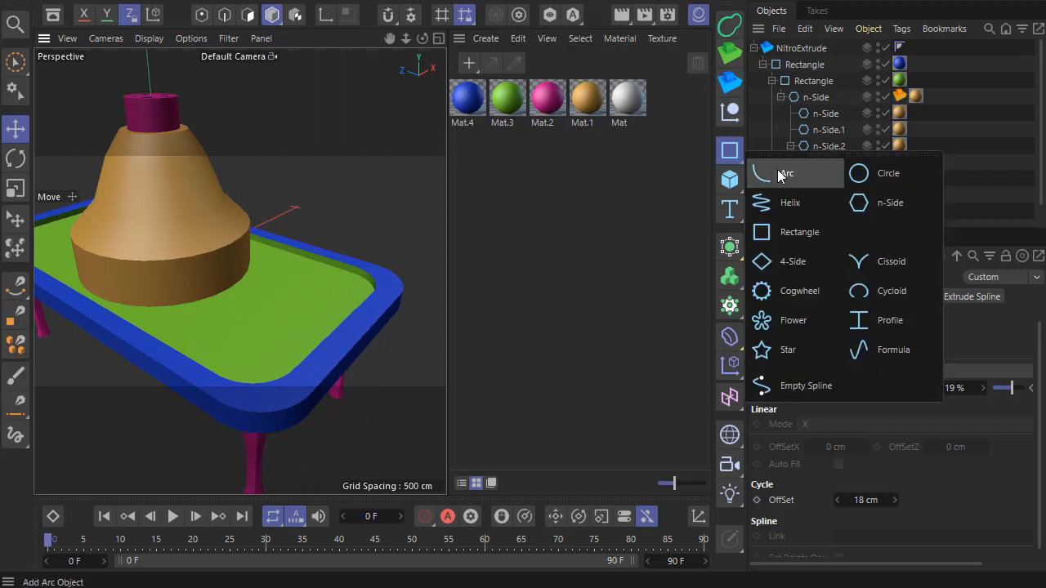
{"action": "left_click", "coordinate": [789, 348]}
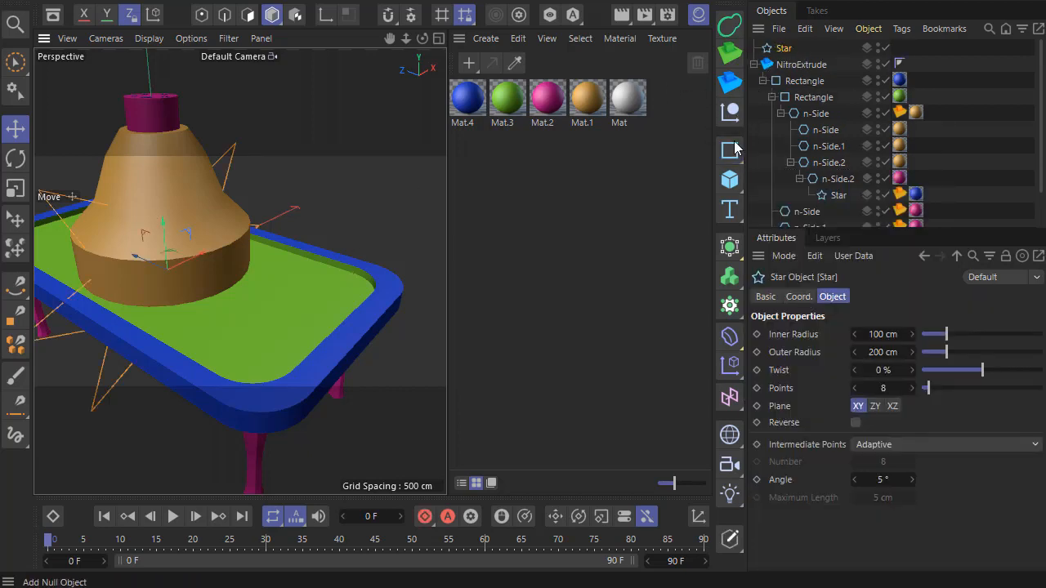
{"action": "left_click", "coordinate": [782, 96]}
{"action": "left_click", "coordinate": [773, 97]}
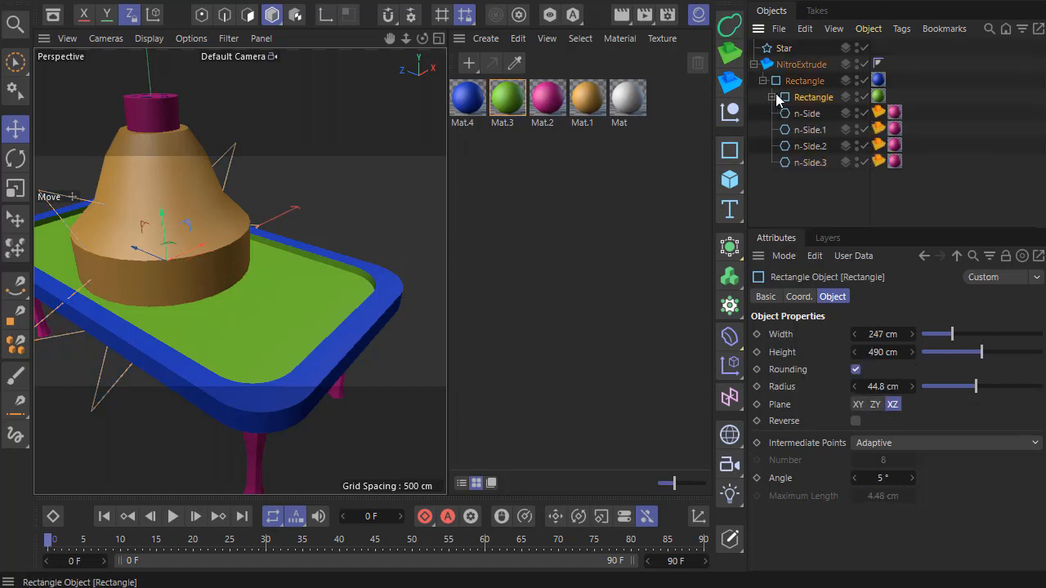
{"action": "left_click_drag", "start_coordinate": [789, 50], "coordinate": [805, 101]}
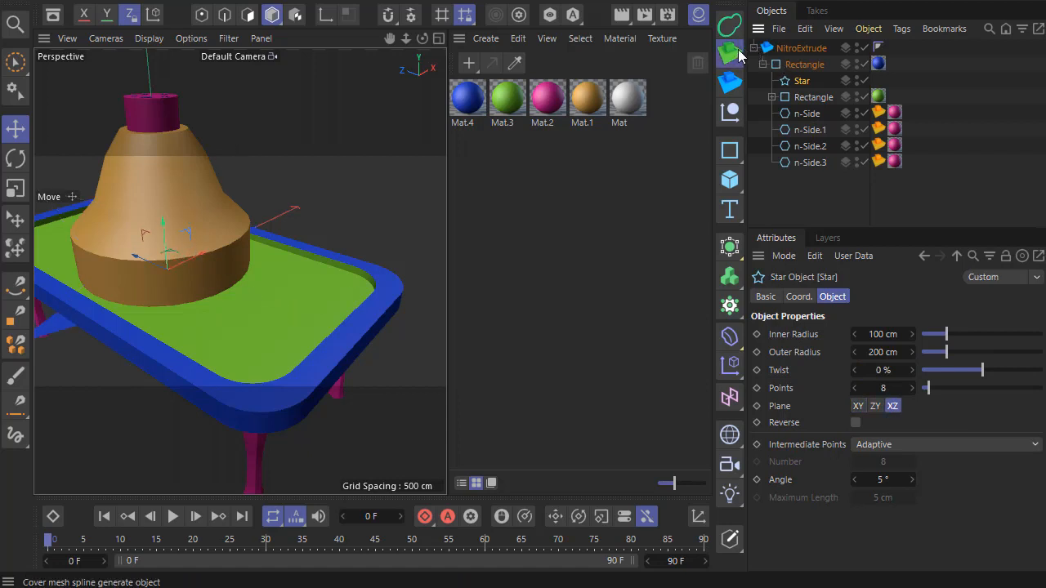
Move the new Star to the tabletop's free end, scale it to 13.4 cm inner and 26.8 cm outer radius, and raise it slightly.
{"action": "left_click_drag", "start_coordinate": [204, 278], "coordinate": [260, 305]}
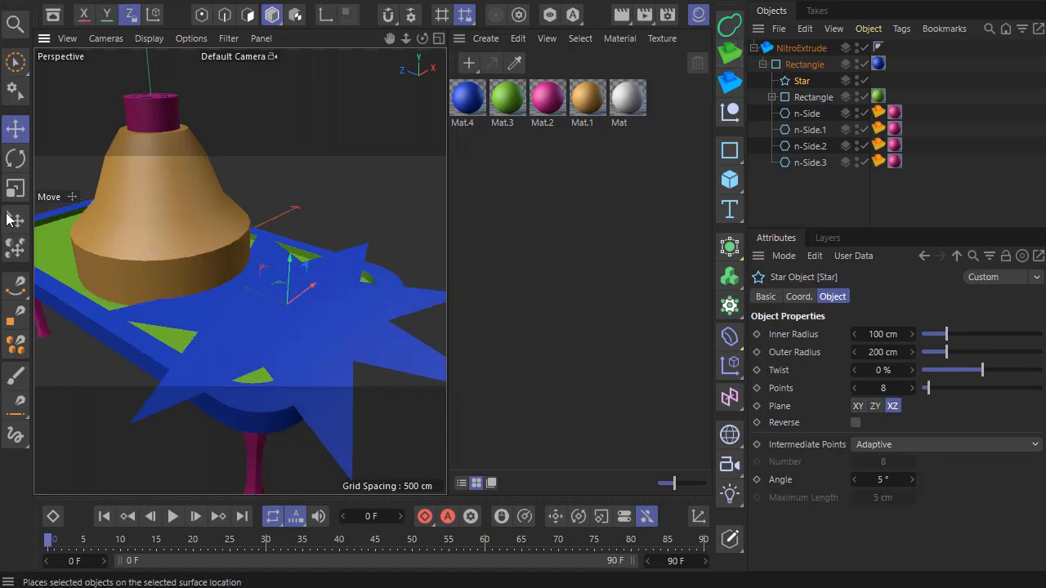
{"action": "left_click", "coordinate": [15, 188]}
{"action": "left_click_drag", "start_coordinate": [416, 181], "coordinate": [278, 191]}
{"action": "key", "text": "e"}
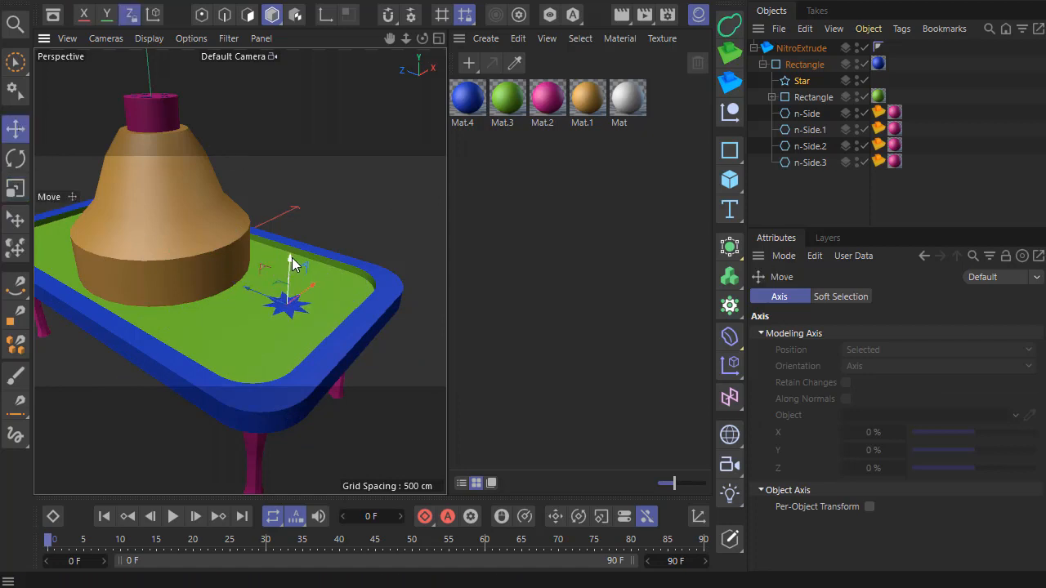
{"action": "left_click_drag", "start_coordinate": [296, 267], "coordinate": [297, 308]}
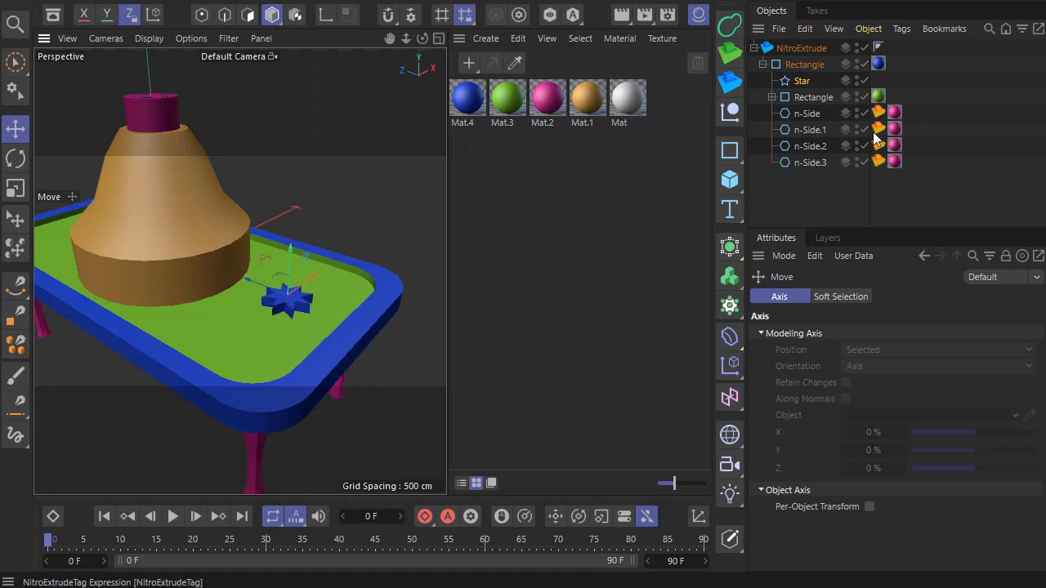
Nest the Star under the green inner Rectangle and sink it into the tabletop near the front corner.
{"action": "left_click_drag", "start_coordinate": [801, 81], "coordinate": [806, 102]}
{"action": "left_click_drag", "start_coordinate": [294, 273], "coordinate": [297, 288]}
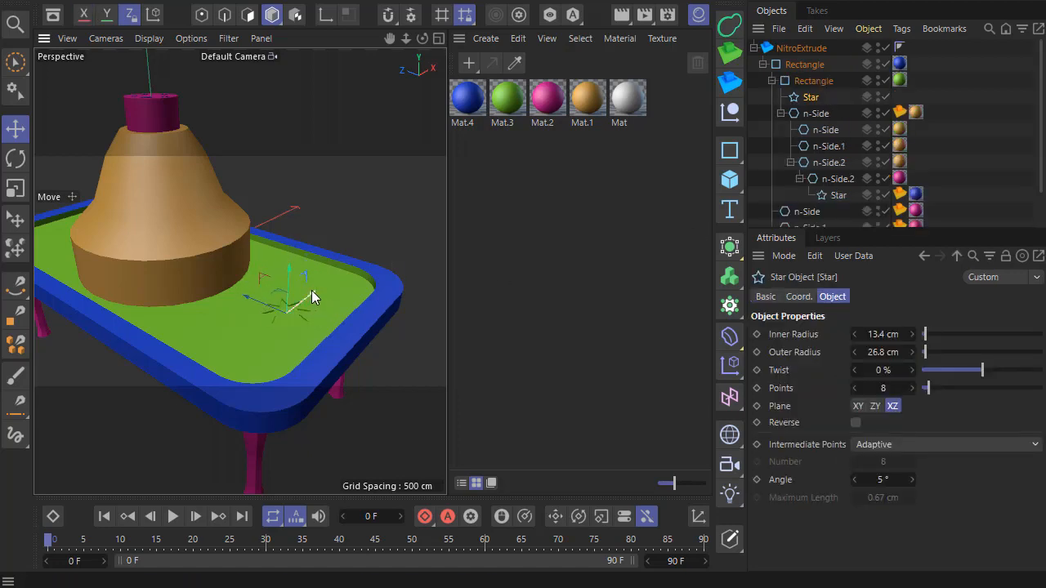
{"action": "mouse_move", "coordinate": [272, 321]}
{"action": "left_mouse_down"}
{"action": "mouse_move", "coordinate": [248, 311]}
{"action": "mouse_move", "coordinate": [274, 301]}
{"action": "left_mouse_up"}
Apply the pink Mat.2 material to the tabletop Star and add a NitroExtrude tag with Clone enabled.
{"action": "left_click_drag", "start_coordinate": [807, 106], "coordinate": [811, 97]}
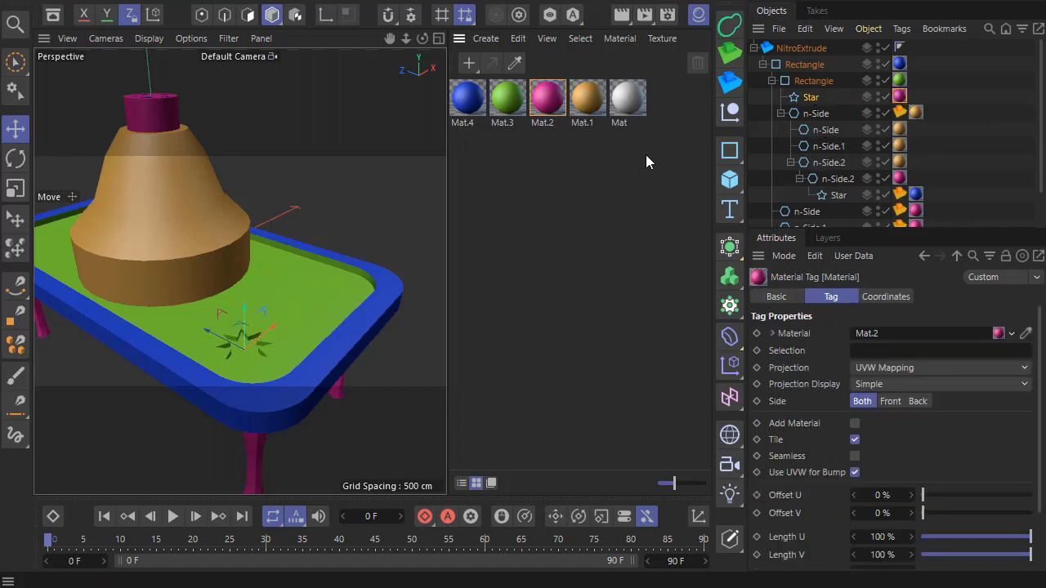
{"action": "right_click", "coordinate": [815, 100]}
{"action": "mouse_move", "coordinate": [974, 125]}
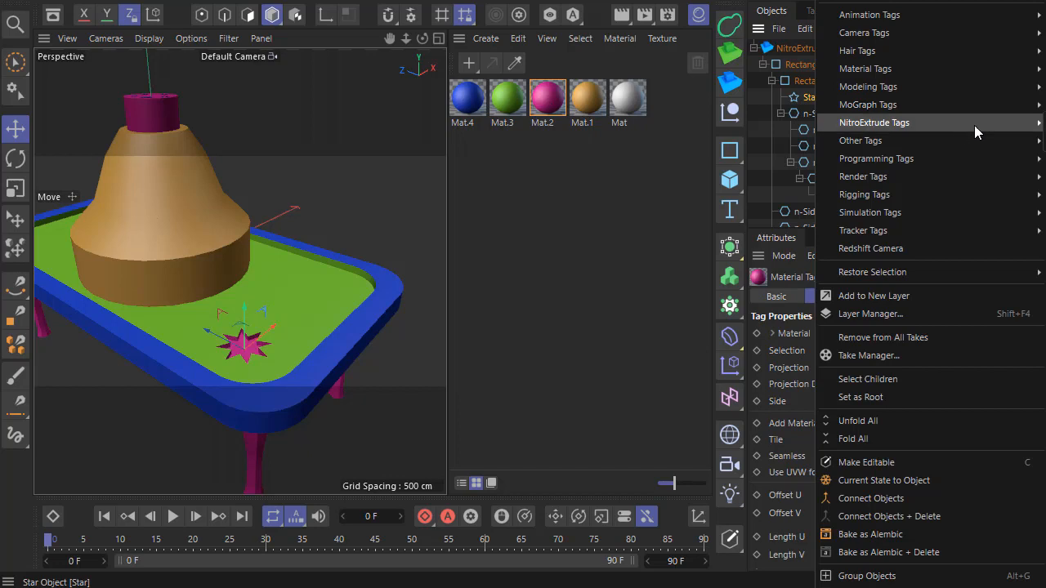
{"action": "left_click", "coordinate": [1044, 143]}
{"action": "left_click", "coordinate": [805, 349]}
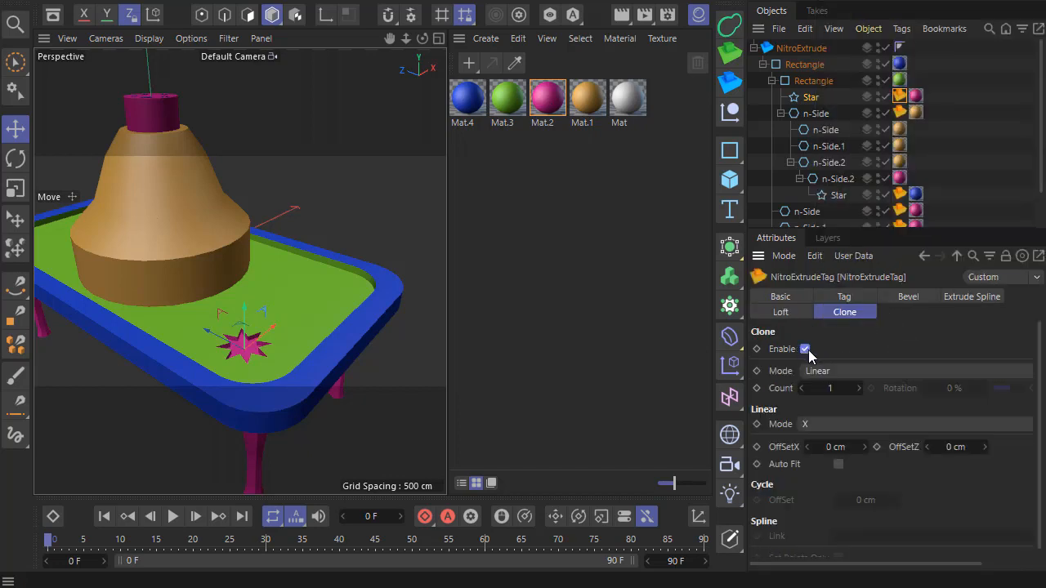
Set the tabletop Star's linear clones to a count of 3 with an X offset of 77.4 cm.
{"action": "left_click", "coordinate": [859, 393]}
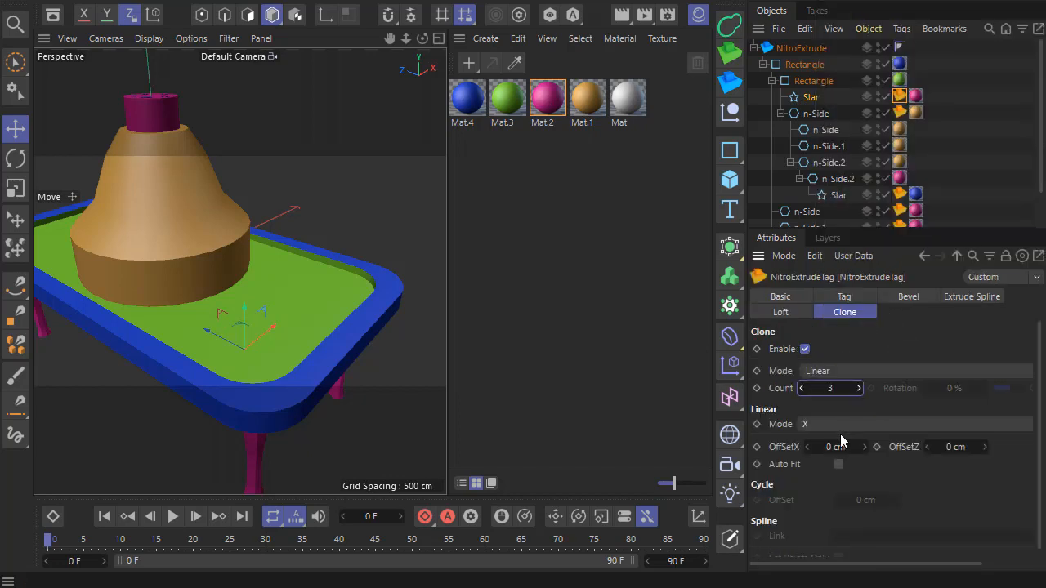
{"action": "left_click_drag", "start_coordinate": [864, 447], "coordinate": [913, 447]}
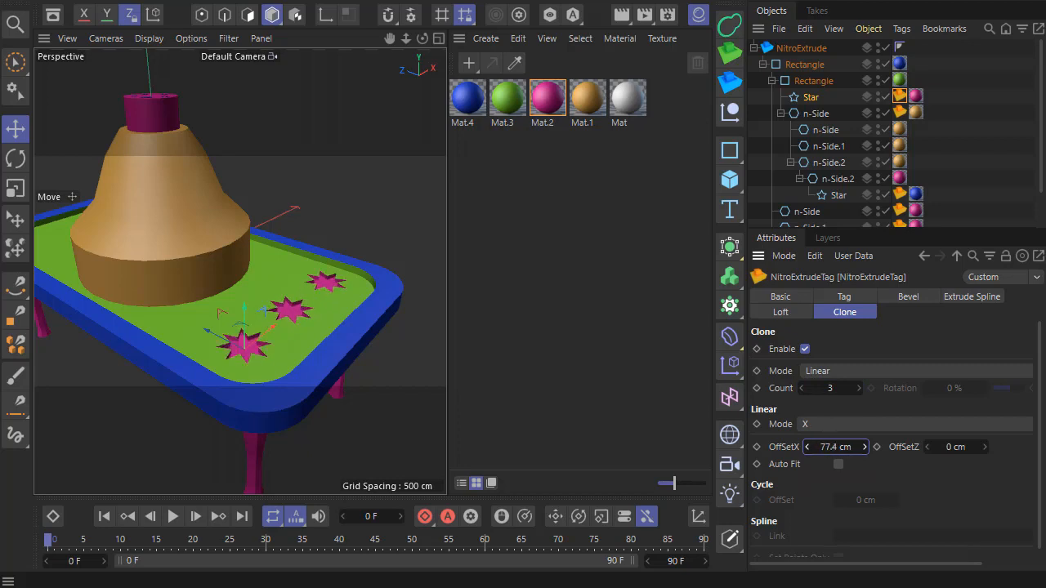
{"action": "scroll", "coordinate": [237, 311], "scroll_direction": "down", "scroll_amount": 3}
{"action": "left_click_drag", "start_coordinate": [248, 324], "coordinate": [315, 341], "text": "alt"}
{"action": "scroll", "coordinate": [316, 341], "scroll_direction": "down", "scroll_amount": 3}
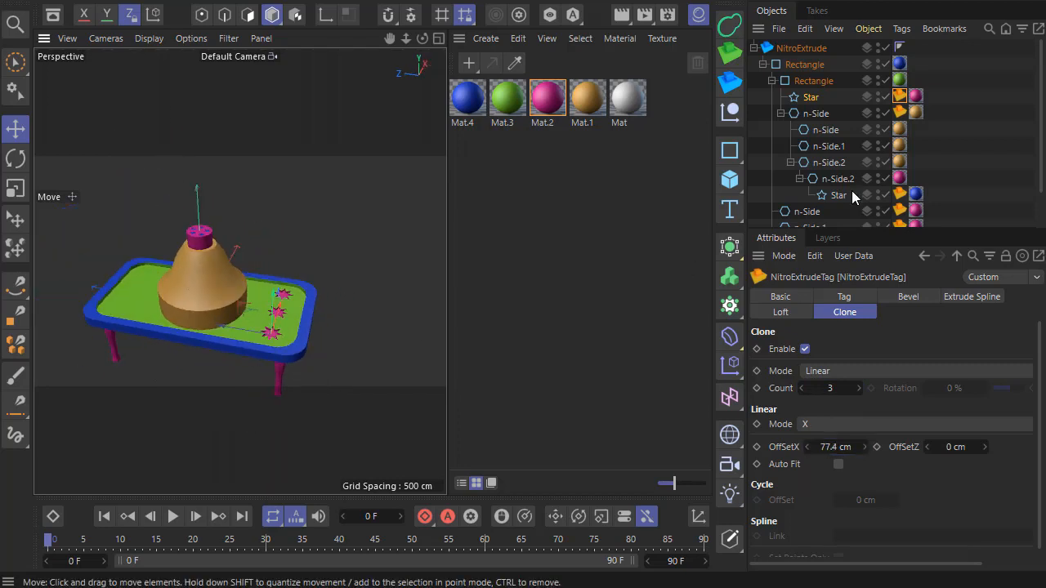
Duplicate the tabletop Star with its tags inside the inner Rectangle and move the copy to the opposite end of the tabletop.
{"action": "left_click", "coordinate": [800, 97]}
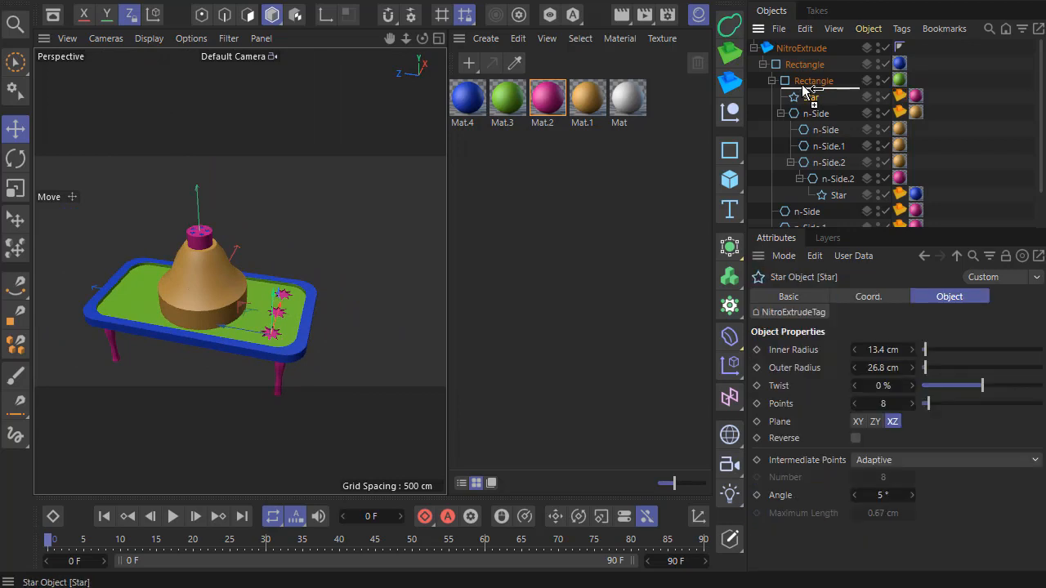
{"action": "left_click_drag", "start_coordinate": [805, 90], "coordinate": [806, 89], "text": "ctrl"}
{"action": "left_click_drag", "start_coordinate": [204, 331], "coordinate": [92, 307]}
{"action": "left_click", "coordinate": [950, 131]}
{"action": "left_click_drag", "start_coordinate": [306, 321], "coordinate": [264, 311], "text": "alt"}
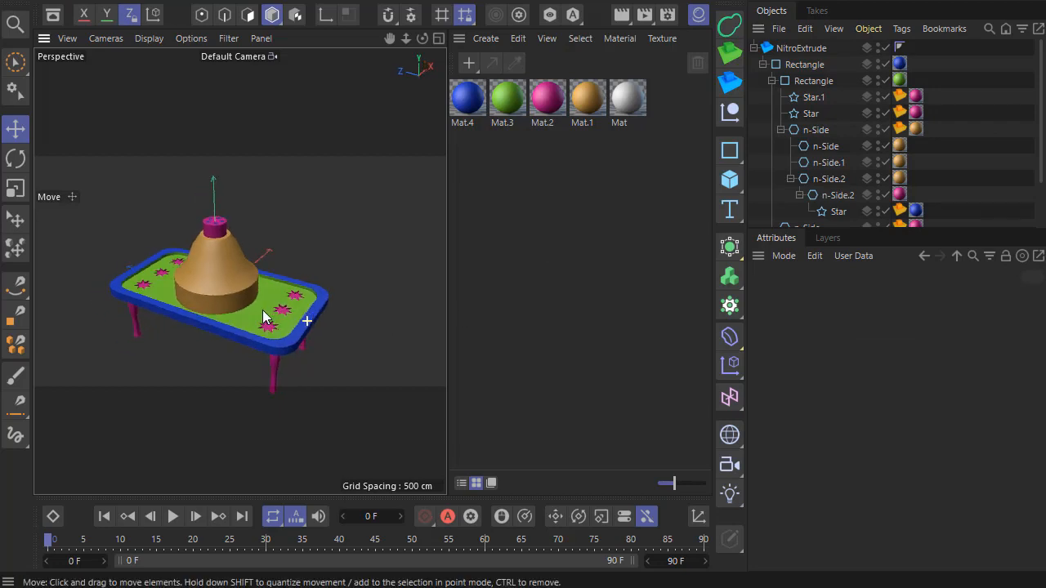
{"action": "scroll", "coordinate": [233, 379], "scroll_direction": "up", "scroll_amount": 4}
{"action": "scroll", "coordinate": [219, 312], "scroll_direction": "down", "scroll_amount": 3}
{"action": "scroll", "coordinate": [219, 309], "scroll_direction": "up", "scroll_amount": 2}
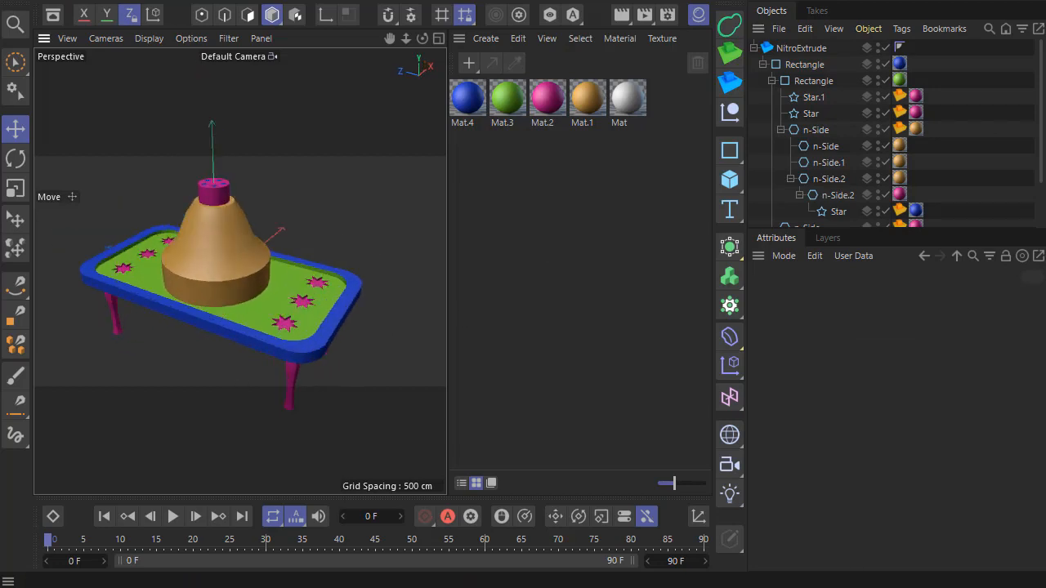
Try the Mirror option on the NitroExtrude object and turn it off again.
{"action": "left_click_drag", "start_coordinate": [954, 237], "coordinate": [953, 266]}
{"action": "left_click", "coordinate": [801, 49]}
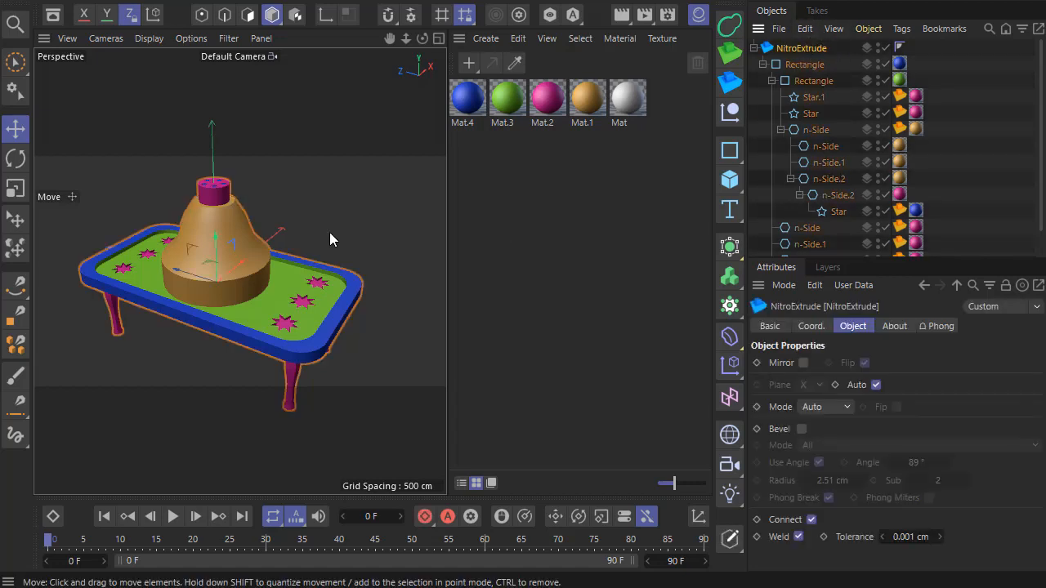
{"action": "left_click_drag", "start_coordinate": [329, 236], "coordinate": [299, 289], "text": "alt"}
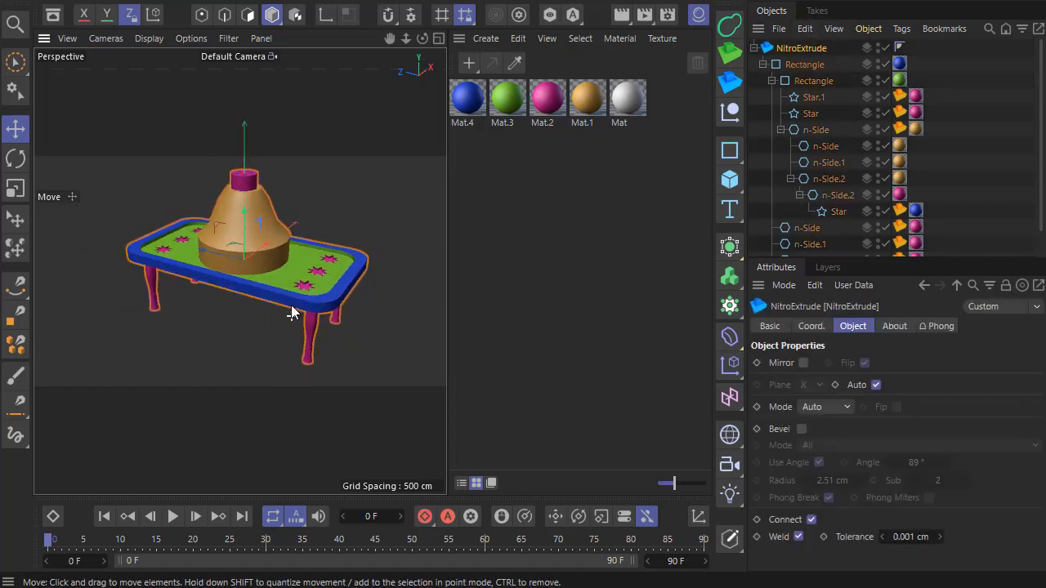
{"action": "left_click", "coordinate": [802, 363]}
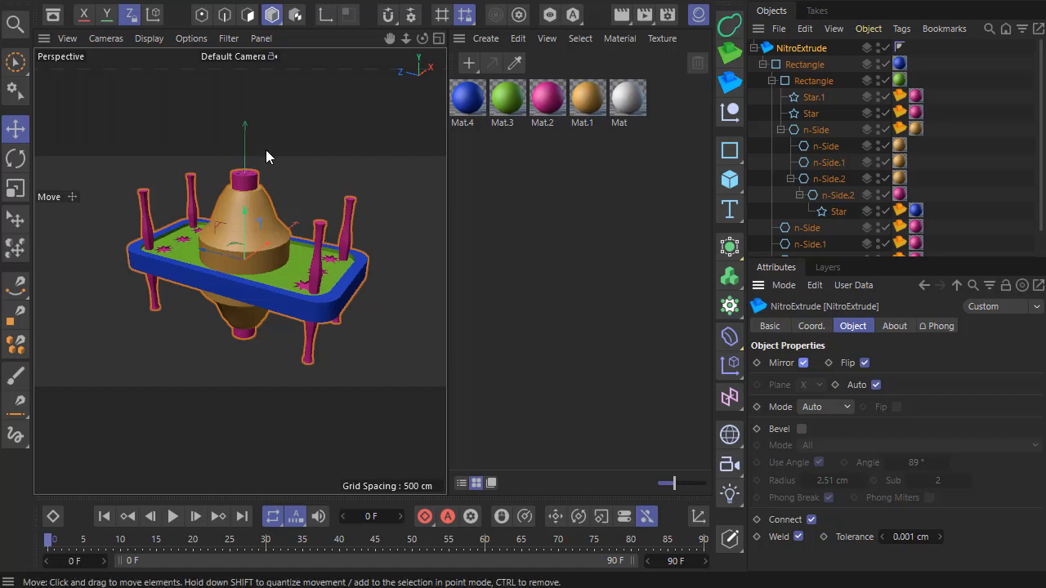
{"action": "left_click", "coordinate": [803, 363]}
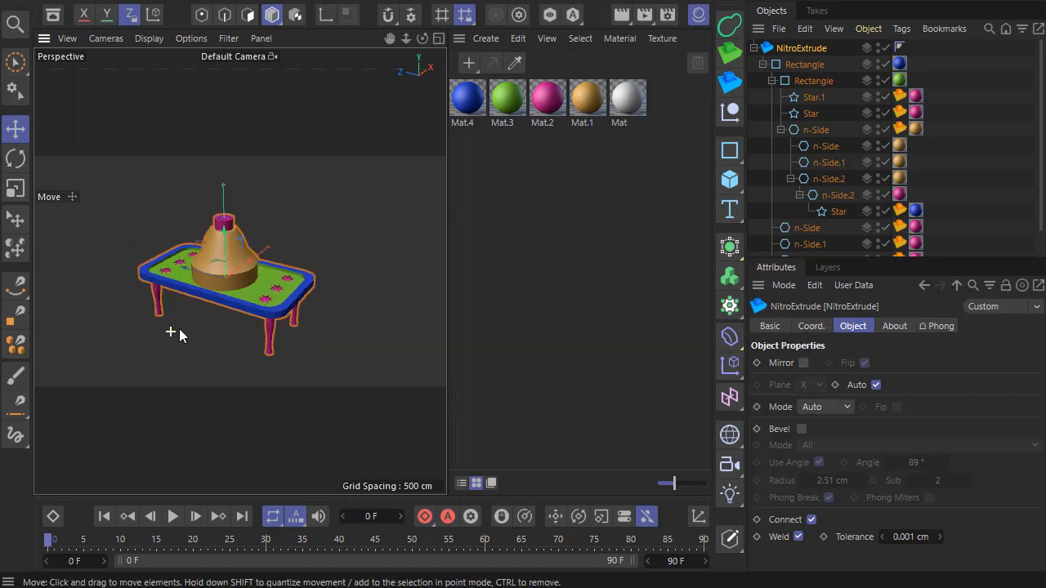
Try a weld tolerance of 0.541 cm and conversion of the NitroExtrude object to editable polygons, and undo both changes.
{"action": "scroll", "coordinate": [305, 335], "scroll_direction": "down", "scroll_amount": 2}
{"action": "scroll", "coordinate": [229, 305], "scroll_direction": "up", "scroll_amount": 2}
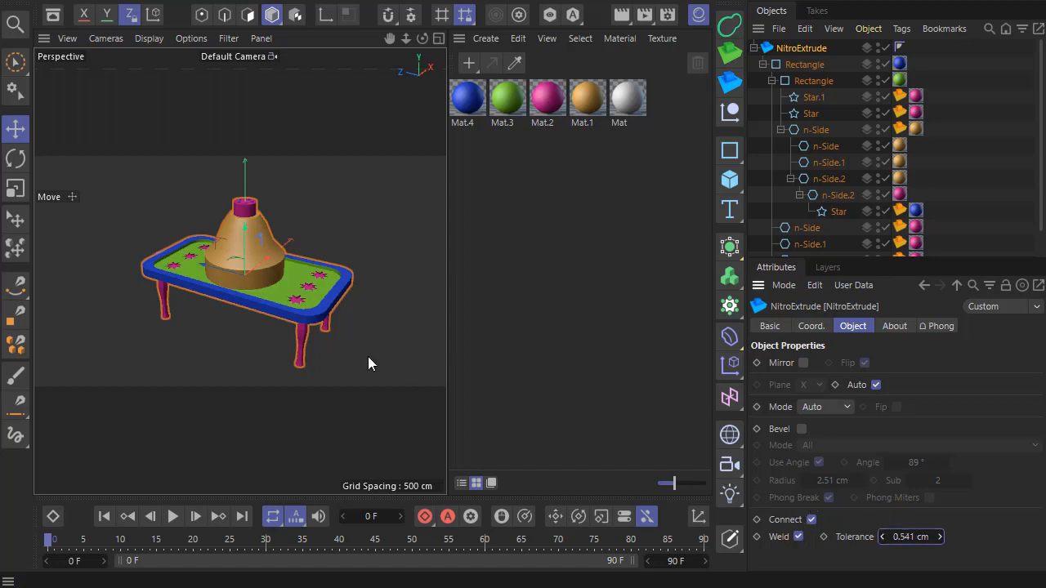
{"action": "left_click_drag", "start_coordinate": [368, 356], "coordinate": [193, 341]}
{"action": "left_click", "coordinate": [730, 538]}
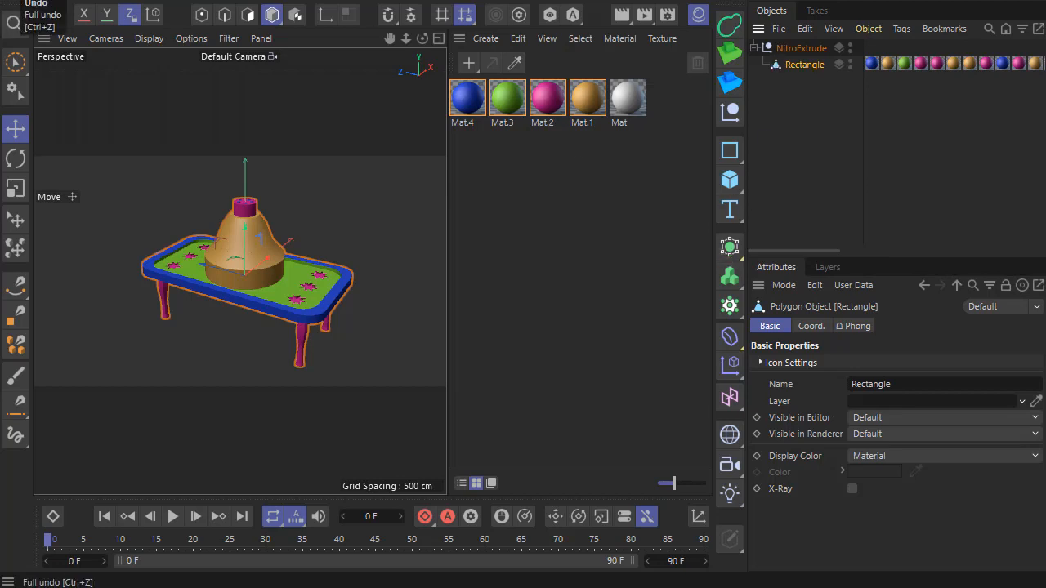
{"action": "key", "text": "ctrl+z"}
{"action": "key", "text": "ctrl+z"}
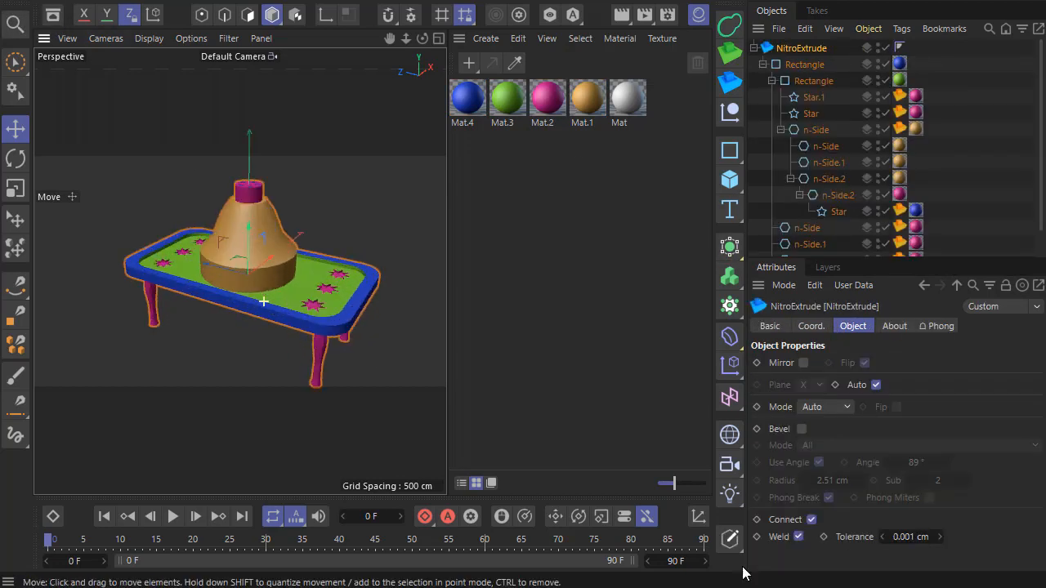
Temporarily disable and re-enable the centrepiece's parent n-Side spline, and collapse and re-expand its child hierarchy.
{"action": "scroll", "coordinate": [284, 326], "scroll_direction": "up", "scroll_amount": 3}
{"action": "scroll", "coordinate": [303, 317], "scroll_direction": "up", "scroll_amount": 5}
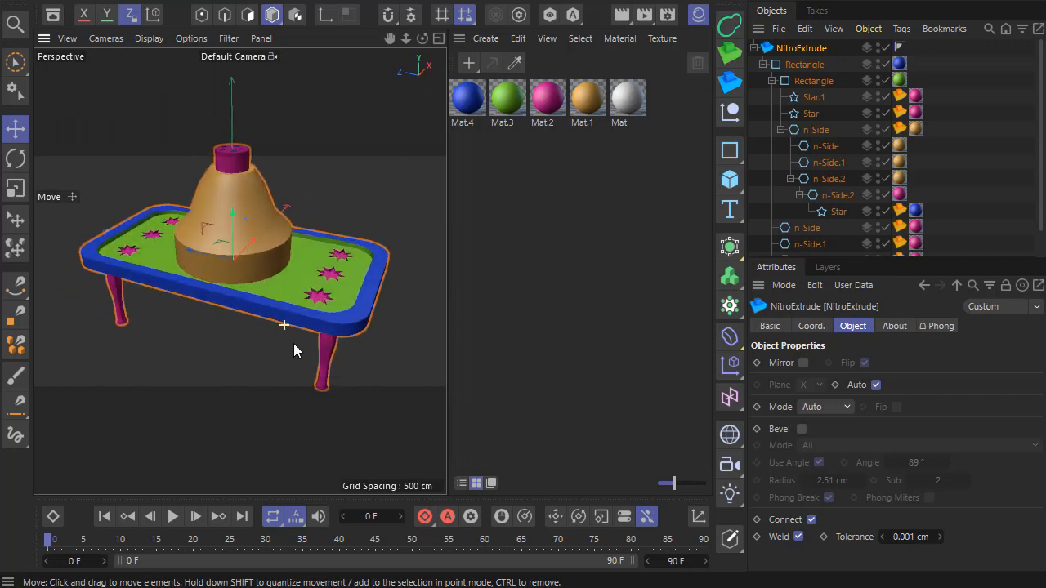
{"action": "scroll", "coordinate": [233, 322], "scroll_direction": "down", "scroll_amount": 4}
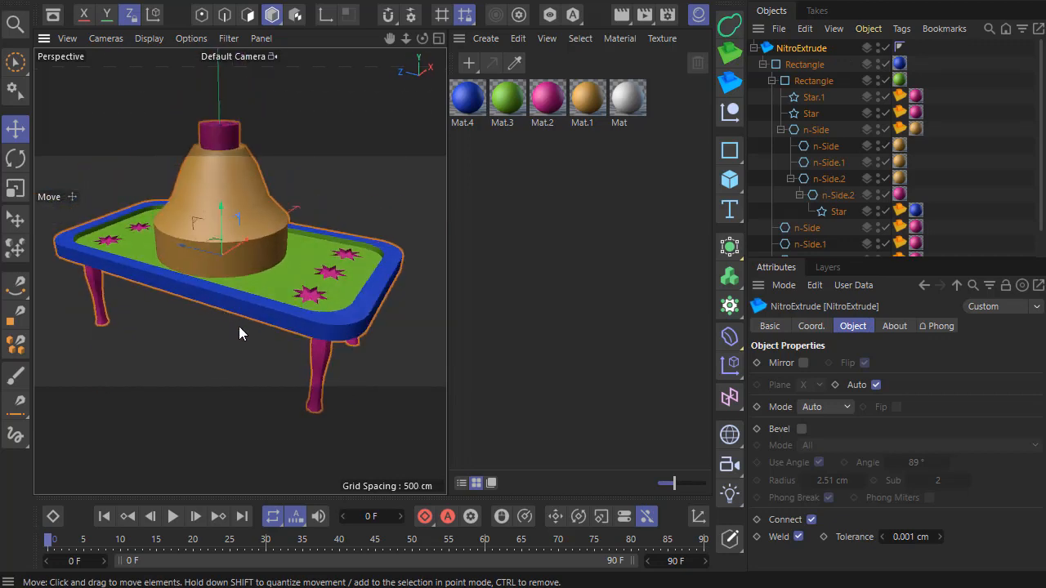
{"action": "left_click", "coordinate": [884, 129]}
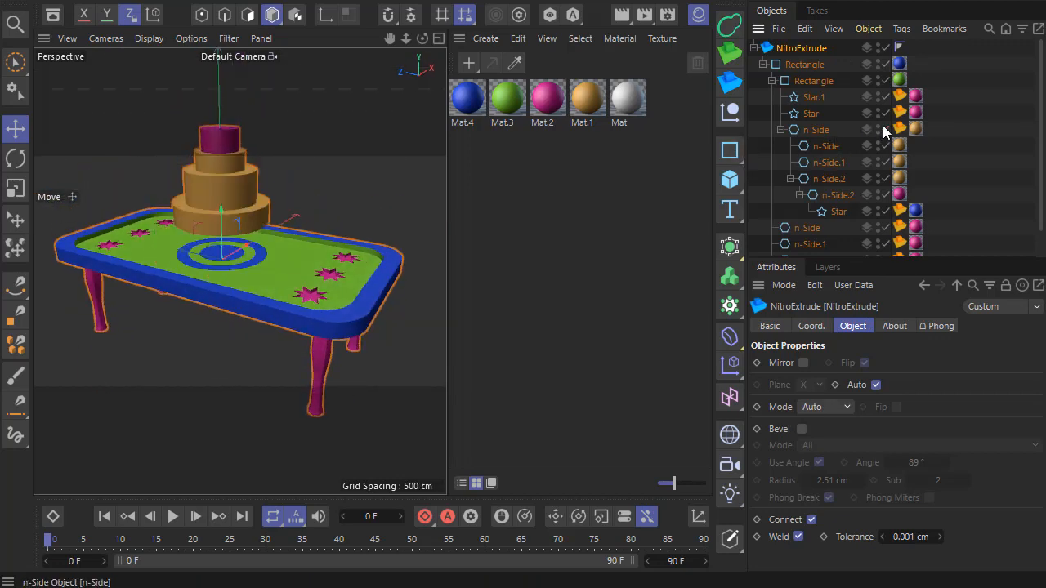
{"action": "left_click", "coordinate": [884, 128]}
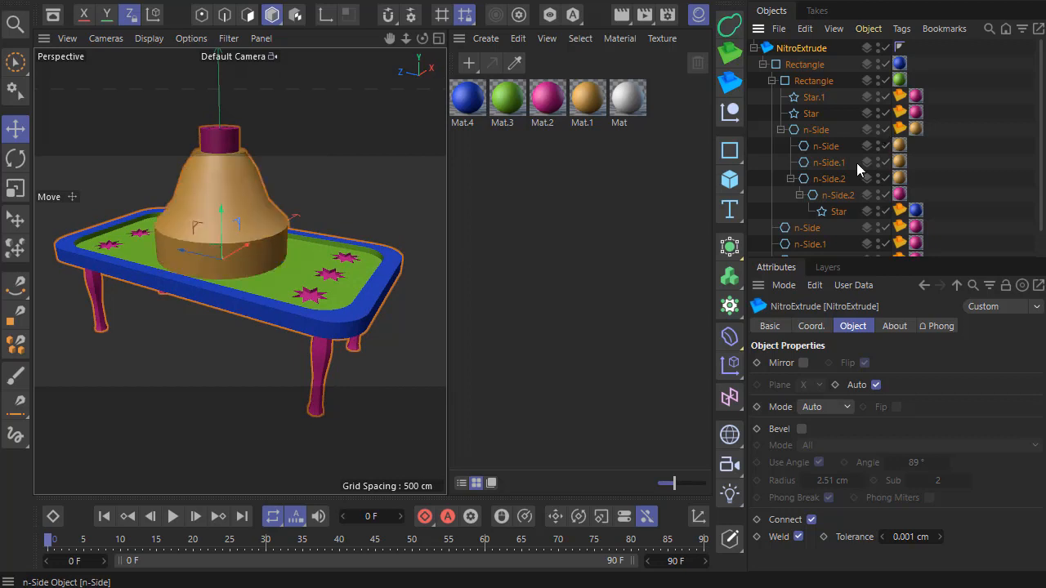
{"action": "left_click", "coordinate": [781, 130]}
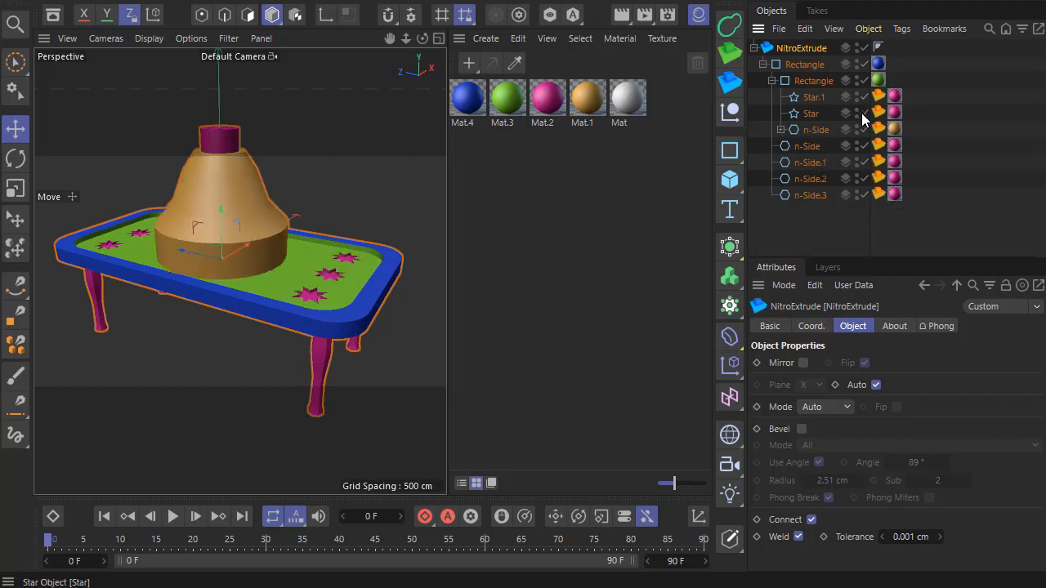
{"action": "left_click", "coordinate": [780, 130]}
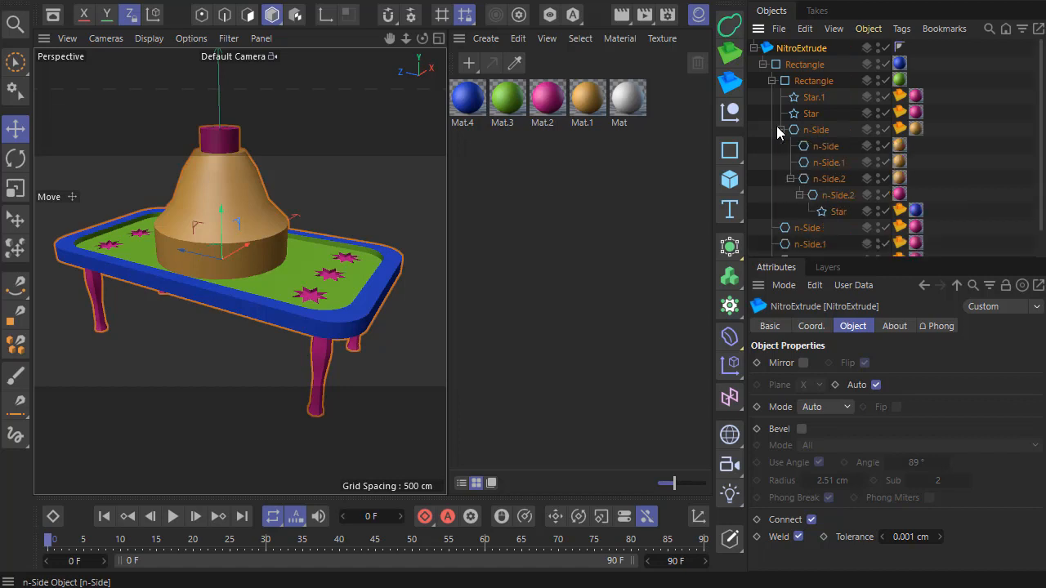
Convert the outer Rectangle to an editable spline and move two corner points at one short end outward about 32 cm.
{"action": "left_click_drag", "start_coordinate": [288, 285], "coordinate": [282, 296], "text": "alt"}
{"action": "scroll", "coordinate": [282, 296], "scroll_direction": "down", "scroll_amount": 3}
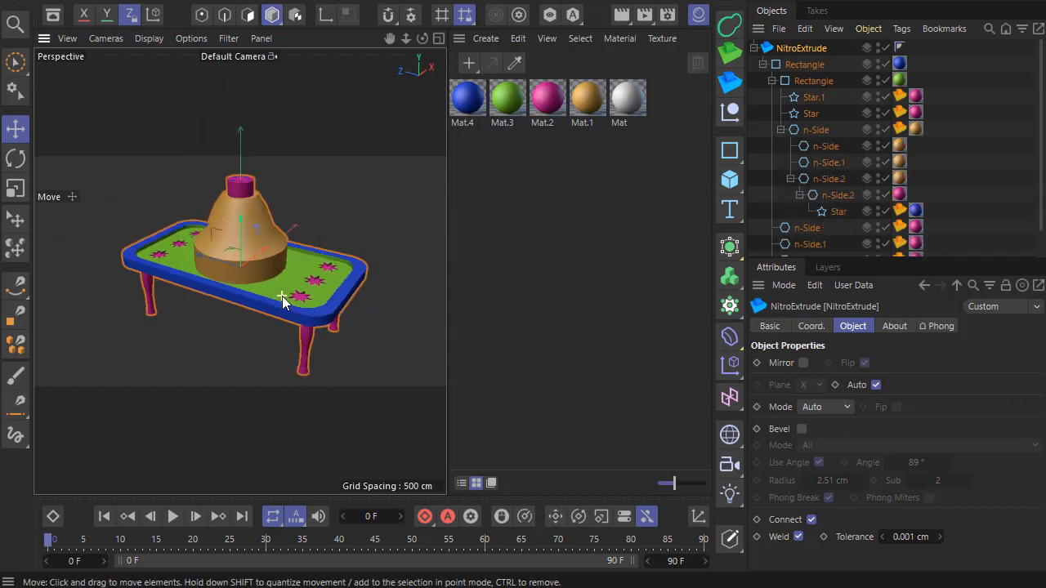
{"action": "scroll", "coordinate": [282, 295], "scroll_direction": "up", "scroll_amount": 1}
{"action": "left_click", "coordinate": [817, 82]}
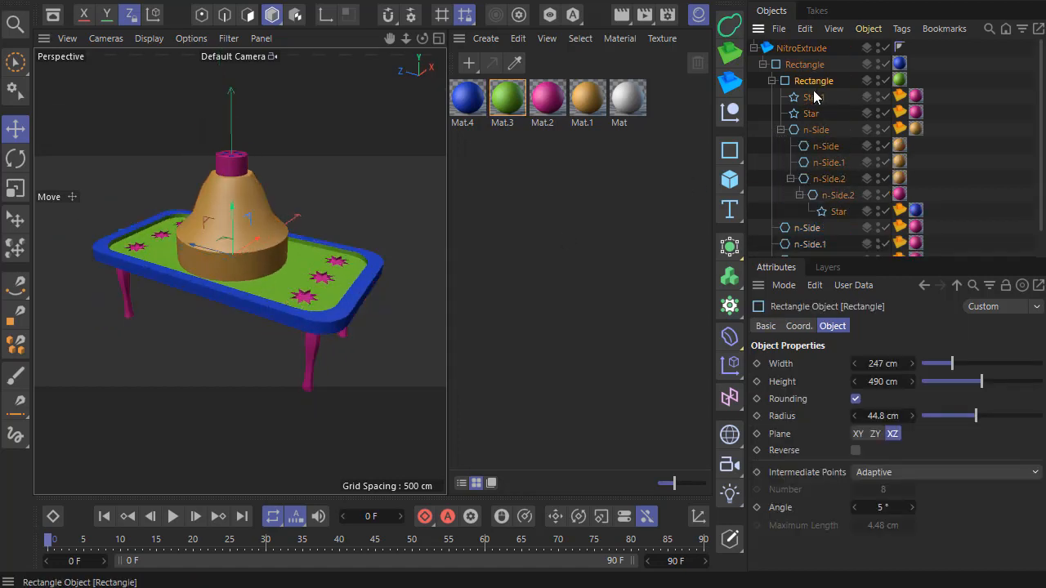
{"action": "left_click", "coordinate": [811, 65]}
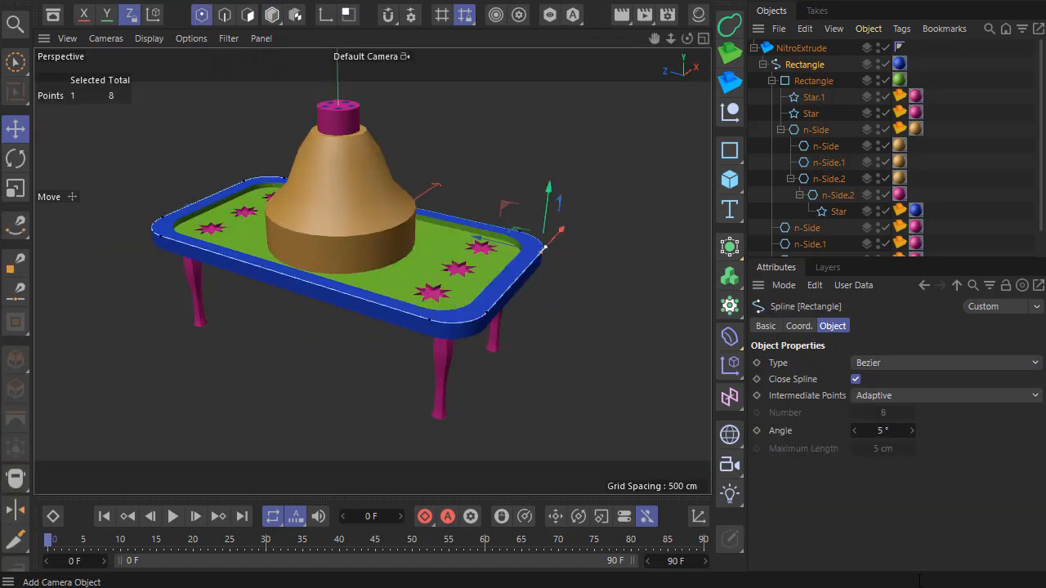
{"action": "left_click", "coordinate": [489, 325], "text": "shift"}
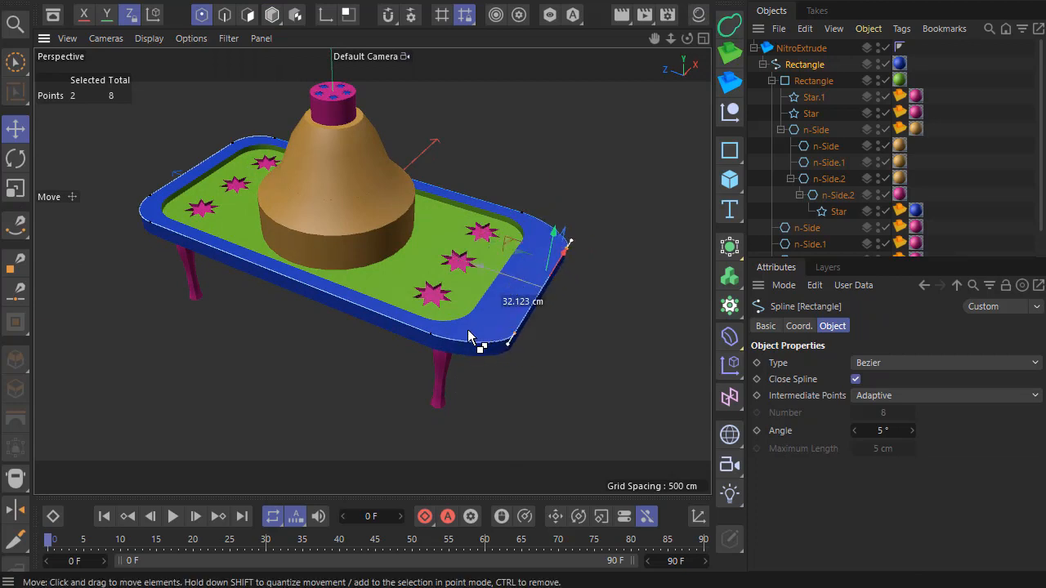
Try making the n-Side spline under the inner Rectangle editable and adjusting it in the viewport, and undo the changes.
{"action": "left_click", "coordinate": [809, 113]}
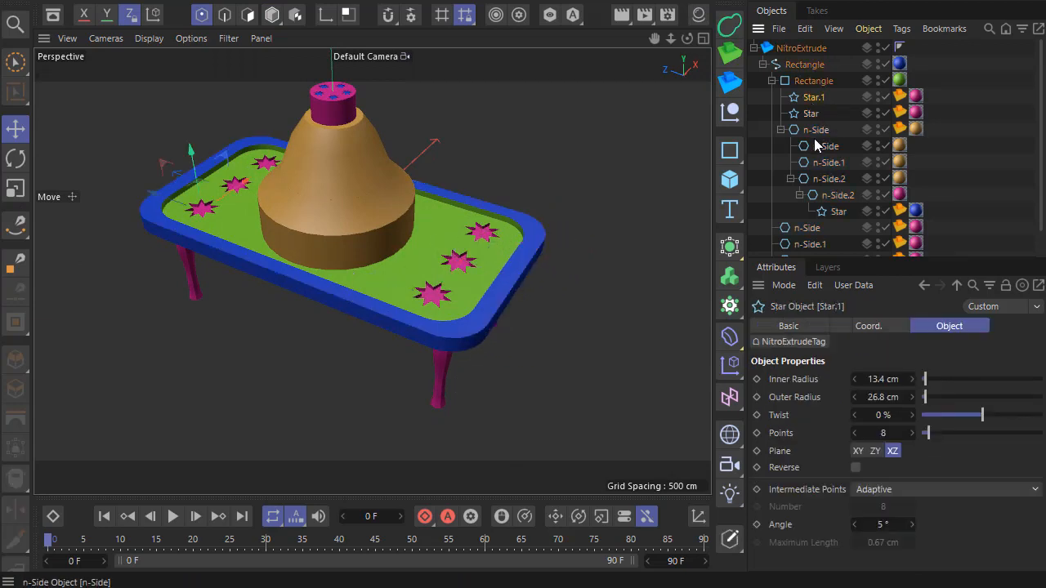
{"action": "left_click", "coordinate": [816, 143]}
{"action": "left_click", "coordinate": [816, 116]}
{"action": "left_click", "coordinate": [817, 143]}
{"action": "left_click", "coordinate": [818, 132]}
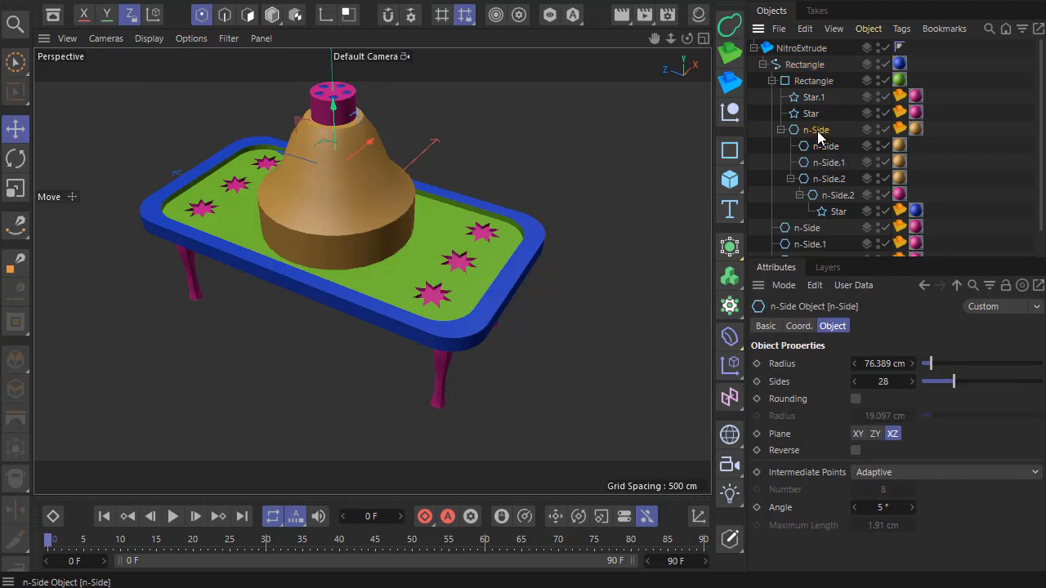
{"action": "left_click", "coordinate": [729, 535]}
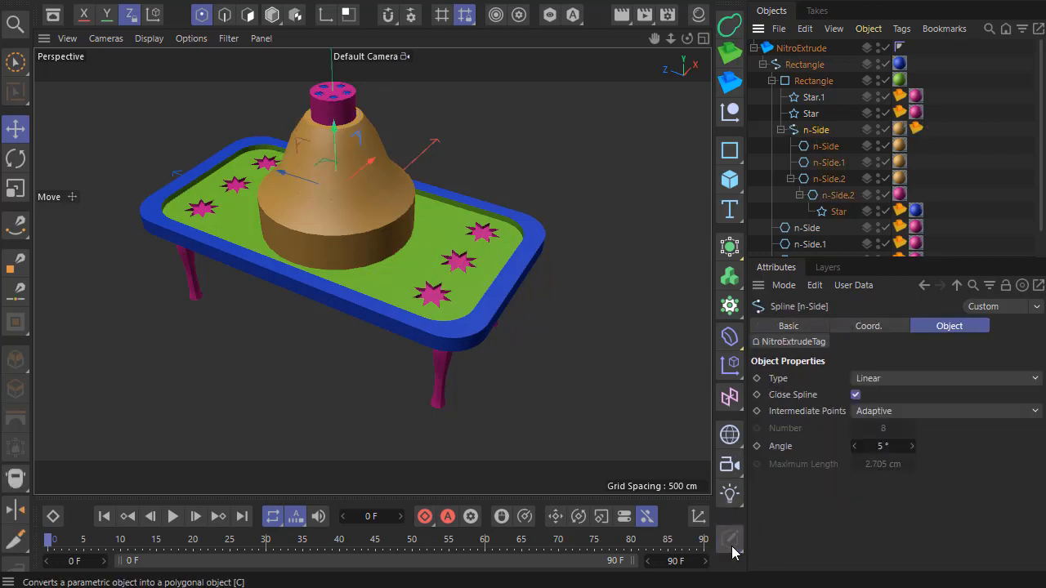
{"action": "left_click", "coordinate": [398, 222]}
{"action": "left_click_drag", "start_coordinate": [389, 216], "coordinate": [373, 215]}
{"action": "key", "text": "ctrl+z"}
{"action": "key", "text": "ctrl+z"}
{"action": "key", "text": "ctrl+z"}
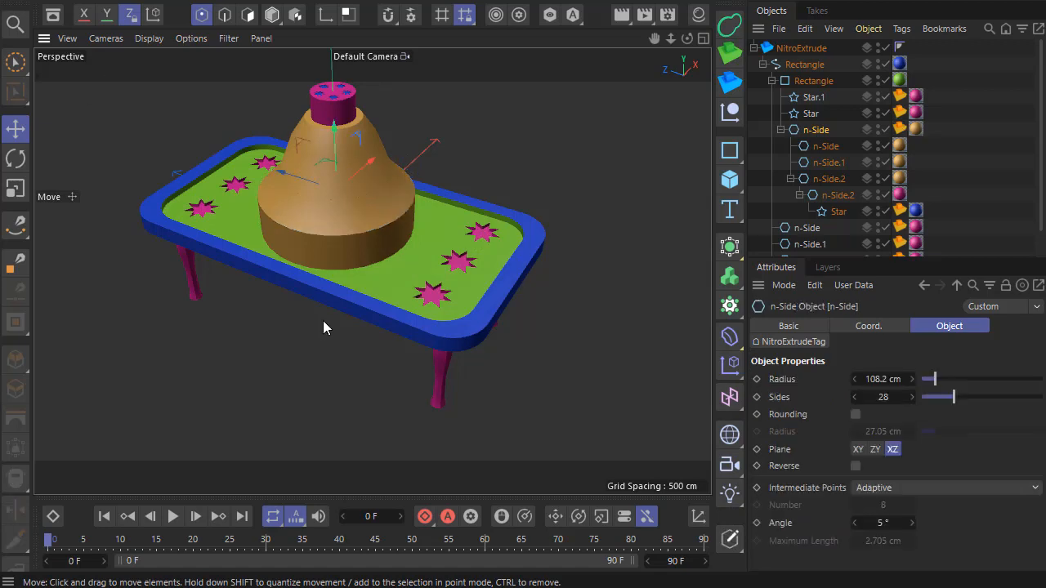
{"action": "scroll", "coordinate": [325, 325], "scroll_direction": "down", "scroll_amount": 3}
{"action": "scroll", "coordinate": [320, 297], "scroll_direction": "up", "scroll_amount": 1}
{"action": "left_click", "coordinate": [945, 145]}
{"action": "scroll", "coordinate": [266, 306], "scroll_direction": "down", "scroll_amount": 1}
{"action": "scroll", "coordinate": [287, 287], "scroll_direction": "up", "scroll_amount": 1}
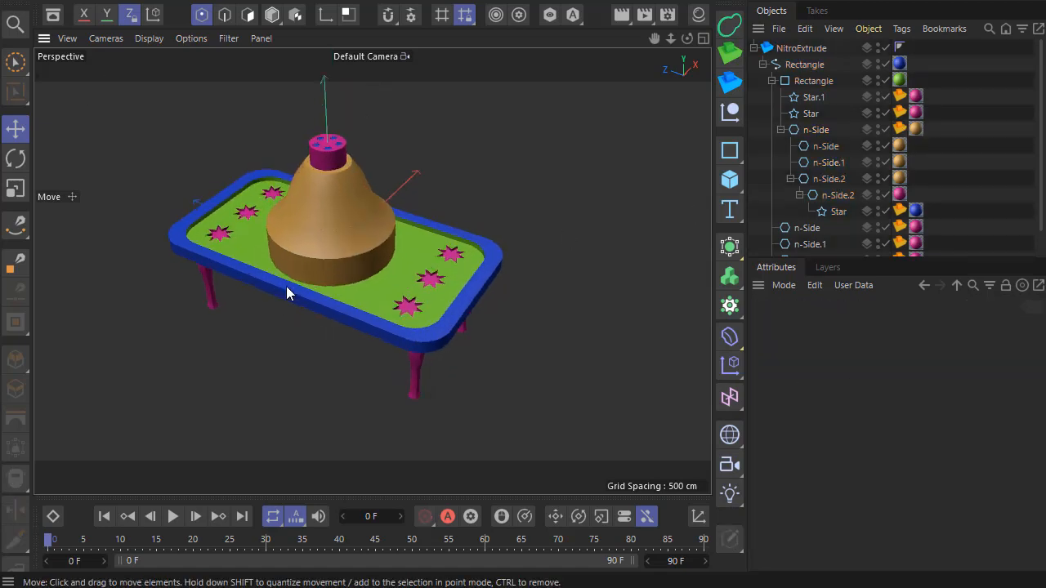
{"action": "scroll", "coordinate": [372, 274], "scroll_direction": "up", "scroll_amount": 1}
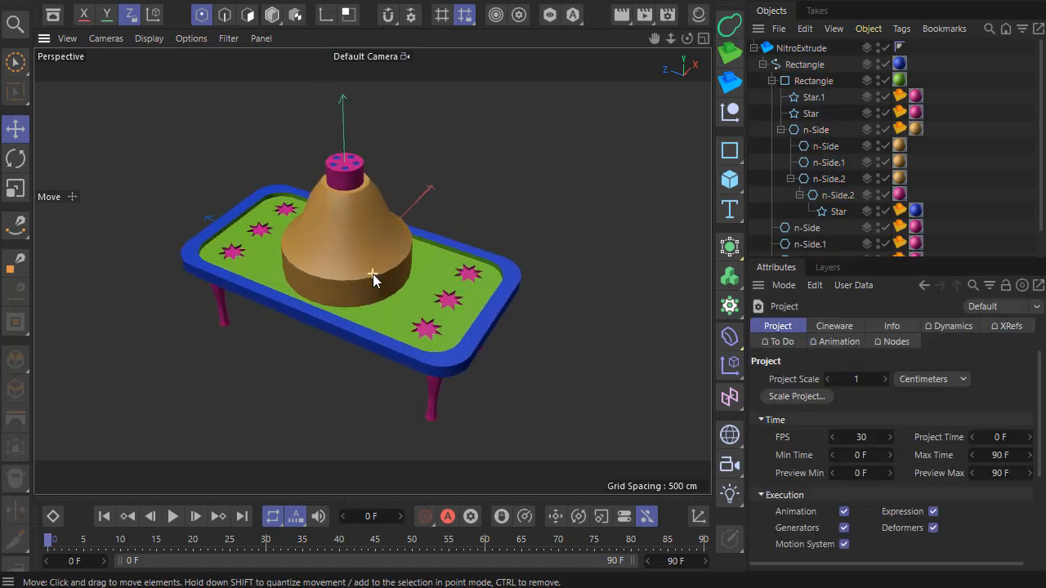
{"action": "scroll", "coordinate": [341, 247], "scroll_direction": "up", "scroll_amount": 1}
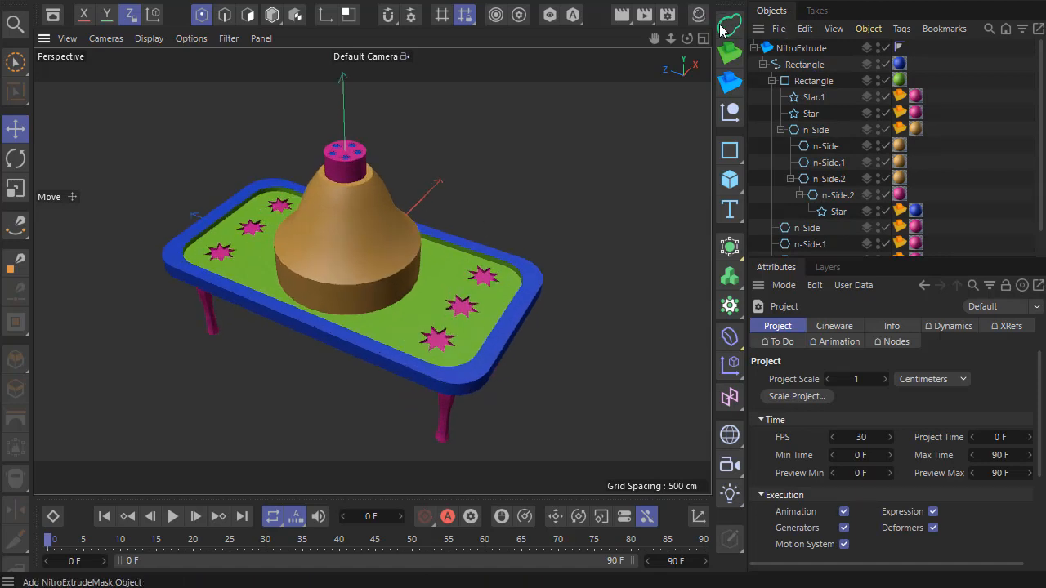
Delete the NitroExtrude object with its whole hierarchy to empty the scene.
{"action": "left_click", "coordinate": [799, 47]}
{"action": "key", "text": "Delete"}
{"action": "scroll", "coordinate": [341, 357], "scroll_direction": "down", "scroll_amount": 2}
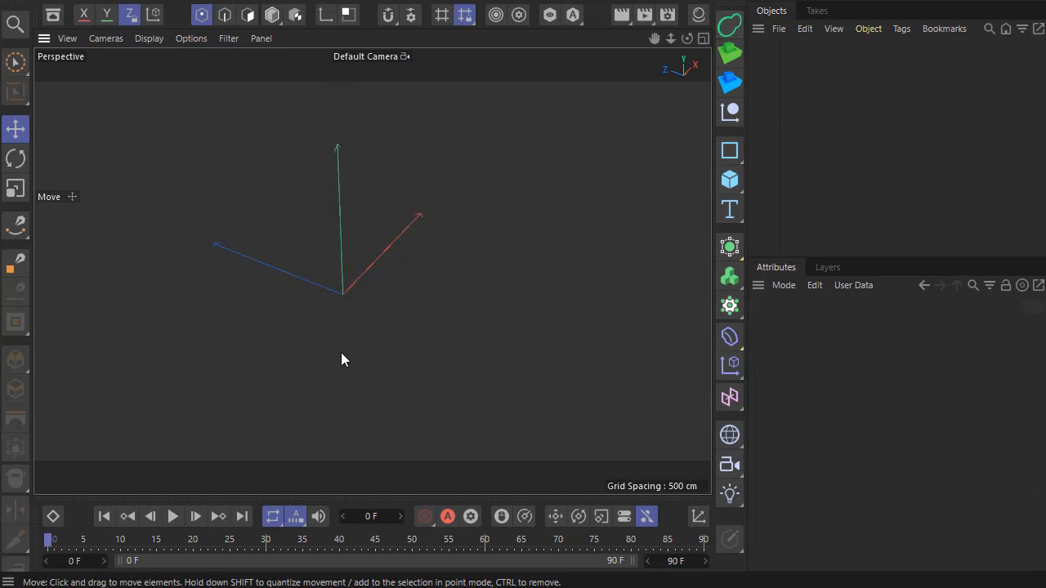
Add a NitroExtrudeMask object and place a new 400 by 400 cm rectangle spline inside it.
{"action": "left_click", "coordinate": [730, 27]}
{"action": "left_click", "coordinate": [730, 150]}
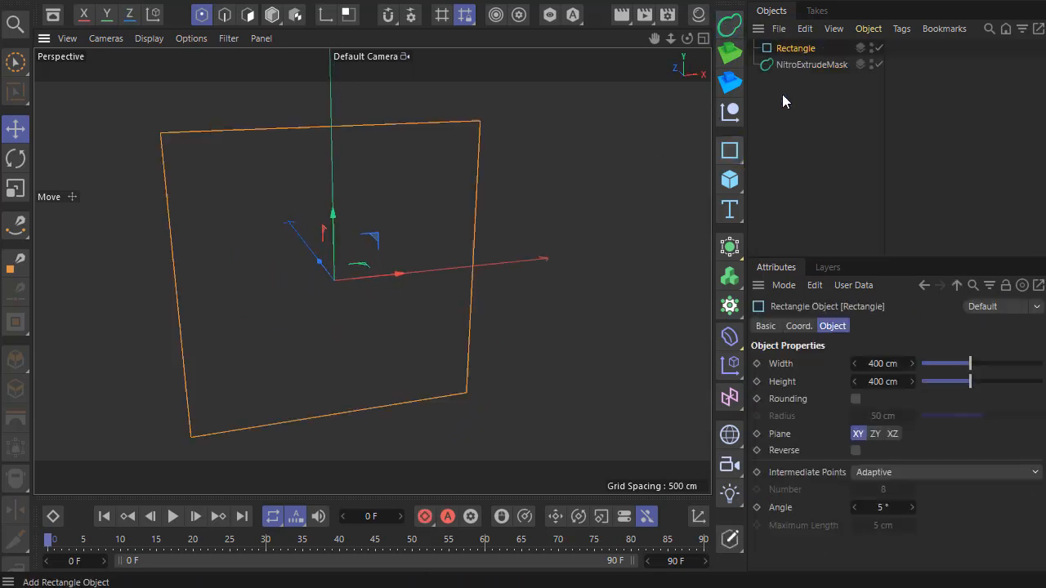
{"action": "left_click_drag", "start_coordinate": [793, 47], "coordinate": [789, 80]}
Duplicate the rectangle inside the mask and offset the copy sideways and down so the two outlines overlap.
{"action": "left_click_drag", "start_coordinate": [383, 274], "coordinate": [546, 258]}
{"action": "scroll", "coordinate": [448, 215], "scroll_direction": "down", "scroll_amount": 3}
{"action": "left_click_drag", "start_coordinate": [480, 185], "coordinate": [479, 230]}
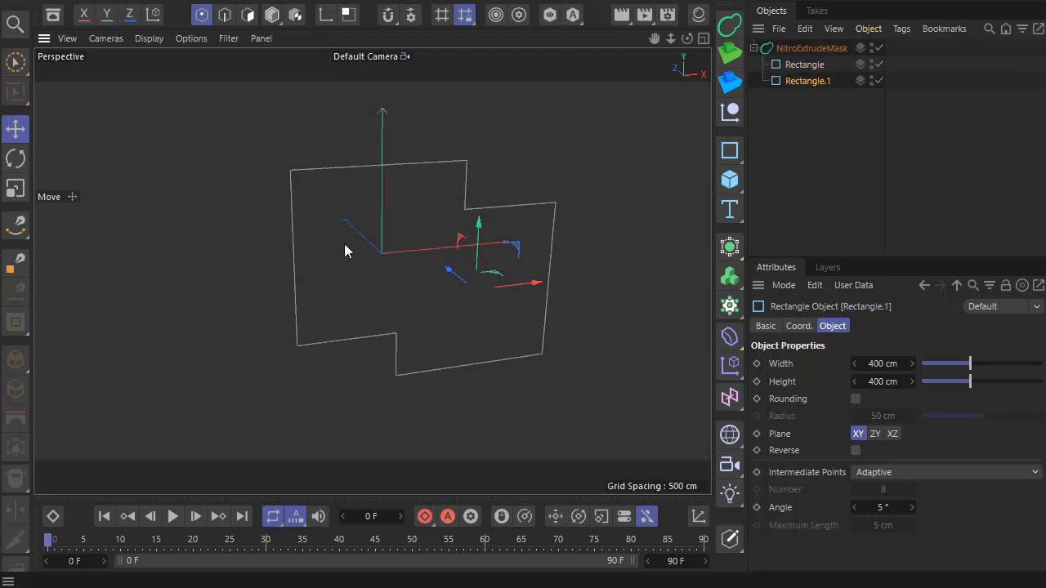
{"action": "left_click_drag", "start_coordinate": [345, 250], "coordinate": [321, 249], "text": "alt"}
{"action": "left_click_drag", "start_coordinate": [504, 288], "coordinate": [507, 288]}
{"action": "left_click_drag", "start_coordinate": [472, 252], "coordinate": [472, 263]}
{"action": "scroll", "coordinate": [315, 273], "scroll_direction": "down", "scroll_amount": 3}
{"action": "scroll", "coordinate": [314, 268], "scroll_direction": "down", "scroll_amount": 1}
{"action": "scroll", "coordinate": [482, 292], "scroll_direction": "up", "scroll_amount": 2}
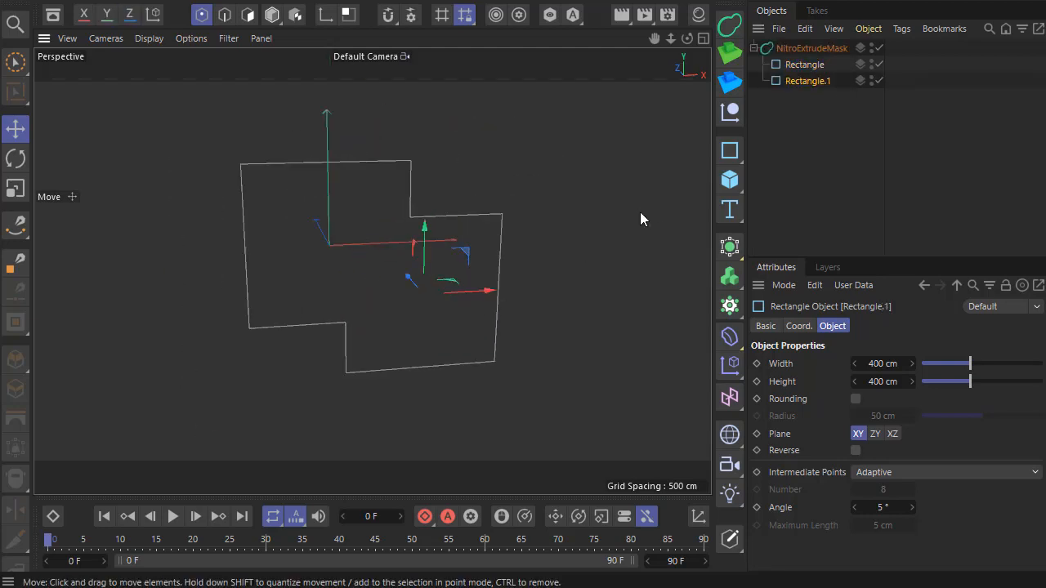
Try a third rectangle in the mask by duplicating Rectangle.1 sideways and lowering the copy, and undo it.
{"action": "left_click_drag", "start_coordinate": [482, 299], "coordinate": [602, 299], "text": "ctrl"}
{"action": "left_click_drag", "start_coordinate": [544, 225], "coordinate": [544, 263]}
{"action": "key", "text": "ctrl+z"}
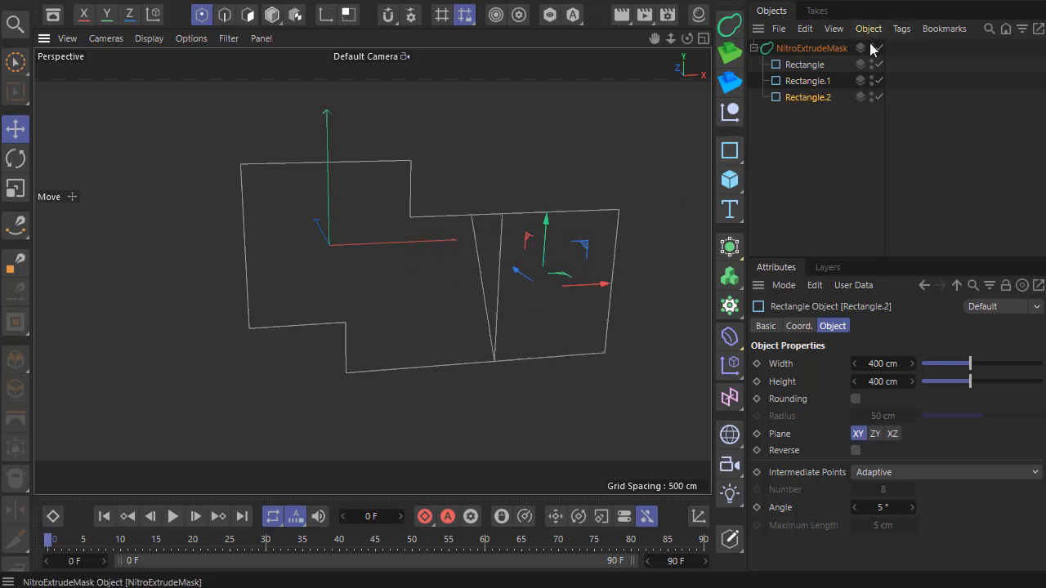
{"action": "key", "text": "ctrl+z"}
Enable Chamfer on the NitroExtrudeMask with a radius of 48 cm, trying out the Flat option.
{"action": "left_click", "coordinate": [817, 49]}
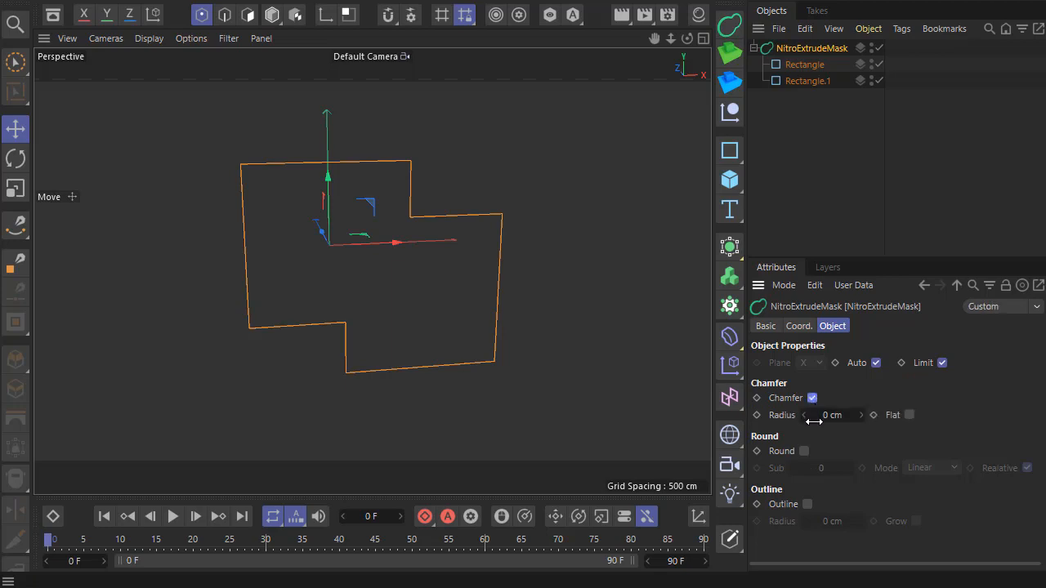
{"action": "left_click_drag", "start_coordinate": [861, 415], "coordinate": [861, 395]}
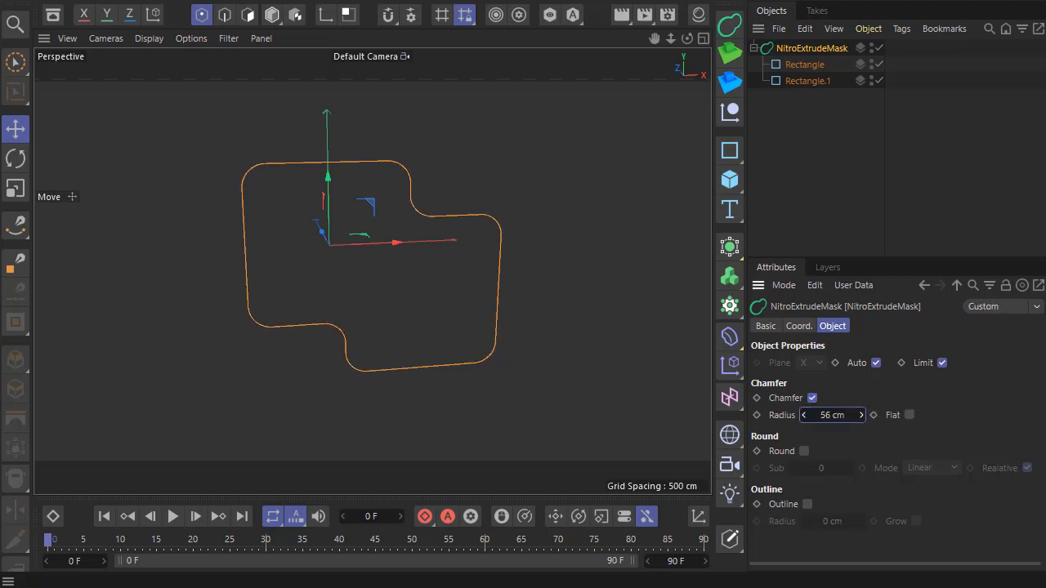
{"action": "left_click", "coordinate": [908, 415]}
Test the mask's Round option in Linear mode with Sub set to 2, and switch Round back off.
{"action": "left_click", "coordinate": [806, 452]}
{"action": "left_click_drag", "start_coordinate": [814, 468], "coordinate": [813, 455]}
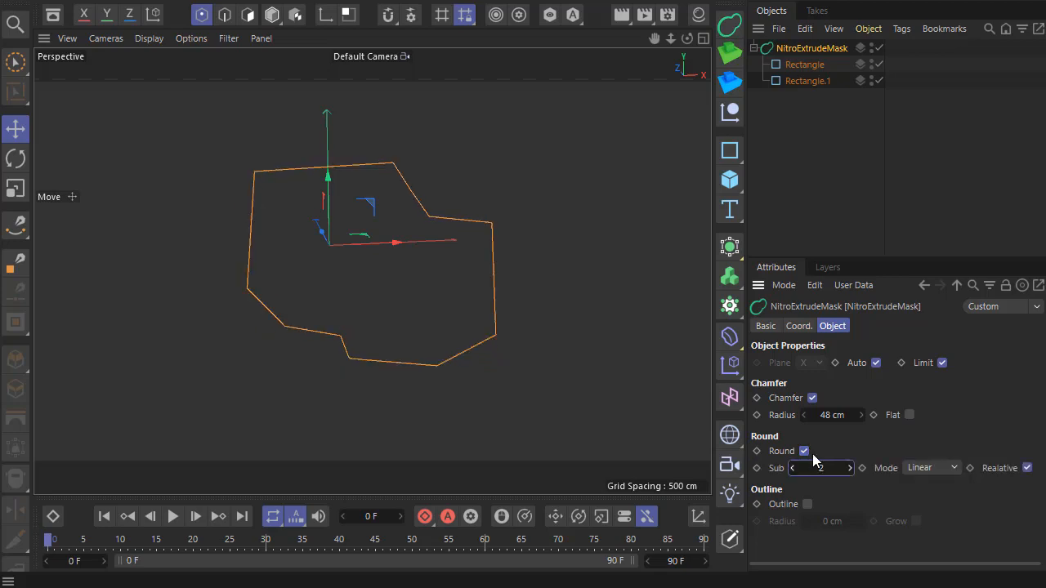
{"action": "left_click", "coordinate": [805, 451]}
Test the mask's Outline option at a 128 cm radius, toggling Grow, and switch Outline back off.
{"action": "left_click", "coordinate": [807, 504]}
{"action": "left_click_drag", "start_coordinate": [860, 521], "coordinate": [860, 482]}
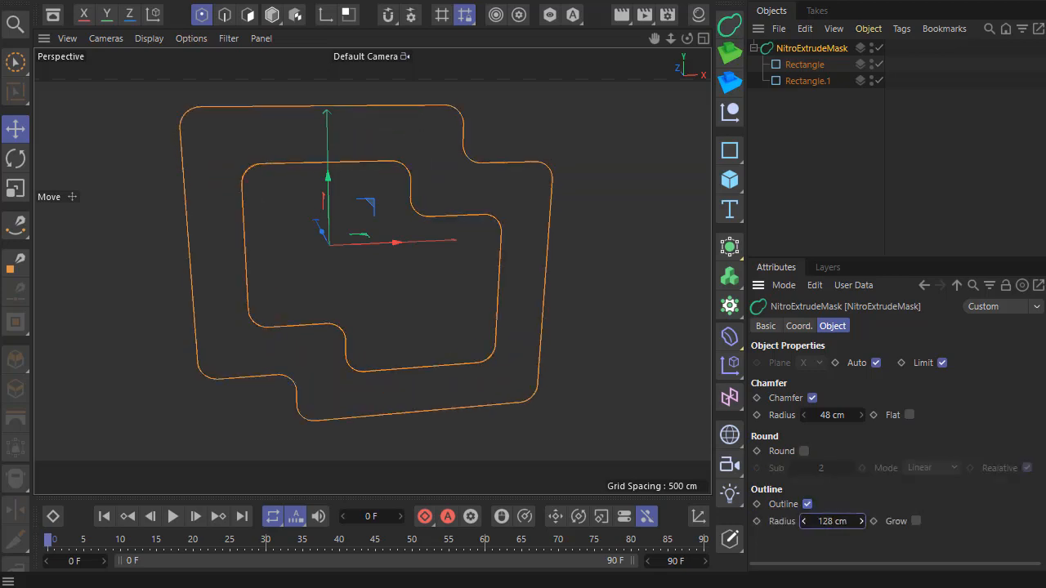
{"action": "left_click", "coordinate": [915, 522]}
{"action": "left_click", "coordinate": [915, 521]}
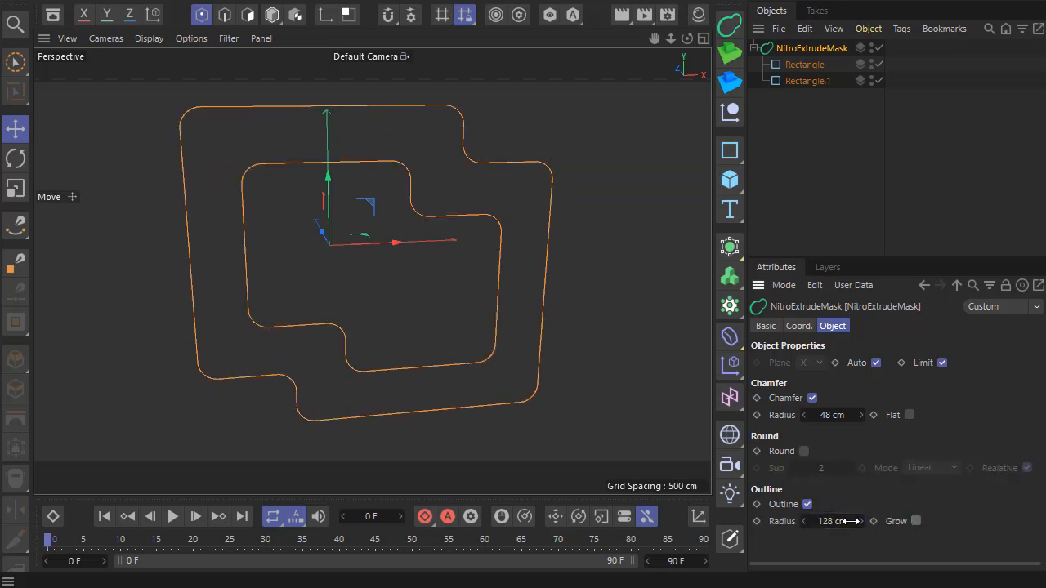
{"action": "left_click", "coordinate": [807, 504]}
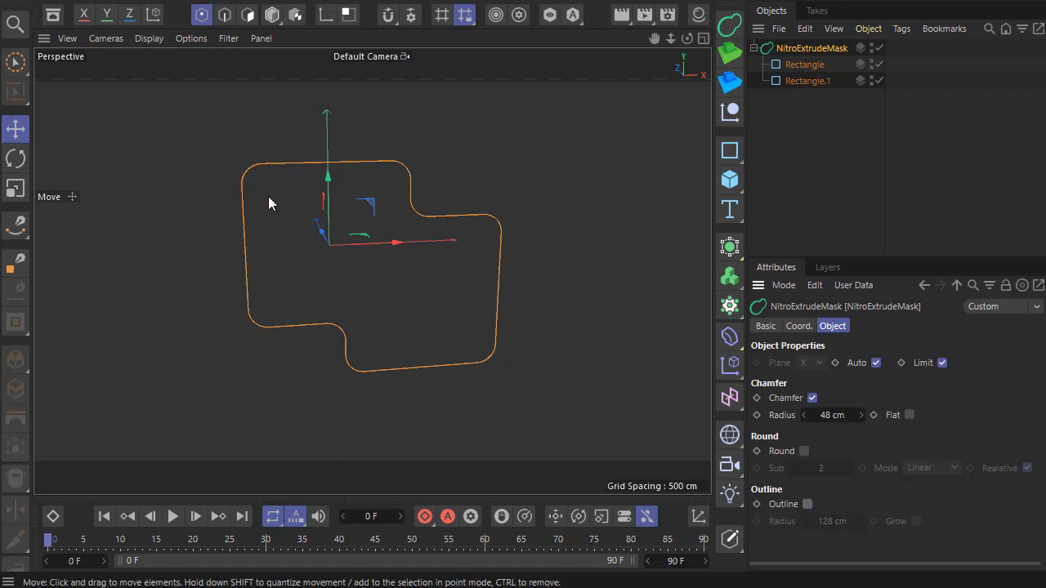
Scale the NitroExtrudeMask down uniformly to about half its size.
{"action": "left_click", "coordinate": [15, 188]}
{"action": "left_click_drag", "start_coordinate": [359, 235], "coordinate": [278, 235]}
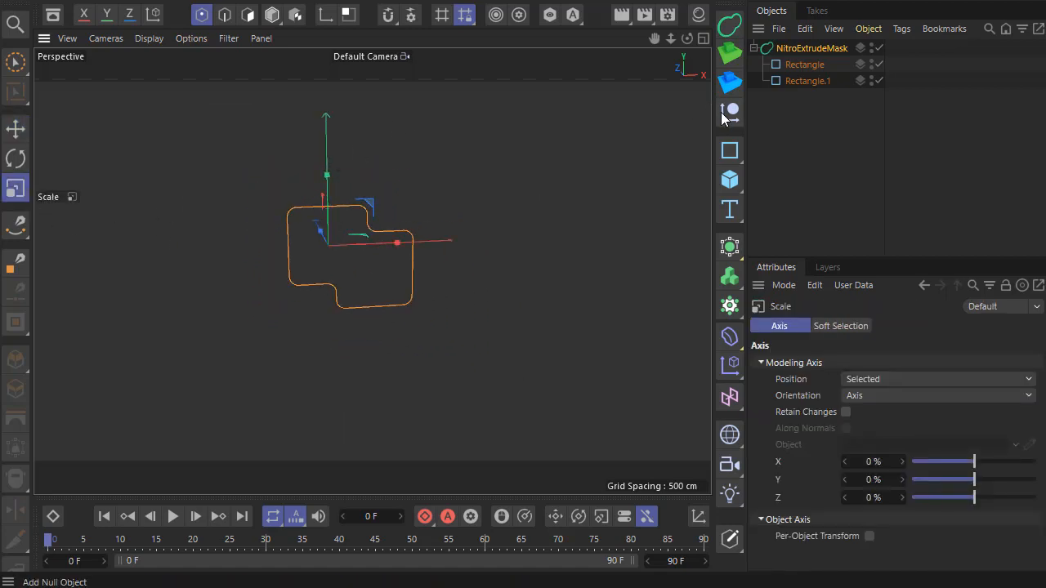
Add a Sweep object containing the NitroExtrudeMask as path and a new 400 by 400 cm rectangle above it as profile.
{"action": "left_click", "coordinate": [725, 275]}
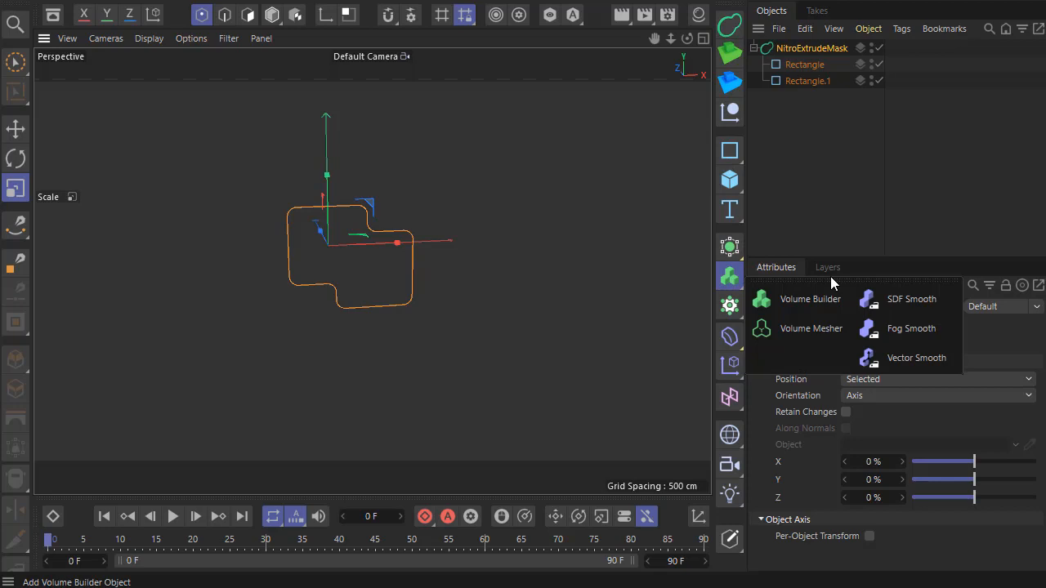
{"action": "left_click", "coordinate": [730, 246]}
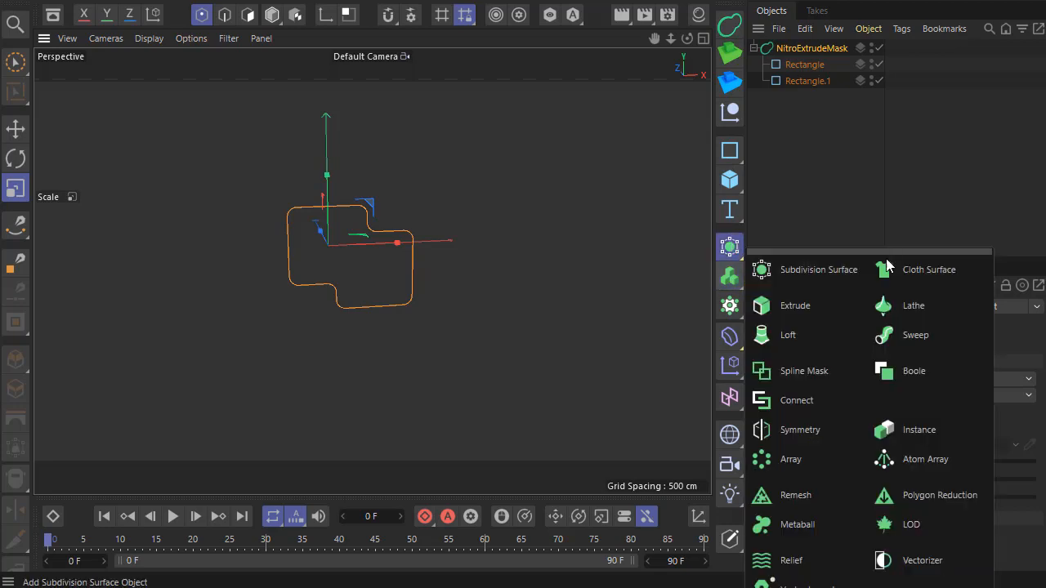
{"action": "left_click", "coordinate": [907, 335]}
{"action": "mouse_move", "coordinate": [791, 63]}
{"action": "left_mouse_down"}
{"action": "mouse_move", "coordinate": [786, 49]}
{"action": "mouse_move", "coordinate": [789, 66]}
{"action": "left_mouse_up"}
{"action": "left_click", "coordinate": [730, 151]}
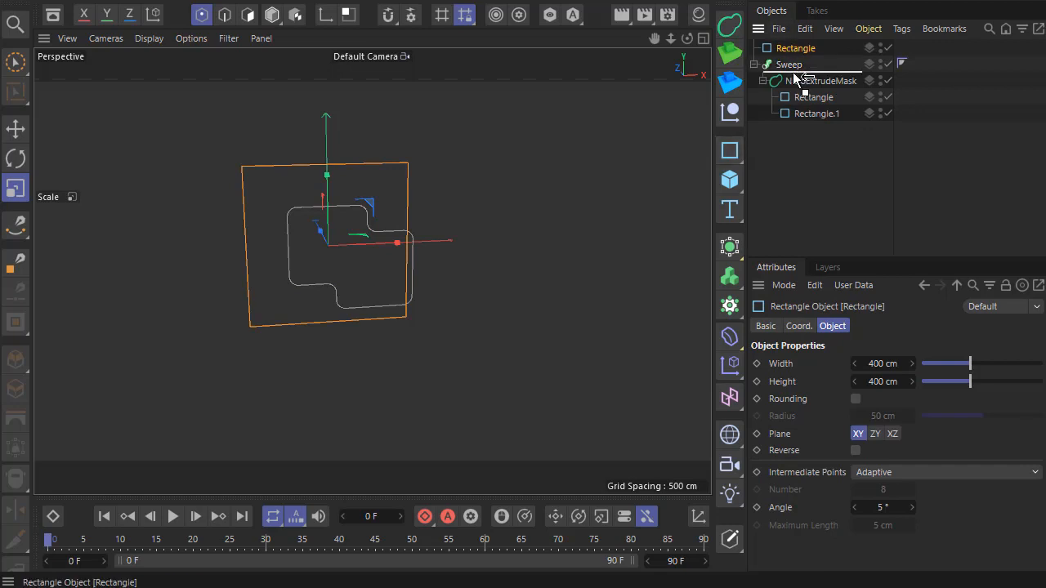
Scale the NitroExtrudeMask up uniformly until its chamfer radius is about 352 cm and the sweep forms a clean frame.
{"action": "left_click", "coordinate": [820, 81]}
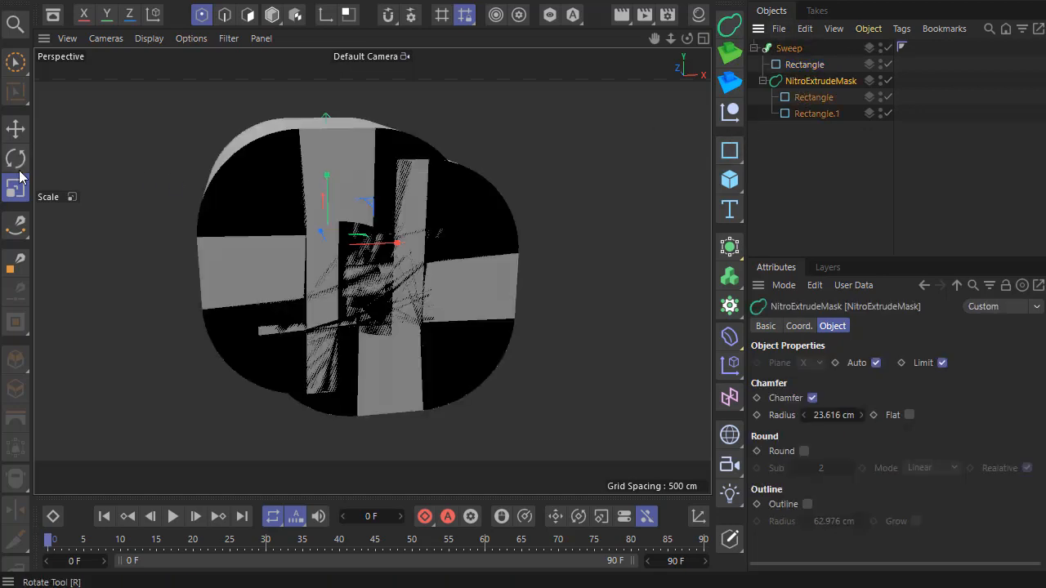
{"action": "left_click_drag", "start_coordinate": [410, 159], "coordinate": [508, 196]}
{"action": "scroll", "coordinate": [138, 191], "scroll_direction": "down", "scroll_amount": 7}
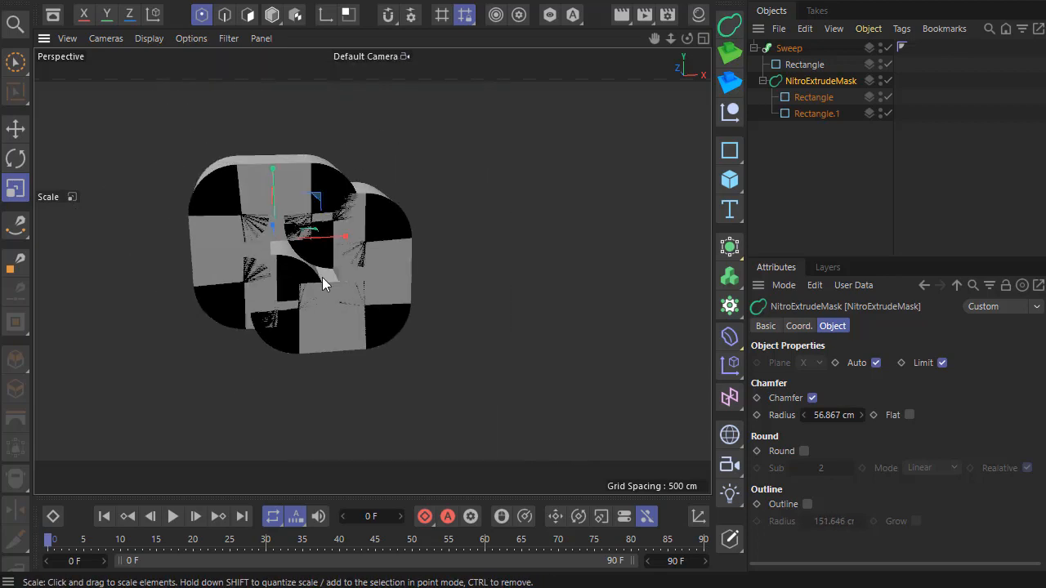
{"action": "scroll", "coordinate": [324, 280], "scroll_direction": "up", "scroll_amount": 3}
{"action": "scroll", "coordinate": [560, 265], "scroll_direction": "down", "scroll_amount": 1}
{"action": "left_click_drag", "start_coordinate": [559, 266], "coordinate": [660, 251]}
{"action": "scroll", "coordinate": [319, 276], "scroll_direction": "down", "scroll_amount": 8}
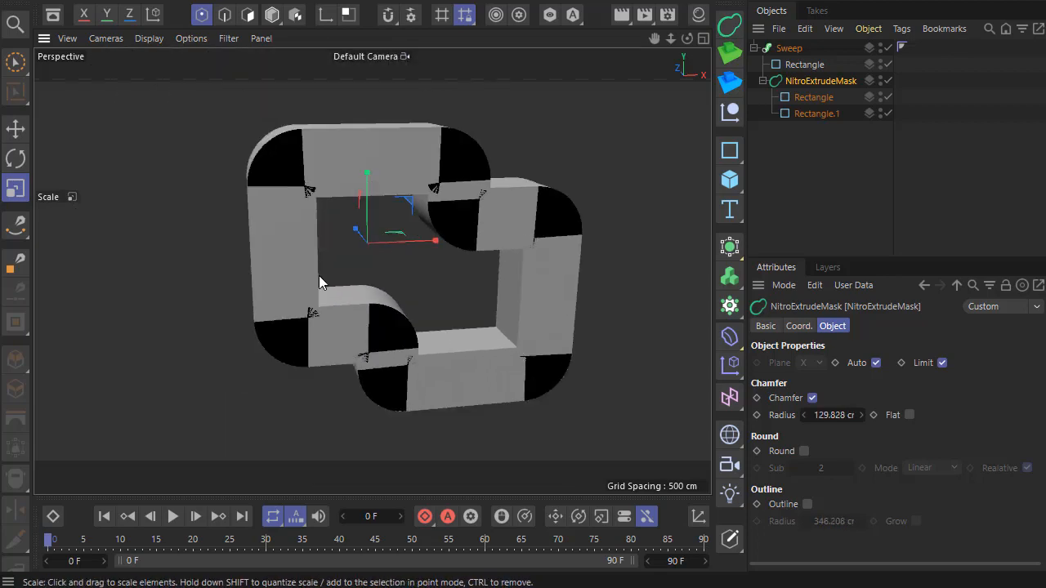
{"action": "left_click_drag", "start_coordinate": [534, 261], "coordinate": [672, 250]}
{"action": "scroll", "coordinate": [327, 250], "scroll_direction": "down", "scroll_amount": 6}
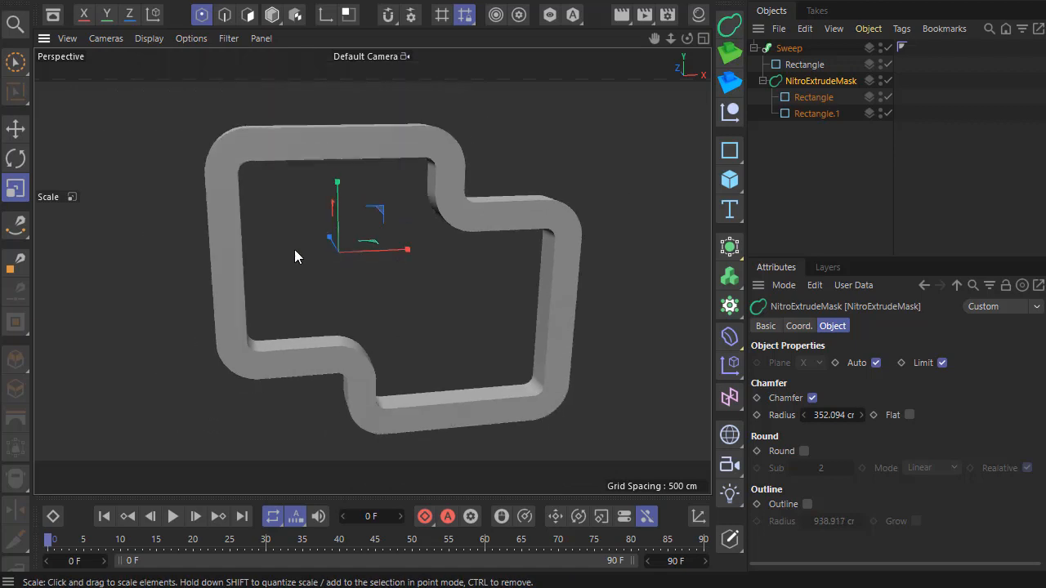
{"action": "scroll", "coordinate": [378, 250], "scroll_direction": "up", "scroll_amount": 4}
{"action": "scroll", "coordinate": [196, 238], "scroll_direction": "down", "scroll_amount": 2}
{"action": "scroll", "coordinate": [369, 280], "scroll_direction": "down", "scroll_amount": 3}
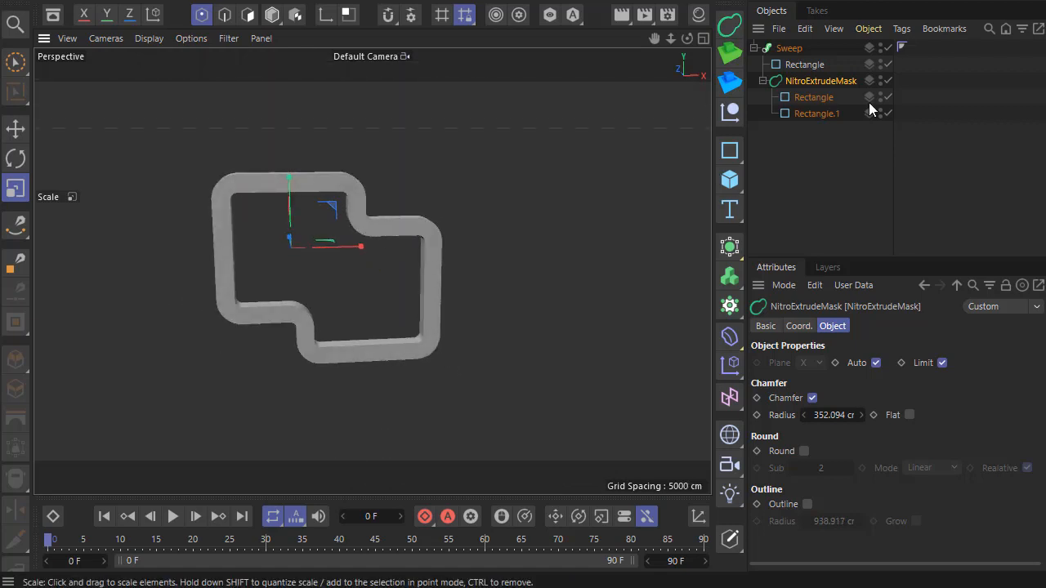
Duplicate Rectangle.1 inside the mask and move the copy diagonally down along X and Y to add another stair step.
{"action": "left_click", "coordinate": [811, 113]}
{"action": "left_click_drag", "start_coordinate": [807, 122], "coordinate": [807, 120], "text": "ctrl"}
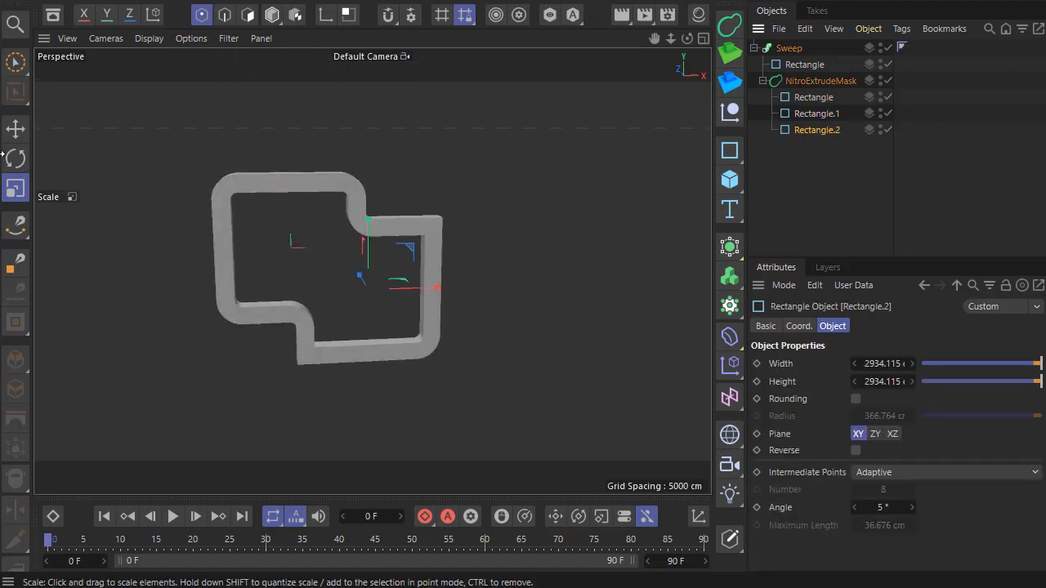
{"action": "left_click", "coordinate": [25, 130]}
{"action": "left_click_drag", "start_coordinate": [444, 275], "coordinate": [512, 341]}
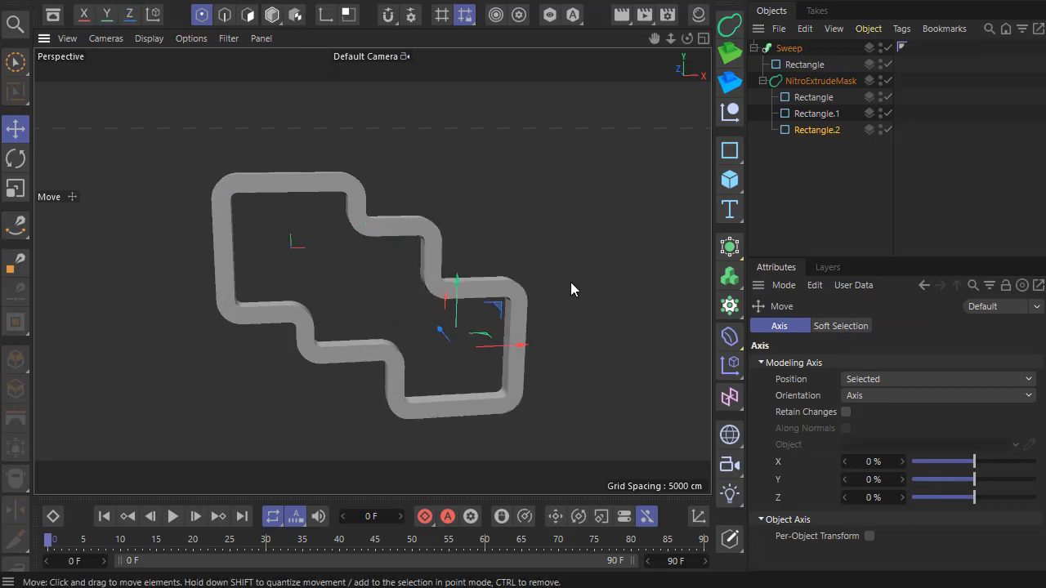
Add a six-sided n-Side spline and place it as the last child of the NitroExtrudeMask.
{"action": "left_click", "coordinate": [729, 150]}
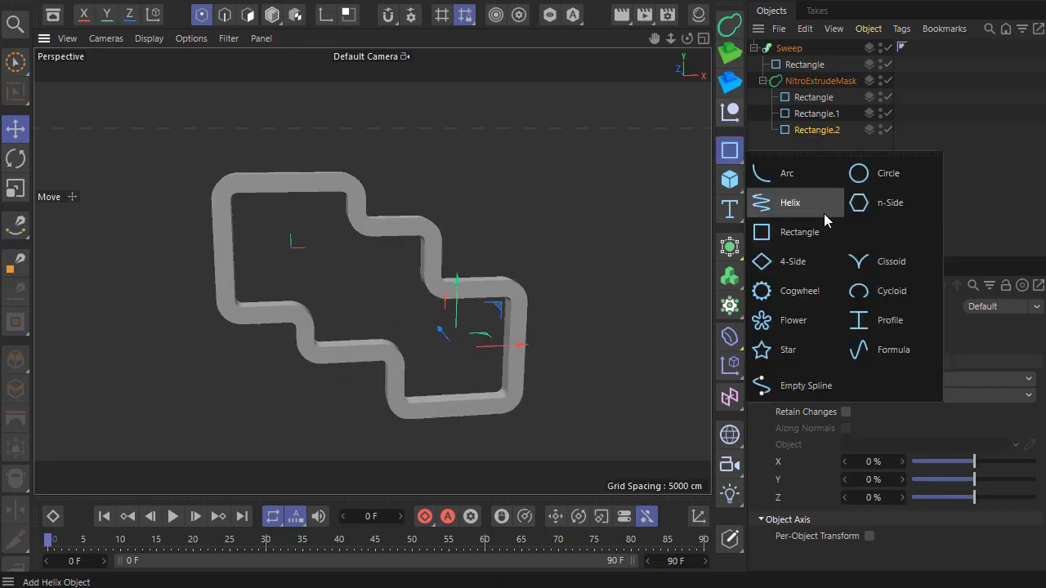
{"action": "left_click", "coordinate": [894, 201]}
{"action": "left_click_drag", "start_coordinate": [803, 59], "coordinate": [820, 149]}
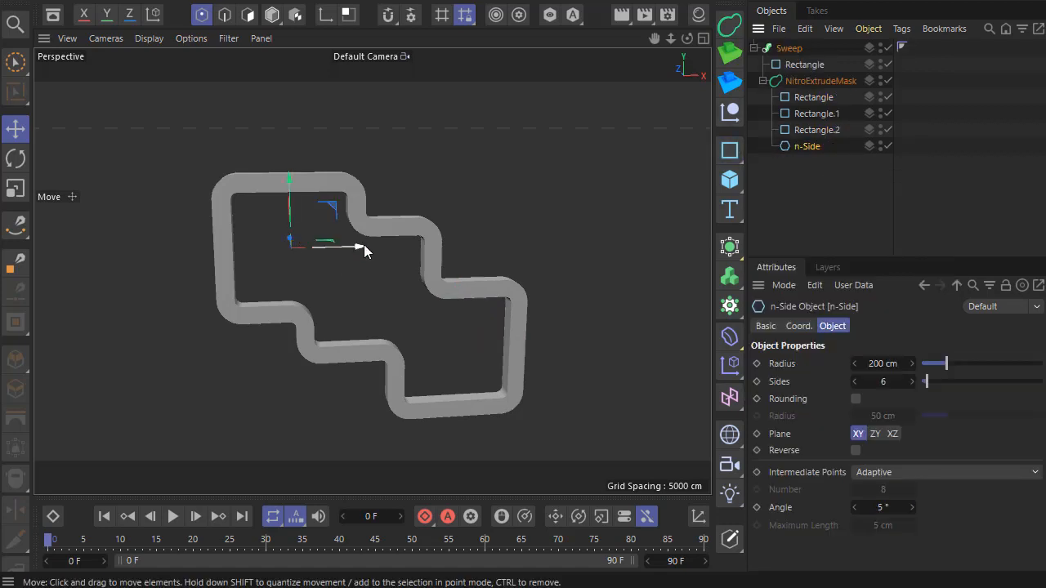
Move the n-Side spline along X beyond the stepped frame and scale it up until it merges with the outline.
{"action": "left_click_drag", "start_coordinate": [362, 247], "coordinate": [549, 260]}
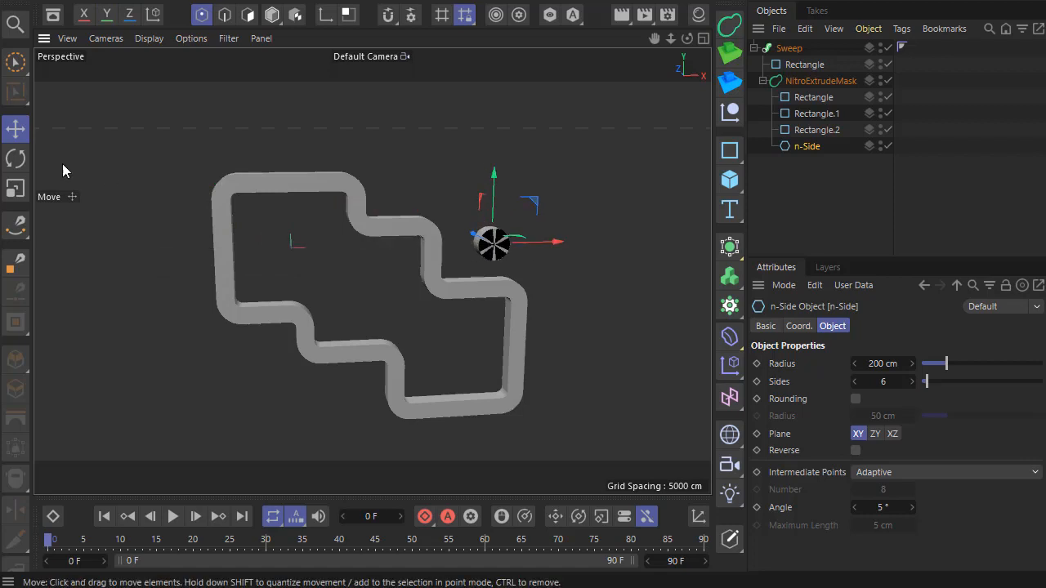
{"action": "key", "text": "t"}
{"action": "left_click_drag", "start_coordinate": [482, 236], "coordinate": [365, 179]}
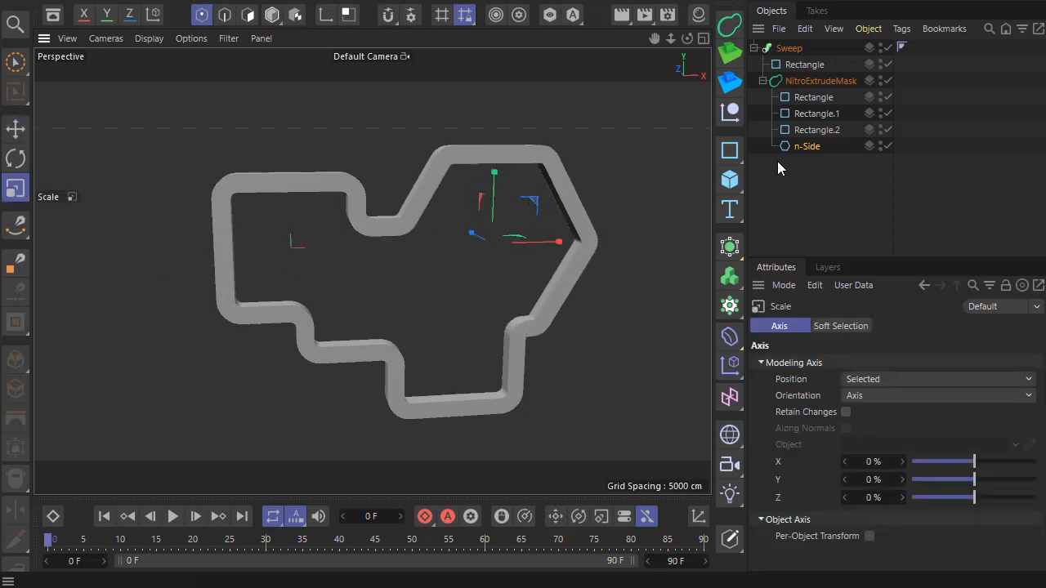
Assign a NitroExtrudeMask tag to the n-Side spline so it is subtracted from the mask outline.
{"action": "right_click", "coordinate": [802, 143]}
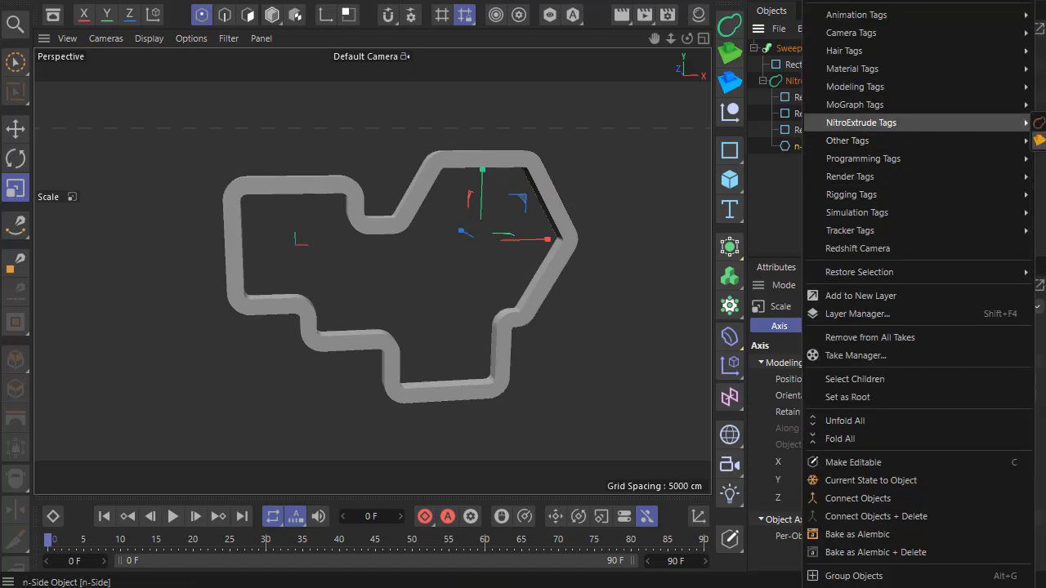
{"action": "left_click", "coordinate": [1038, 122]}
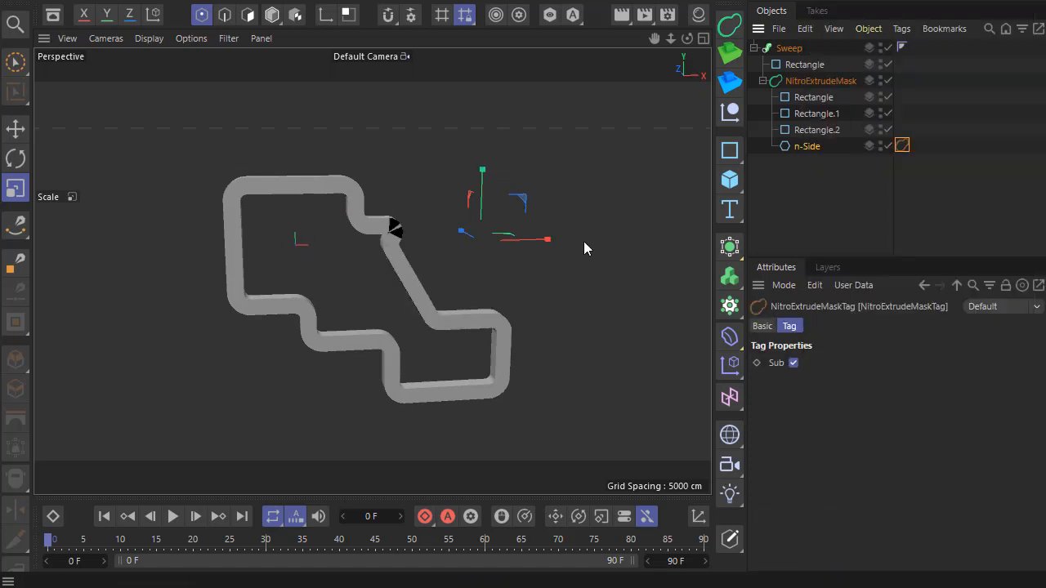
Try moving the n-Side spline along X and copying its NitroExtrudeMask tag to Rectangle.2, and undo these changes.
{"action": "key", "text": "e"}
{"action": "left_click_drag", "start_coordinate": [482, 204], "coordinate": [665, 213]}
{"action": "left_click_drag", "start_coordinate": [903, 136], "coordinate": [903, 130], "text": "ctrl"}
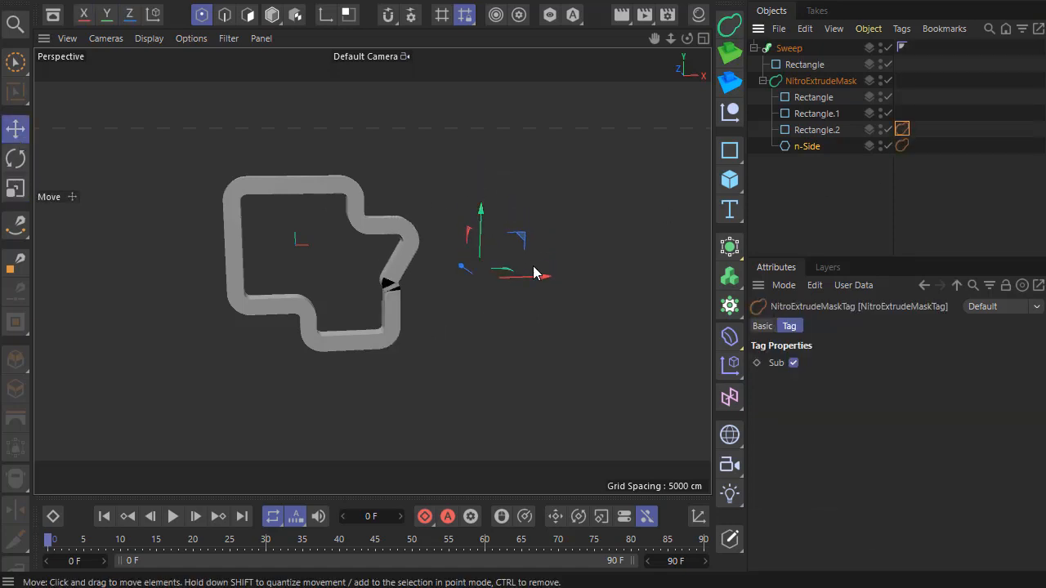
{"action": "key", "text": "ctrl+z"}
{"action": "key", "text": "ctrl+z"}
Delete the n-Side spline and Rectangle.2 from the NitroExtrudeMask.
{"action": "key", "text": "Delete"}
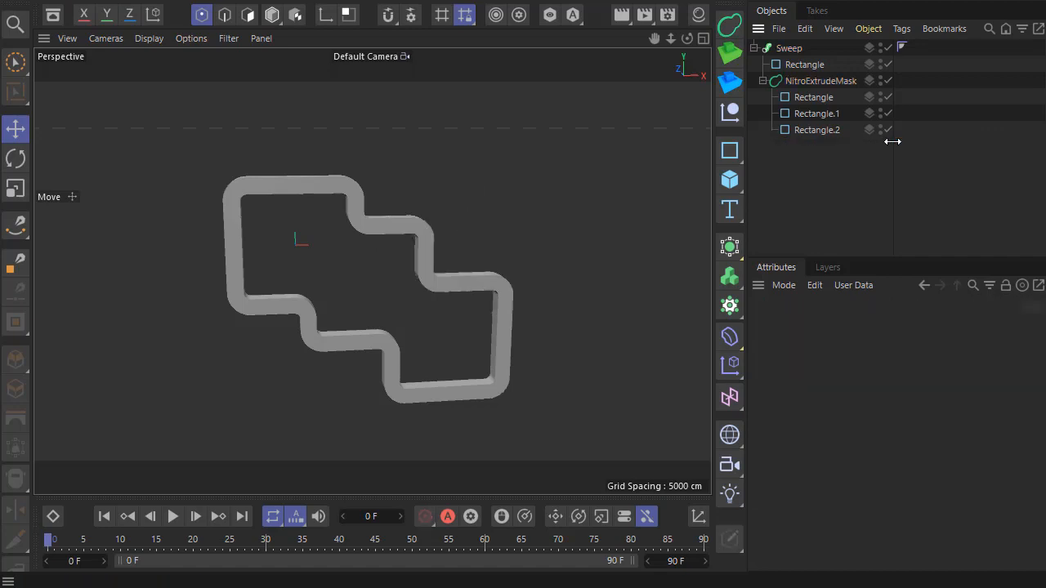
{"action": "scroll", "coordinate": [392, 258], "scroll_direction": "down", "scroll_amount": 2}
{"action": "scroll", "coordinate": [392, 258], "scroll_direction": "up", "scroll_amount": 1}
{"action": "left_click", "coordinate": [812, 131]}
{"action": "key", "text": "Delete"}
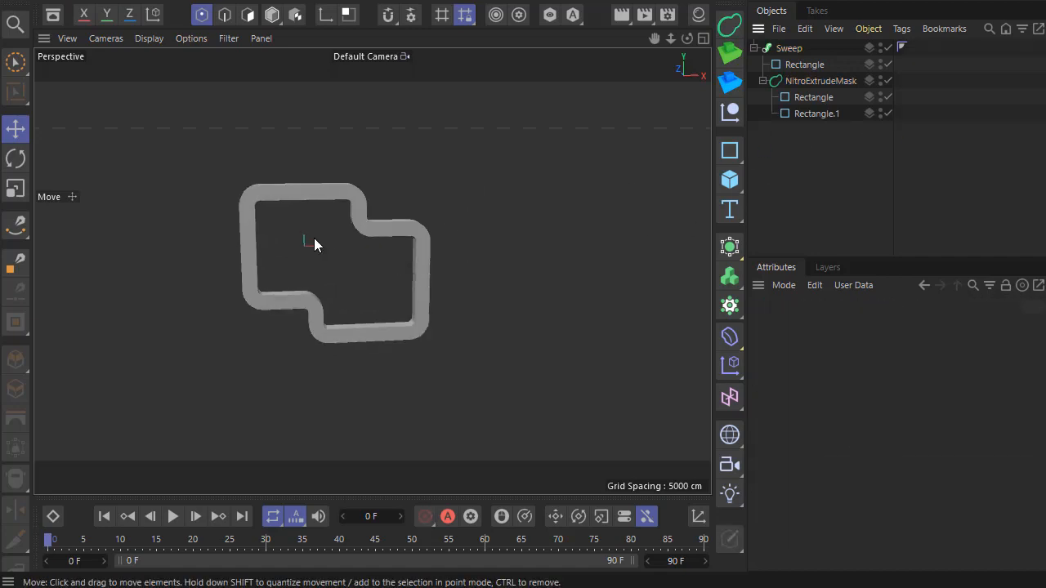
Place the NitroExtrudeMask above the Rectangle inside the Sweep as its profile and scale the mask down.
{"action": "left_click_drag", "start_coordinate": [800, 62], "coordinate": [799, 55]}
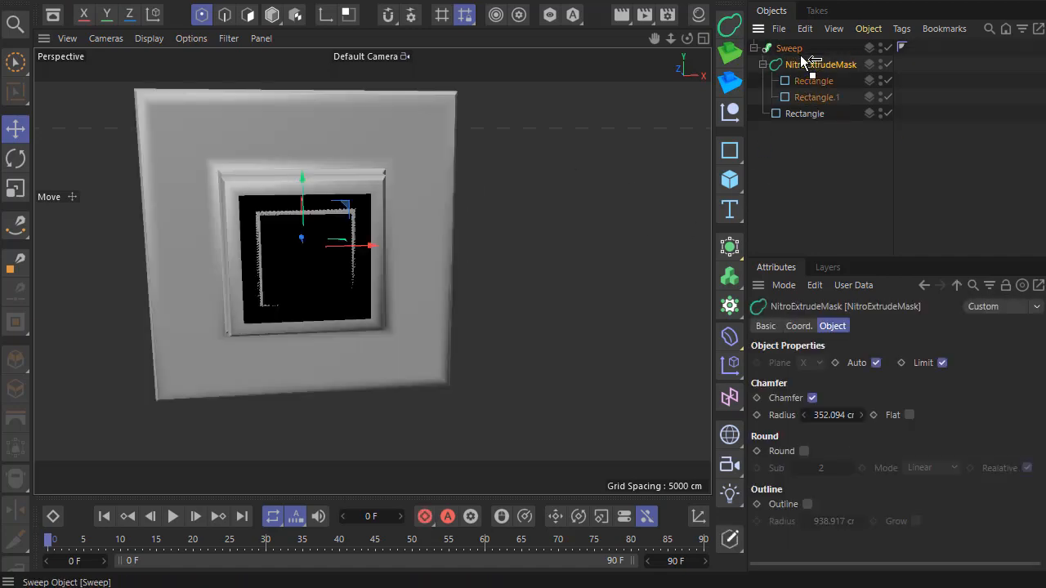
{"action": "key", "text": "t"}
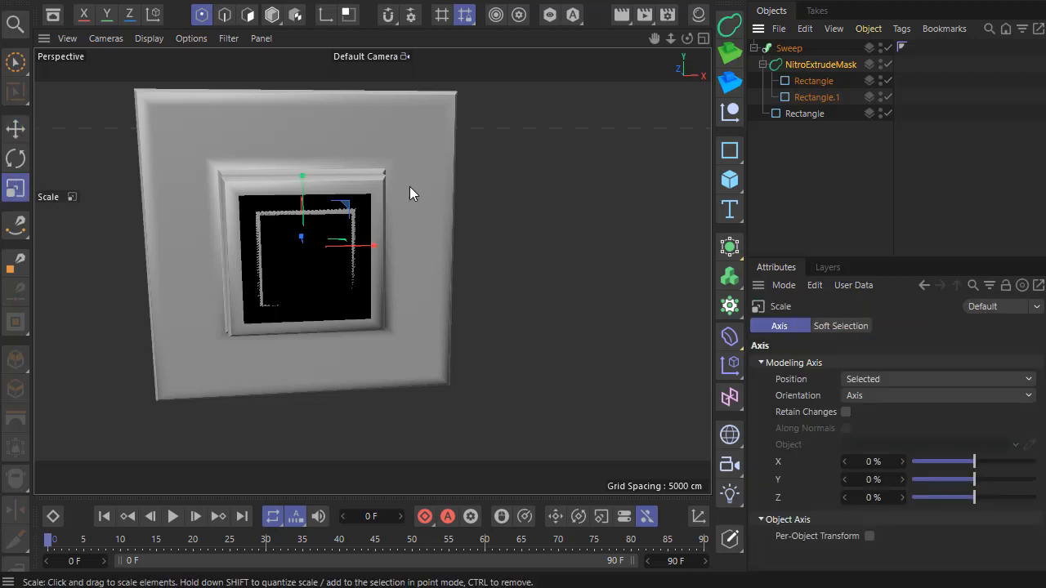
{"action": "left_click_drag", "start_coordinate": [409, 186], "coordinate": [278, 188]}
{"action": "scroll", "coordinate": [305, 246], "scroll_direction": "up", "scroll_amount": 10}
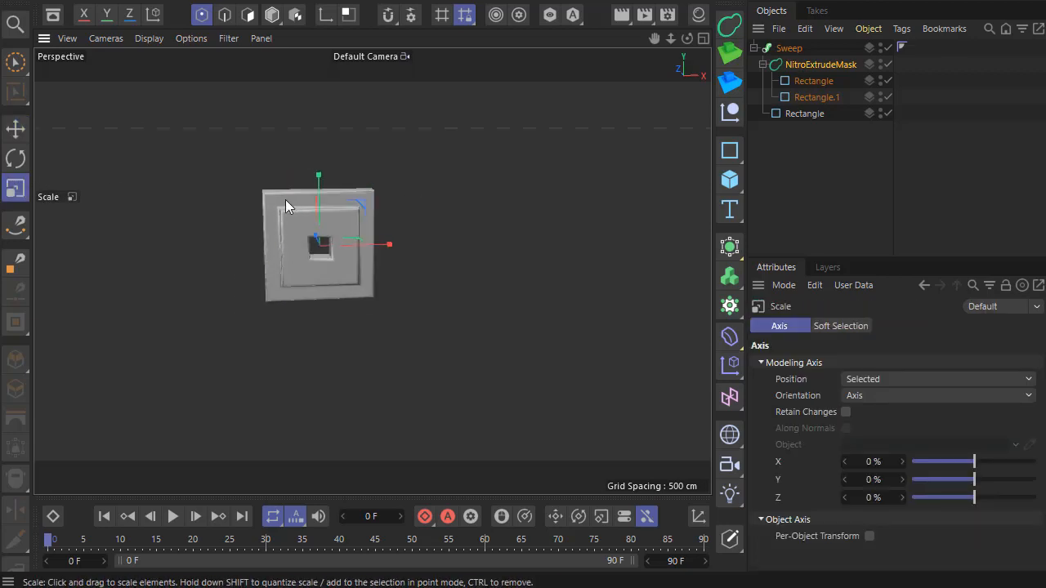
{"action": "left_click_drag", "start_coordinate": [412, 247], "coordinate": [344, 248]}
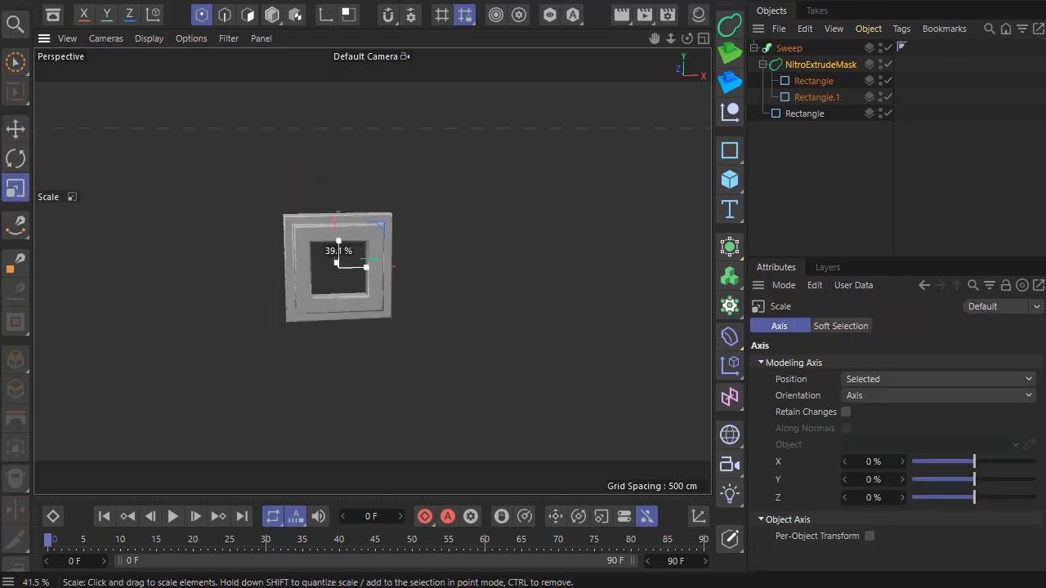
Replace the Sweep's path Rectangle with a Flower spline placed below the NitroExtrudeMask.
{"action": "left_click", "coordinate": [798, 115]}
{"action": "key", "text": "Delete"}
{"action": "left_click", "coordinate": [730, 150]}
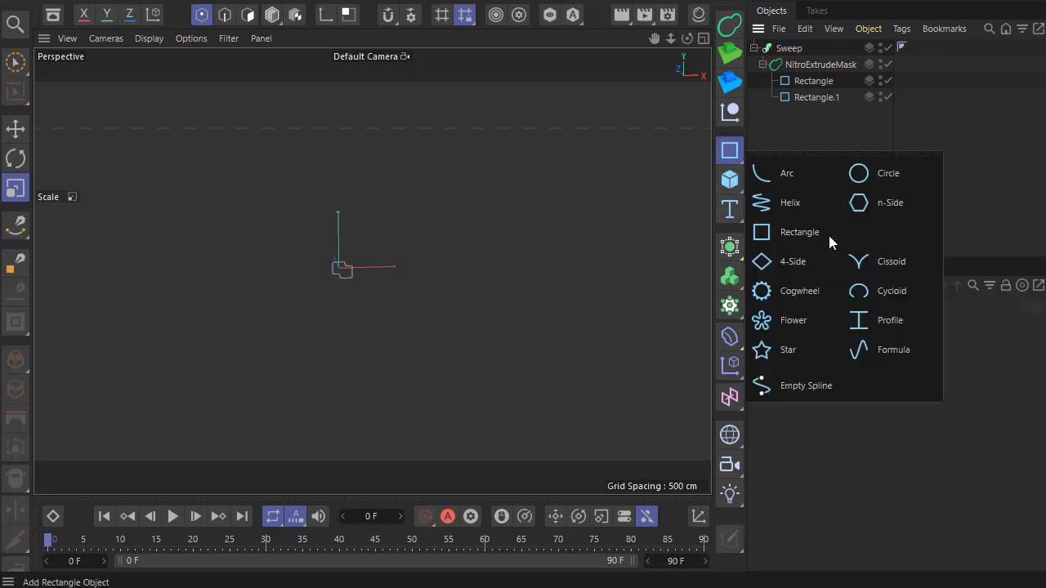
{"action": "left_click", "coordinate": [826, 327]}
{"action": "left_click", "coordinate": [762, 80]}
{"action": "left_click_drag", "start_coordinate": [788, 48], "coordinate": [799, 87]}
{"action": "left_click", "coordinate": [762, 64]}
{"action": "scroll", "coordinate": [324, 312], "scroll_direction": "up", "scroll_amount": 3}
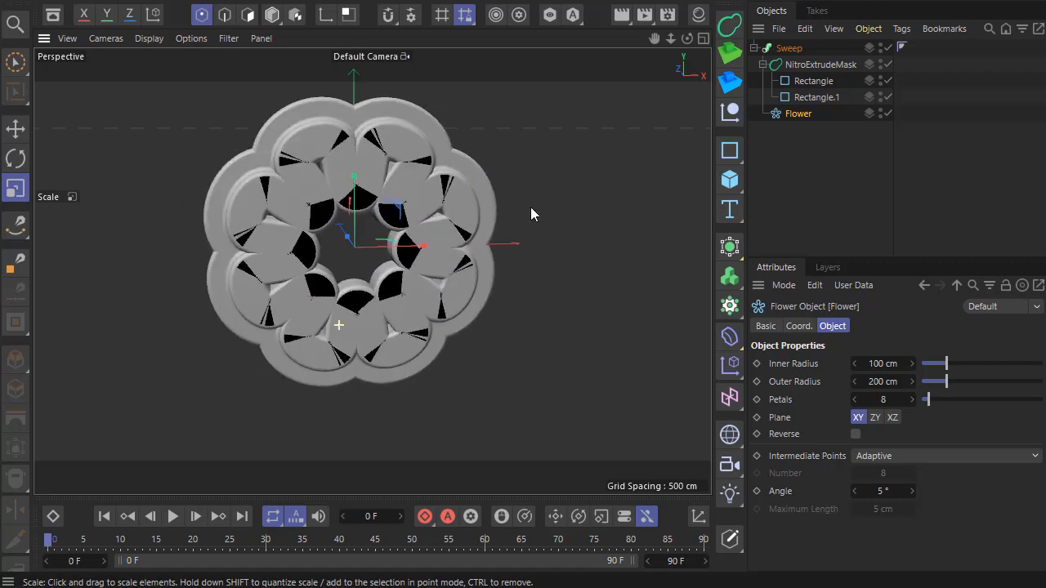
Scale the NitroExtrudeMask profile down until the sweep forms a thin band along the flower outline.
{"action": "left_click", "coordinate": [820, 64]}
{"action": "left_click_drag", "start_coordinate": [433, 200], "coordinate": [339, 196]}
{"action": "scroll", "coordinate": [323, 192], "scroll_direction": "up", "scroll_amount": 5}
{"action": "left_click_drag", "start_coordinate": [296, 151], "coordinate": [366, 154], "text": "alt"}
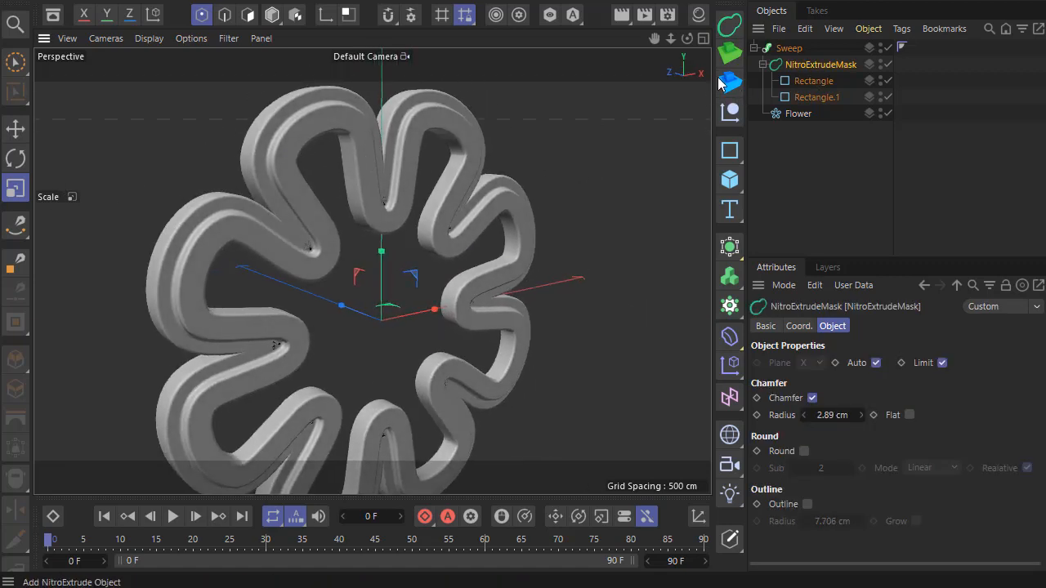
Switch the mask's Chamfer off and on, and its Flat option on and off, to compare the swept flower's profile.
{"action": "left_click", "coordinate": [813, 398]}
{"action": "left_click", "coordinate": [812, 398]}
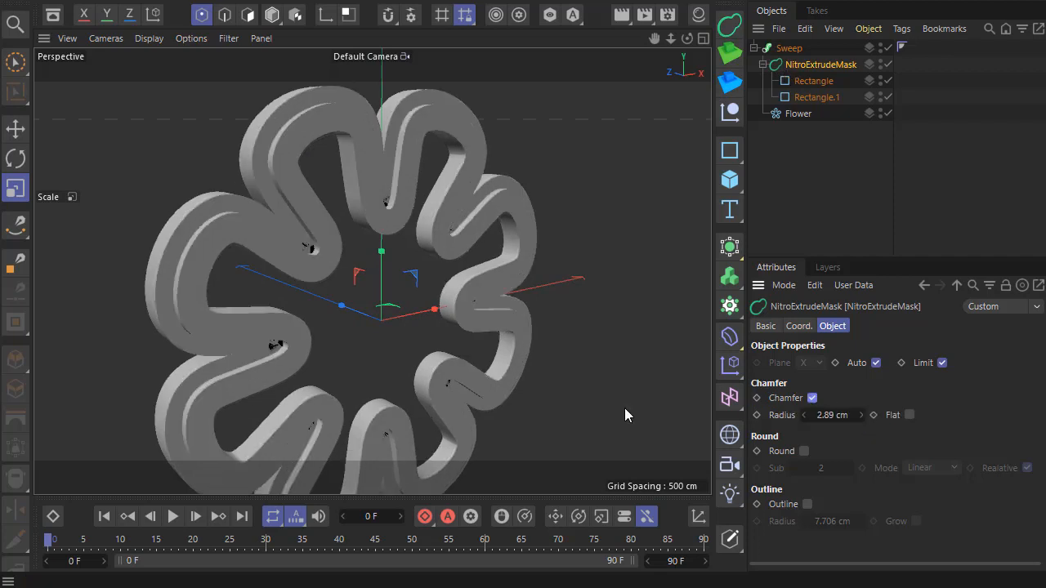
{"action": "left_click", "coordinate": [913, 417]}
{"action": "left_click", "coordinate": [913, 417]}
{"action": "scroll", "coordinate": [112, 213], "scroll_direction": "up", "scroll_amount": 3}
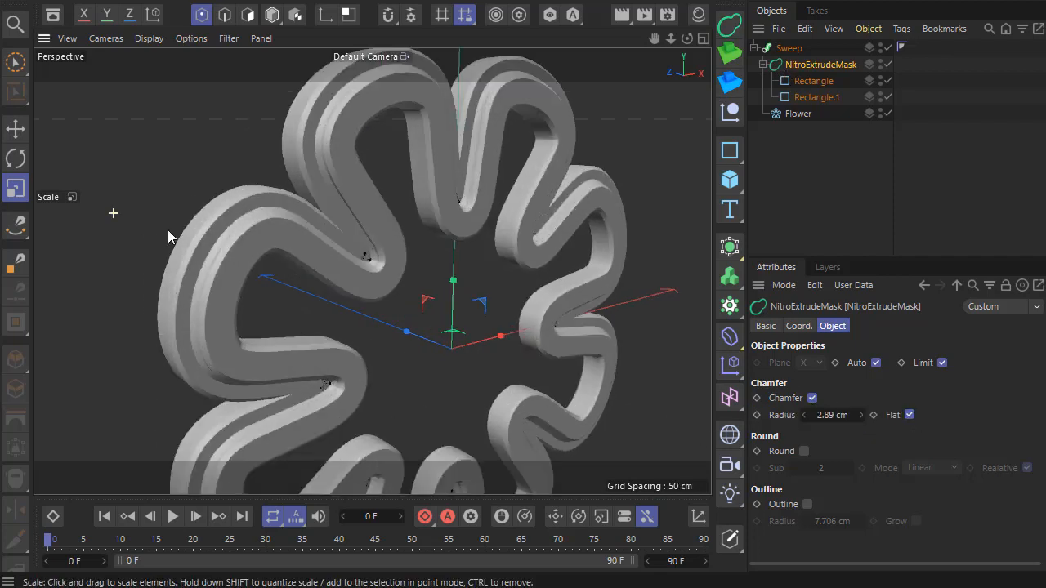
{"action": "left_click_drag", "start_coordinate": [238, 270], "coordinate": [192, 260], "text": "alt"}
{"action": "scroll", "coordinate": [283, 237], "scroll_direction": "down", "scroll_amount": 5}
{"action": "left_click_drag", "start_coordinate": [351, 257], "coordinate": [393, 277], "text": "alt"}
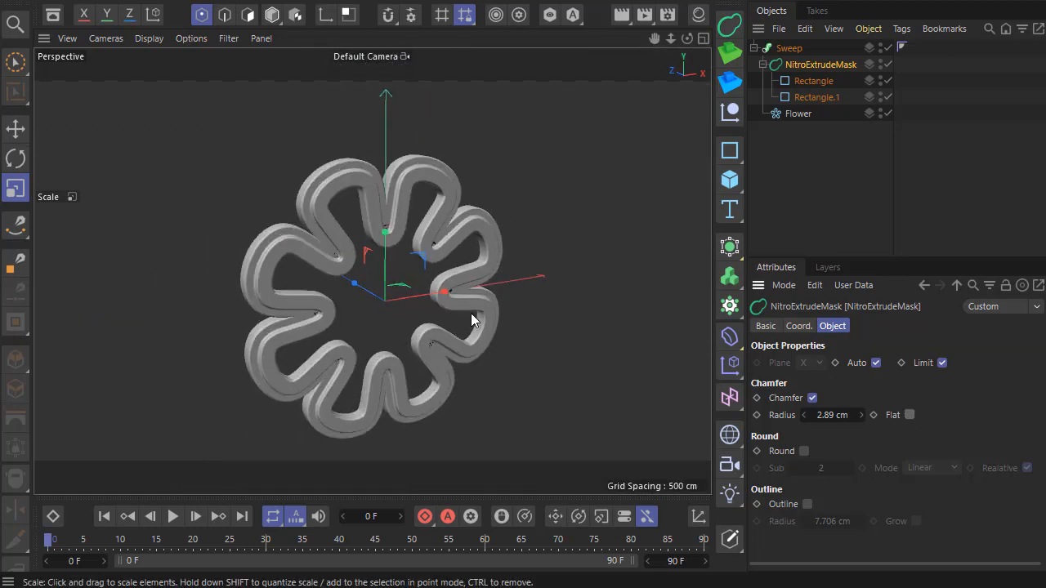
{"action": "scroll", "coordinate": [433, 314], "scroll_direction": "down", "scroll_amount": 3}
{"action": "left_click", "coordinate": [774, 114]}
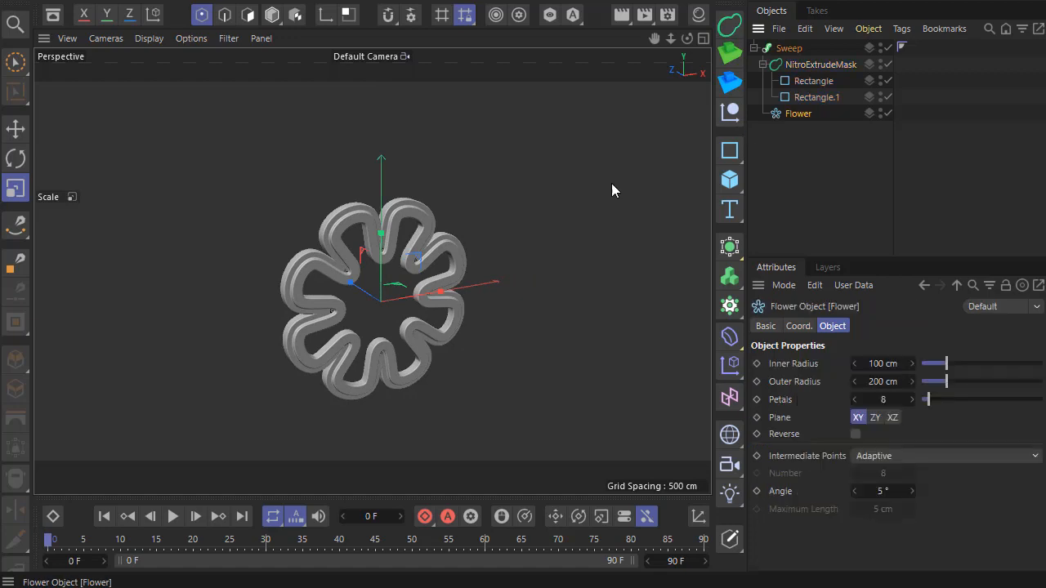
{"action": "left_click_drag", "start_coordinate": [451, 242], "coordinate": [397, 259], "text": "alt"}
{"action": "scroll", "coordinate": [371, 276], "scroll_direction": "up", "scroll_amount": 2}
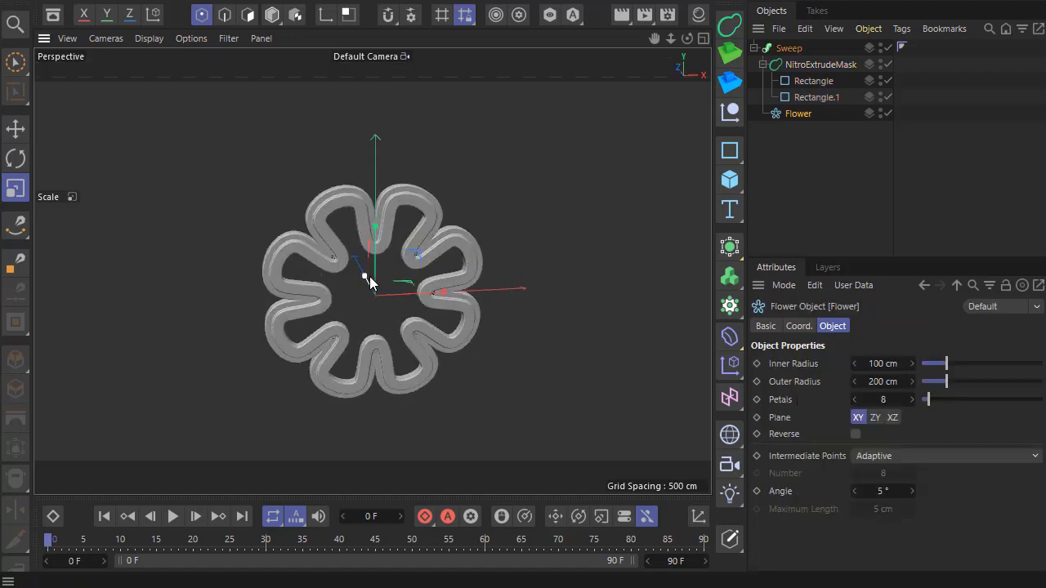
{"action": "left_click", "coordinate": [820, 69]}
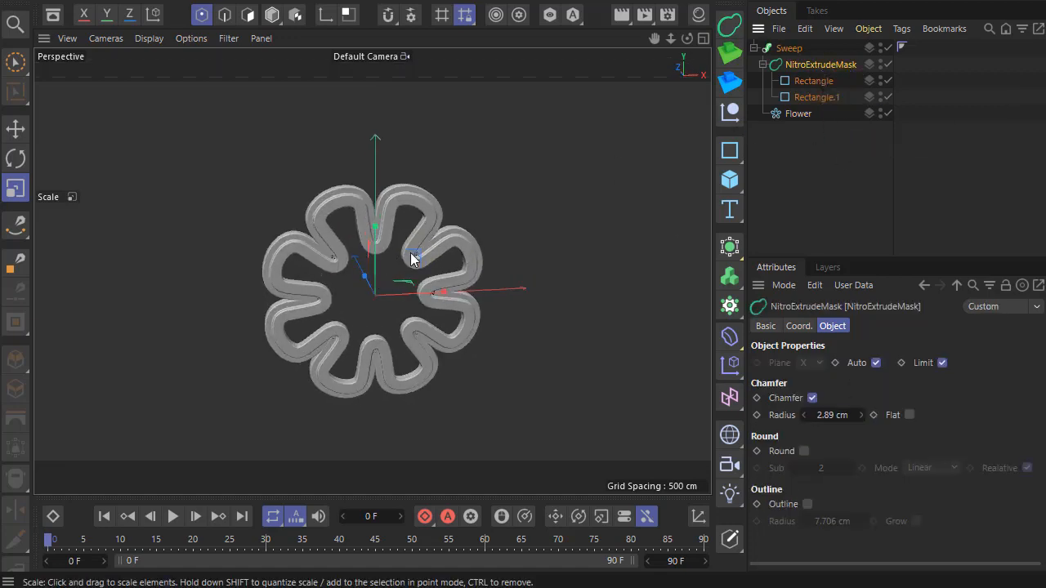
Delete the Sweep with all its children to clear the scene.
{"action": "left_click", "coordinate": [801, 114]}
{"action": "key", "text": "Delete"}
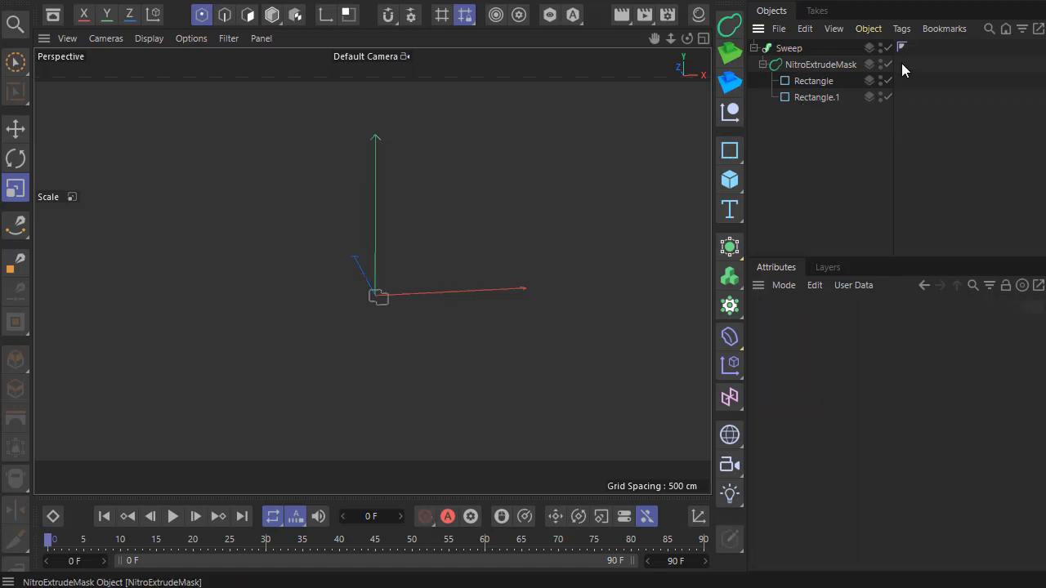
{"action": "left_click_drag", "start_coordinate": [917, 122], "coordinate": [780, 46]}
{"action": "key", "text": "Delete"}
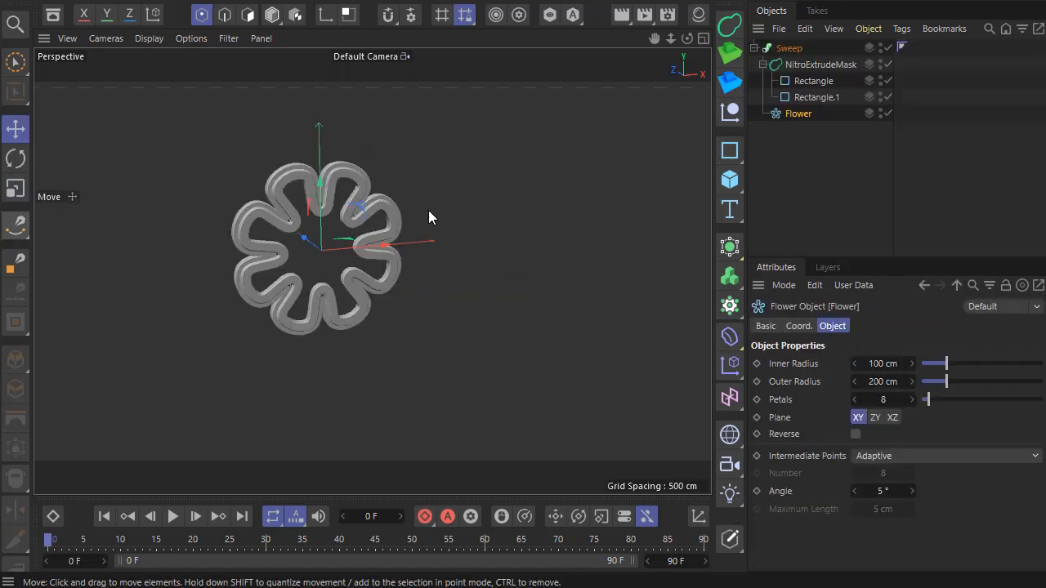
{"action": "scroll", "coordinate": [304, 214], "scroll_direction": "up", "scroll_amount": 4}
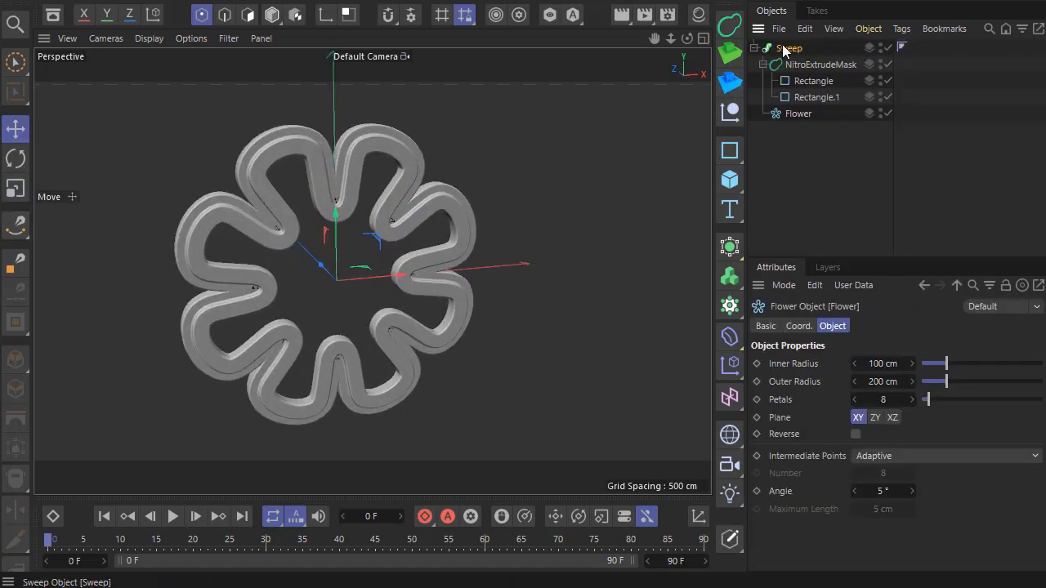
{"action": "left_click", "coordinate": [786, 49]}
{"action": "key", "text": "Delete"}
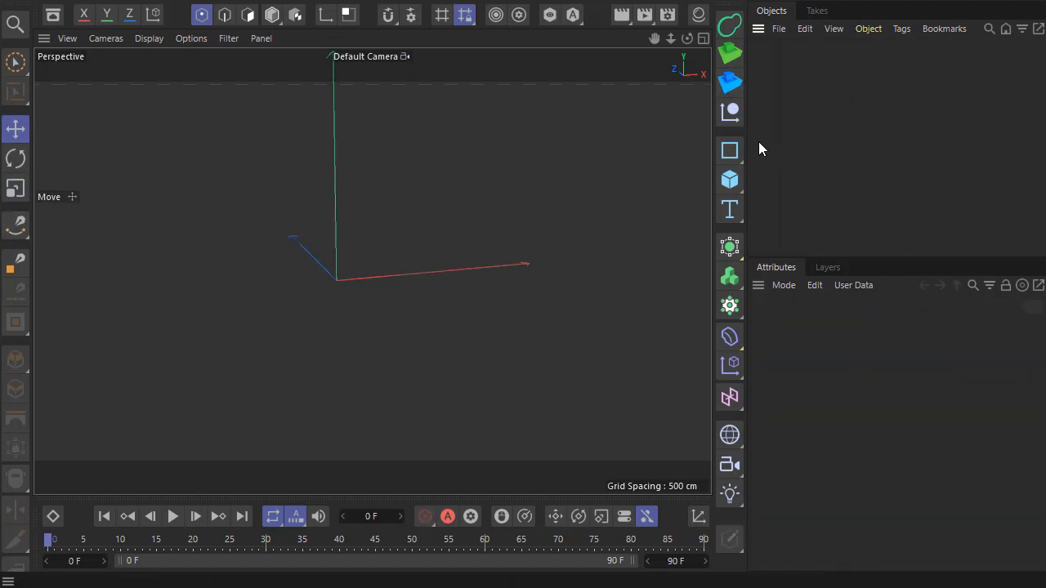
Create a NitroExtrudeMask with a Rectangle spline as its child, and remove the stray nulls.
{"action": "left_click", "coordinate": [733, 43]}
{"action": "left_click", "coordinate": [729, 112]}
{"action": "left_click", "coordinate": [730, 150]}
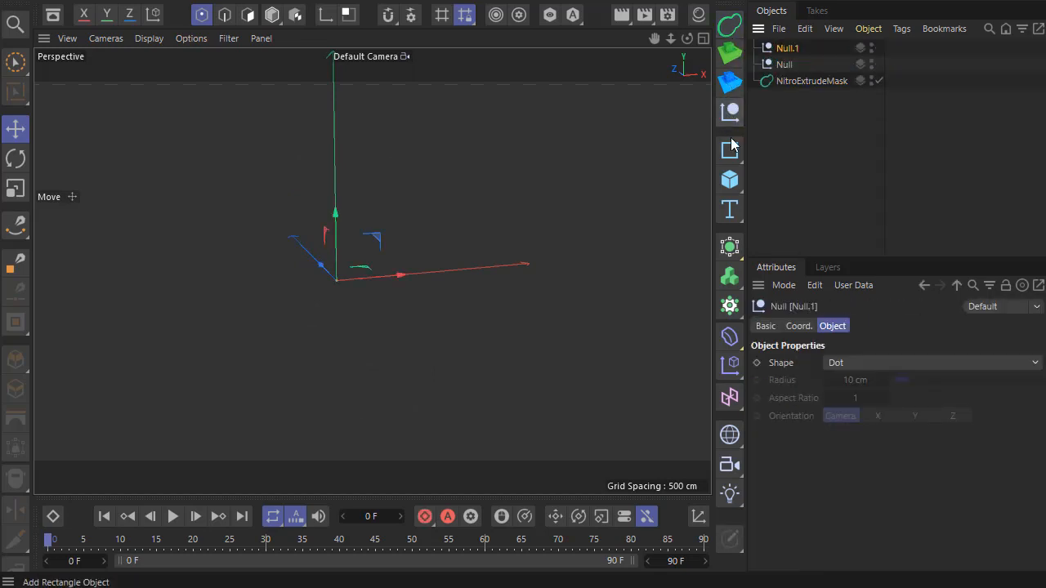
{"action": "mouse_move", "coordinate": [789, 81]}
{"action": "left_mouse_down"}
{"action": "mouse_move", "coordinate": [801, 62]}
{"action": "mouse_move", "coordinate": [790, 85]}
{"action": "left_mouse_up"}
{"action": "left_click", "coordinate": [787, 51]}
{"action": "key", "text": "Delete"}
Duplicate the Rectangle inside the mask and offset the copy along X and down along Y.
{"action": "left_click_drag", "start_coordinate": [396, 276], "coordinate": [529, 278]}
{"action": "scroll", "coordinate": [392, 156], "scroll_direction": "down", "scroll_amount": 5}
{"action": "left_click_drag", "start_coordinate": [423, 161], "coordinate": [423, 211]}
{"action": "scroll", "coordinate": [377, 180], "scroll_direction": "down", "scroll_amount": 4}
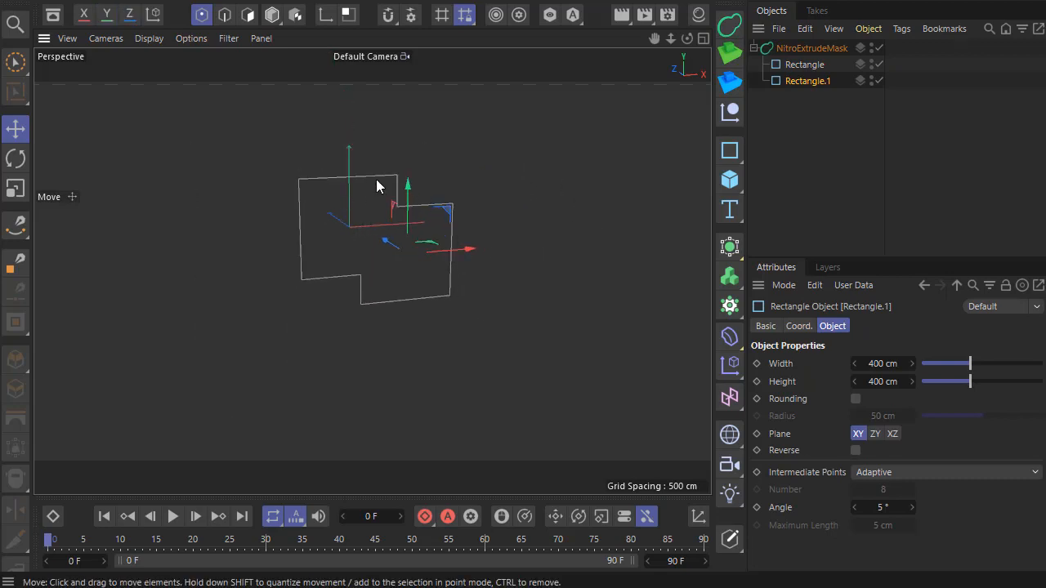
Scale the NitroExtrudeMask with its two rectangles down uniformly.
{"action": "scroll", "coordinate": [376, 184], "scroll_direction": "up", "scroll_amount": 4}
{"action": "left_click", "coordinate": [790, 49]}
{"action": "left_click", "coordinate": [16, 188]}
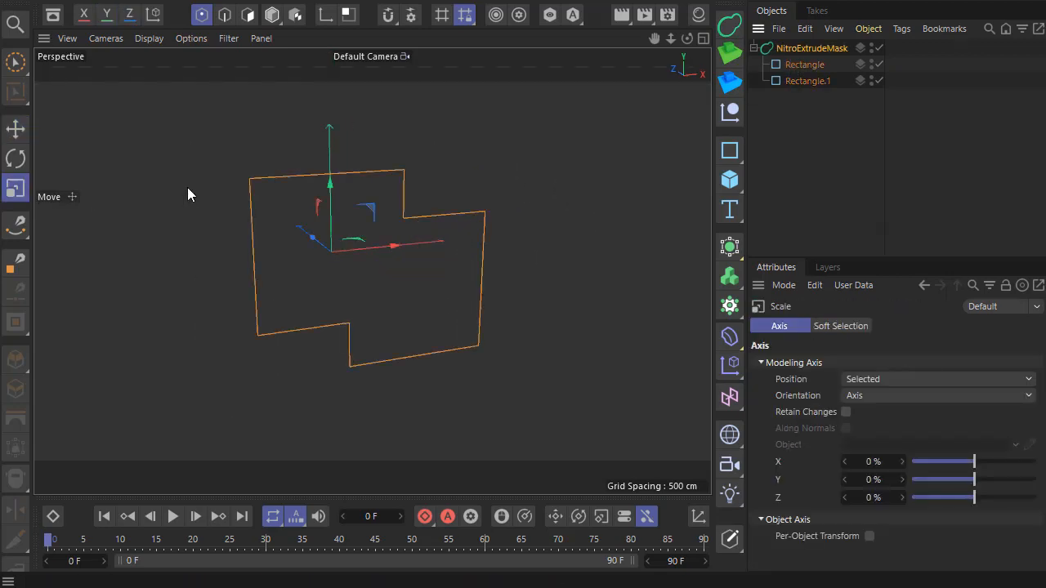
{"action": "left_click_drag", "start_coordinate": [576, 111], "coordinate": [439, 112]}
Add a NitroExtrude with a 400 × 400 cm Rectangle as its child and move the Rectangle along Z to form a thick plate.
{"action": "left_click", "coordinate": [730, 82]}
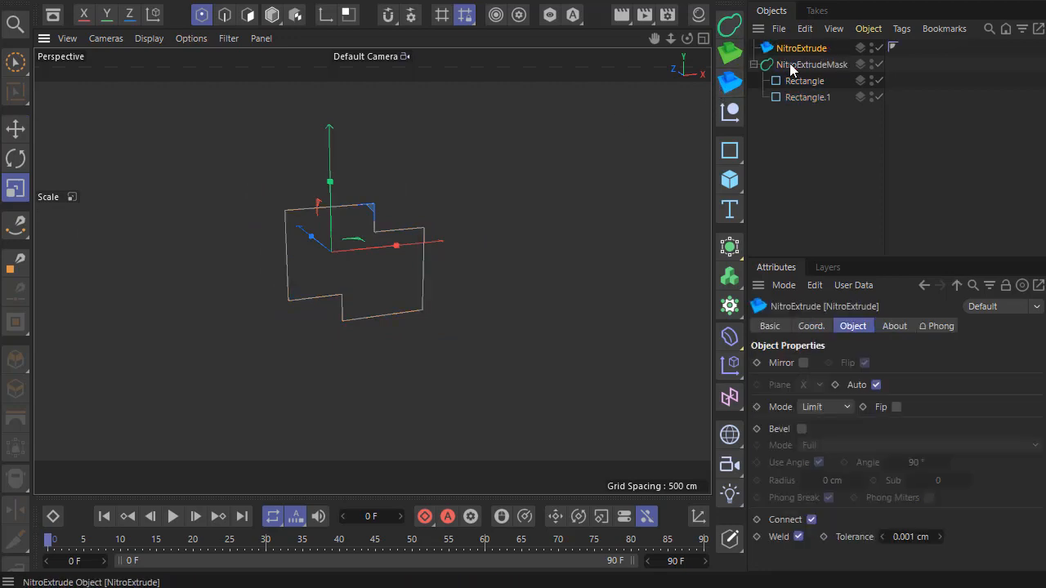
{"action": "left_click", "coordinate": [731, 152]}
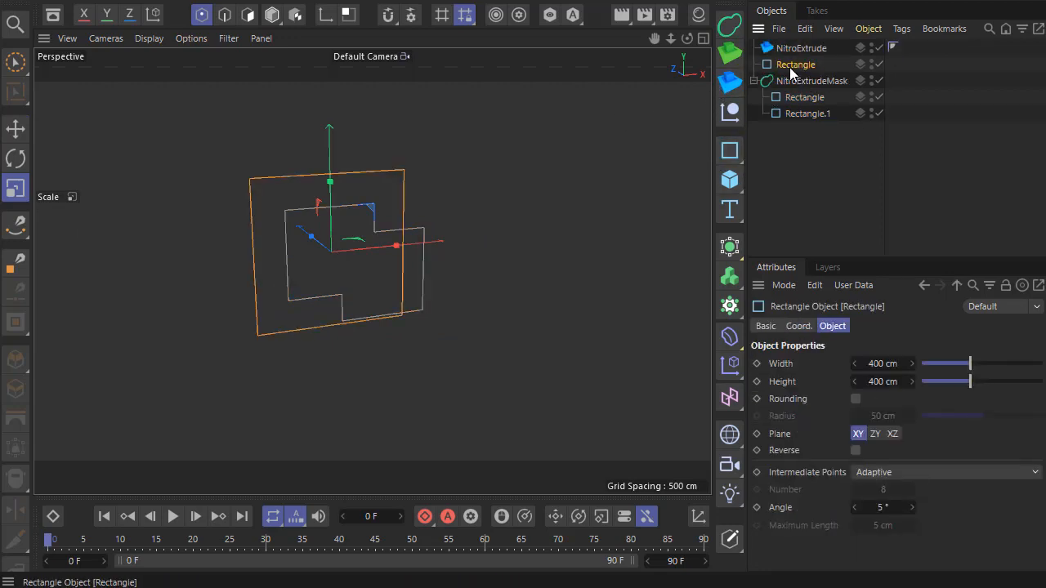
{"action": "left_click_drag", "start_coordinate": [790, 67], "coordinate": [802, 51]}
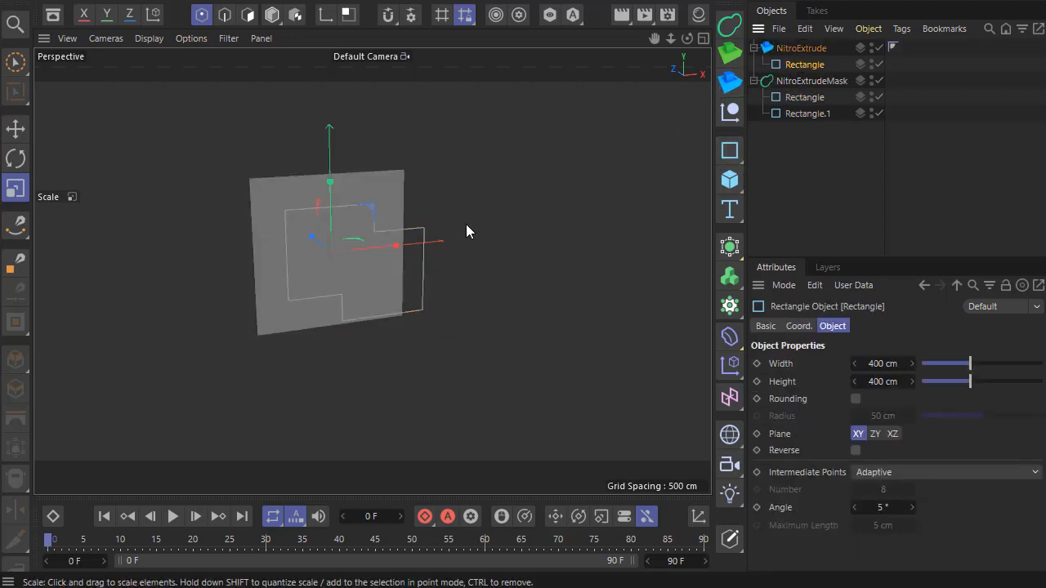
{"action": "left_click", "coordinate": [15, 128]}
{"action": "left_click_drag", "start_coordinate": [316, 240], "coordinate": [320, 247]}
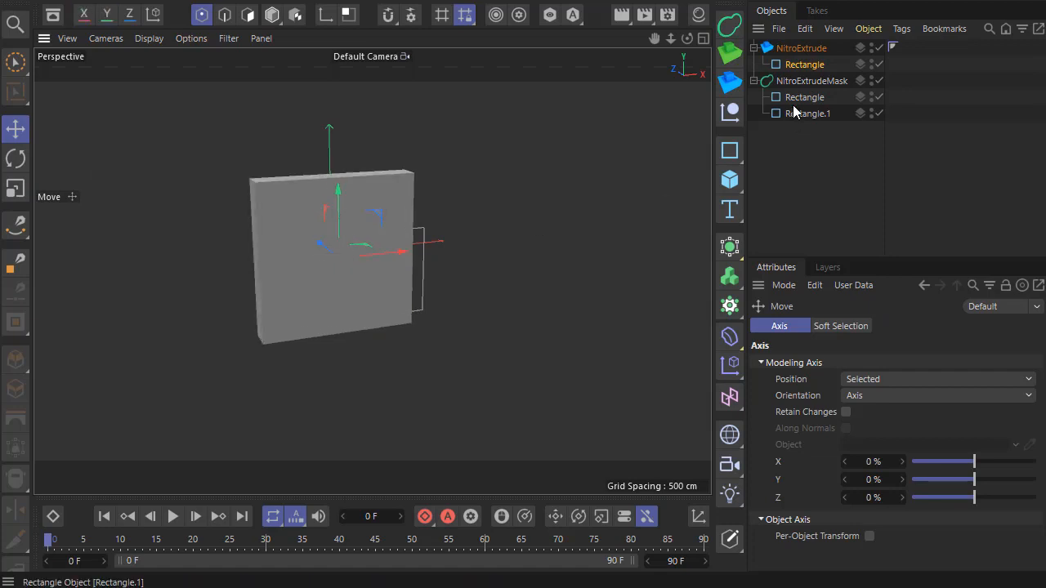
Nest the NitroExtrudeMask with its rectangles under the Rectangle of the NitroExtrude.
{"action": "left_click_drag", "start_coordinate": [789, 67], "coordinate": [791, 66]}
{"action": "scroll", "coordinate": [330, 259], "scroll_direction": "up", "scroll_amount": 2}
{"action": "left_click_drag", "start_coordinate": [387, 244], "coordinate": [296, 240]}
{"action": "key", "text": "ctrl+z"}
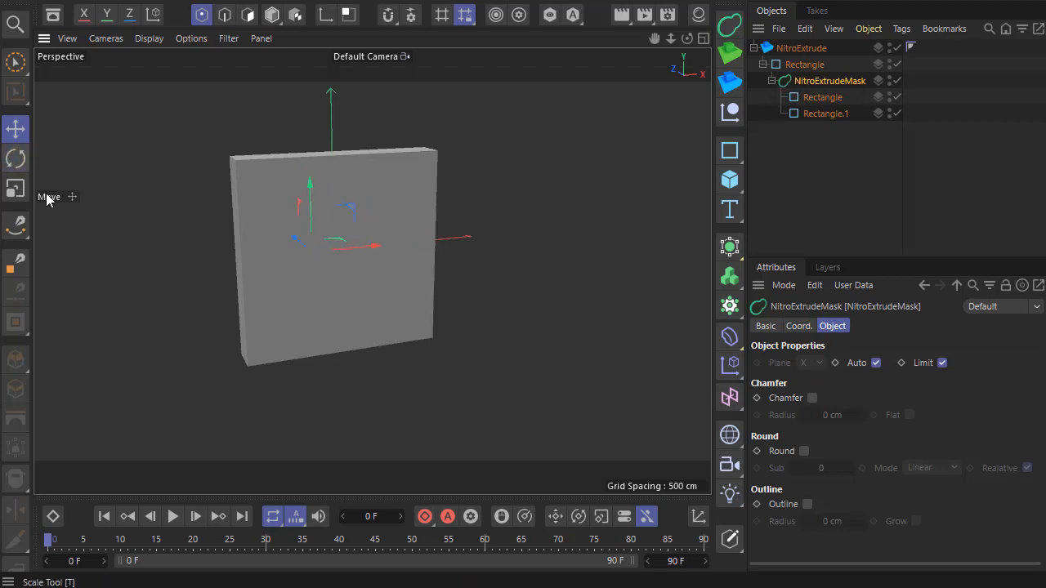
Scale and position the nested NitroExtrudeMask on the plate's front face, with the viewport shading set to show lines.
{"action": "left_click", "coordinate": [16, 188]}
{"action": "mouse_move", "coordinate": [305, 236]}
{"action": "left_mouse_down"}
{"action": "mouse_move", "coordinate": [284, 222]}
{"action": "mouse_move", "coordinate": [302, 250]}
{"action": "mouse_move", "coordinate": [327, 201]}
{"action": "left_mouse_up"}
{"action": "left_click", "coordinate": [16, 129]}
{"action": "left_click", "coordinate": [149, 39]}
{"action": "left_click", "coordinate": [147, 79]}
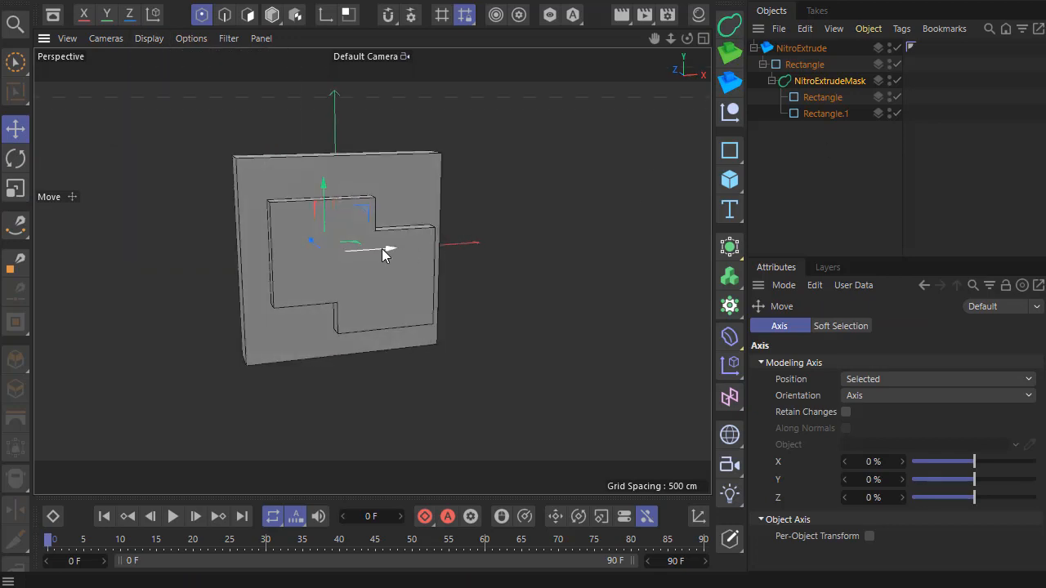
{"action": "left_click_drag", "start_coordinate": [381, 249], "coordinate": [375, 249]}
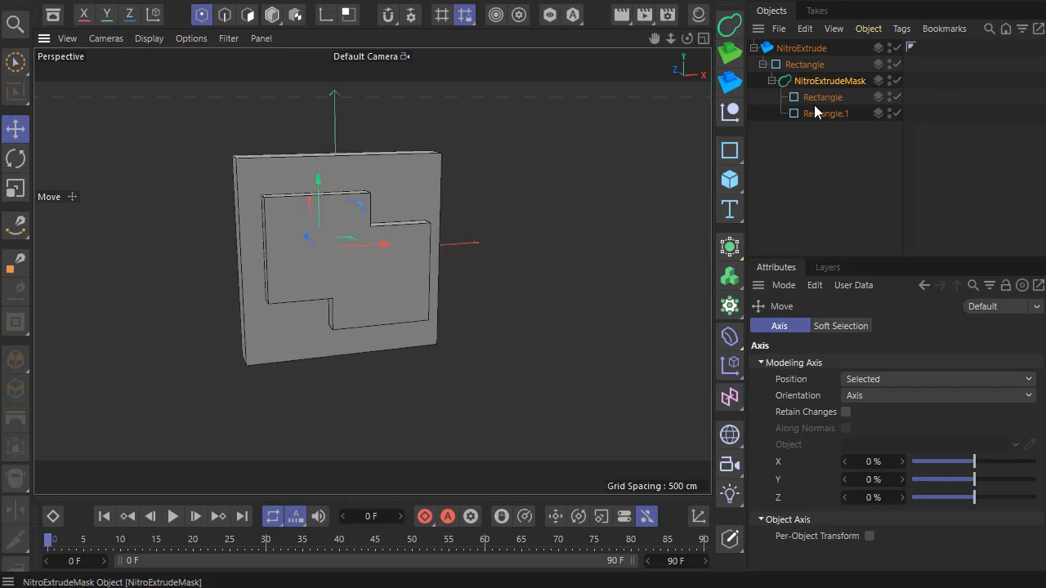
Enable Chamfer on the nested NitroExtrudeMask with a radius of 35 cm.
{"action": "left_click", "coordinate": [829, 81]}
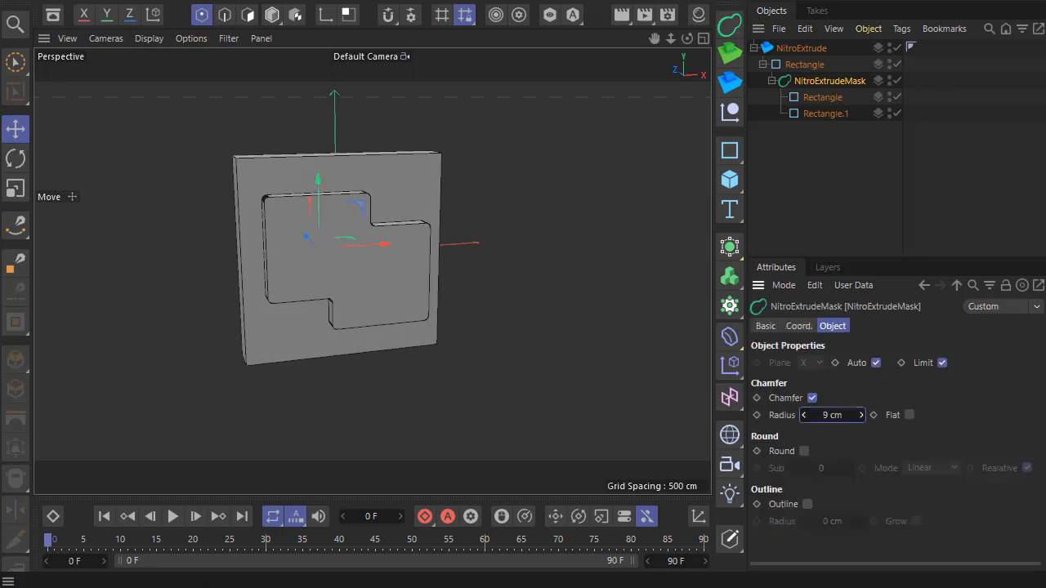
{"action": "left_click_drag", "start_coordinate": [317, 244], "coordinate": [290, 257], "text": "alt"}
Move Rectangle.1 of the mask up along Y so the stepped shape rises toward the plate's upper edge.
{"action": "left_click", "coordinate": [802, 114]}
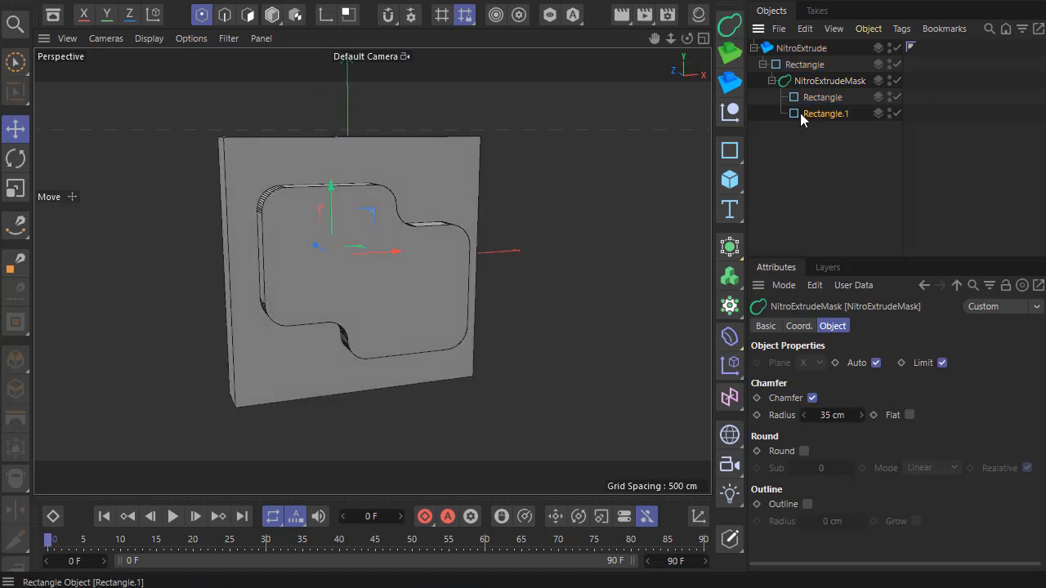
{"action": "left_click_drag", "start_coordinate": [409, 263], "coordinate": [457, 235]}
{"action": "left_click_drag", "start_coordinate": [400, 189], "coordinate": [401, 166]}
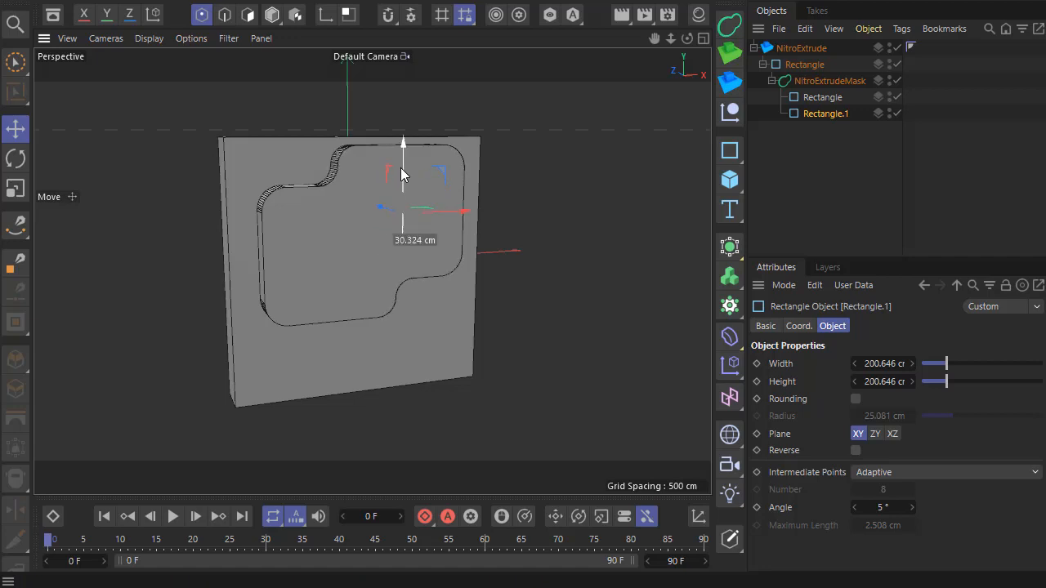
{"action": "left_click_drag", "start_coordinate": [392, 257], "coordinate": [330, 261], "text": "alt"}
{"action": "right_click_drag", "start_coordinate": [468, 213], "coordinate": [397, 260], "text": "alt"}
{"action": "scroll", "coordinate": [394, 265], "scroll_direction": "up", "scroll_amount": 1}
{"action": "left_click_drag", "start_coordinate": [384, 270], "coordinate": [421, 270], "text": "alt"}
{"action": "scroll", "coordinate": [424, 269], "scroll_direction": "up", "scroll_amount": 1}
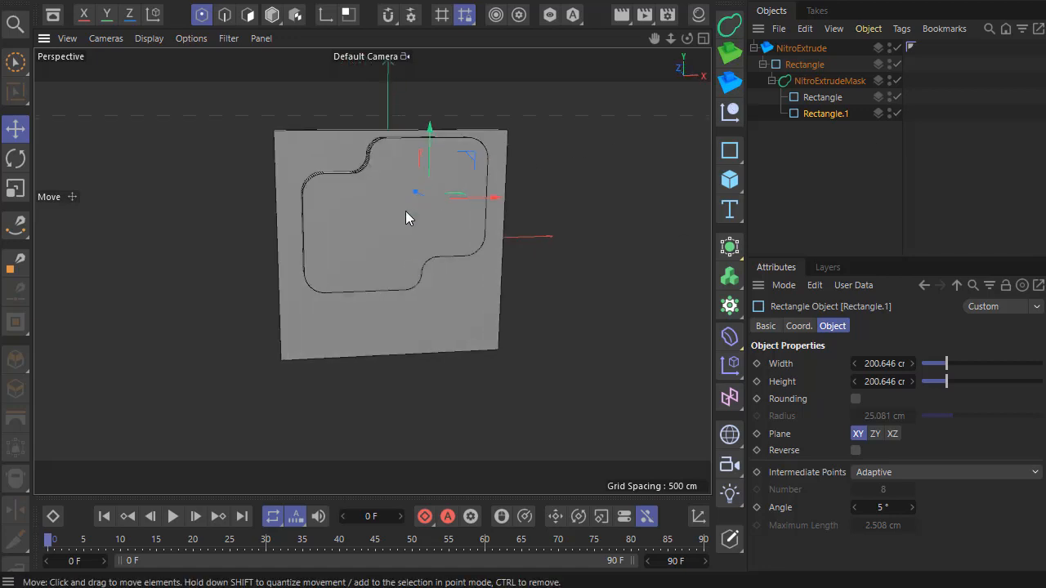
{"action": "left_click_drag", "start_coordinate": [406, 218], "coordinate": [369, 237], "text": "alt"}
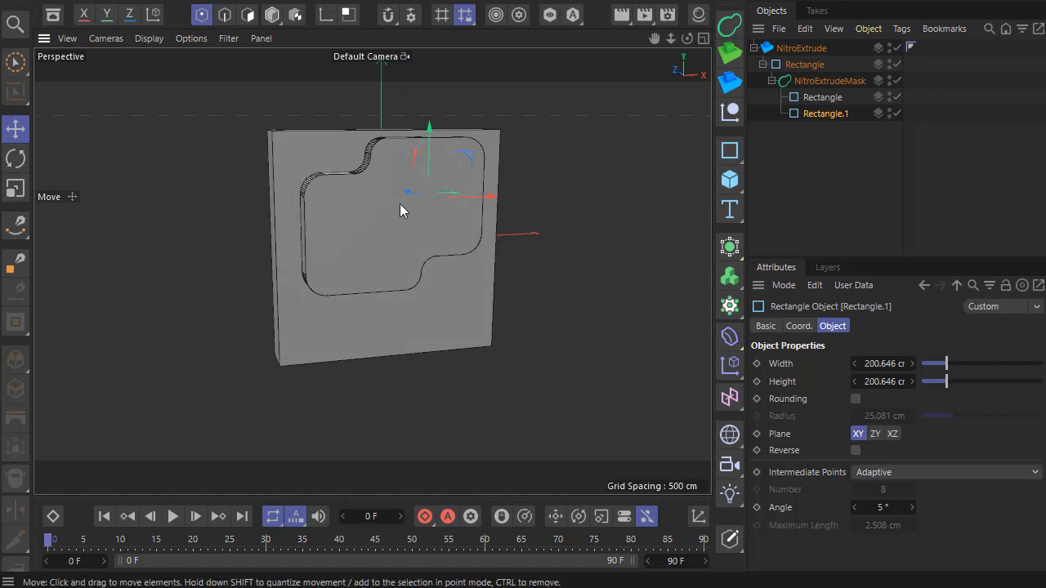
Group the two rectangles inside the NitroExtrudeMask under a Null.
{"action": "left_click", "coordinate": [813, 99]}
{"action": "right_click", "coordinate": [811, 101]}
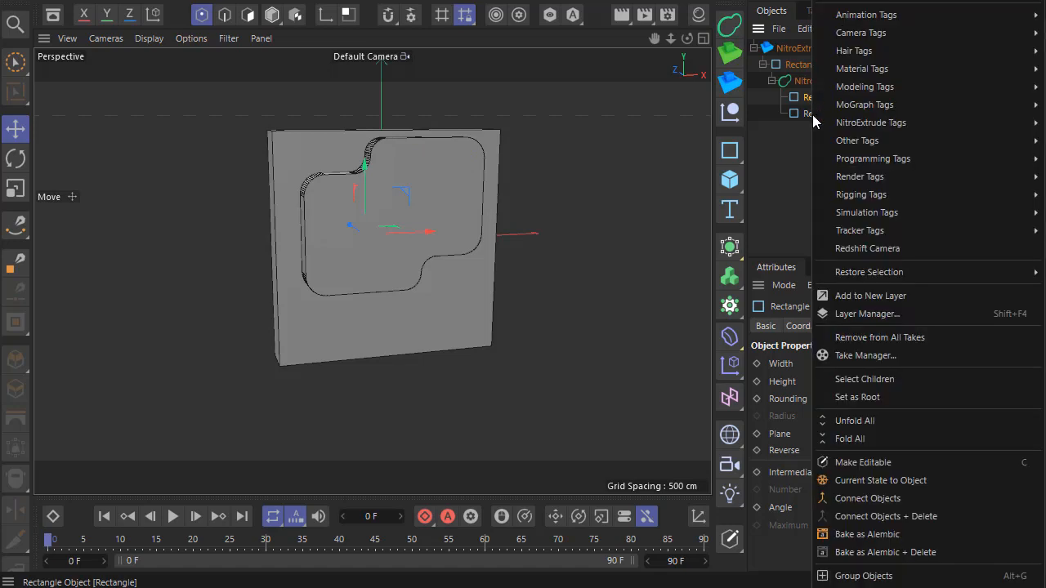
{"action": "left_click", "coordinate": [805, 109]}
{"action": "left_click", "coordinate": [805, 108]}
{"action": "left_click", "coordinate": [815, 97], "text": "ctrl"}
{"action": "right_click", "coordinate": [814, 97]}
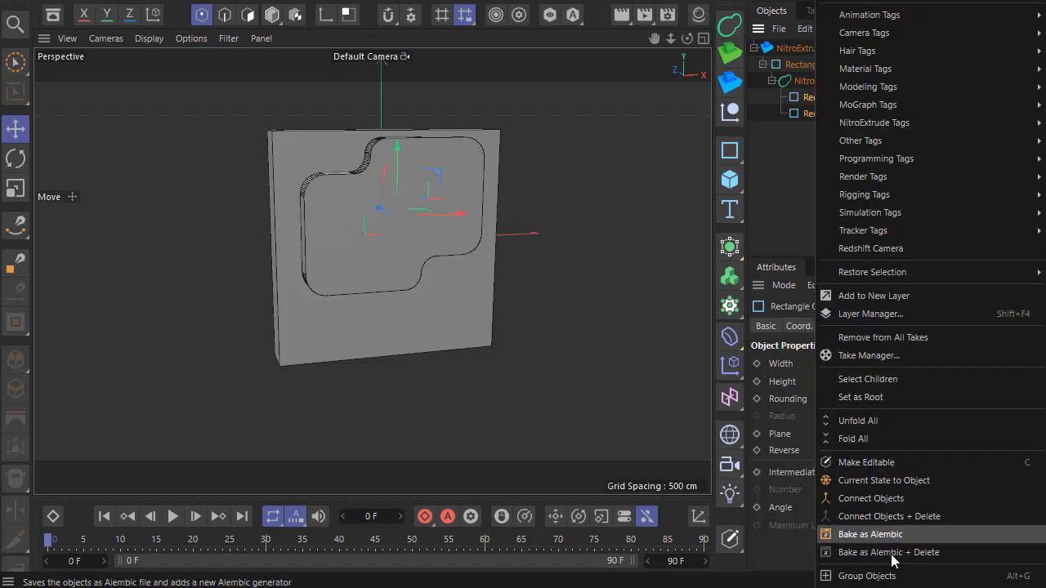
{"action": "left_click", "coordinate": [846, 569]}
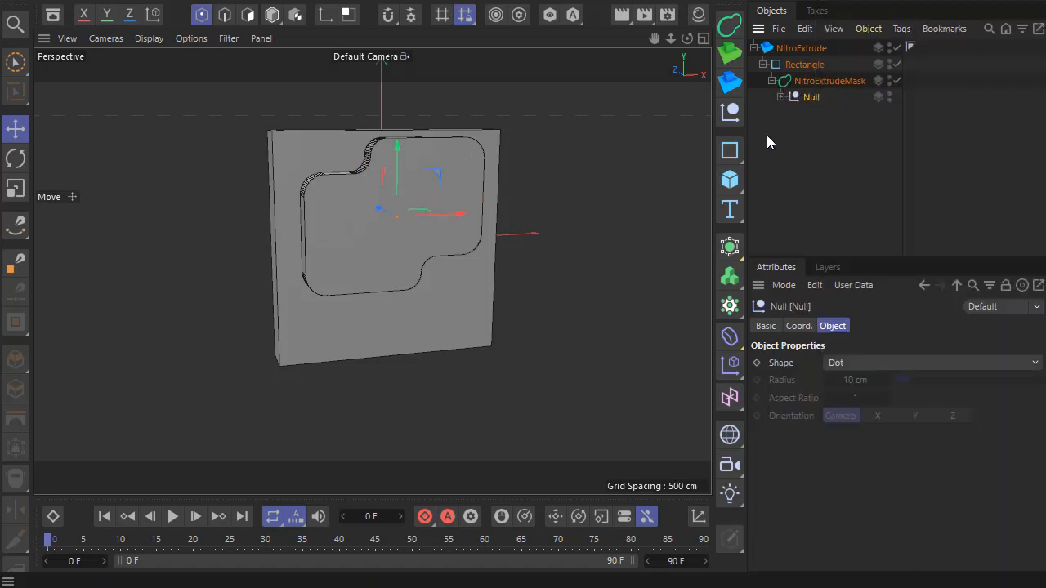
Add a new Rectangle under the NitroExtrudeMask after the Null and scale it to about 147 cm square within the stepped outline.
{"action": "left_click", "coordinate": [730, 152]}
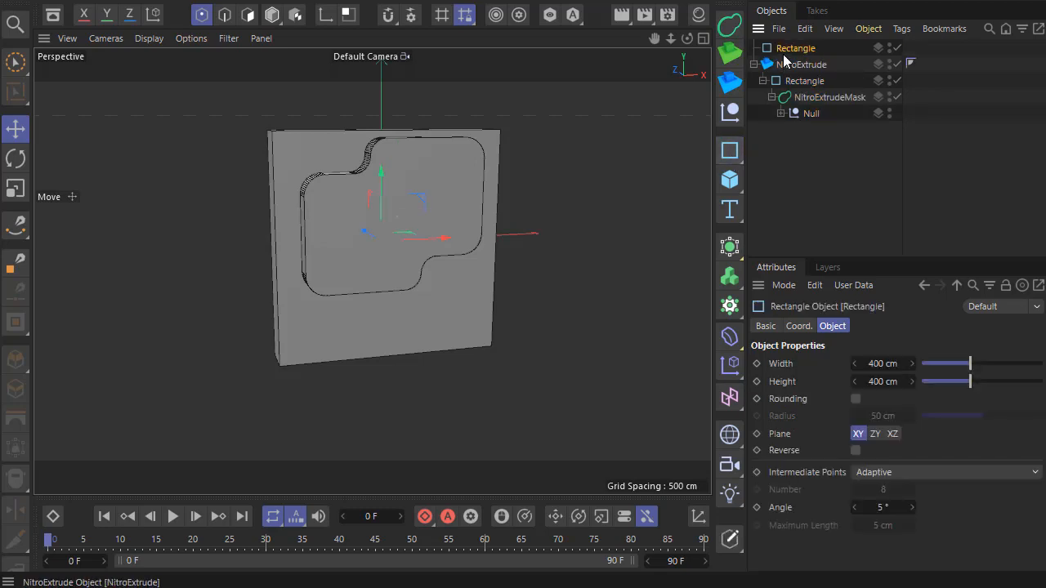
{"action": "left_click_drag", "start_coordinate": [794, 48], "coordinate": [824, 123]}
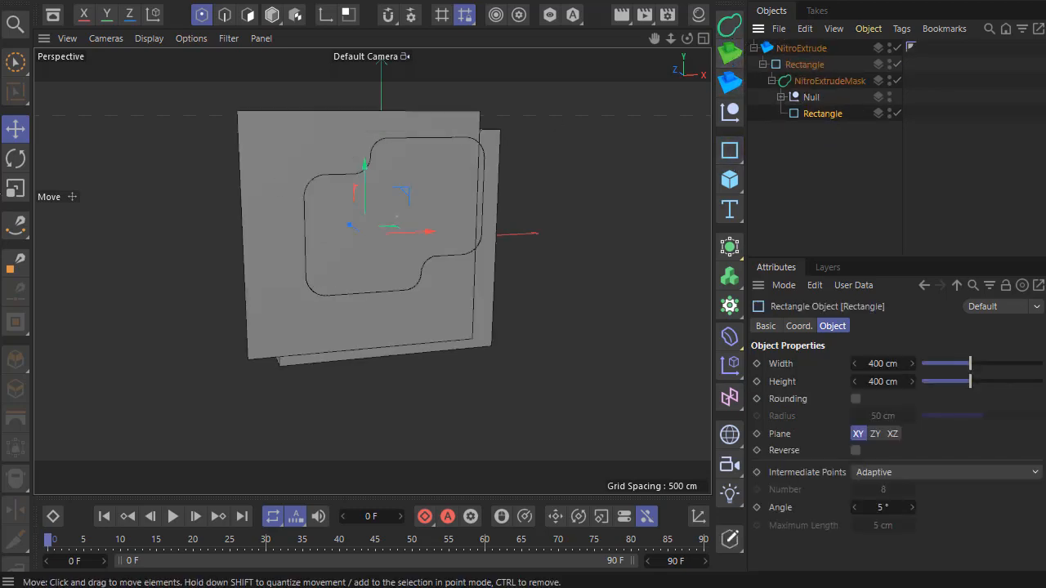
{"action": "left_click", "coordinate": [16, 188]}
{"action": "left_click_drag", "start_coordinate": [179, 209], "coordinate": [131, 210]}
{"action": "left_click_drag", "start_coordinate": [605, 134], "coordinate": [502, 134]}
{"action": "left_click", "coordinate": [16, 127]}
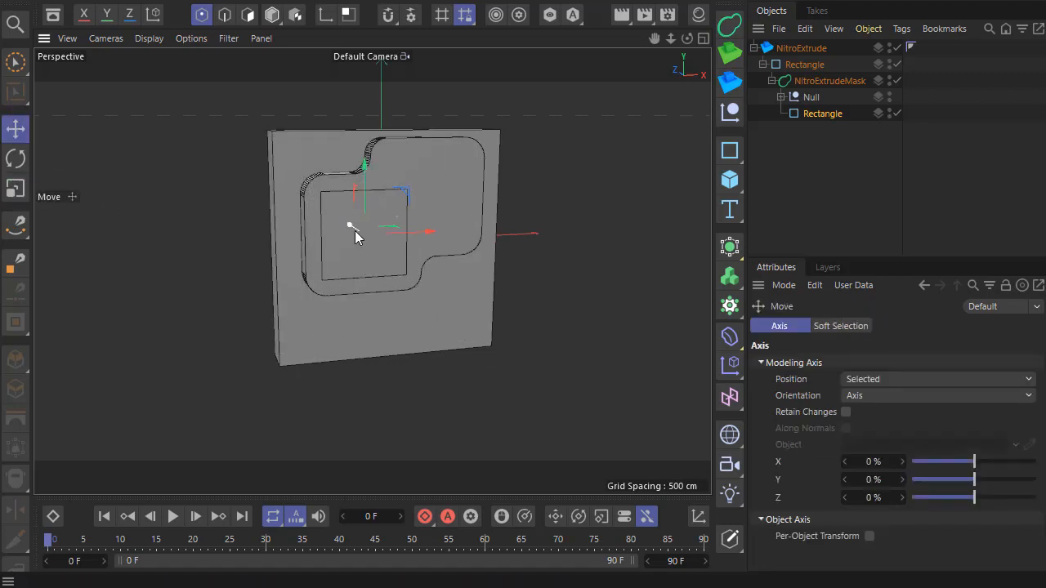
{"action": "left_click_drag", "start_coordinate": [355, 230], "coordinate": [510, 237]}
Enable Rounding on the new Rectangle and move it outward along Z to form a raised block.
{"action": "left_click", "coordinate": [822, 114]}
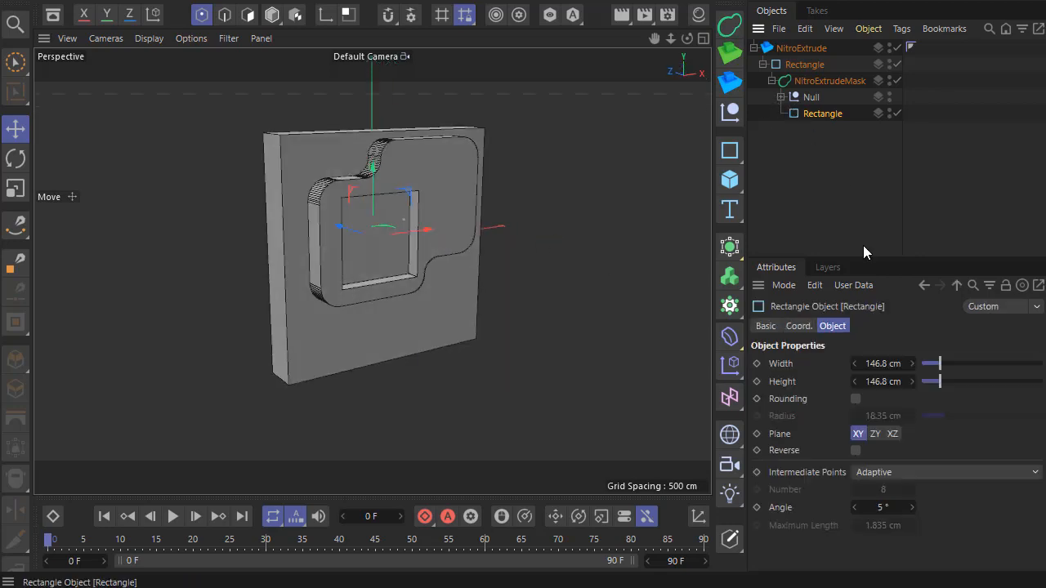
{"action": "left_click", "coordinate": [855, 398]}
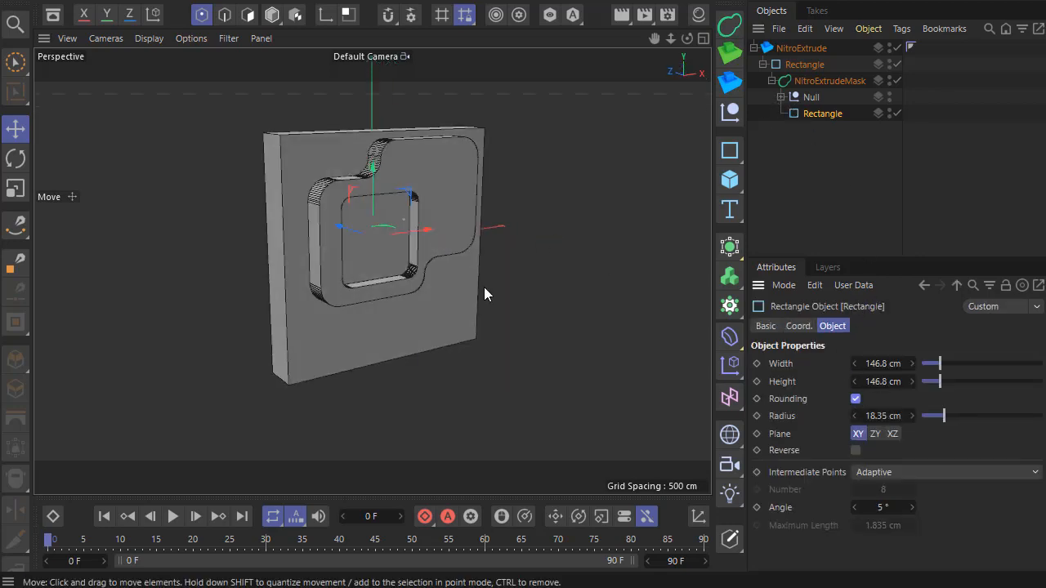
{"action": "mouse_move", "coordinate": [484, 287]}
{"action": "left_mouse_down", "text": "alt"}
{"action": "mouse_move", "coordinate": [491, 292]}
{"action": "mouse_move", "coordinate": [482, 293]}
{"action": "left_mouse_up", "text": "alt"}
{"action": "left_click_drag", "start_coordinate": [353, 234], "coordinate": [376, 250]}
{"action": "left_click_drag", "start_coordinate": [543, 249], "coordinate": [575, 229], "text": "alt"}
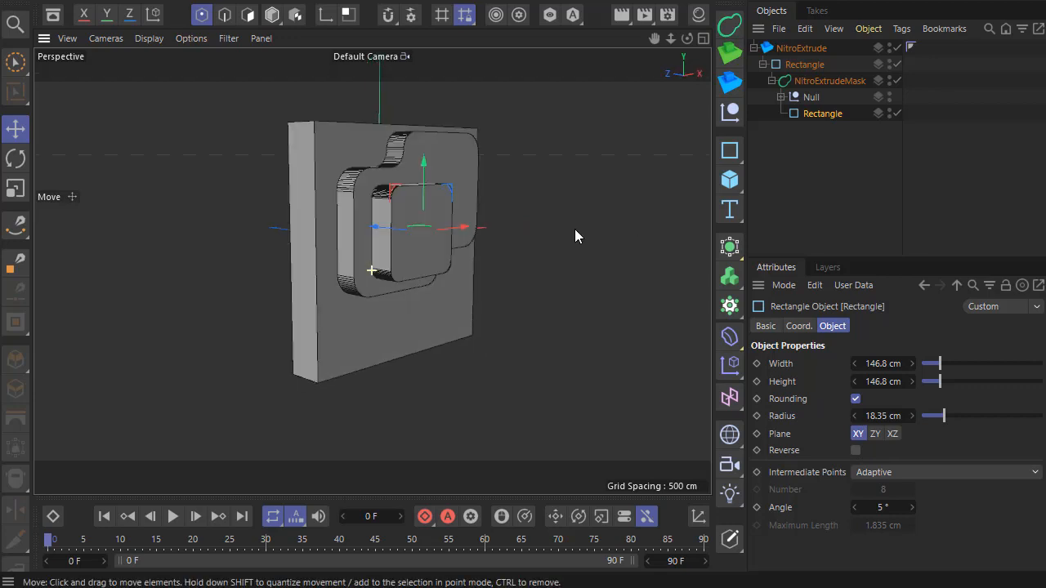
{"action": "left_click_drag", "start_coordinate": [277, 231], "coordinate": [259, 243], "text": "alt"}
{"action": "left_click_drag", "start_coordinate": [547, 192], "coordinate": [512, 180], "text": "alt"}
Copy the NitroExtrudeMask hierarchy under the rounded Rectangle and shrink it into a smaller raised shape, its inner rectangle about 50 cm wide.
{"action": "left_click_drag", "start_coordinate": [830, 80], "coordinate": [814, 113], "text": "ctrl"}
{"action": "left_click", "coordinate": [16, 186]}
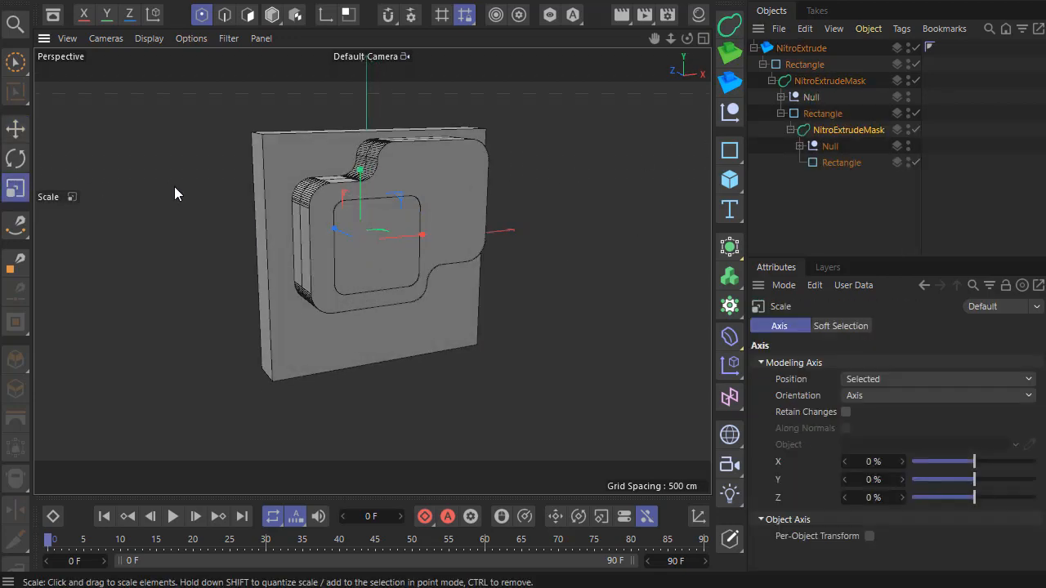
{"action": "left_click_drag", "start_coordinate": [392, 229], "coordinate": [526, 263]}
{"action": "left_click", "coordinate": [15, 128]}
{"action": "left_click", "coordinate": [817, 222]}
Examine the nested mask extrusions from several angles and go through the object hierarchy that builds them.
{"action": "scroll", "coordinate": [278, 250], "scroll_direction": "down", "scroll_amount": 4}
{"action": "scroll", "coordinate": [294, 259], "scroll_direction": "up", "scroll_amount": 4}
{"action": "left_click_drag", "start_coordinate": [329, 264], "coordinate": [270, 264], "text": "alt"}
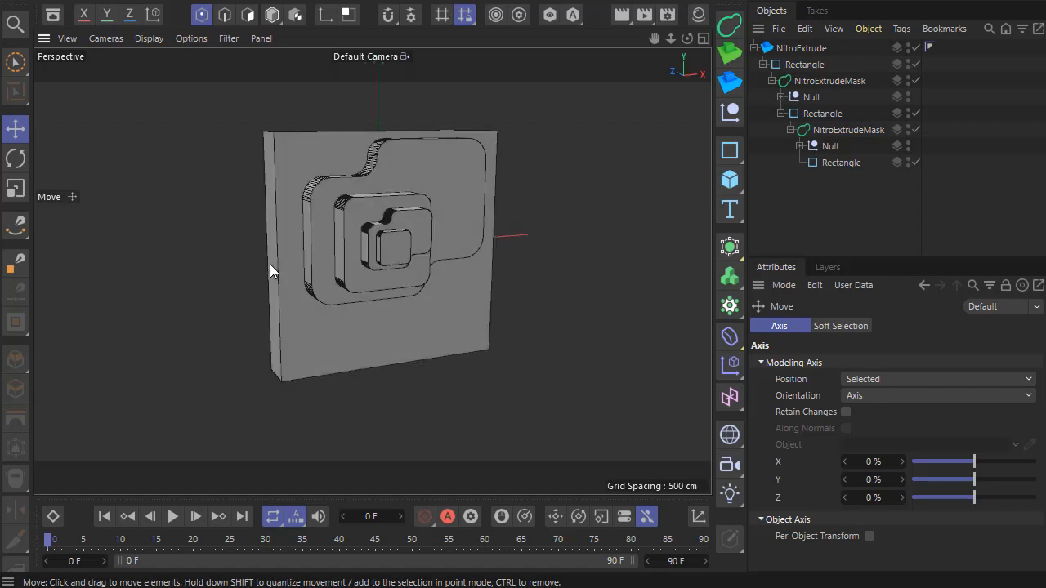
{"action": "scroll", "coordinate": [270, 264], "scroll_direction": "down", "scroll_amount": 4}
{"action": "scroll", "coordinate": [344, 243], "scroll_direction": "up", "scroll_amount": 3}
{"action": "mouse_move", "coordinate": [344, 243]}
{"action": "left_mouse_down", "text": "alt"}
{"action": "mouse_move", "coordinate": [327, 265]}
{"action": "mouse_move", "coordinate": [347, 253]}
{"action": "left_mouse_up", "text": "alt"}
{"action": "scroll", "coordinate": [347, 253], "scroll_direction": "down", "scroll_amount": 4}
{"action": "scroll", "coordinate": [347, 256], "scroll_direction": "up", "scroll_amount": 2}
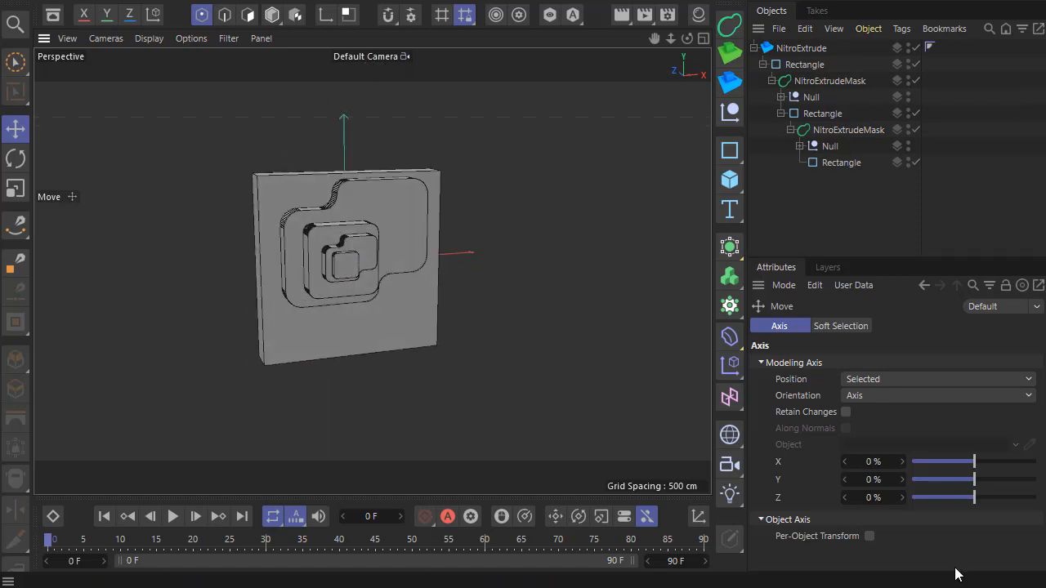
{"action": "left_click", "coordinate": [805, 65]}
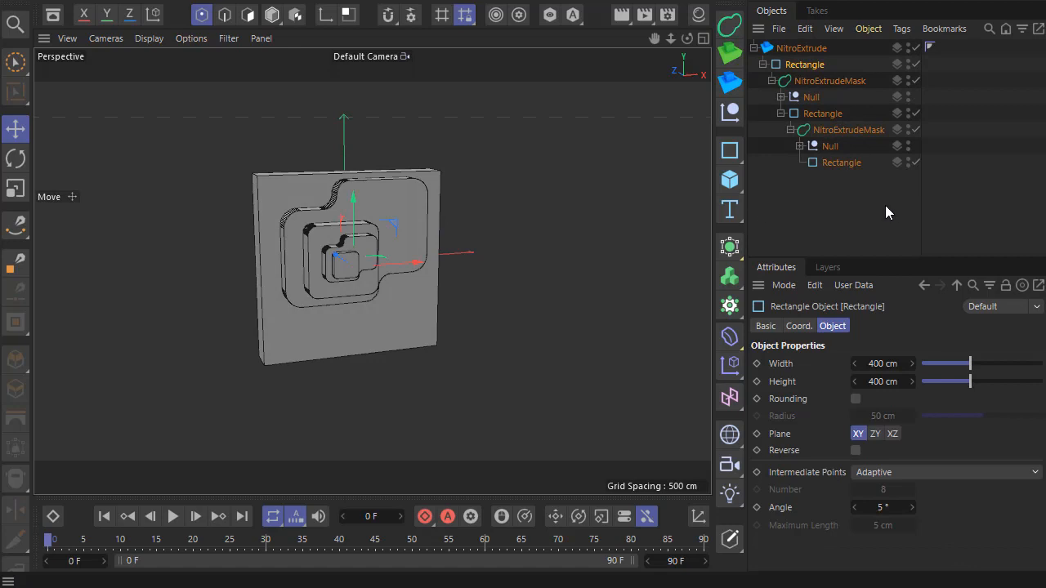
{"action": "left_click_drag", "start_coordinate": [893, 208], "coordinate": [785, 62]}
{"action": "left_click", "coordinate": [800, 48]}
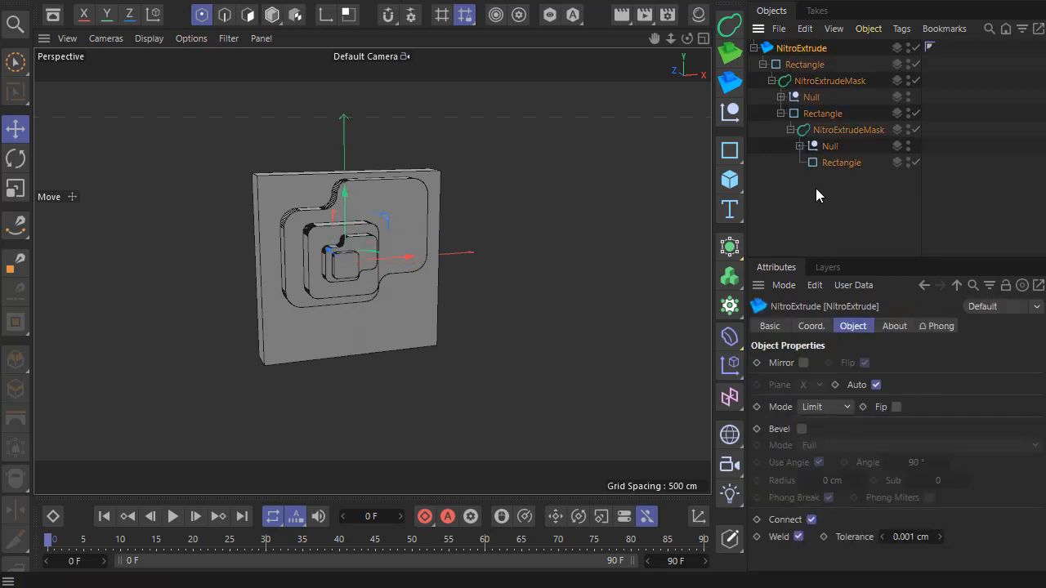
{"action": "left_click_drag", "start_coordinate": [847, 188], "coordinate": [779, 88]}
{"action": "left_click", "coordinate": [840, 162]}
{"action": "scroll", "coordinate": [343, 320], "scroll_direction": "down", "scroll_amount": 1}
{"action": "scroll", "coordinate": [343, 317], "scroll_direction": "up", "scroll_amount": 2}
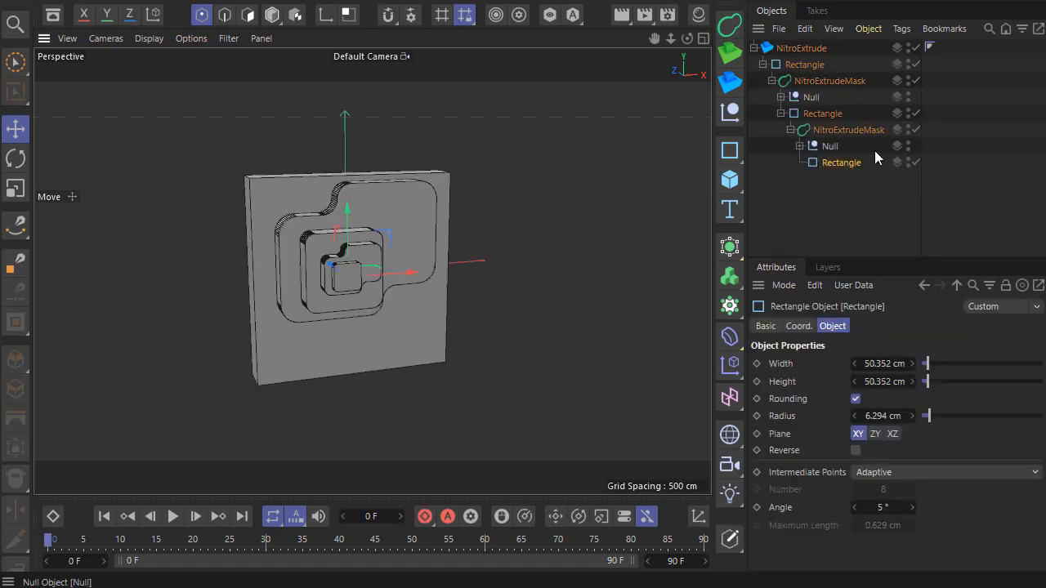
Delete the nested mask setup and place a new 400 cm square Rectangle under an empty NitroExtrude.
{"action": "left_click_drag", "start_coordinate": [858, 211], "coordinate": [780, 65]}
{"action": "key", "text": "Delete"}
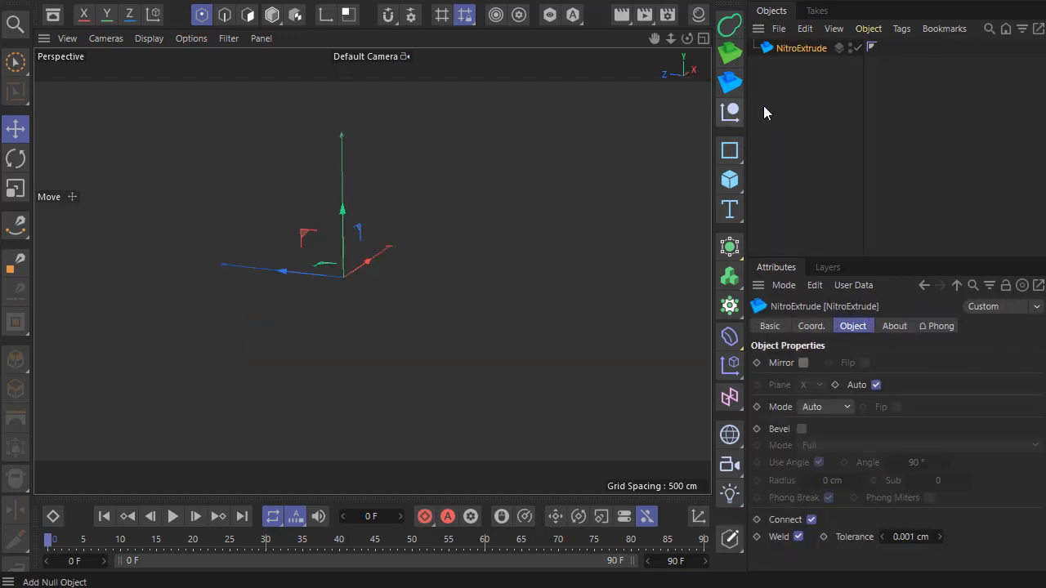
{"action": "left_click", "coordinate": [730, 151]}
{"action": "left_click_drag", "start_coordinate": [789, 66], "coordinate": [790, 65]}
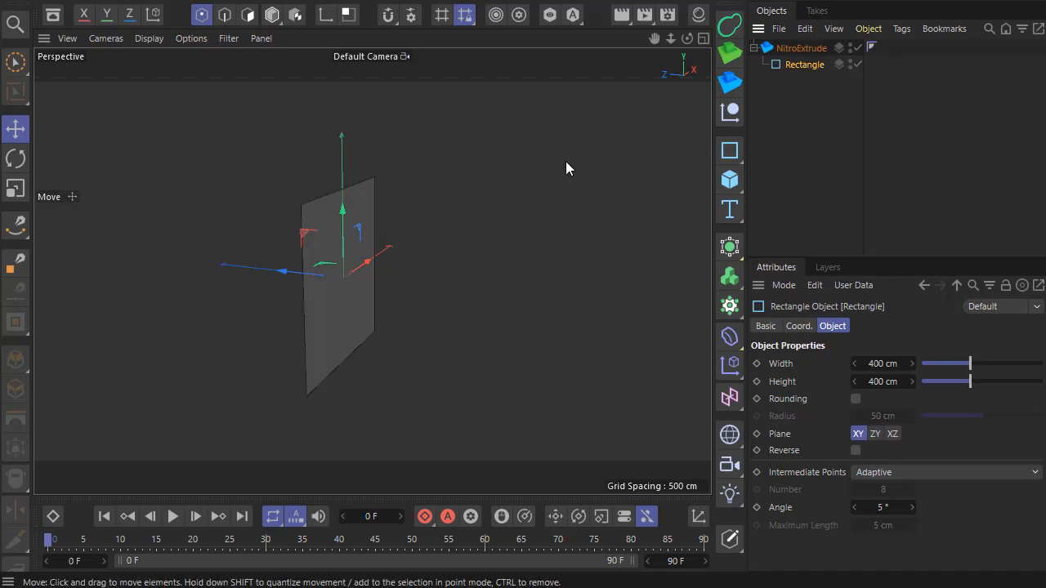
Move the Rectangle along Z to give the plate thickness and enable Mirror on the NitroExtrude.
{"action": "left_click_drag", "start_coordinate": [302, 273], "coordinate": [308, 281]}
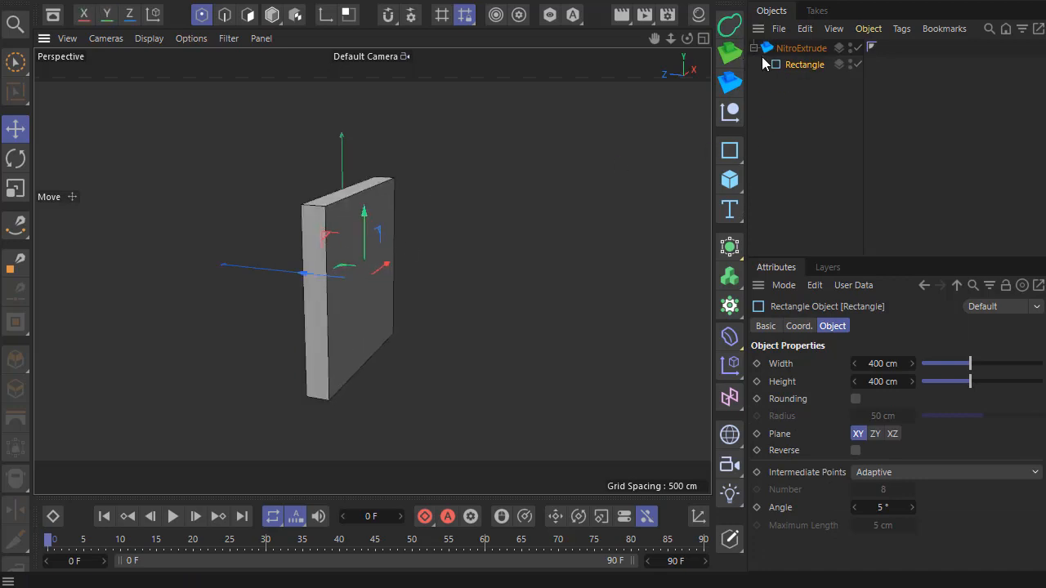
{"action": "left_click", "coordinate": [800, 47]}
{"action": "left_click", "coordinate": [803, 363]}
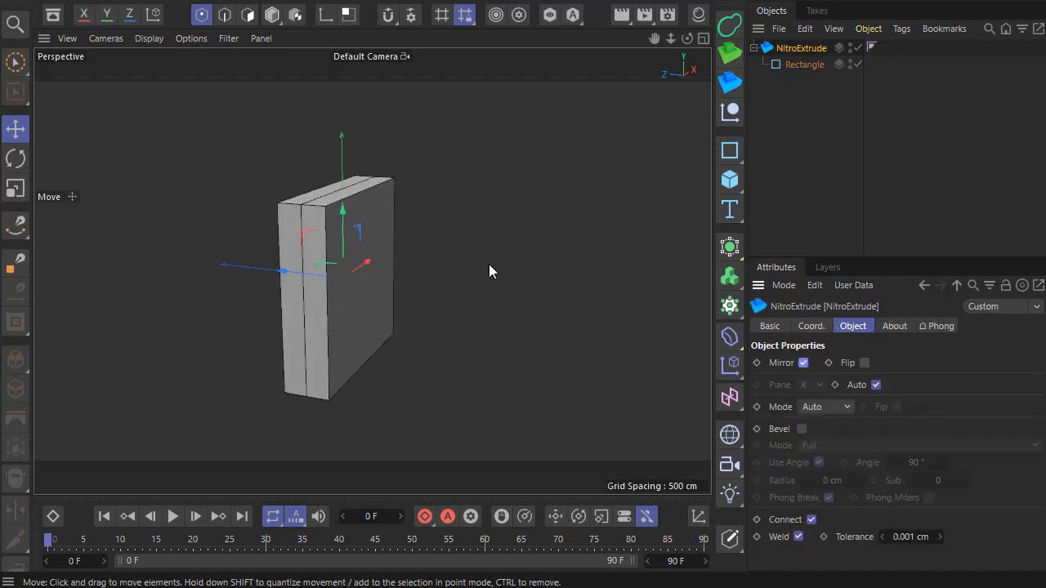
Nest a scaled-down copy of the Rectangle under the original and pull it out along Z as a block.
{"action": "left_click", "coordinate": [800, 64]}
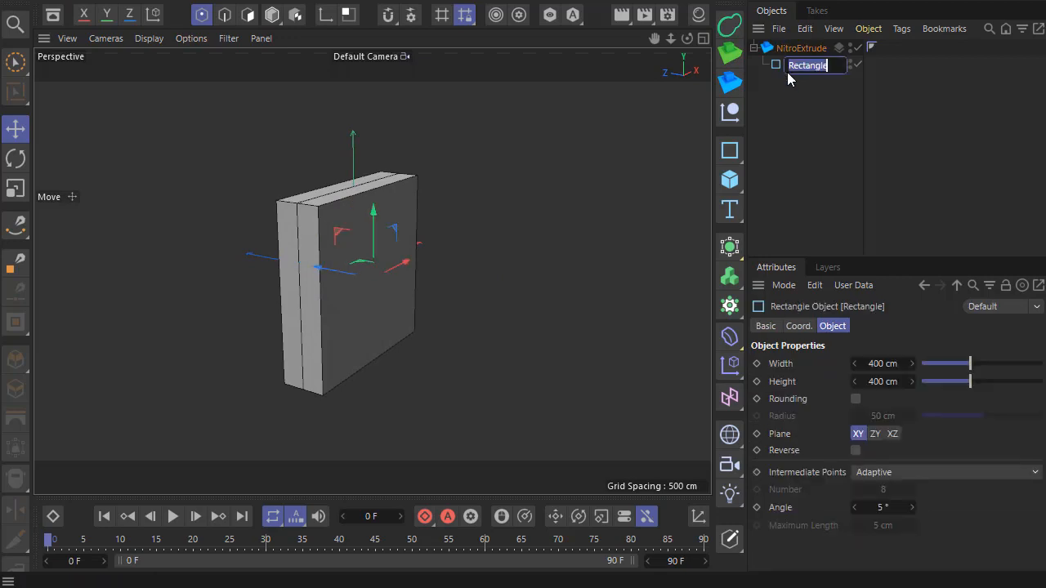
{"action": "left_click_drag", "start_coordinate": [800, 64], "coordinate": [801, 67], "text": "ctrl"}
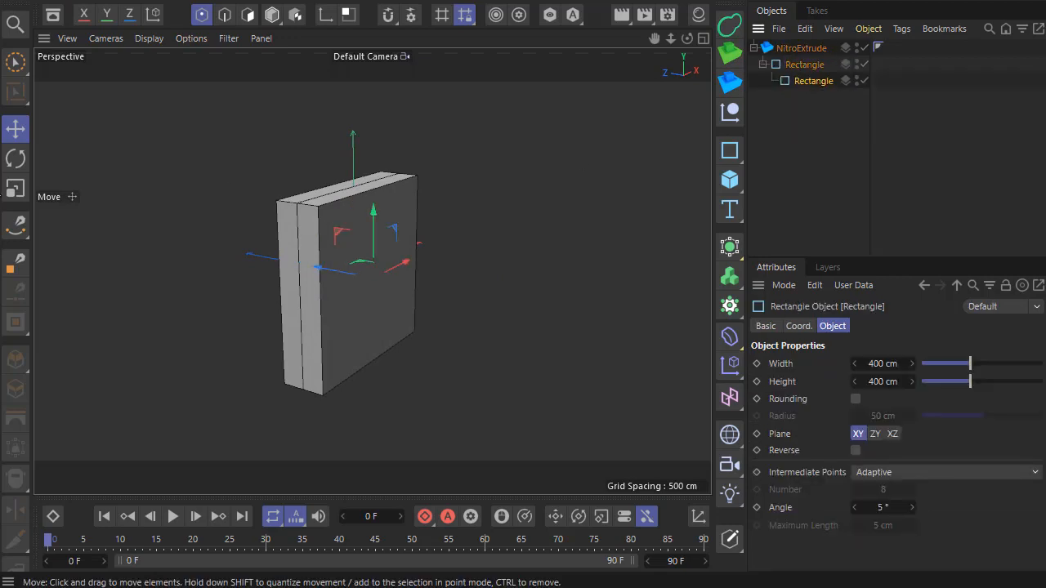
{"action": "left_click", "coordinate": [15, 188]}
{"action": "mouse_move", "coordinate": [398, 282]}
{"action": "left_mouse_down"}
{"action": "mouse_move", "coordinate": [327, 282]}
{"action": "mouse_move", "coordinate": [391, 294]}
{"action": "mouse_move", "coordinate": [373, 289]}
{"action": "left_mouse_up"}
{"action": "left_click", "coordinate": [18, 131]}
{"action": "left_click_drag", "start_coordinate": [328, 317], "coordinate": [376, 319], "text": "alt"}
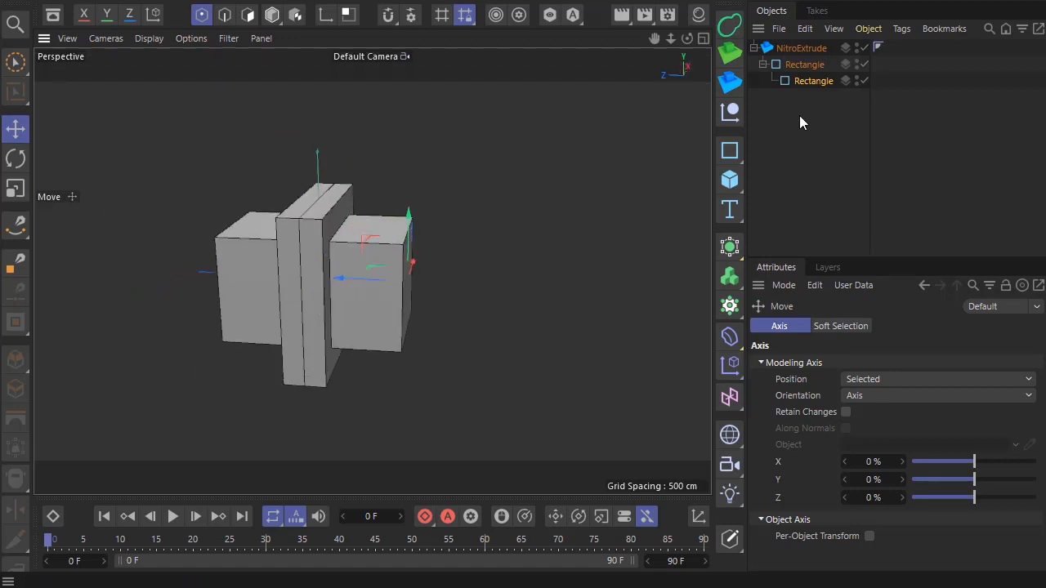
Enable Flip on the NitroExtrude's mirror and move the inner Rectangle farther along Z to lengthen the blocks.
{"action": "left_click", "coordinate": [800, 50]}
{"action": "left_click", "coordinate": [865, 363]}
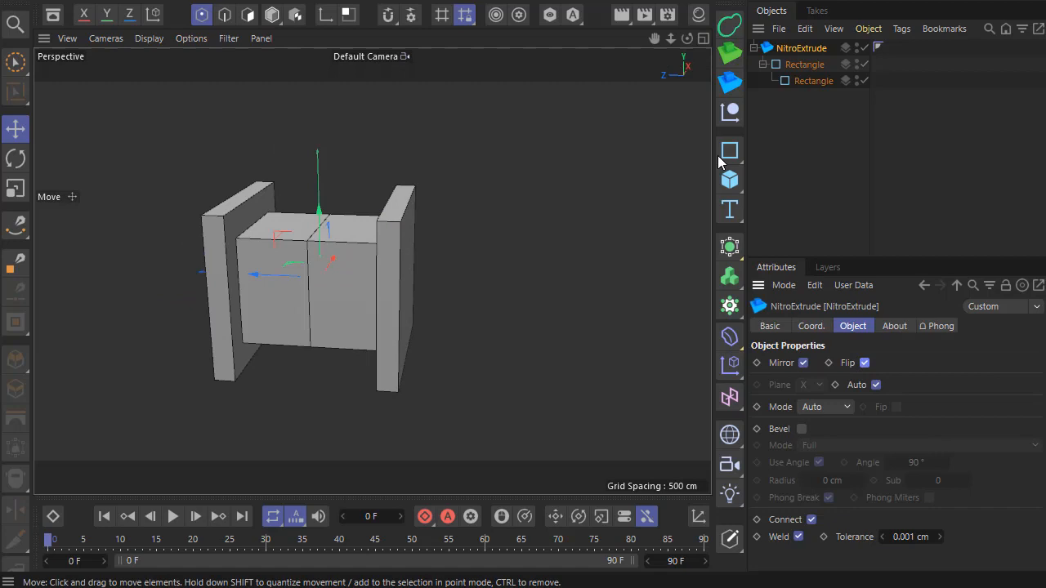
{"action": "left_click", "coordinate": [791, 81]}
{"action": "left_click_drag", "start_coordinate": [344, 274], "coordinate": [398, 291]}
Scale the inner Rectangle to about 219 cm square.
{"action": "left_click", "coordinate": [16, 189]}
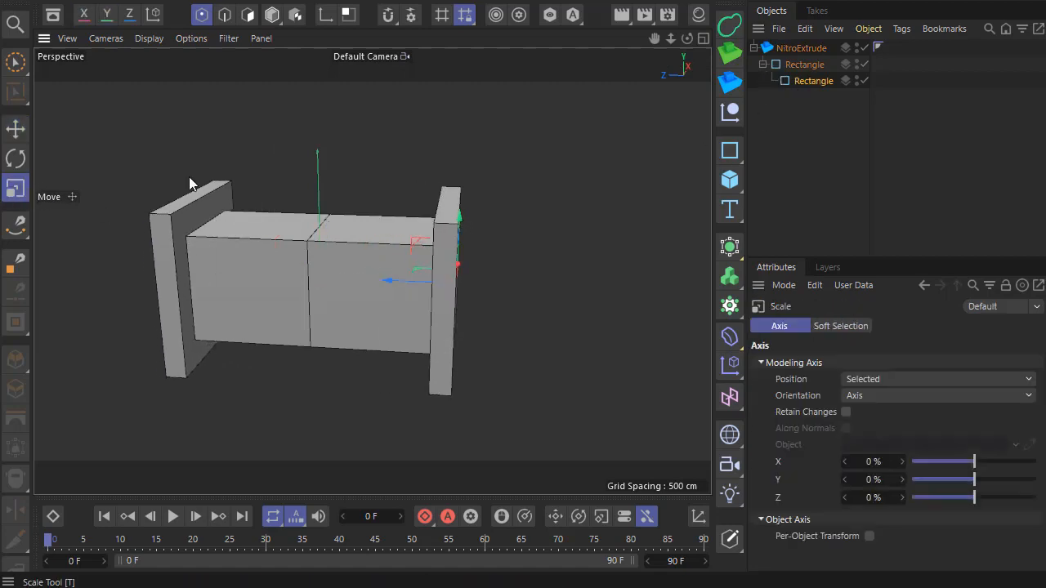
{"action": "left_click_drag", "start_coordinate": [189, 177], "coordinate": [145, 236]}
{"action": "left_click_drag", "start_coordinate": [268, 258], "coordinate": [222, 254], "text": "alt"}
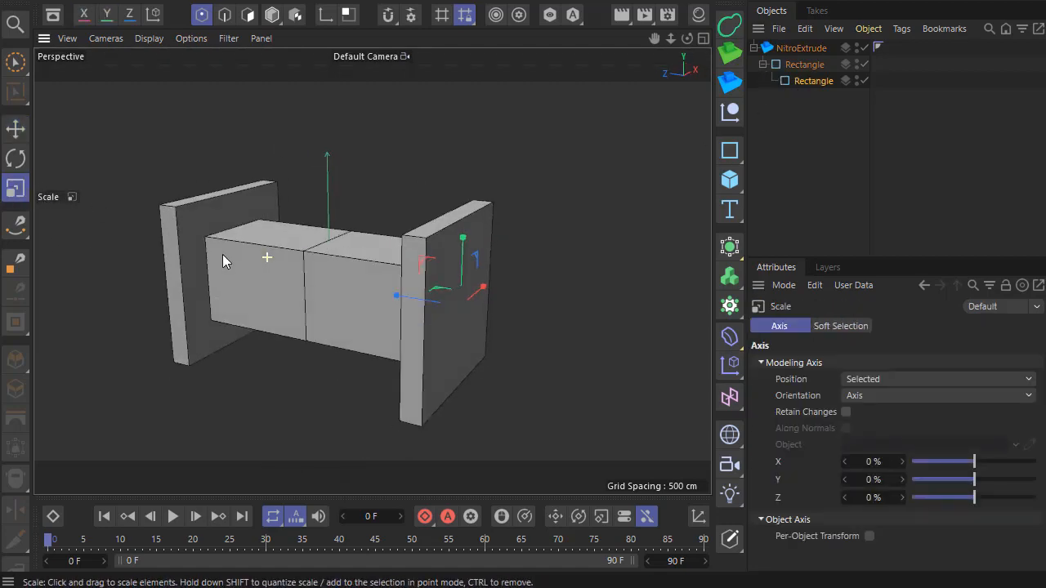
Duplicate the inner Rectangle at the same level, scale the copy to about 137 cm square and raise it along Y.
{"action": "left_click_drag", "start_coordinate": [799, 85], "coordinate": [803, 87], "text": "ctrl"}
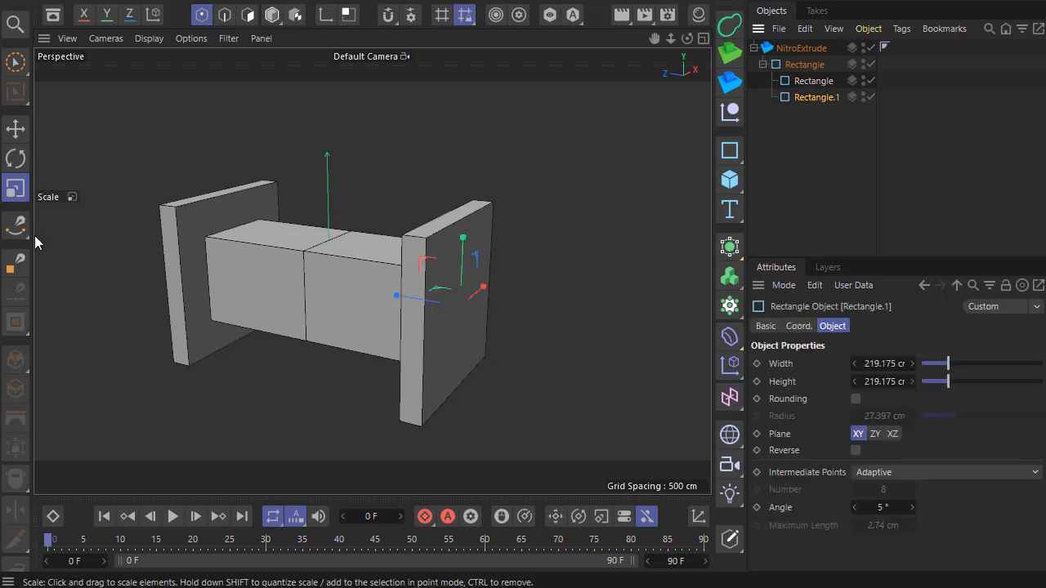
{"action": "left_click", "coordinate": [16, 189]}
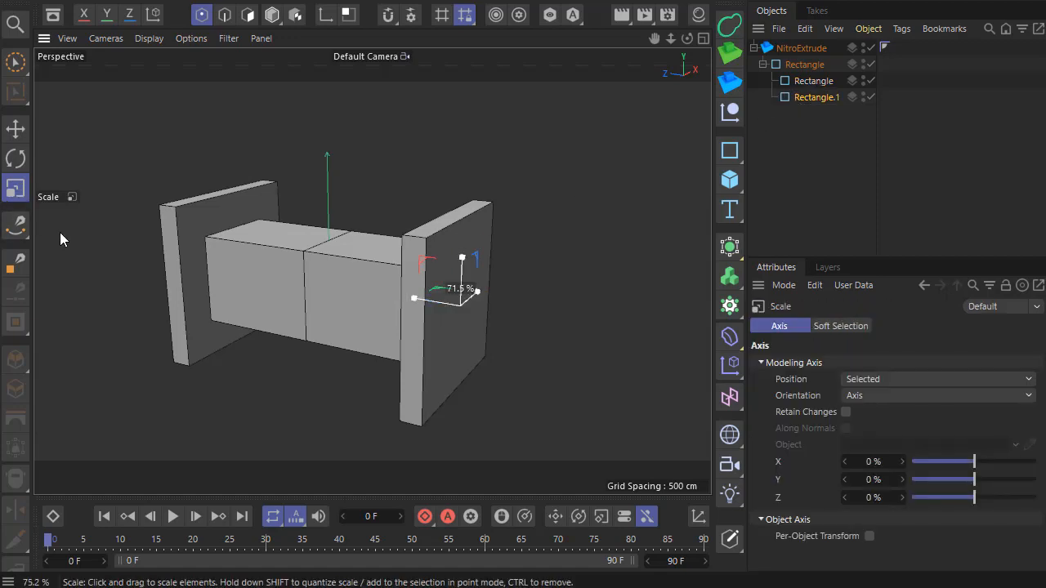
{"action": "left_click", "coordinate": [15, 128]}
{"action": "left_click_drag", "start_coordinate": [463, 238], "coordinate": [468, 211]}
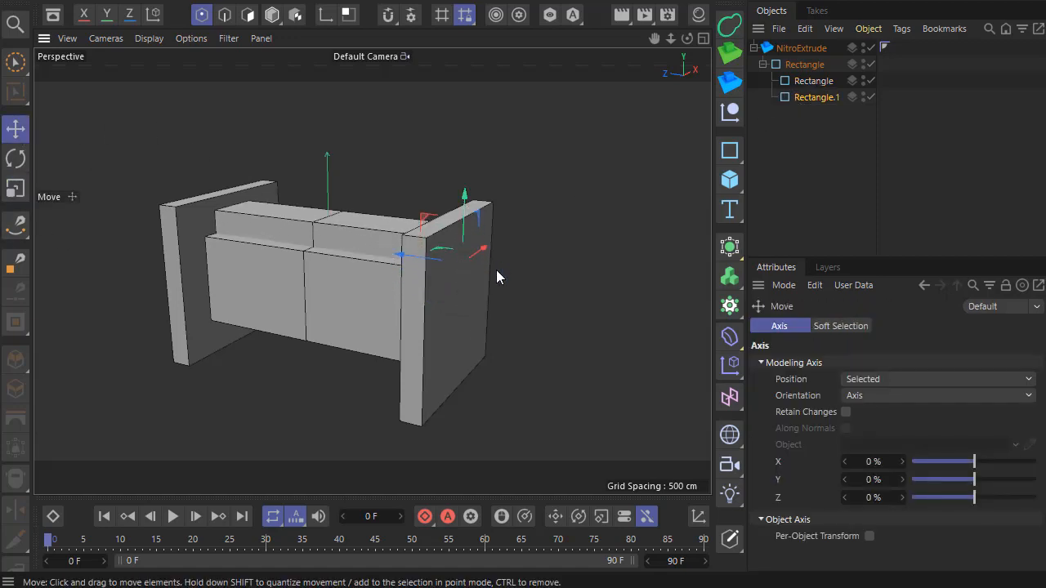
Nest Rectangle.1 under the inner Rectangle and reposition it along Y and Z as a narrower block joining the mirrored halves.
{"action": "left_click_drag", "start_coordinate": [800, 78], "coordinate": [800, 79]}
{"action": "left_click_drag", "start_coordinate": [433, 280], "coordinate": [456, 280]}
{"action": "left_click_drag", "start_coordinate": [515, 204], "coordinate": [506, 253]}
{"action": "left_click_drag", "start_coordinate": [423, 286], "coordinate": [481, 287], "text": "alt"}
{"action": "left_click_drag", "start_coordinate": [423, 303], "coordinate": [479, 263]}
{"action": "scroll", "coordinate": [424, 304], "scroll_direction": "down", "scroll_amount": 4}
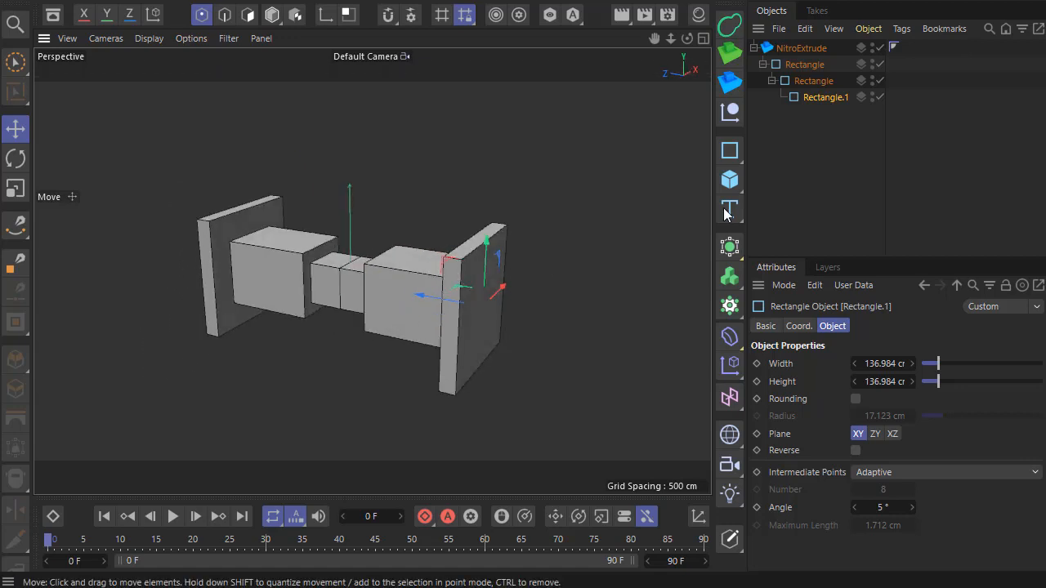
Delete the mirrored rectangle setup and start over with an empty NitroExtrude.
{"action": "left_click", "coordinate": [803, 47]}
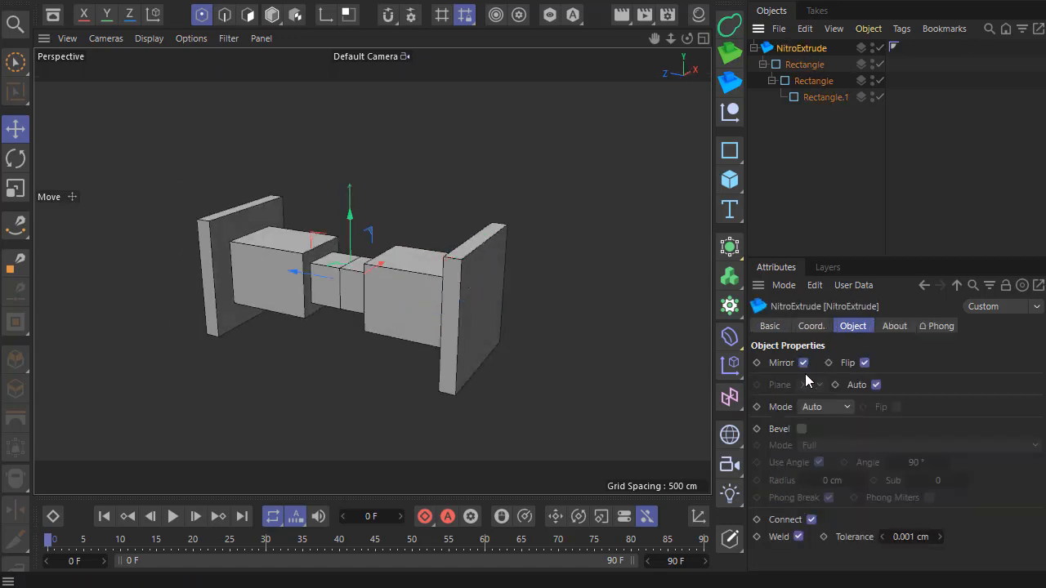
{"action": "left_click_drag", "start_coordinate": [826, 114], "coordinate": [784, 52]}
{"action": "key", "text": "Delete"}
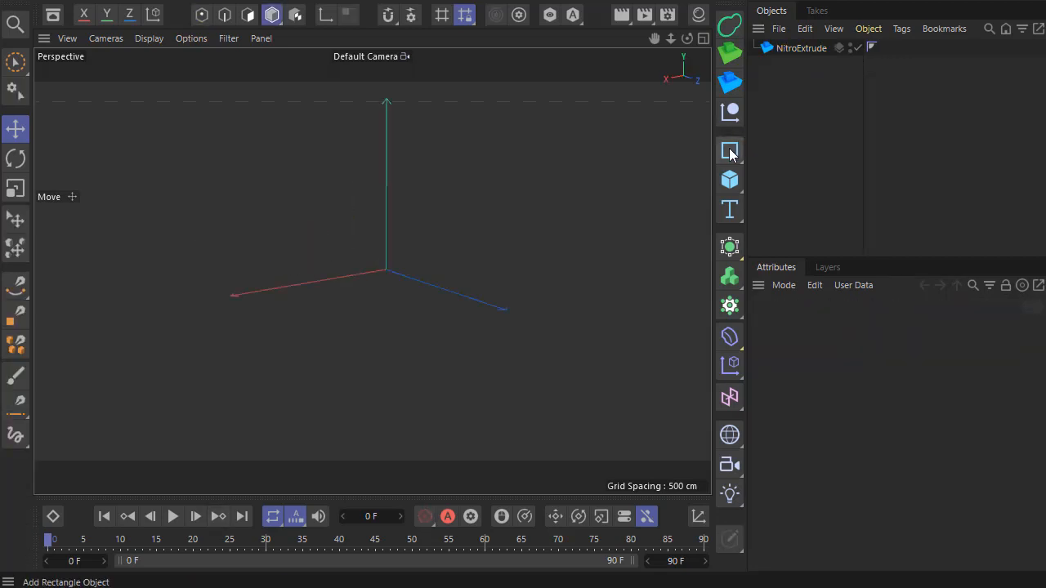
Add a 400 cm square Rectangle, set its plane to XZ, and nest it under the NitroExtrude.
{"action": "left_click", "coordinate": [730, 152]}
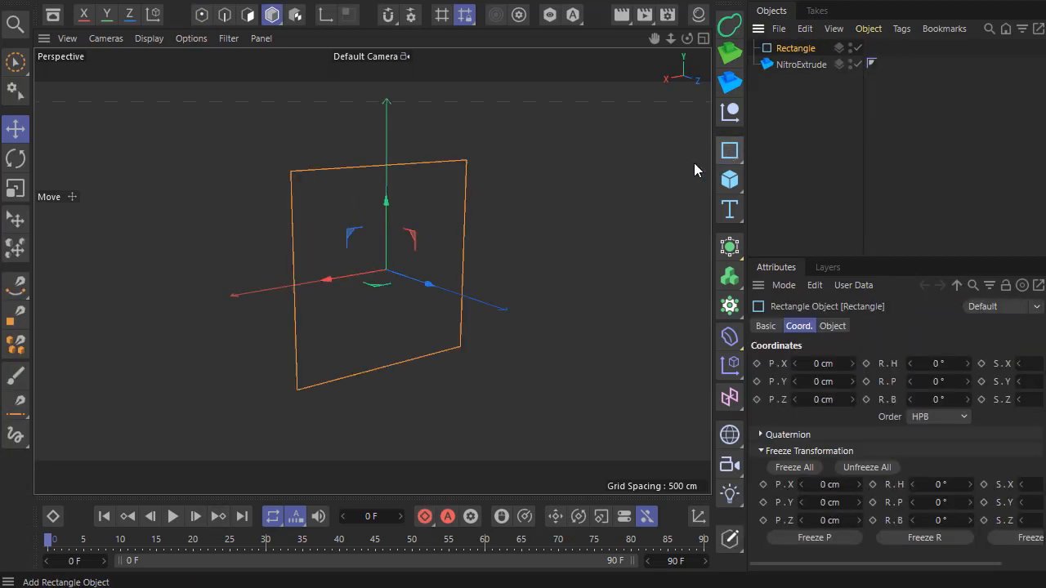
{"action": "left_click", "coordinate": [832, 325]}
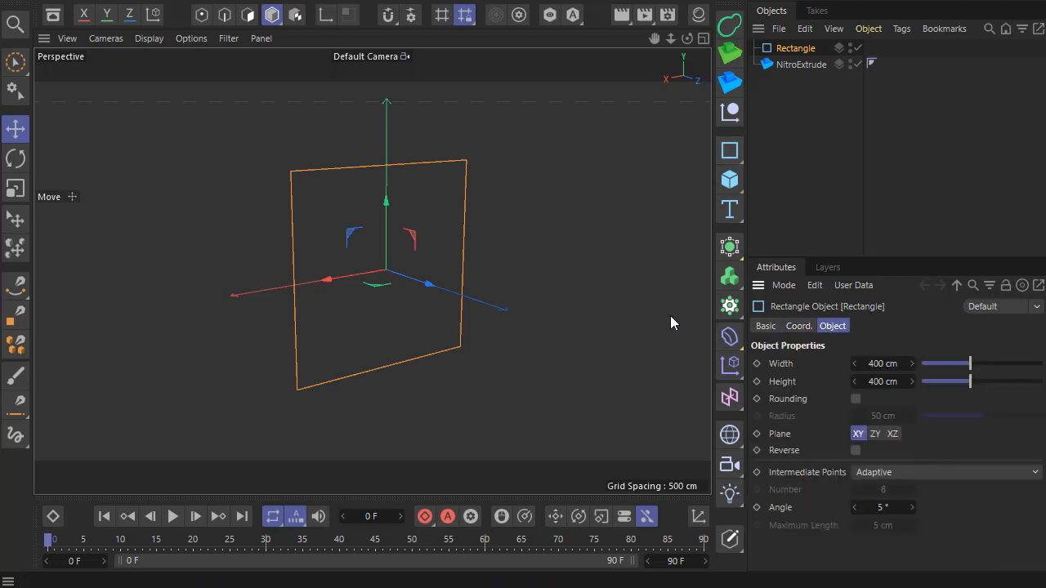
{"action": "left_click", "coordinate": [892, 434]}
{"action": "left_click", "coordinate": [875, 434]}
{"action": "left_click", "coordinate": [858, 434]}
{"action": "left_click", "coordinate": [893, 433]}
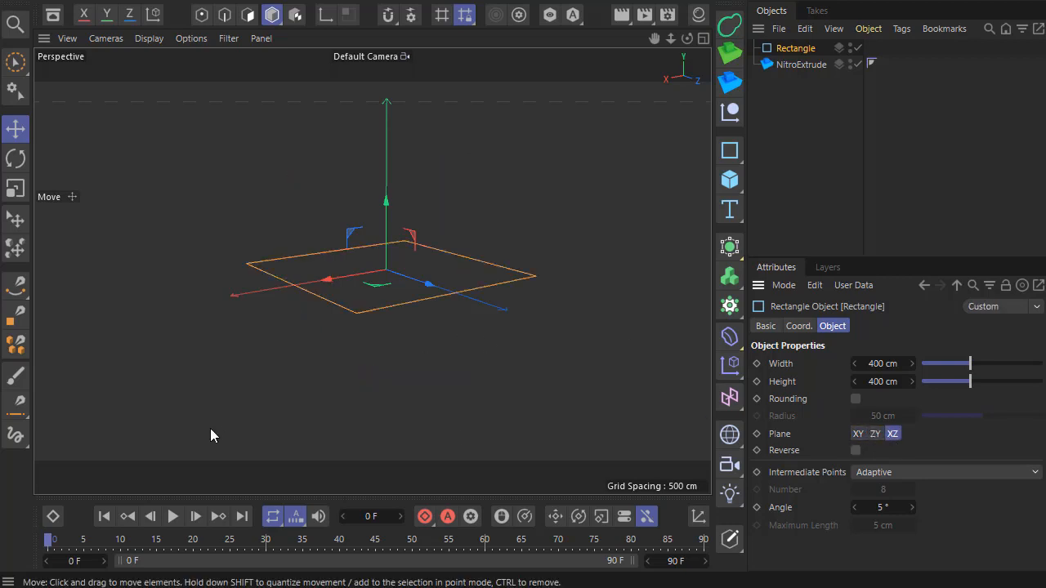
{"action": "scroll", "coordinate": [210, 429], "scroll_direction": "down", "scroll_amount": 2}
{"action": "left_click_drag", "start_coordinate": [783, 51], "coordinate": [786, 65]}
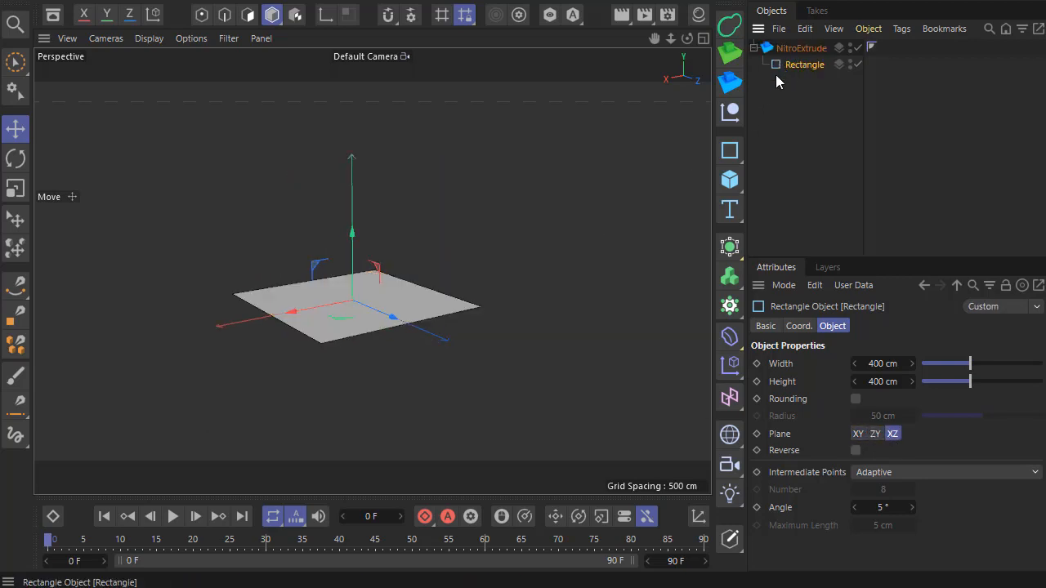
Raise the Rectangle along Y into a slab and nest a new Star spline in the XZ plane under it.
{"action": "left_click_drag", "start_coordinate": [352, 234], "coordinate": [353, 223]}
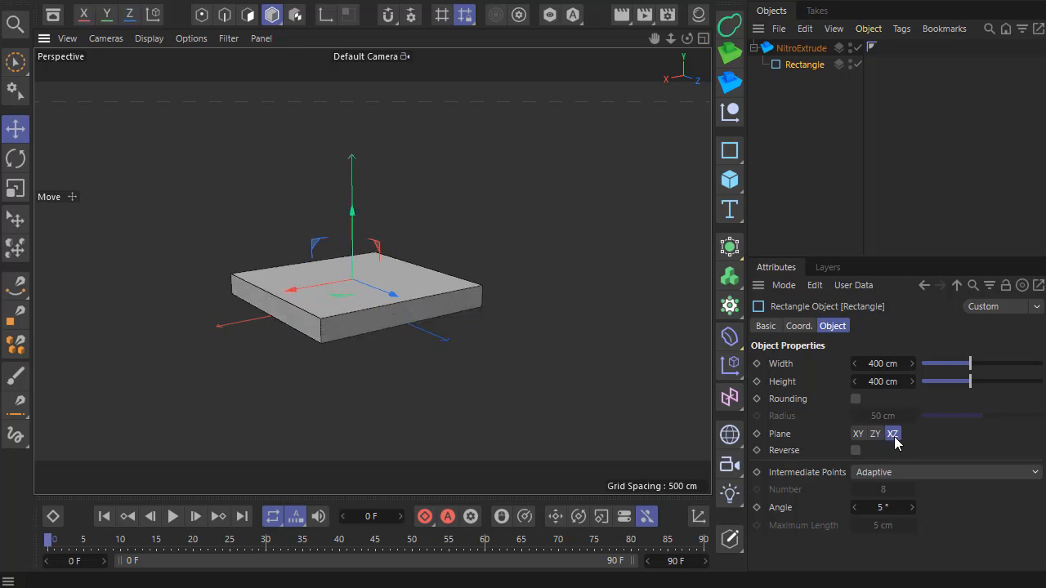
{"action": "left_click", "coordinate": [729, 150]}
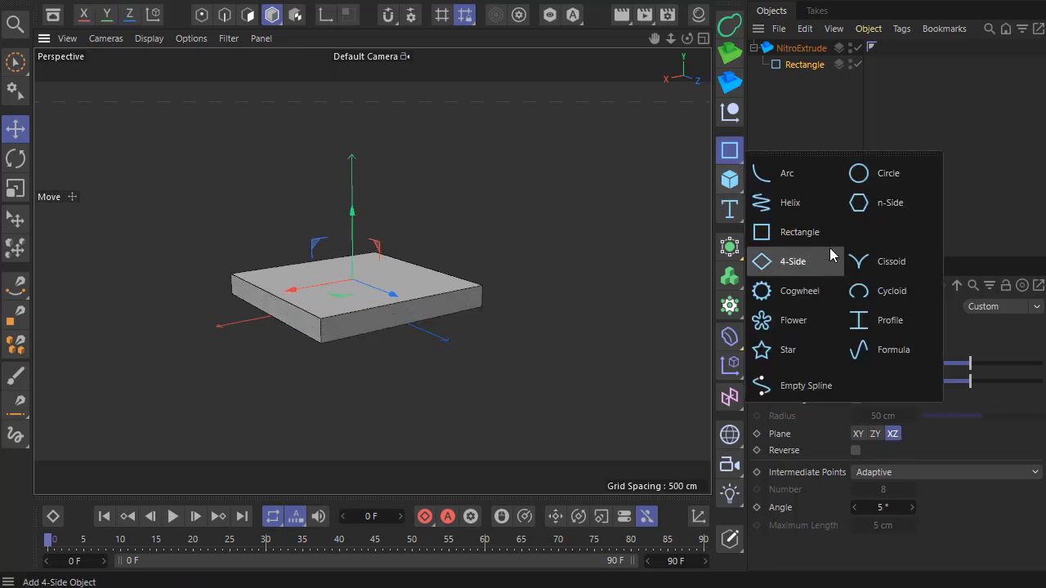
{"action": "left_click", "coordinate": [788, 349]}
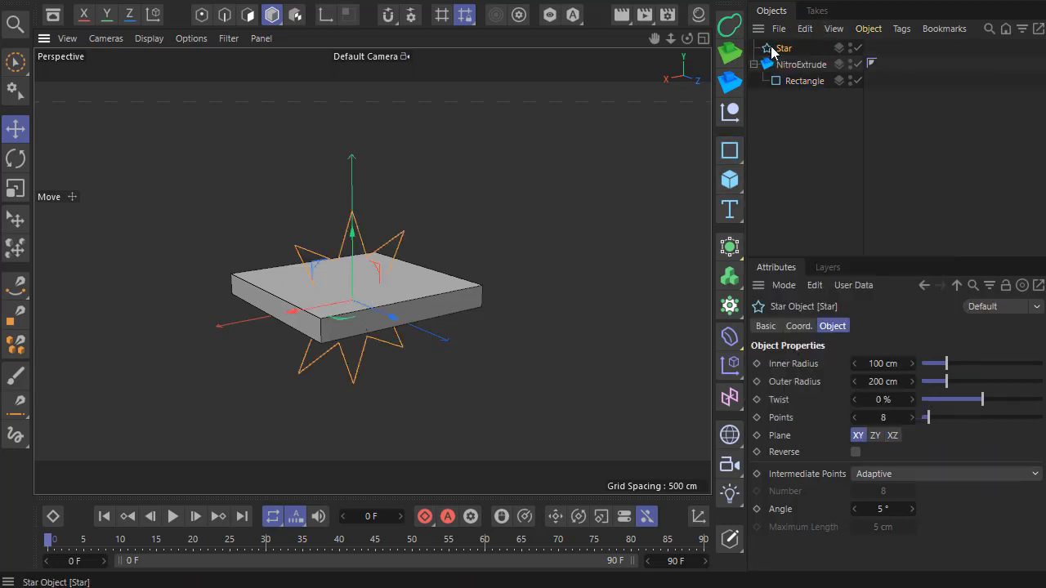
{"action": "left_click_drag", "start_coordinate": [780, 79], "coordinate": [784, 78]}
{"action": "left_click", "coordinate": [892, 435]}
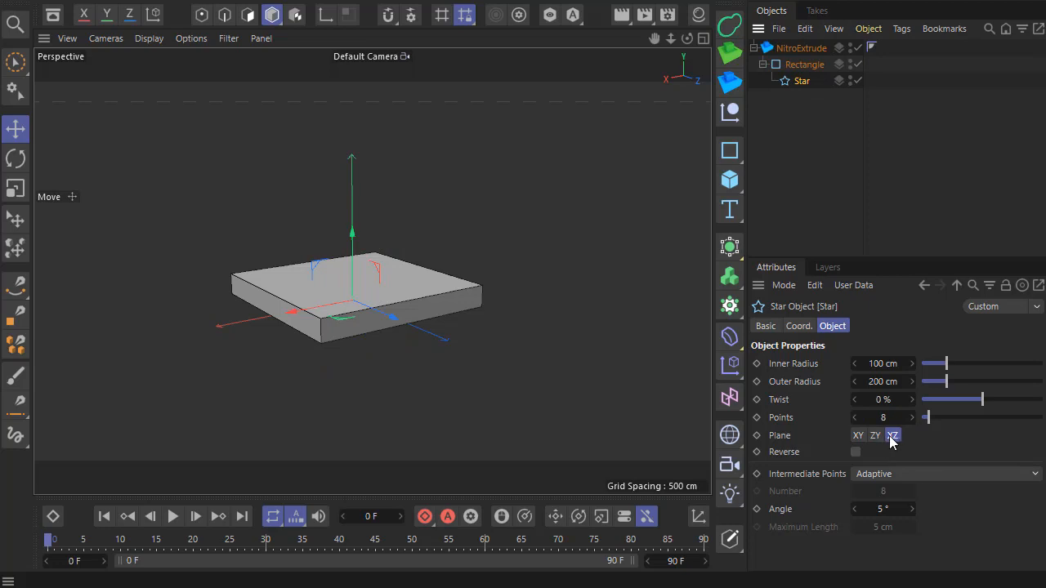
Scale the Star to about 66 cm inner and 132 cm outer radius and lower it along Y to cut a recess in the slab.
{"action": "left_click", "coordinate": [16, 198]}
{"action": "key", "text": "e"}
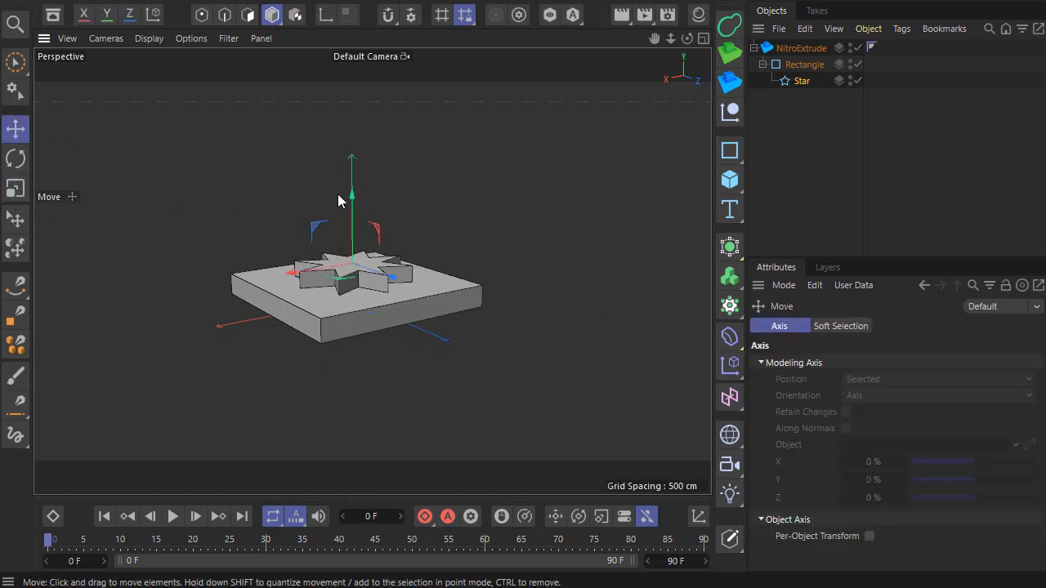
{"action": "left_click_drag", "start_coordinate": [353, 195], "coordinate": [354, 312]}
{"action": "scroll", "coordinate": [354, 312], "scroll_direction": "down", "scroll_amount": 2}
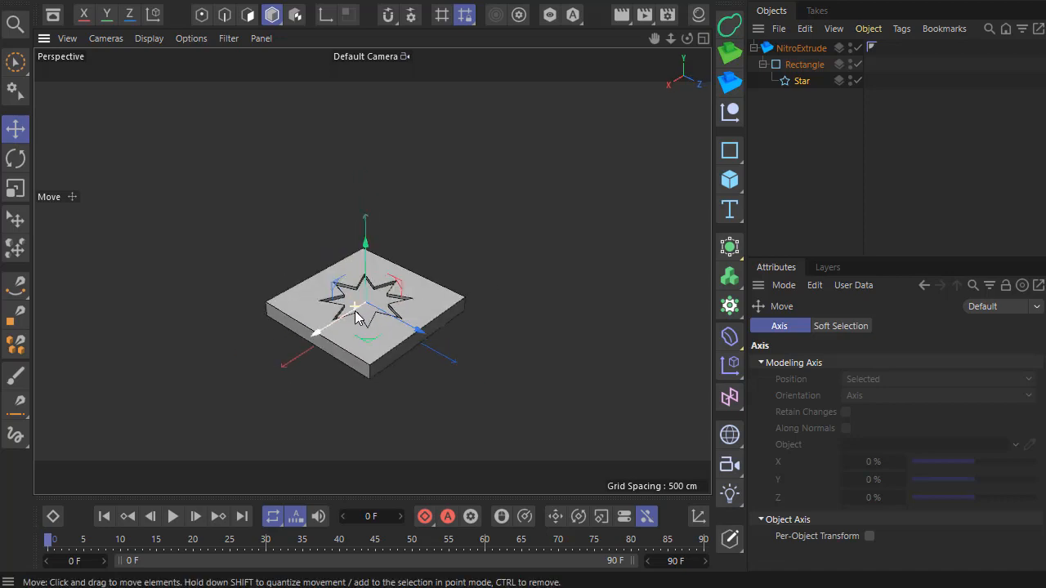
{"action": "scroll", "coordinate": [355, 311], "scroll_direction": "up", "scroll_amount": 1}
{"action": "scroll", "coordinate": [288, 221], "scroll_direction": "down", "scroll_amount": 2}
{"action": "scroll", "coordinate": [348, 303], "scroll_direction": "up", "scroll_amount": 3}
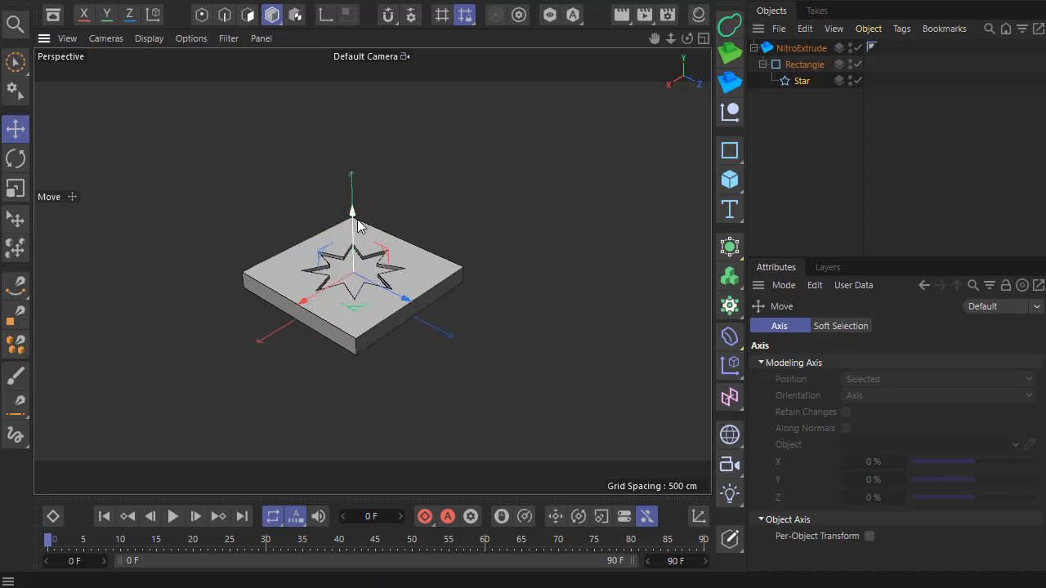
Turn off the NitroExtrude's Auto plane, try the Y, Z and X planes, and turn Auto back on.
{"action": "left_click", "coordinate": [800, 47]}
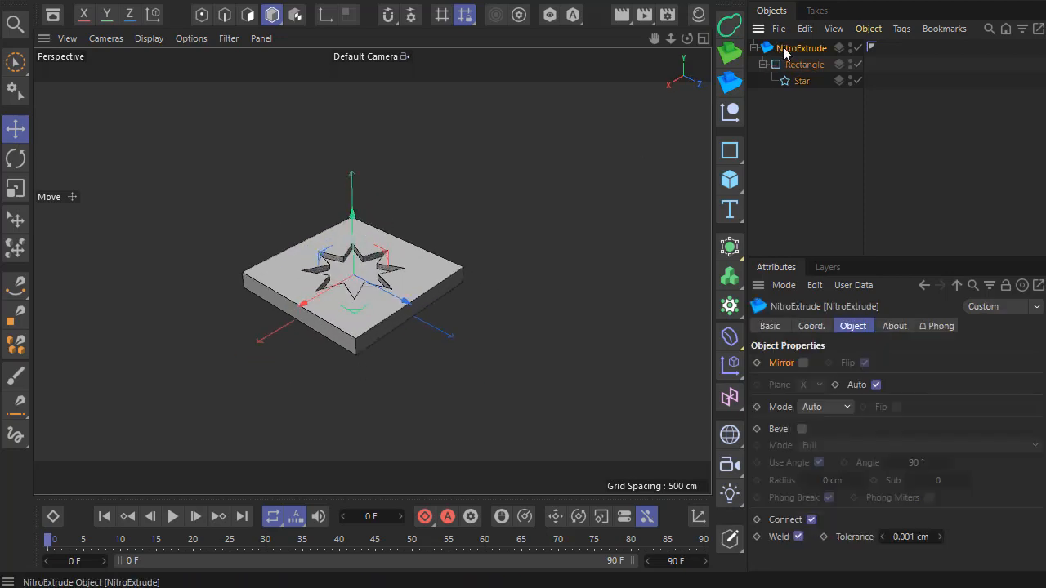
{"action": "left_click", "coordinate": [802, 406]}
{"action": "left_click", "coordinate": [875, 384]}
{"action": "left_click", "coordinate": [812, 385]}
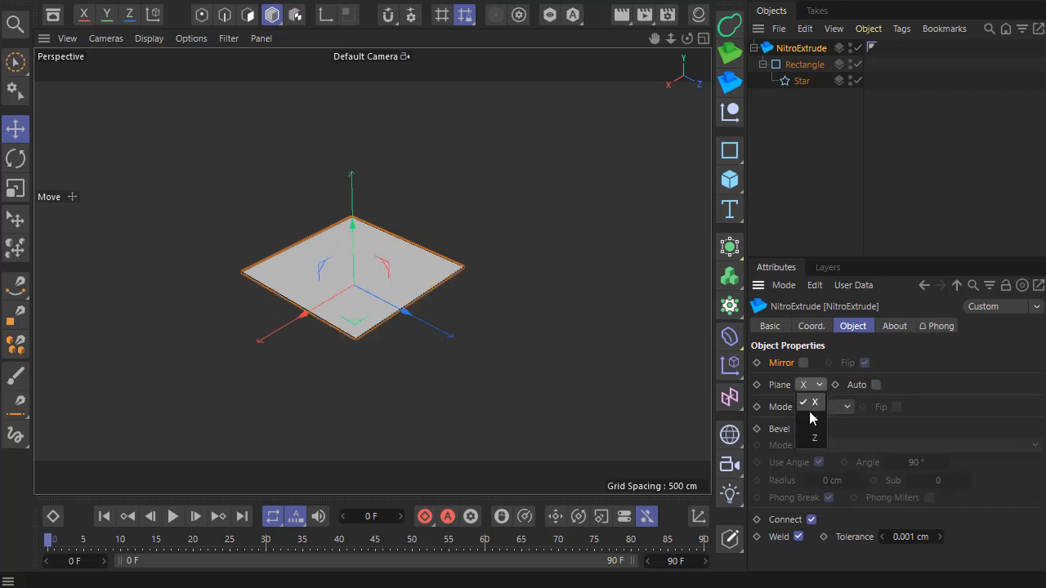
{"action": "left_click", "coordinate": [812, 419]}
{"action": "left_click", "coordinate": [810, 385]}
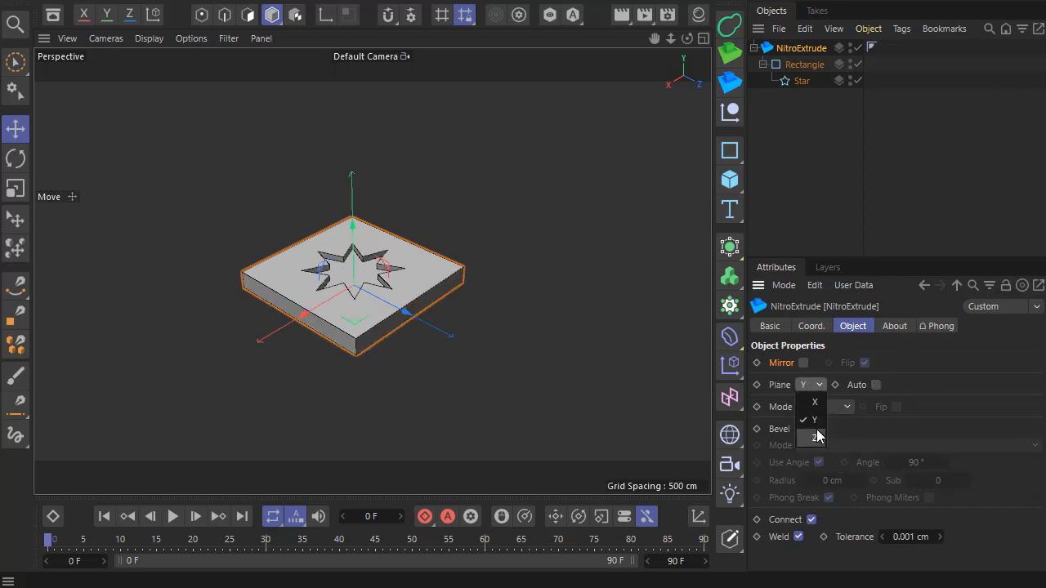
{"action": "left_click", "coordinate": [816, 437]}
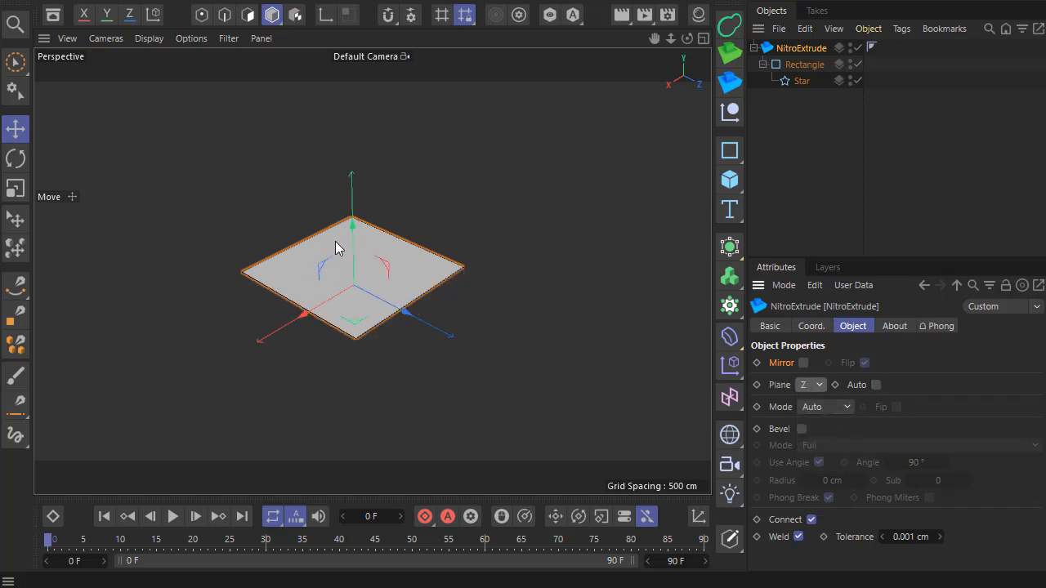
{"action": "left_click", "coordinate": [809, 384]}
{"action": "left_click", "coordinate": [803, 402]}
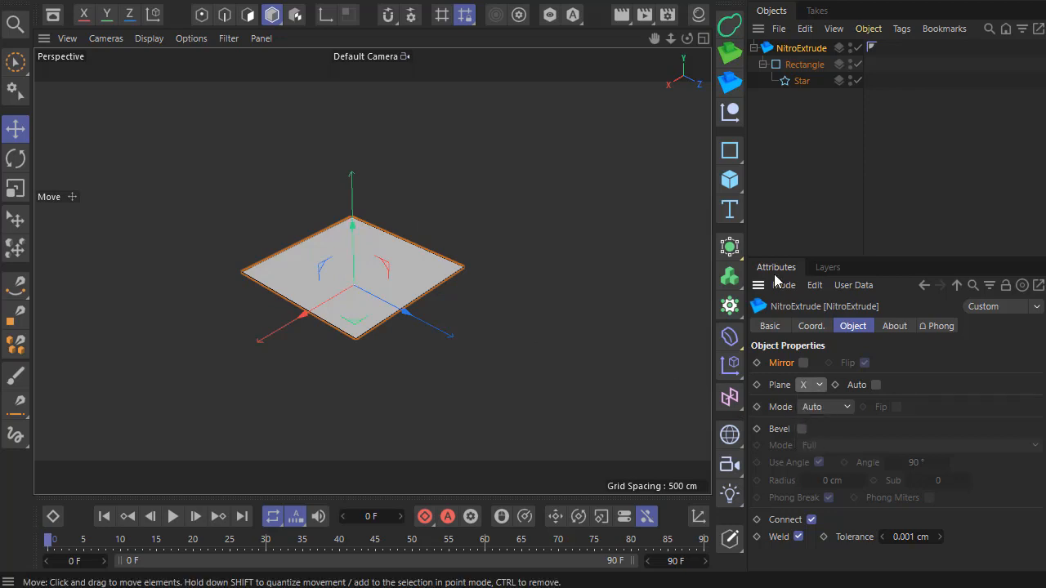
{"action": "left_click", "coordinate": [875, 385]}
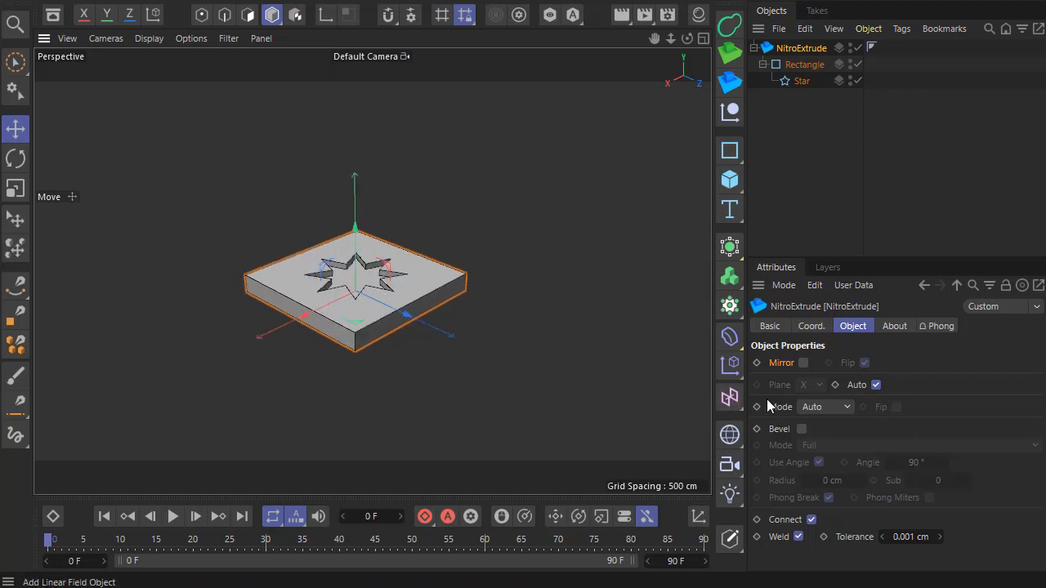
Set the NitroExtrude's Mode to Limit.
{"action": "left_click", "coordinate": [793, 96]}
{"action": "left_click", "coordinate": [794, 87]}
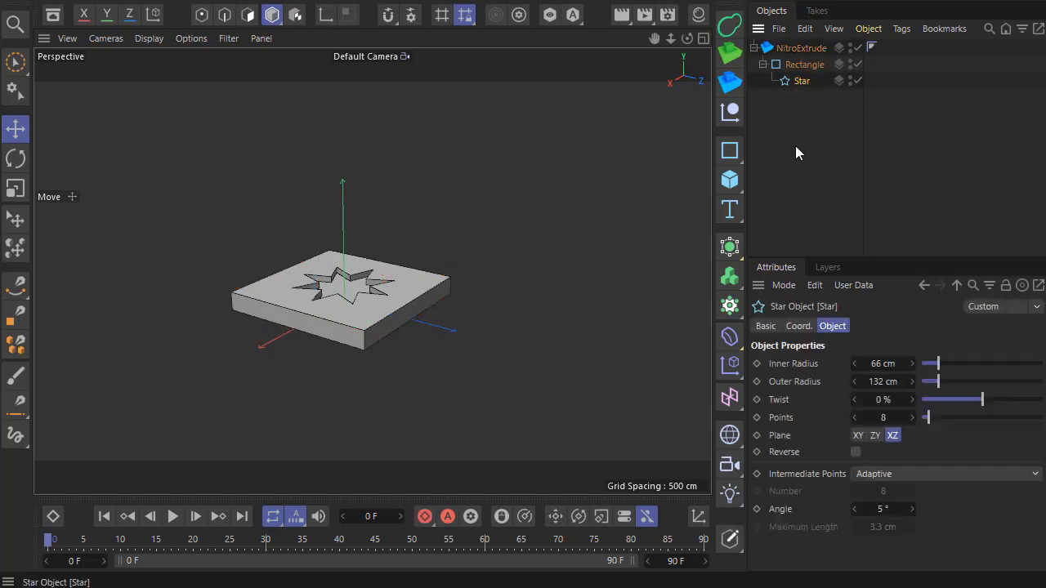
{"action": "left_click", "coordinate": [786, 49]}
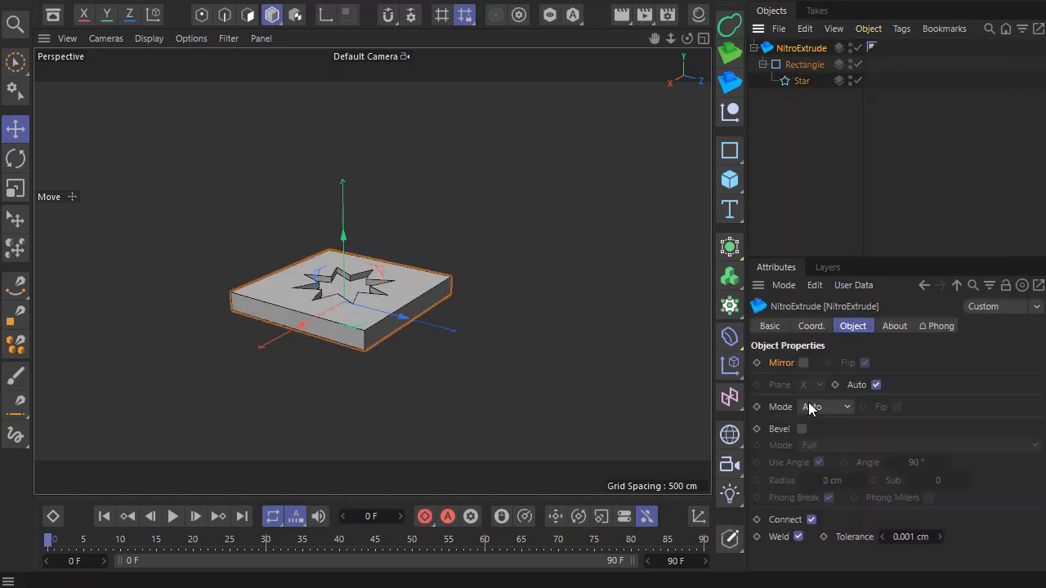
{"action": "left_click", "coordinate": [809, 409]}
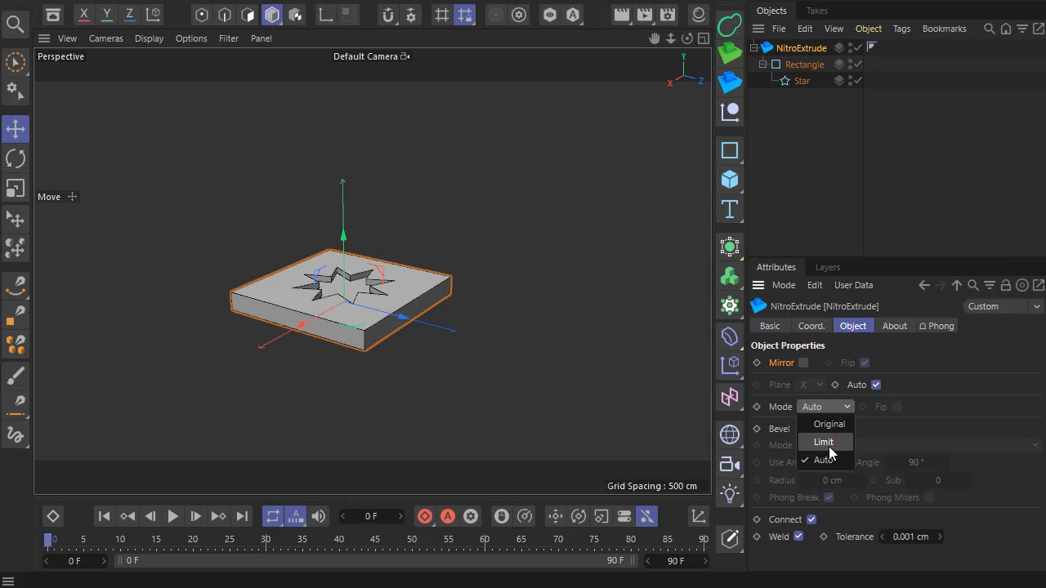
{"action": "left_click", "coordinate": [829, 442]}
Try lowering the Star along Y through the slab in Limit mode, and undo the move.
{"action": "left_click", "coordinate": [793, 84]}
{"action": "left_click_drag", "start_coordinate": [341, 304], "coordinate": [308, 316], "text": "alt"}
{"action": "scroll", "coordinate": [334, 265], "scroll_direction": "up", "scroll_amount": 2}
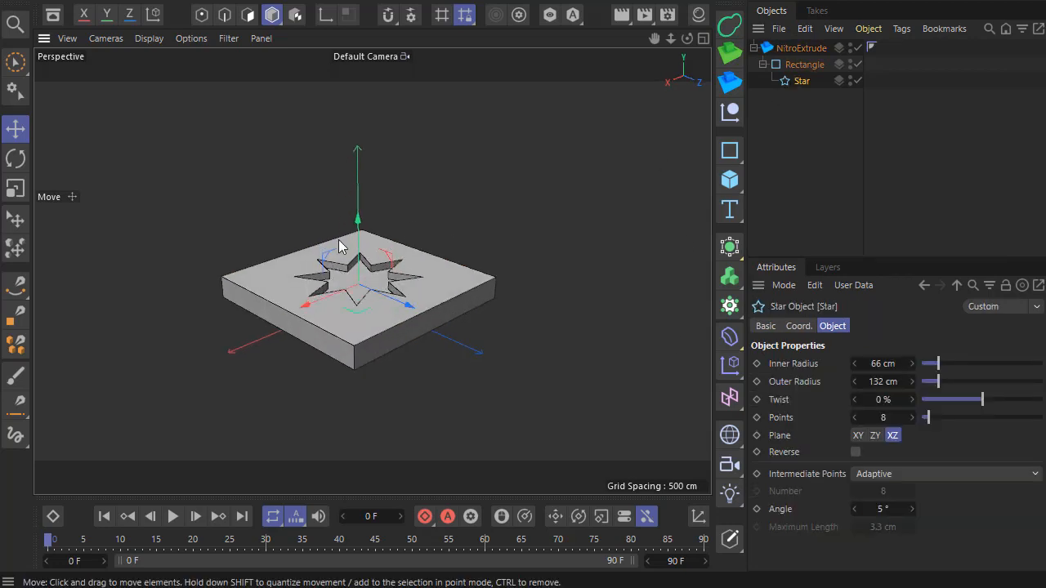
{"action": "left_click_drag", "start_coordinate": [356, 225], "coordinate": [381, 275]}
{"action": "key", "text": "ctrl+z"}
Set the NitroExtrude's Mode back to Auto and lower the Star along Y past the slab's base.
{"action": "left_click", "coordinate": [797, 49]}
{"action": "left_click", "coordinate": [825, 407]}
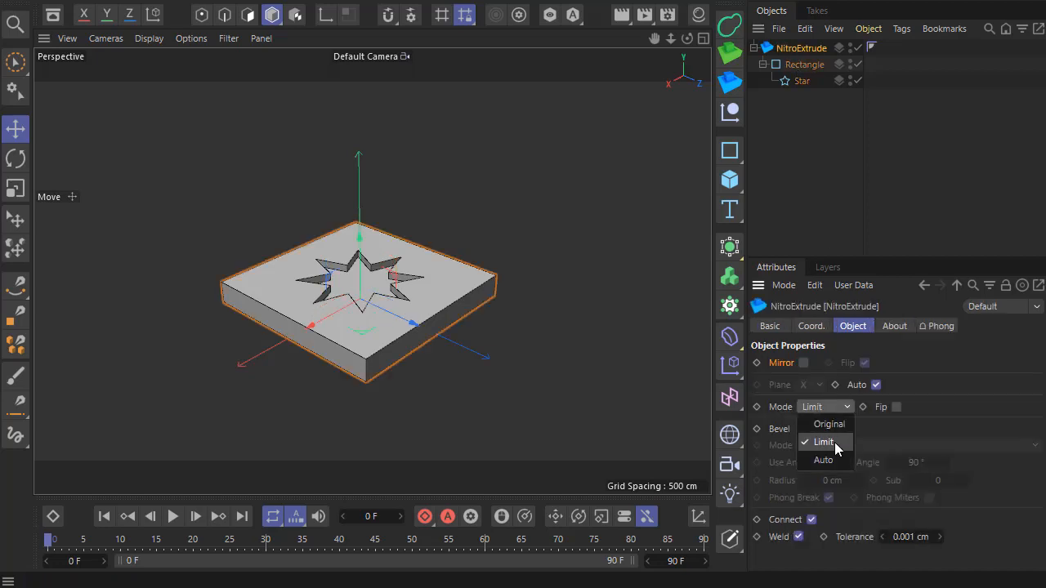
{"action": "left_click", "coordinate": [817, 455]}
{"action": "left_click", "coordinate": [794, 81]}
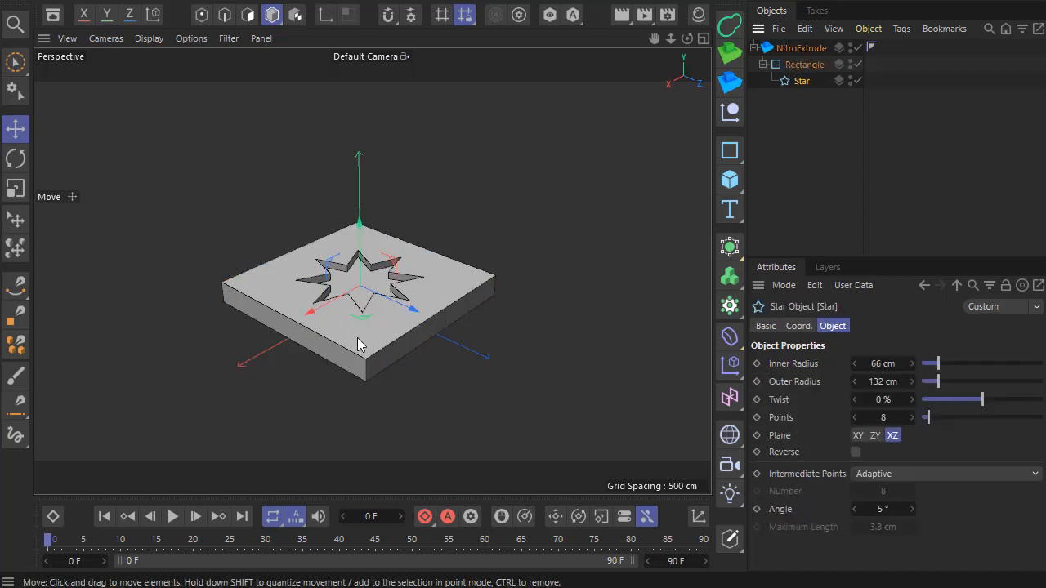
{"action": "scroll", "coordinate": [357, 337], "scroll_direction": "up", "scroll_amount": 2}
{"action": "left_click_drag", "start_coordinate": [362, 218], "coordinate": [361, 228]}
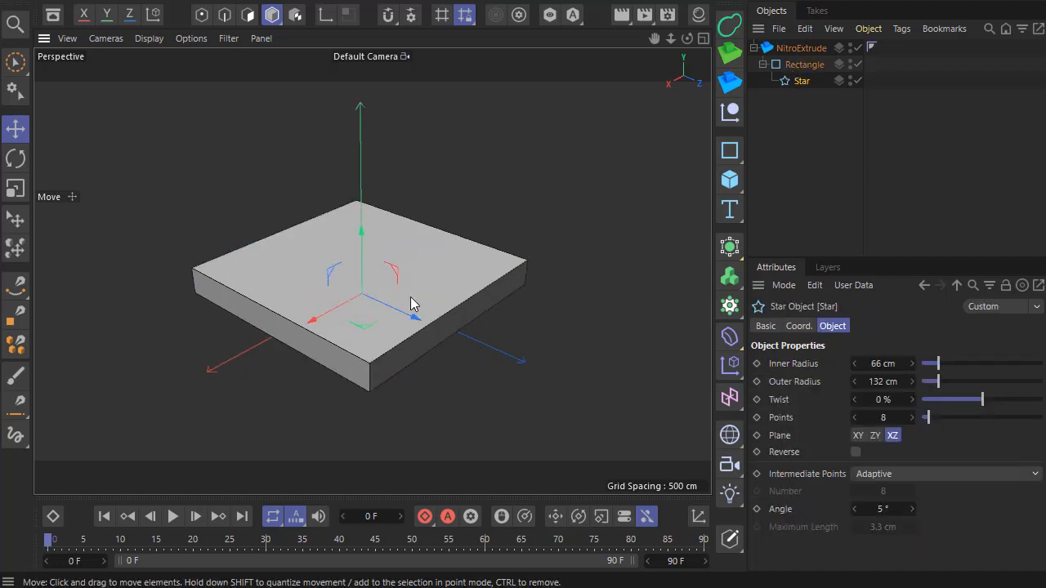
Raise the Star slightly along Y in the Right view so it cuts into the slab's underside.
{"action": "left_click_drag", "start_coordinate": [414, 303], "coordinate": [410, 191], "text": "alt"}
{"action": "middle_click", "coordinate": [410, 187]}
{"action": "middle_click", "coordinate": [264, 352]}
{"action": "scroll", "coordinate": [358, 365], "scroll_direction": "down", "scroll_amount": 6}
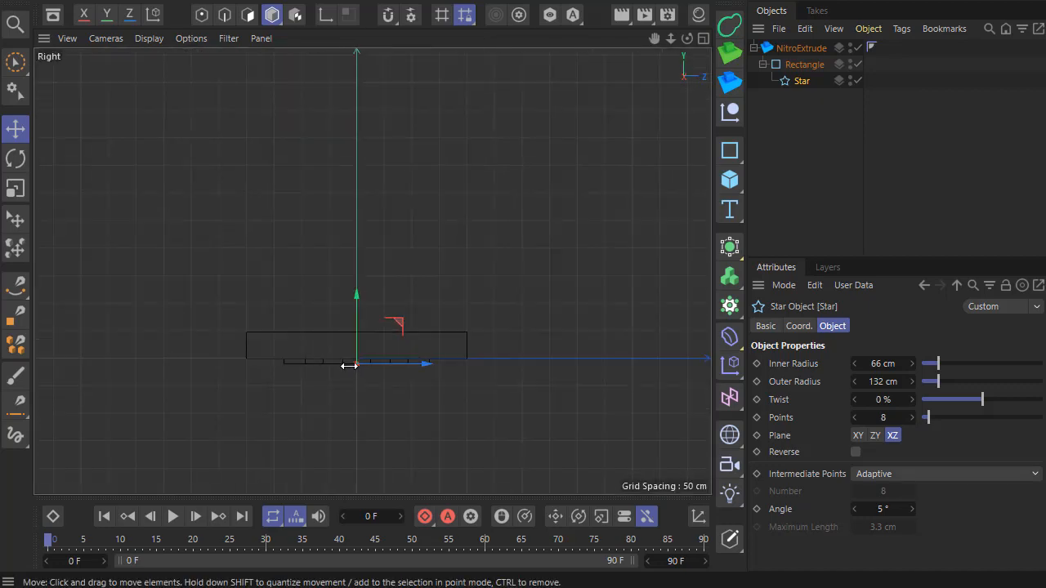
{"action": "scroll", "coordinate": [358, 356], "scroll_direction": "up", "scroll_amount": 2}
{"action": "left_click_drag", "start_coordinate": [362, 315], "coordinate": [361, 288]}
{"action": "middle_click", "coordinate": [407, 258]}
{"action": "middle_click", "coordinate": [278, 233]}
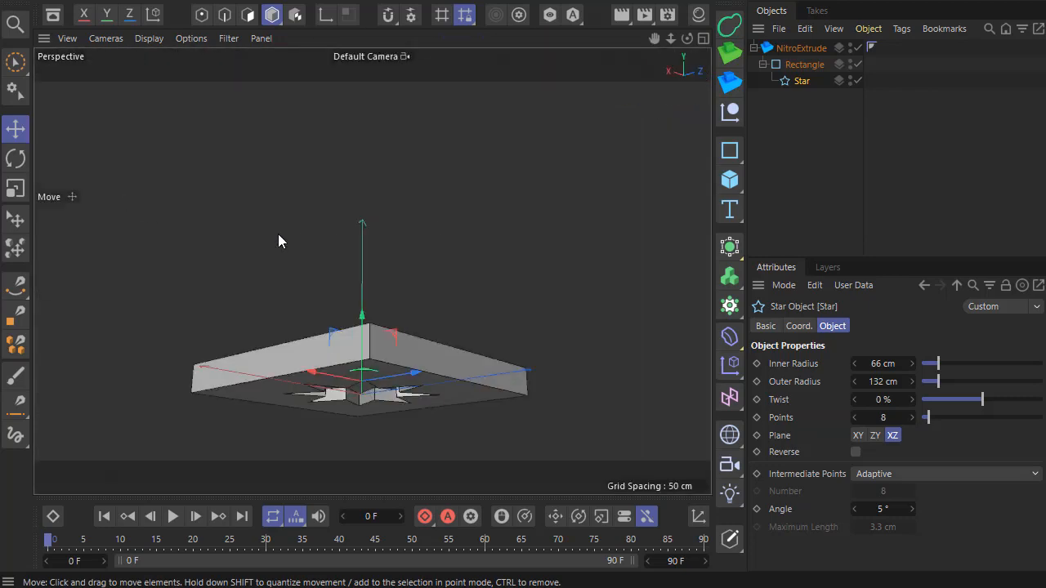
Set the NitroExtrude's Mode to Original.
{"action": "left_click", "coordinate": [801, 48]}
{"action": "left_click", "coordinate": [824, 406]}
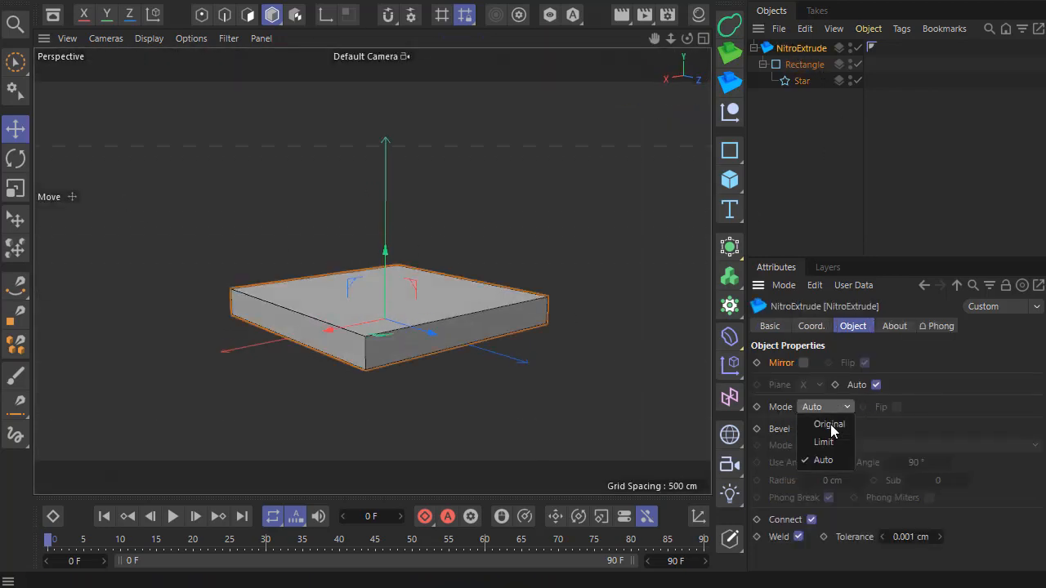
{"action": "left_click", "coordinate": [829, 424]}
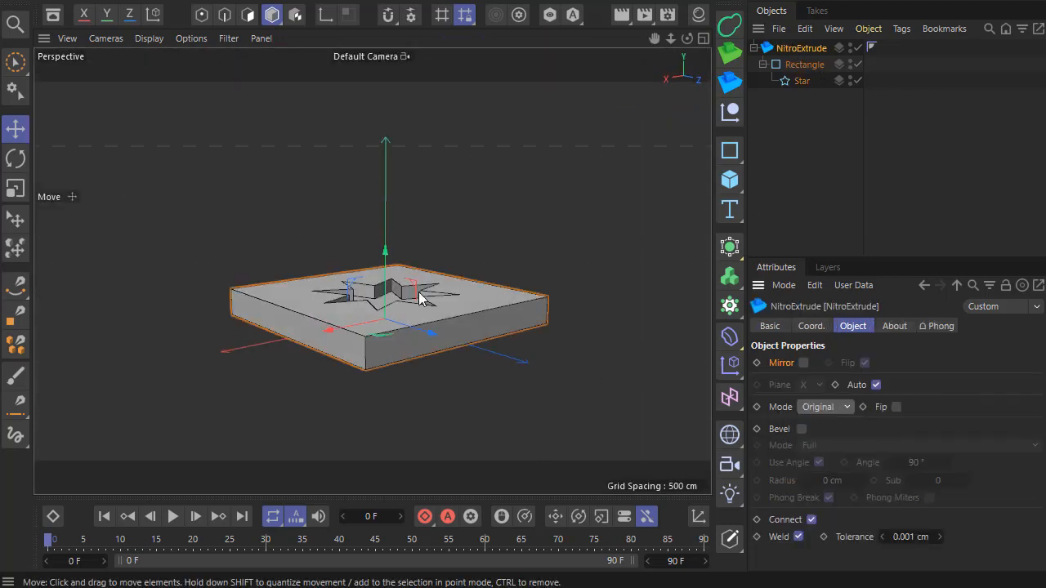
Lower the Star along Y below the slab using the Right view, with the Original mode active.
{"action": "left_click", "coordinate": [802, 80]}
{"action": "middle_click", "coordinate": [280, 361]}
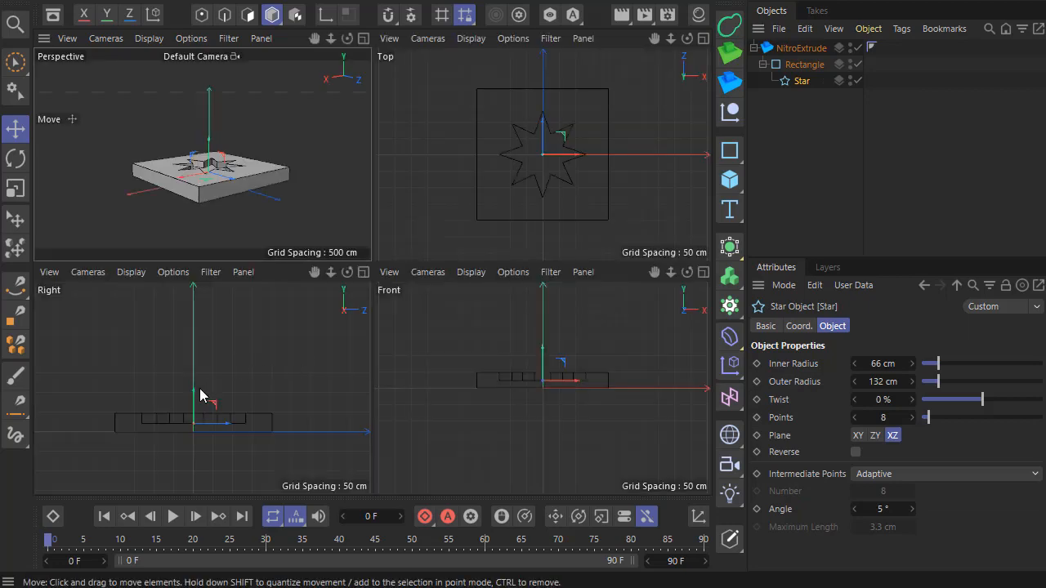
{"action": "mouse_move", "coordinate": [200, 395]}
{"action": "left_mouse_down"}
{"action": "mouse_move", "coordinate": [194, 327]}
{"action": "mouse_move", "coordinate": [193, 402]}
{"action": "mouse_move", "coordinate": [217, 397]}
{"action": "mouse_move", "coordinate": [215, 417]}
{"action": "mouse_move", "coordinate": [219, 373]}
{"action": "mouse_move", "coordinate": [217, 404]}
{"action": "left_mouse_up"}
{"action": "scroll", "coordinate": [152, 440], "scroll_direction": "up", "scroll_amount": 4}
{"action": "scroll", "coordinate": [183, 417], "scroll_direction": "down", "scroll_amount": 2}
{"action": "left_click_drag", "start_coordinate": [217, 192], "coordinate": [206, 219], "text": "alt"}
{"action": "middle_click", "coordinate": [206, 219]}
{"action": "middle_click", "coordinate": [231, 186]}
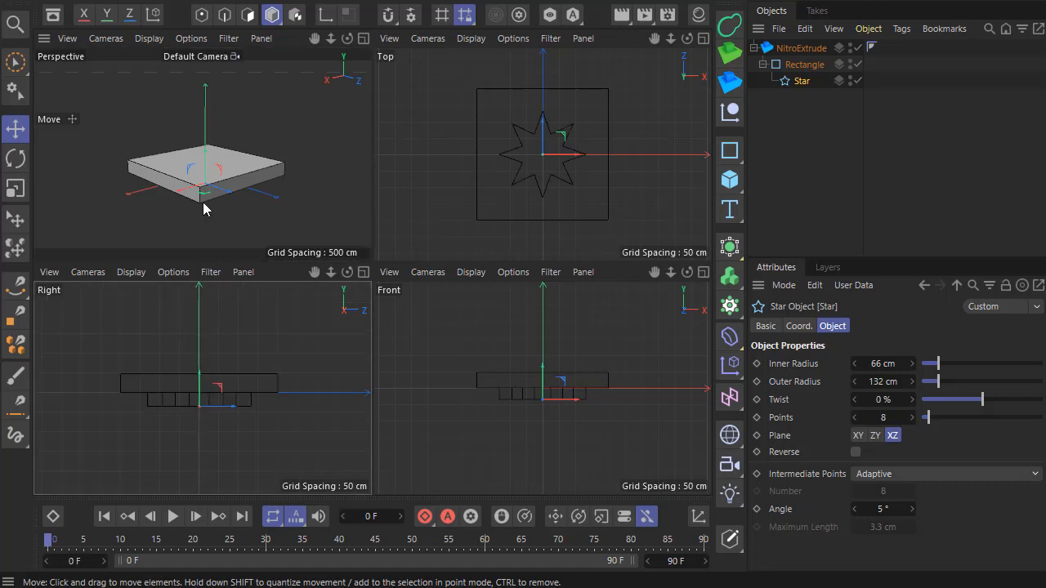
{"action": "middle_click", "coordinate": [205, 205]}
Turn on the Flip option for the NitroExtrude's Original mode.
{"action": "left_click", "coordinate": [801, 47]}
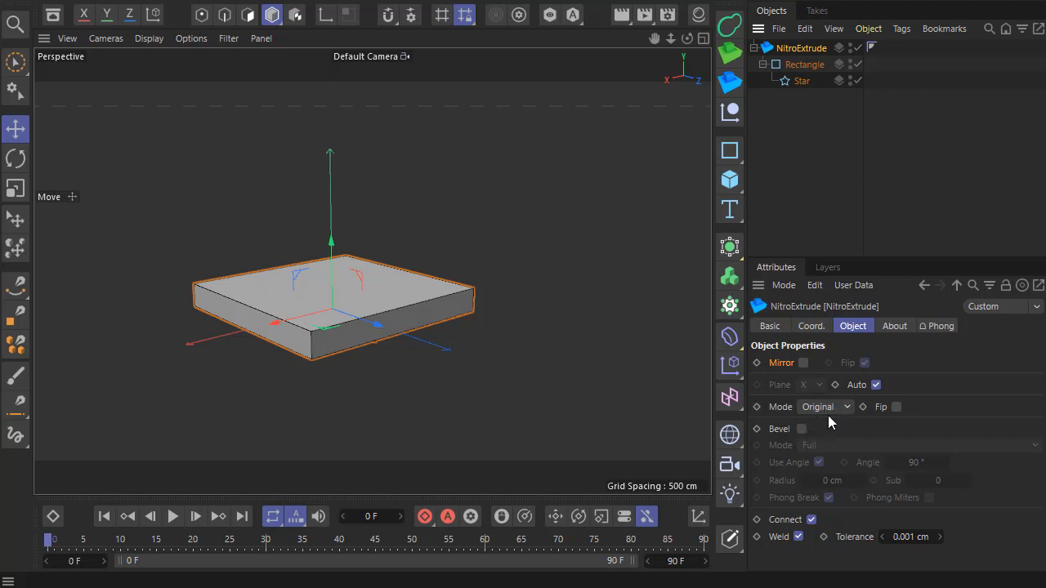
{"action": "scroll", "coordinate": [247, 341], "scroll_direction": "down", "scroll_amount": 1}
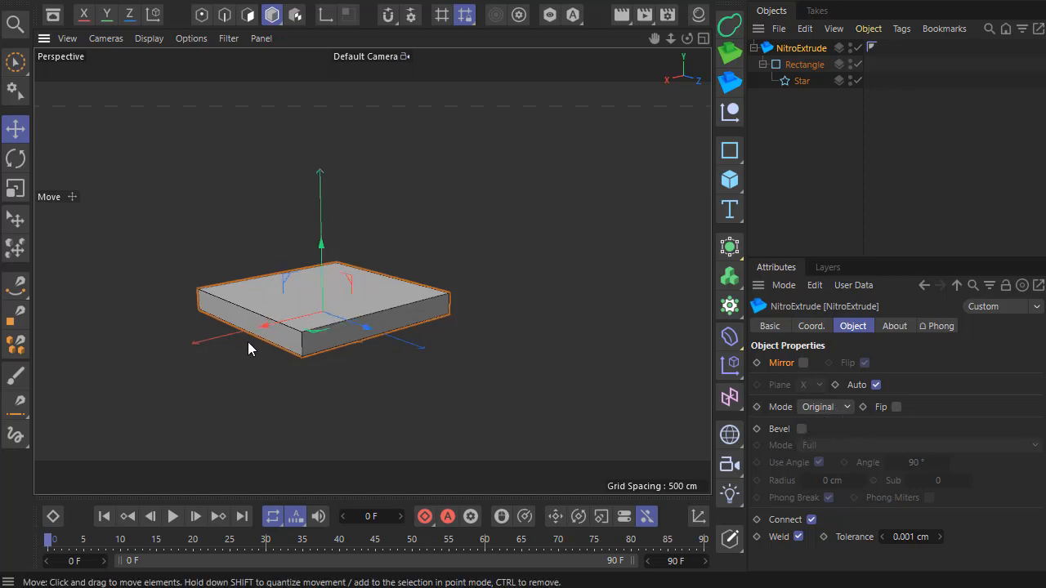
{"action": "scroll", "coordinate": [266, 333], "scroll_direction": "up", "scroll_amount": 1}
{"action": "scroll", "coordinate": [333, 278], "scroll_direction": "down", "scroll_amount": 1}
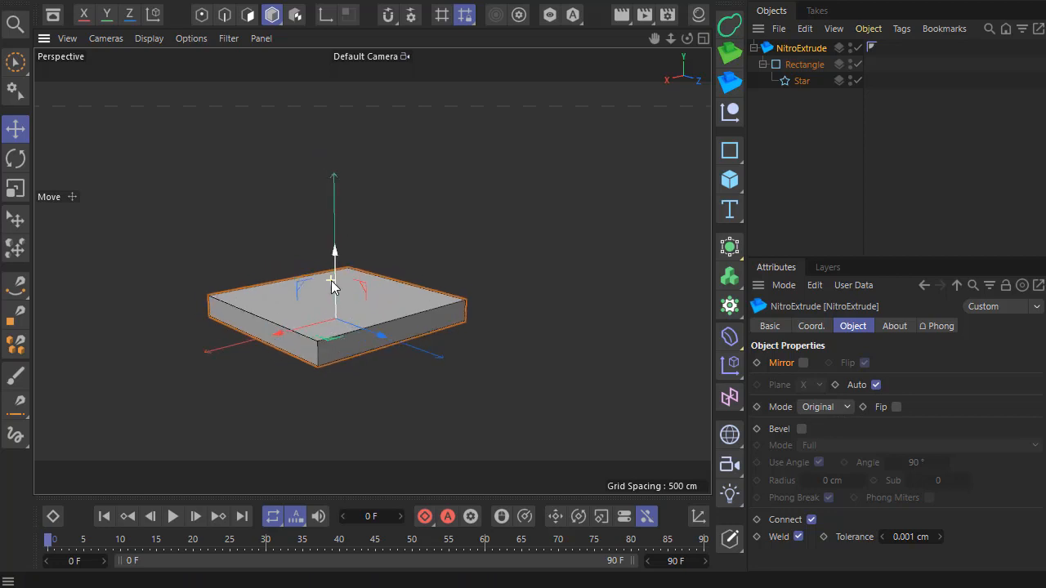
{"action": "left_click", "coordinate": [897, 406]}
Raise the Star above the slab along Y, and lower it in the Right view to just above the slab's base.
{"action": "left_click", "coordinate": [799, 81]}
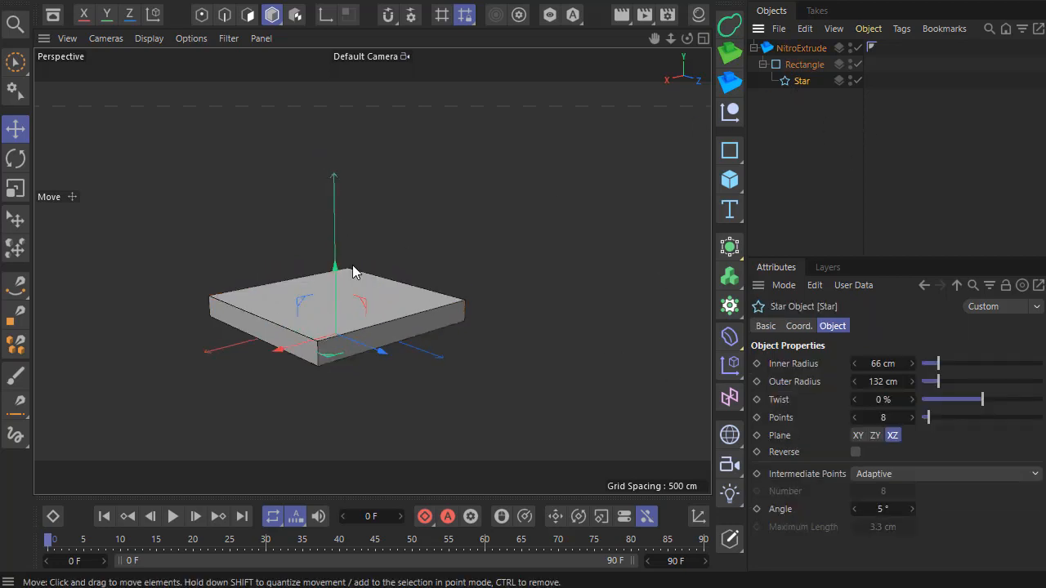
{"action": "left_click_drag", "start_coordinate": [341, 260], "coordinate": [334, 218]}
{"action": "mouse_move", "coordinate": [364, 282]}
{"action": "left_mouse_down", "text": "alt"}
{"action": "mouse_move", "coordinate": [429, 284]}
{"action": "mouse_move", "coordinate": [384, 285]}
{"action": "left_mouse_up", "text": "alt"}
{"action": "scroll", "coordinate": [379, 299], "scroll_direction": "up", "scroll_amount": 3}
{"action": "key", "text": "F3"}
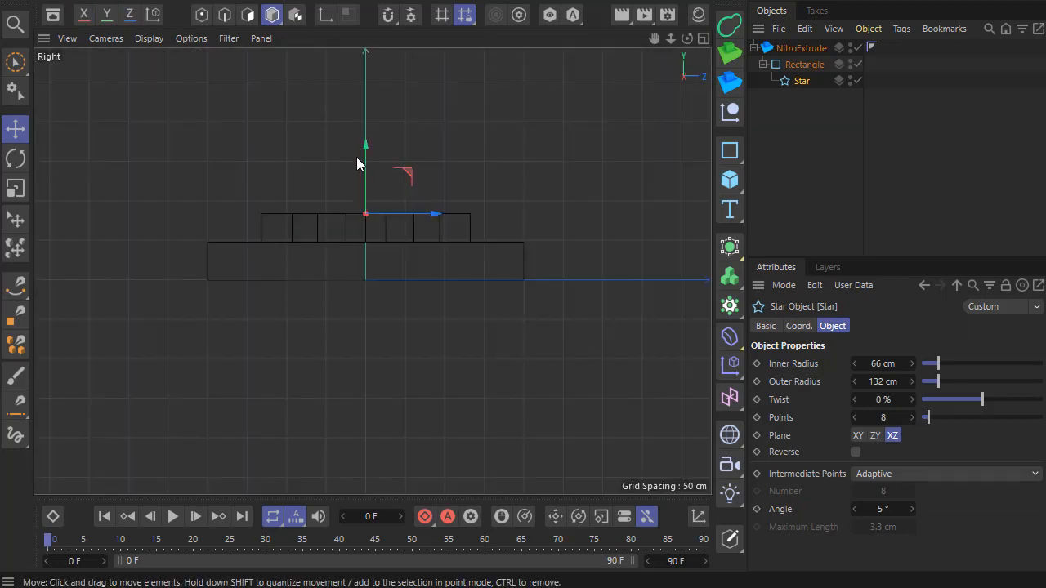
{"action": "left_click_drag", "start_coordinate": [359, 161], "coordinate": [372, 205]}
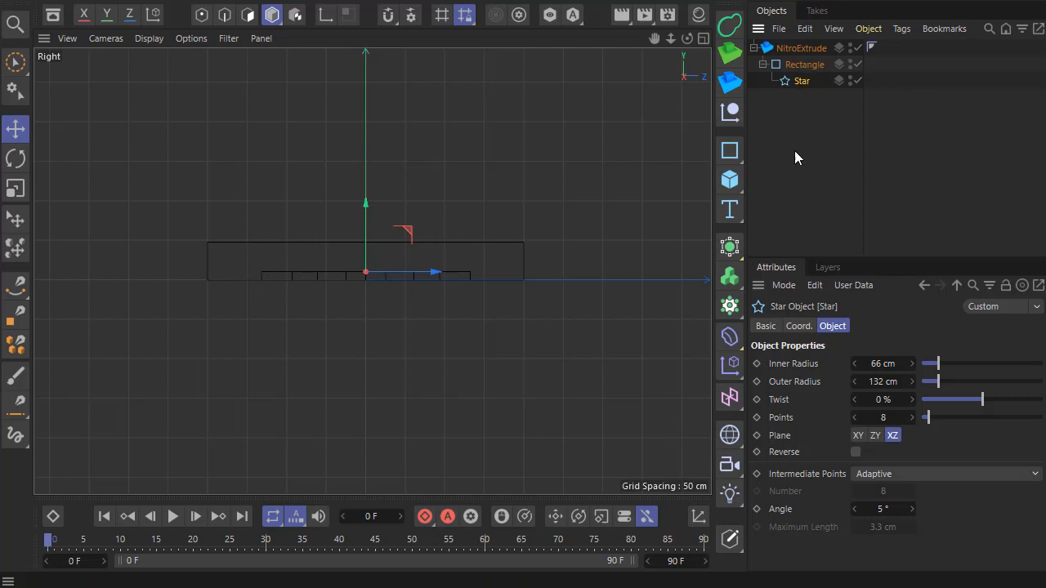
Turn off the Flip option for the NitroExtrude's Original mode and return to the Perspective view.
{"action": "left_click", "coordinate": [799, 50]}
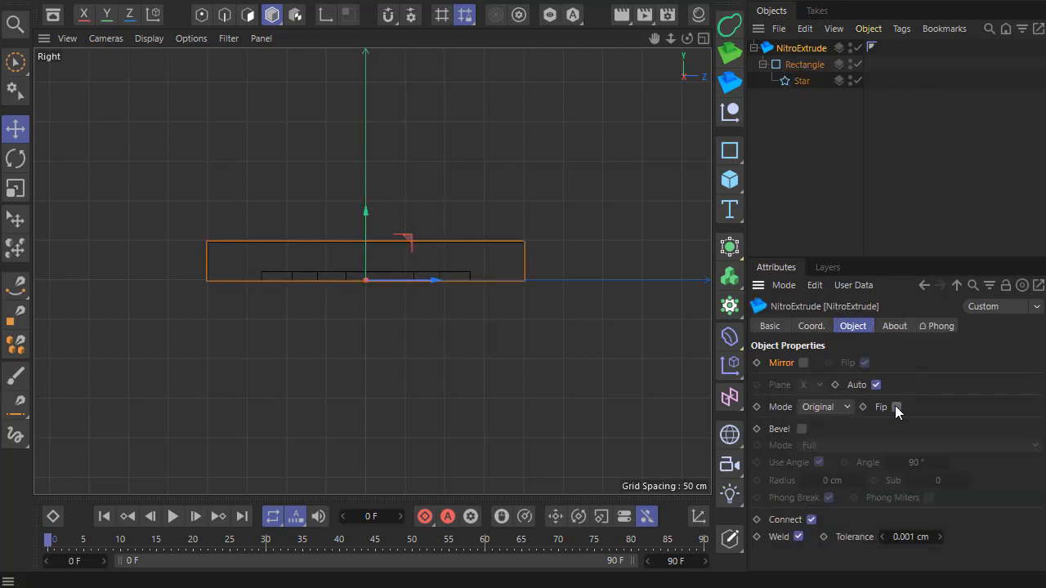
{"action": "middle_click", "coordinate": [263, 160]}
{"action": "middle_click", "coordinate": [263, 160]}
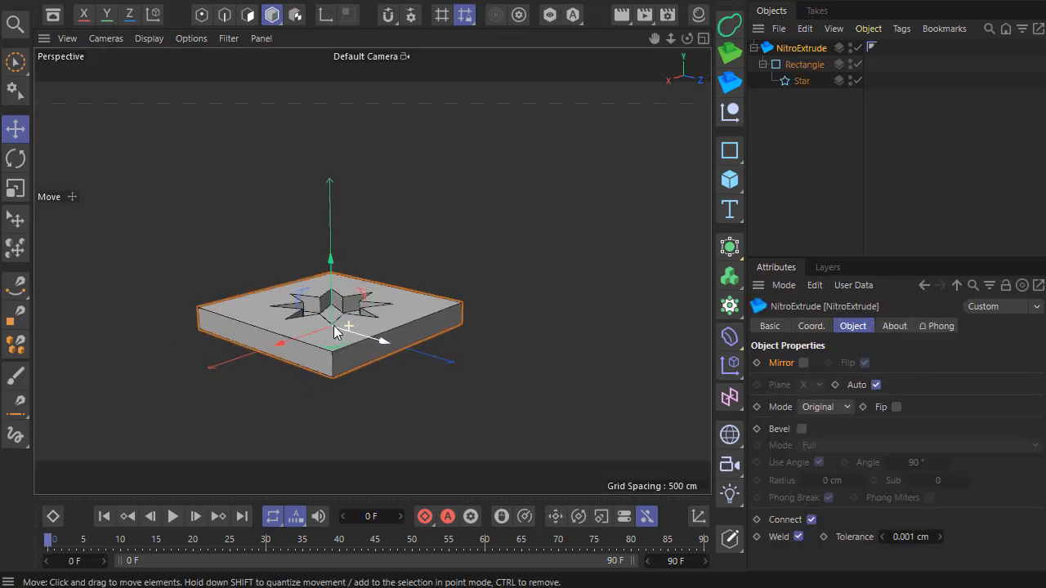
Turn on Bevel for the NitroExtrude and set its Radius to 4.18 cm with Sub at 3.
{"action": "left_click", "coordinate": [800, 429]}
{"action": "left_click_drag", "start_coordinate": [479, 307], "coordinate": [477, 346], "text": "alt"}
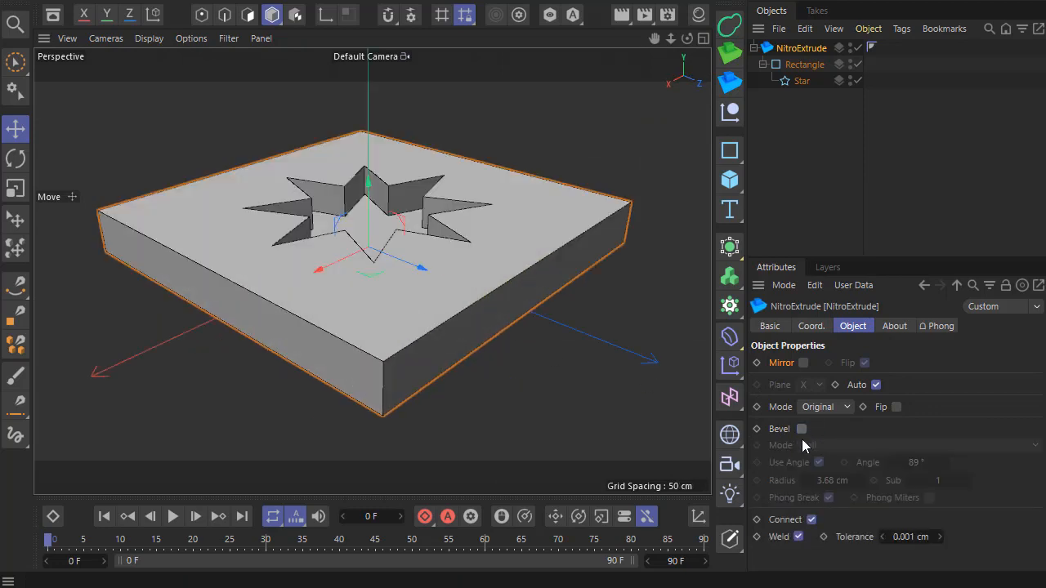
{"action": "left_click", "coordinate": [798, 432]}
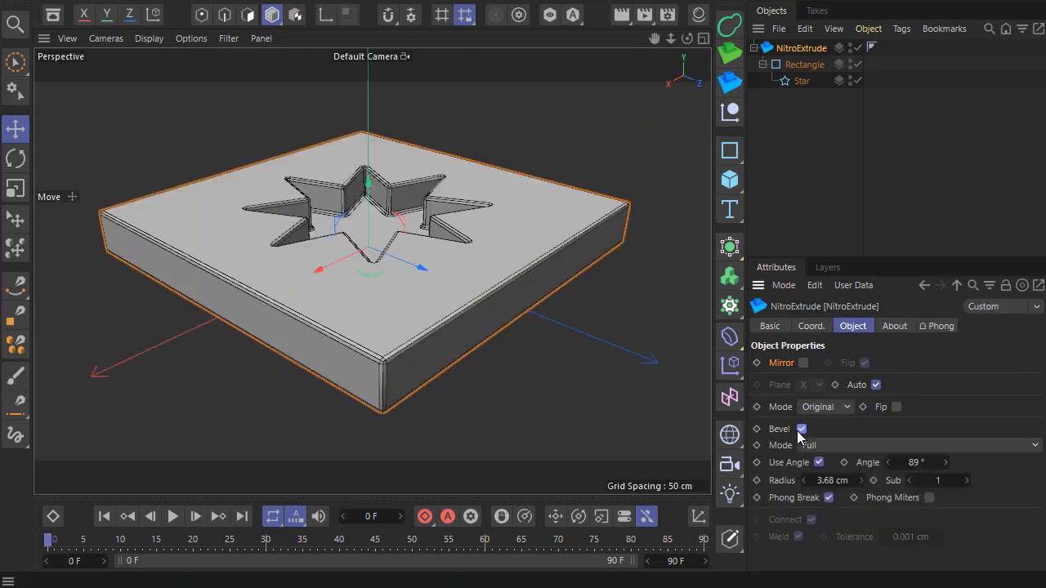
{"action": "mouse_move", "coordinate": [831, 481]}
{"action": "left_mouse_down"}
{"action": "mouse_move", "coordinate": [805, 480]}
{"action": "mouse_move", "coordinate": [835, 481]}
{"action": "left_mouse_up"}
{"action": "left_click_drag", "start_coordinate": [929, 476], "coordinate": [953, 465]}
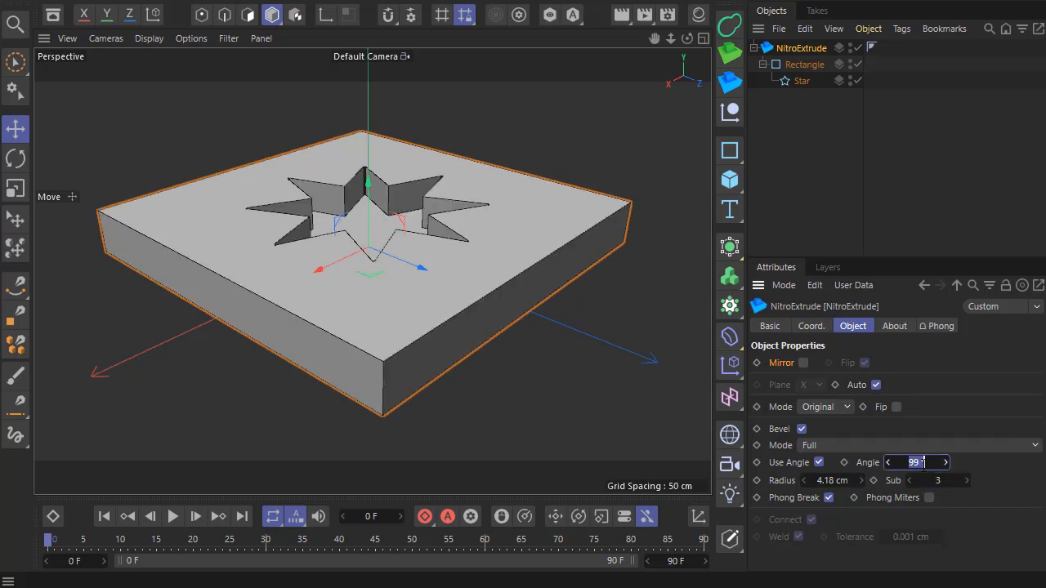
Try a bevel Angle of 99°, restore it to 89°, and switch Use Angle off and back on.
{"action": "type", "text": "99"}
{"action": "key", "text": "Return"}
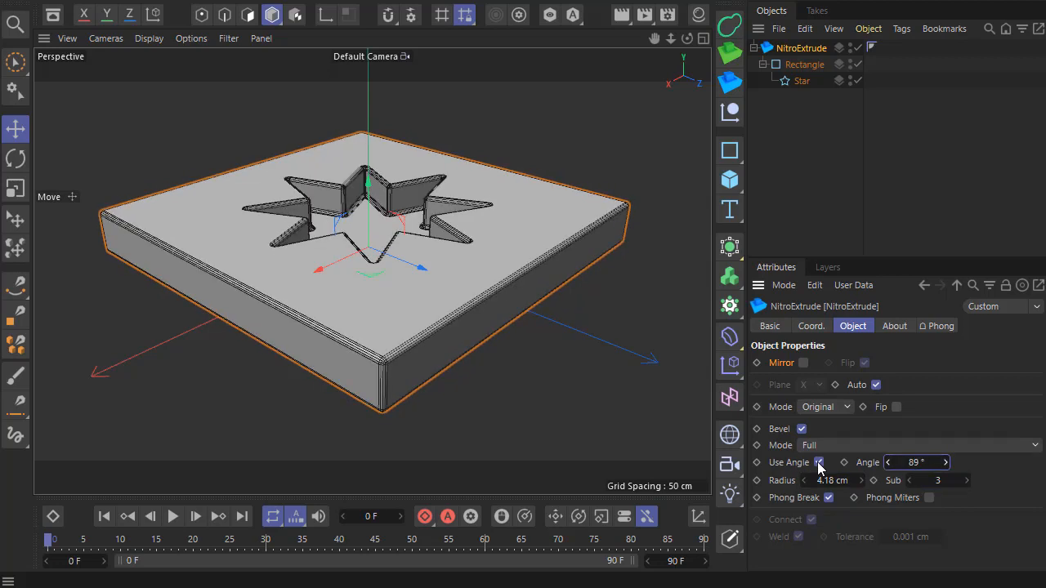
{"action": "left_click", "coordinate": [819, 462]}
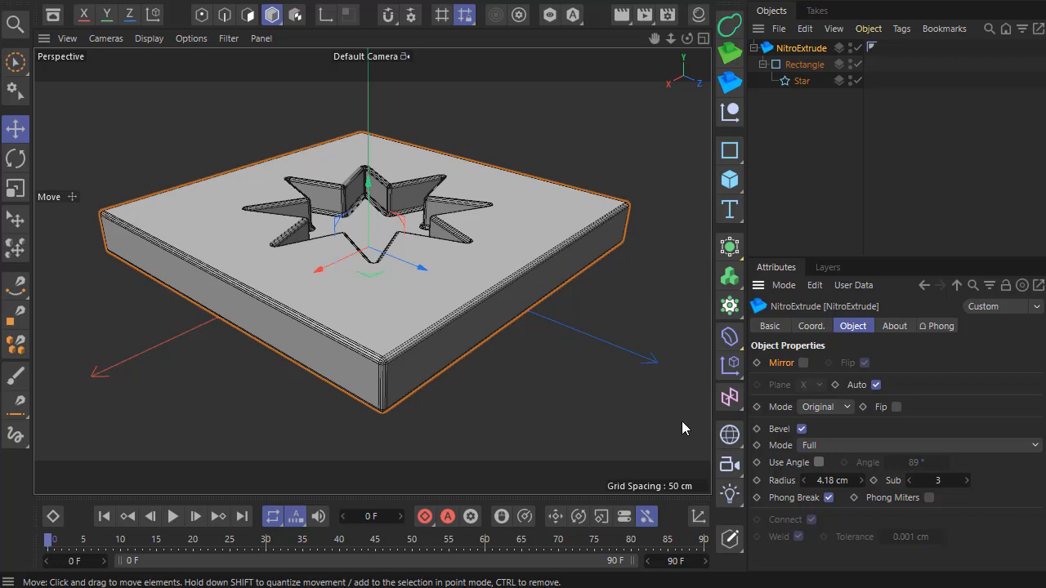
{"action": "left_click", "coordinate": [819, 462]}
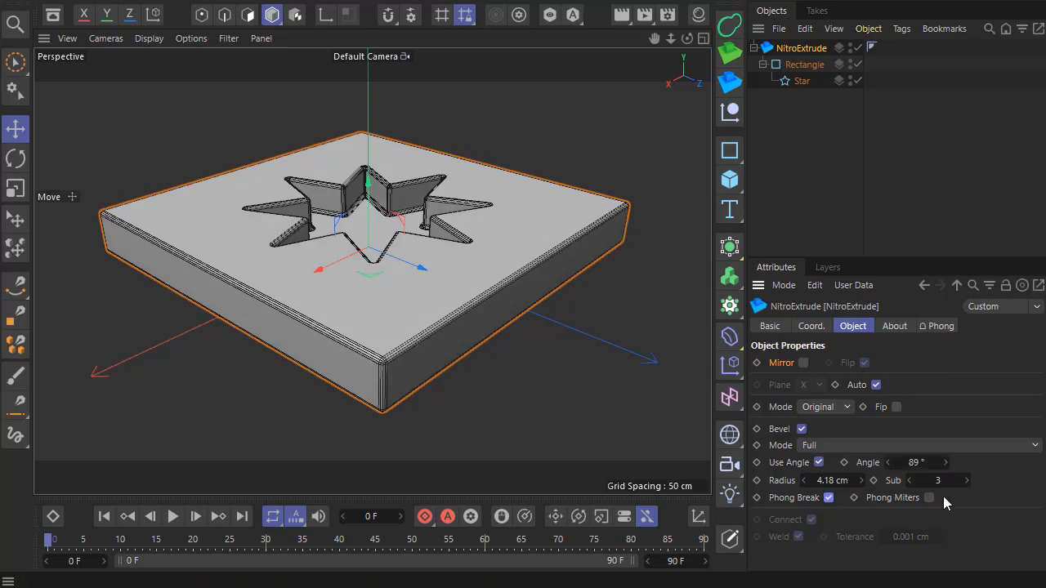
Set the NitroExtrude's bevel Radius to 4.34 cm and switch its bevel Mode to All and finally Only Tag.
{"action": "scroll", "coordinate": [425, 308], "scroll_direction": "down", "scroll_amount": 3}
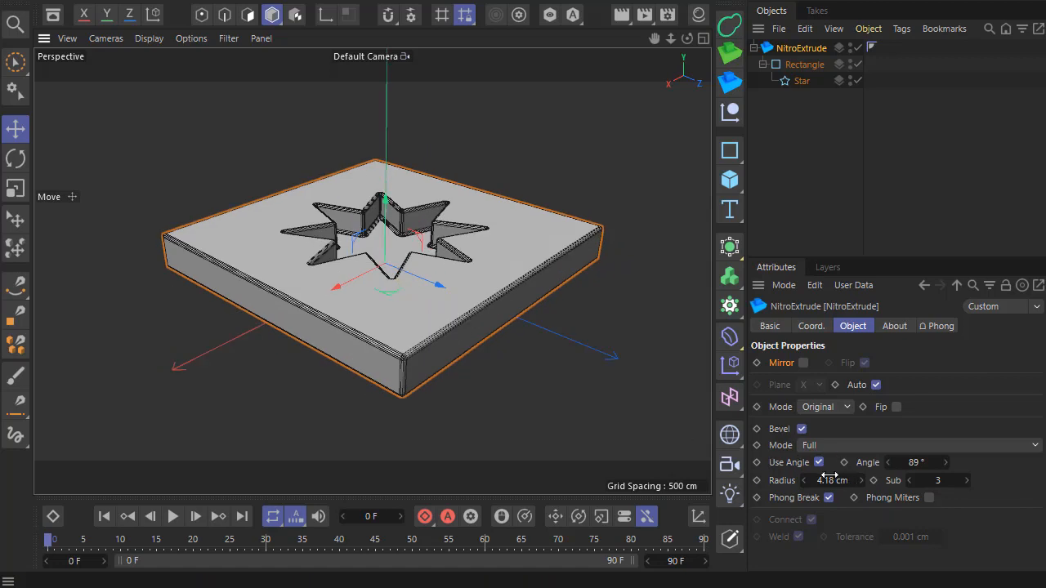
{"action": "left_click_drag", "start_coordinate": [829, 476], "coordinate": [834, 477]}
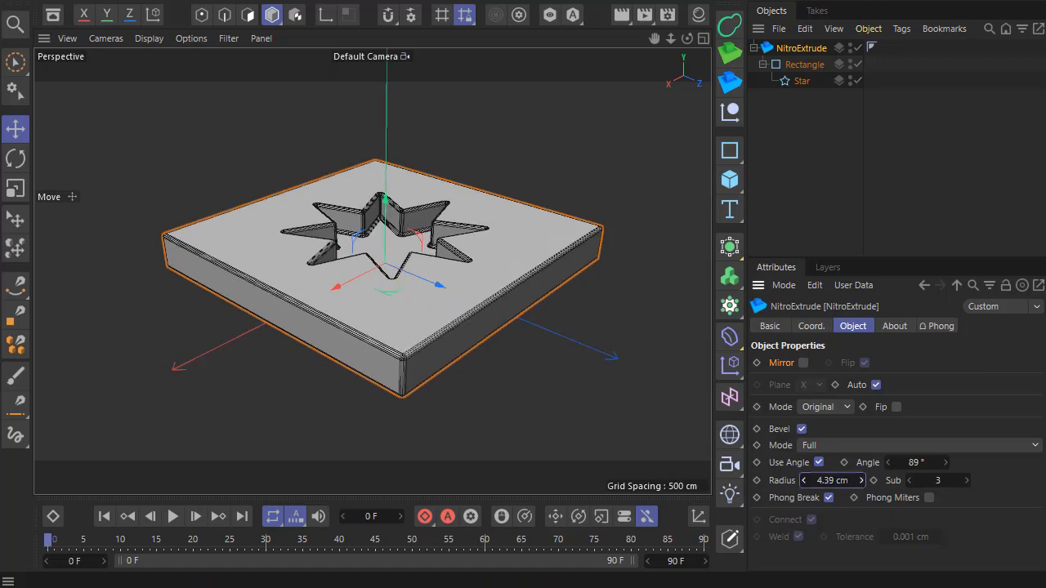
{"action": "left_click", "coordinate": [827, 443]}
{"action": "left_click", "coordinate": [825, 479]}
{"action": "left_click", "coordinate": [844, 449]}
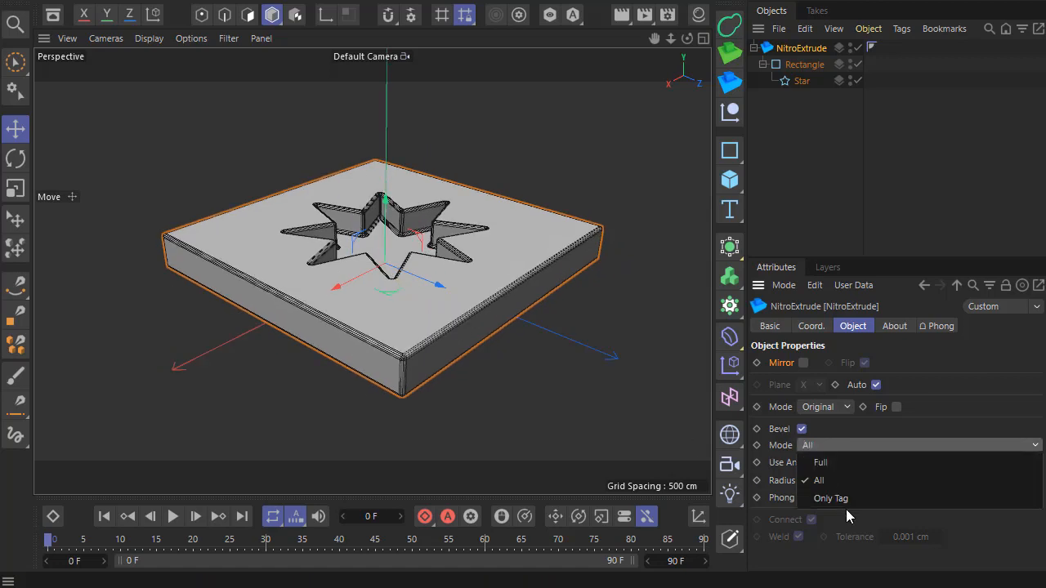
{"action": "left_click", "coordinate": [843, 500]}
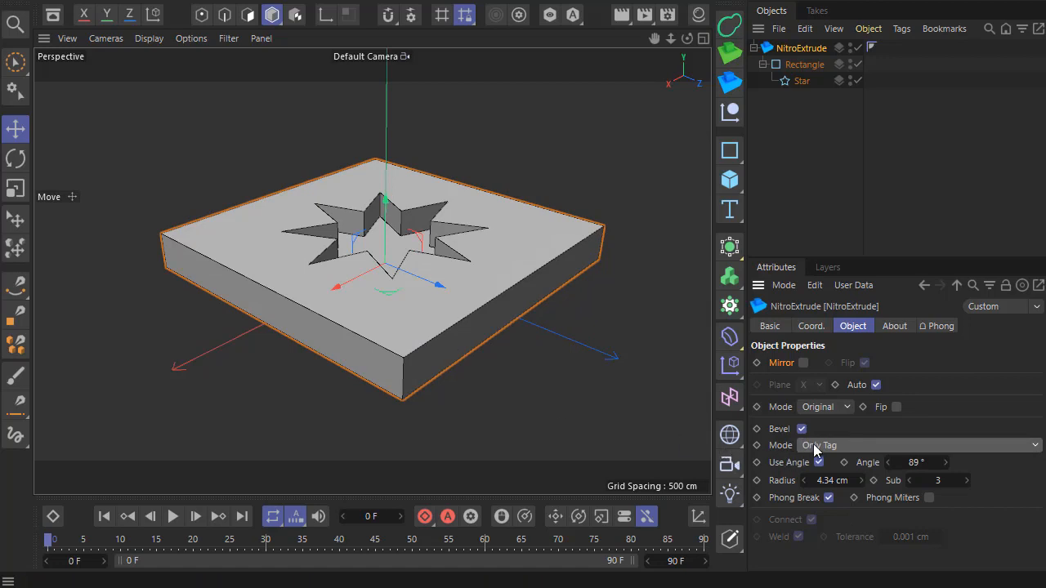
Add a NitroExtrudeTag to the Star and enable Change Bevel in its bevel settings.
{"action": "right_click", "coordinate": [798, 83]}
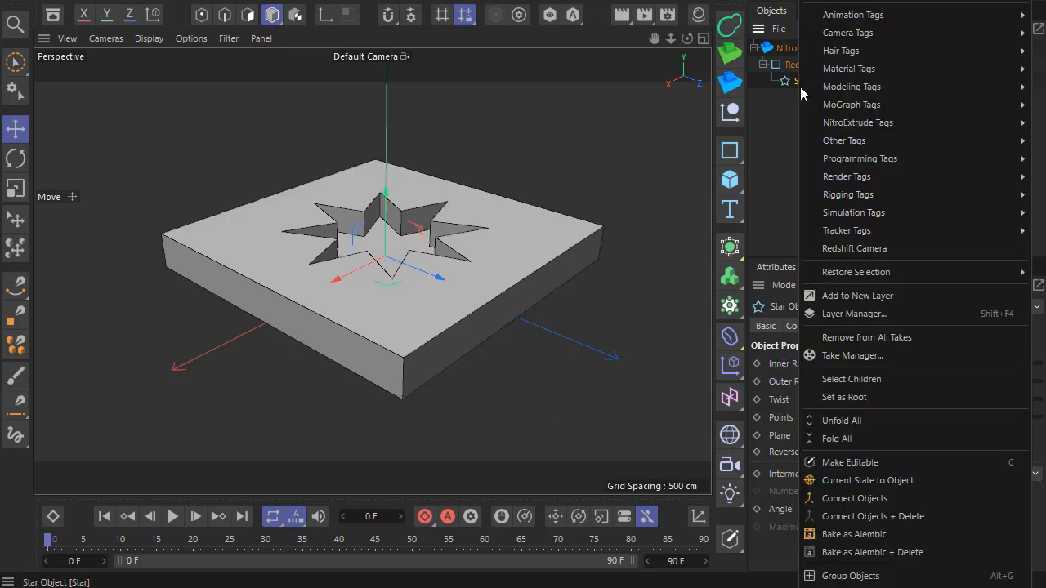
{"action": "mouse_move", "coordinate": [916, 124]}
{"action": "left_click", "coordinate": [1035, 140]}
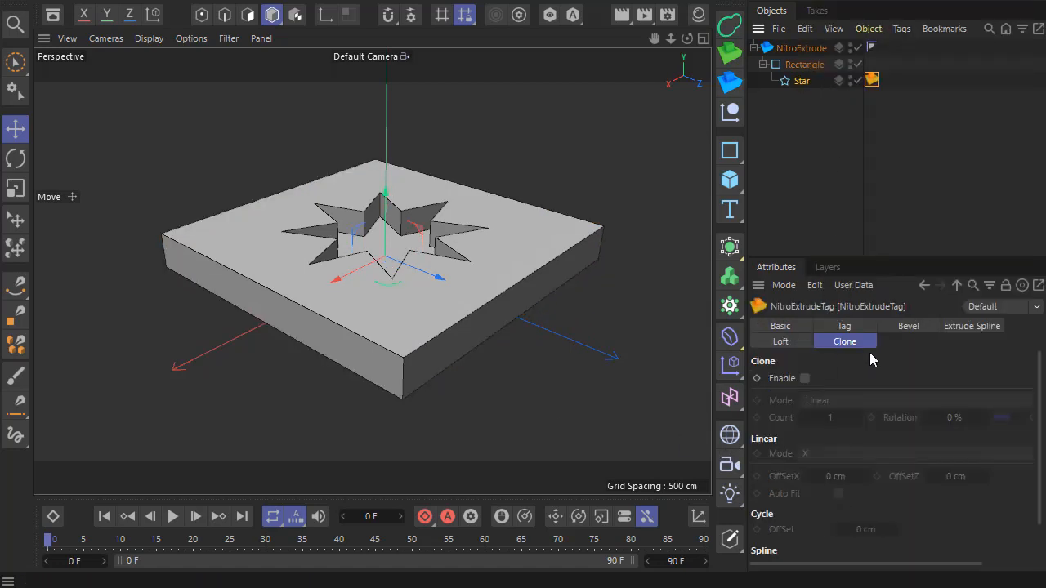
{"action": "left_click", "coordinate": [890, 326]}
{"action": "left_click", "coordinate": [832, 378]}
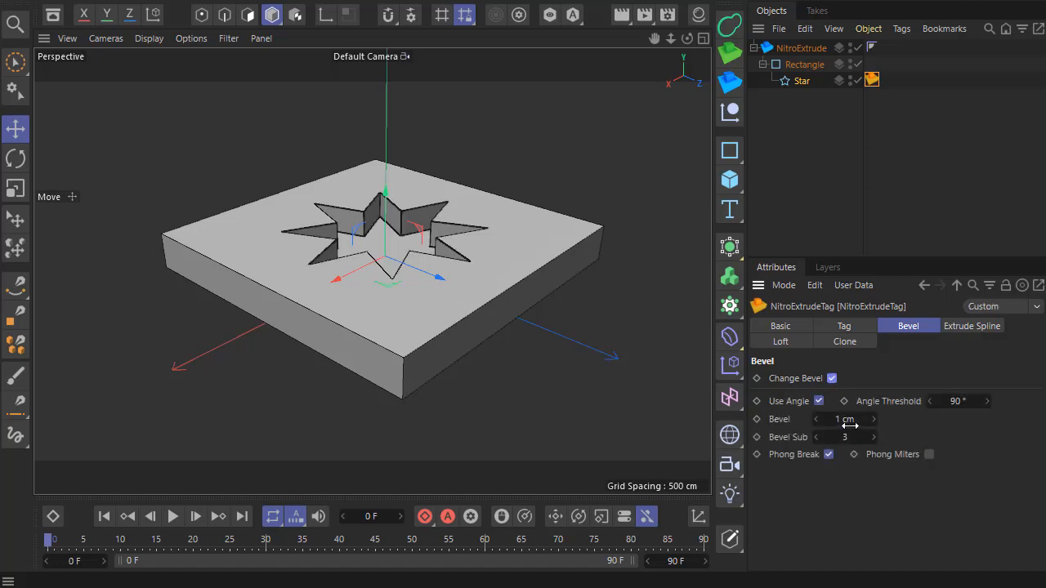
Set the Bevel in the Star's NitroExtrudeTag to 8.17 cm and inspect the rounded edges of the star cutout.
{"action": "left_click_drag", "start_coordinate": [850, 424], "coordinate": [882, 425]}
{"action": "scroll", "coordinate": [333, 267], "scroll_direction": "up", "scroll_amount": 5}
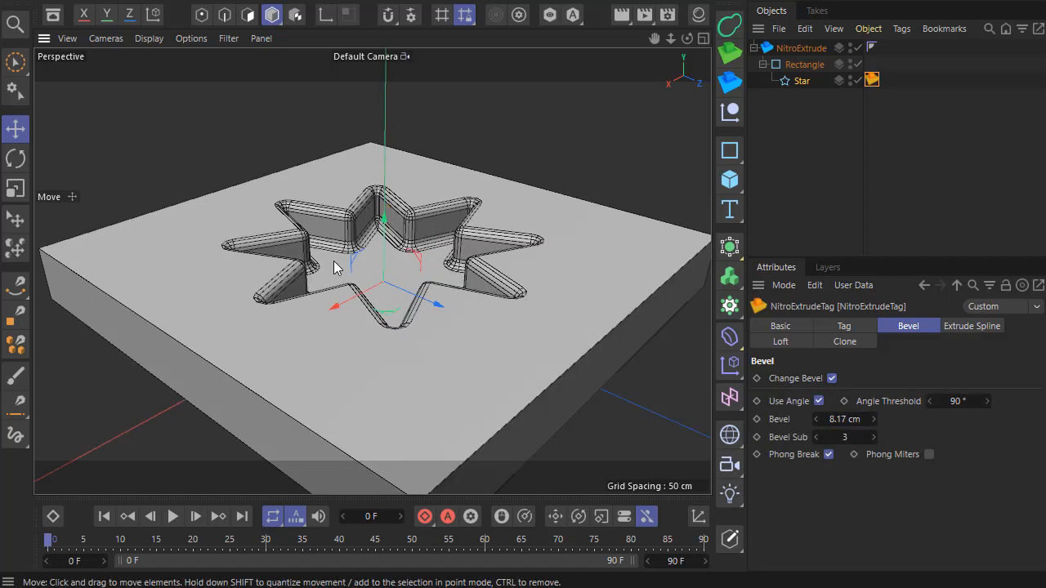
{"action": "scroll", "coordinate": [335, 262], "scroll_direction": "up", "scroll_amount": 3}
{"action": "left_click_drag", "start_coordinate": [362, 254], "coordinate": [358, 233], "text": "alt"}
{"action": "scroll", "coordinate": [359, 233], "scroll_direction": "down", "scroll_amount": 2}
{"action": "mouse_move", "coordinate": [864, 440]}
{"action": "left_mouse_down"}
{"action": "mouse_move", "coordinate": [874, 440]}
{"action": "mouse_move", "coordinate": [864, 441]}
{"action": "left_mouse_up"}
{"action": "scroll", "coordinate": [362, 244], "scroll_direction": "down", "scroll_amount": 5}
{"action": "scroll", "coordinate": [368, 248], "scroll_direction": "up", "scroll_amount": 3}
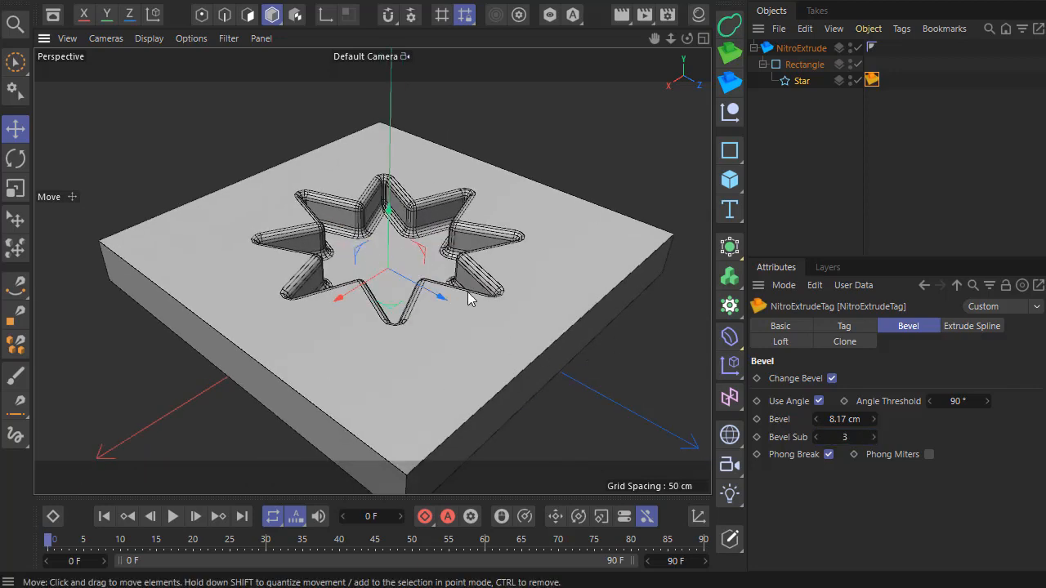
{"action": "scroll", "coordinate": [327, 265], "scroll_direction": "down", "scroll_amount": 2}
{"action": "scroll", "coordinate": [420, 316], "scroll_direction": "up", "scroll_amount": 1}
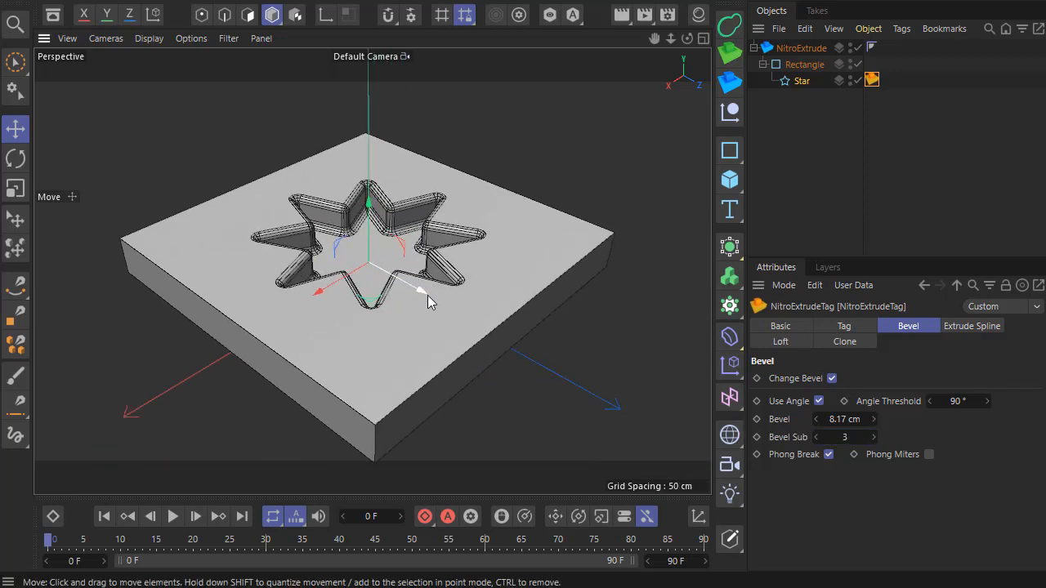
{"action": "scroll", "coordinate": [427, 295], "scroll_direction": "down", "scroll_amount": 2}
{"action": "scroll", "coordinate": [441, 333], "scroll_direction": "up", "scroll_amount": 2}
Copy the Star's NitroExtrudeTag onto the Rectangle and set the copy's Bevel to 3.17 cm.
{"action": "left_click_drag", "start_coordinate": [872, 82], "coordinate": [871, 63], "text": "ctrl"}
{"action": "left_click_drag", "start_coordinate": [873, 419], "coordinate": [845, 419]}
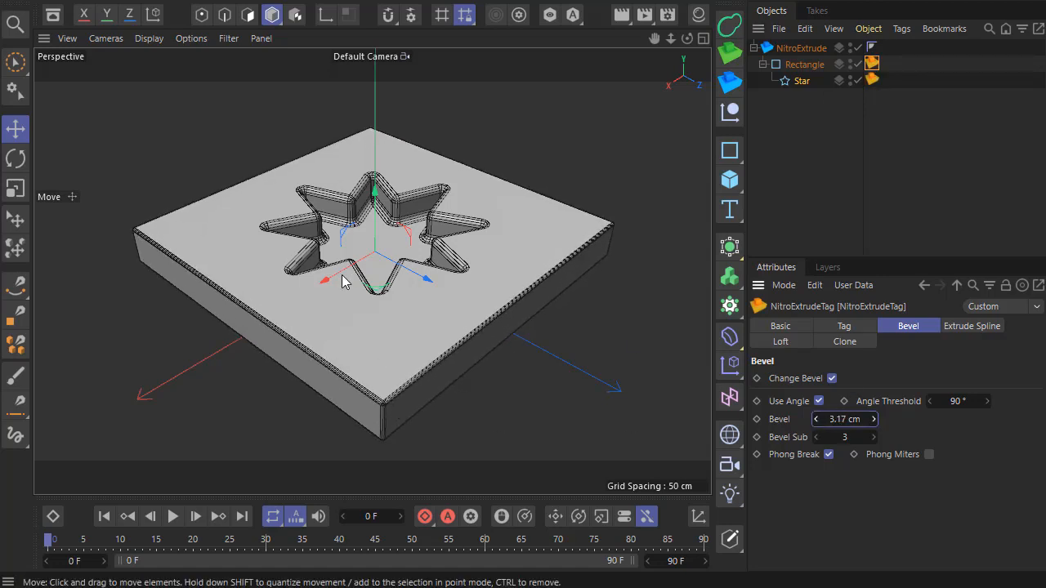
{"action": "scroll", "coordinate": [292, 252], "scroll_direction": "up", "scroll_amount": 2}
{"action": "scroll", "coordinate": [289, 255], "scroll_direction": "down", "scroll_amount": 3}
{"action": "scroll", "coordinate": [282, 201], "scroll_direction": "down", "scroll_amount": 1}
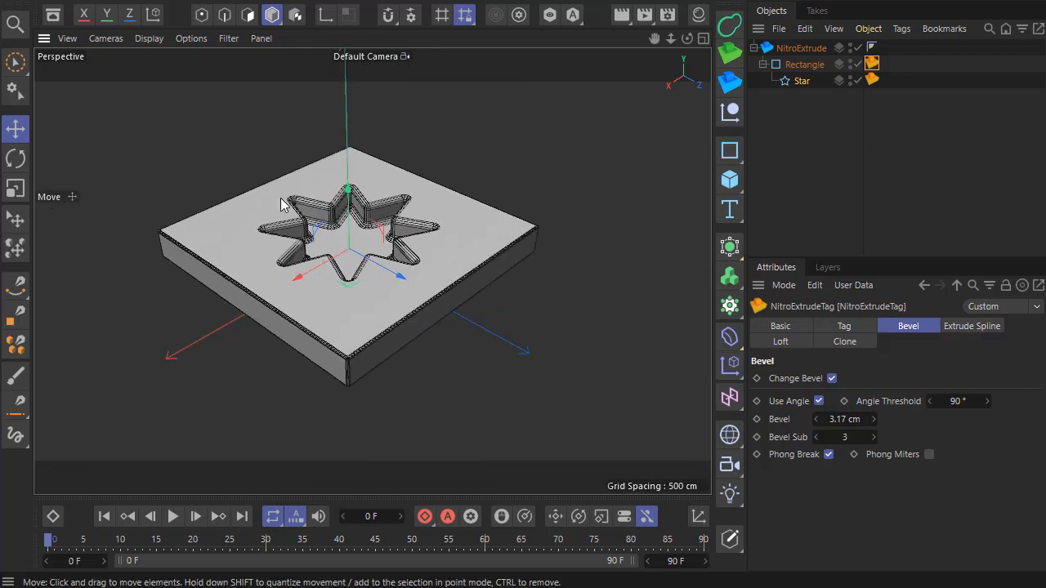
{"action": "scroll", "coordinate": [280, 198], "scroll_direction": "up", "scroll_amount": 3}
Show the Material Manager and apply blue Mat.4 to the Rectangle and Mat.1 to the Star.
{"action": "left_click", "coordinate": [699, 15]}
{"action": "scroll", "coordinate": [376, 218], "scroll_direction": "down", "scroll_amount": 3}
{"action": "scroll", "coordinate": [377, 219], "scroll_direction": "up", "scroll_amount": 3}
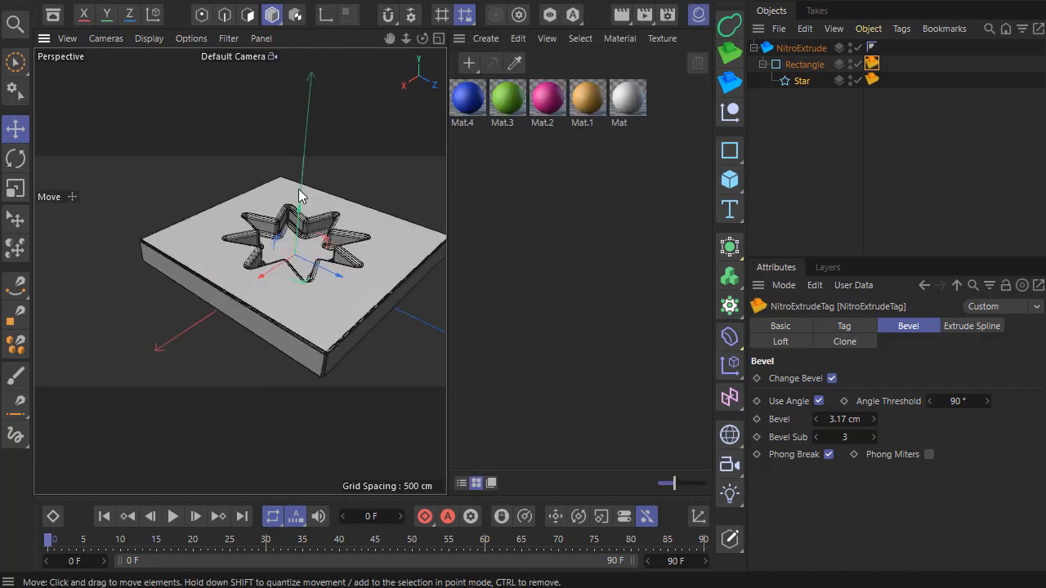
{"action": "left_click_drag", "start_coordinate": [823, 73], "coordinate": [824, 66]}
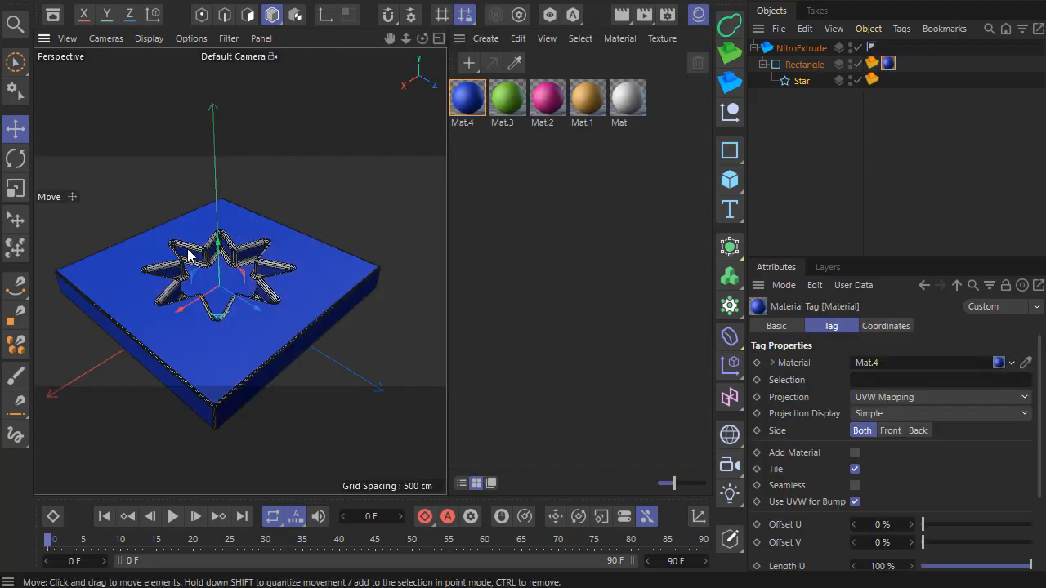
{"action": "scroll", "coordinate": [181, 286], "scroll_direction": "up", "scroll_amount": 5}
{"action": "scroll", "coordinate": [179, 283], "scroll_direction": "down", "scroll_amount": 3}
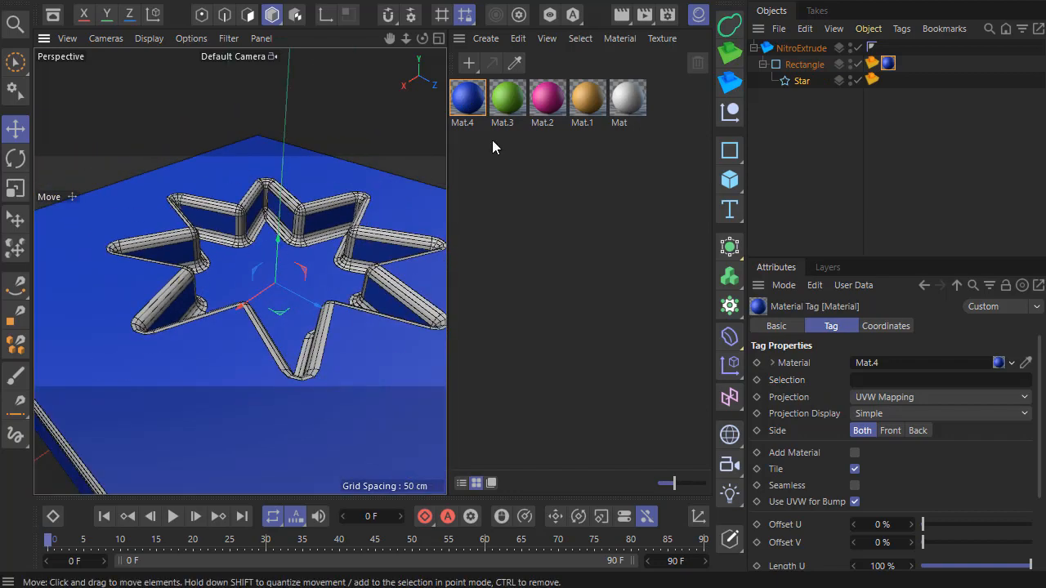
{"action": "left_click_drag", "start_coordinate": [813, 90], "coordinate": [805, 82]}
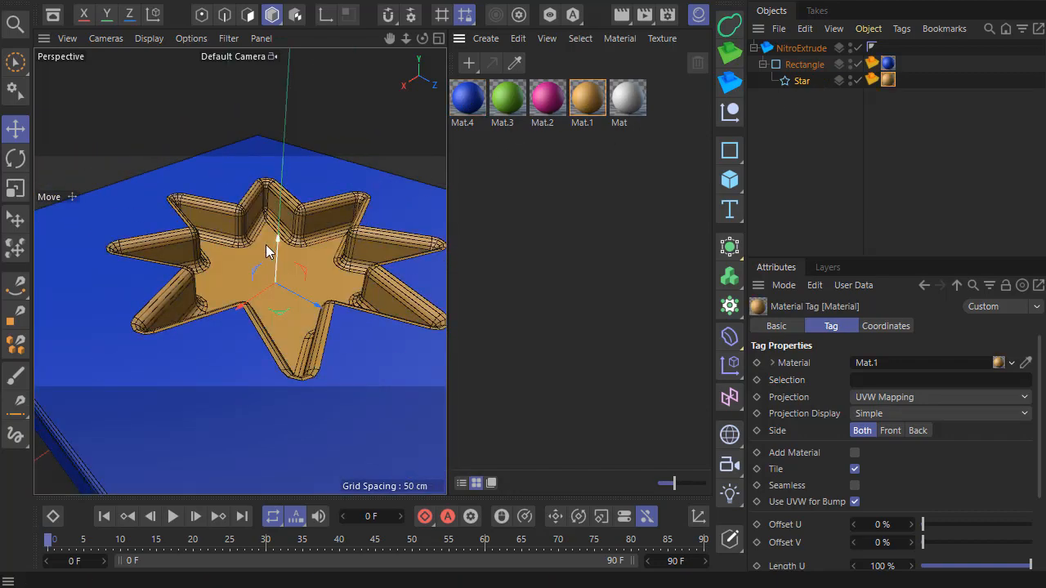
{"action": "scroll", "coordinate": [238, 268], "scroll_direction": "down", "scroll_amount": 2}
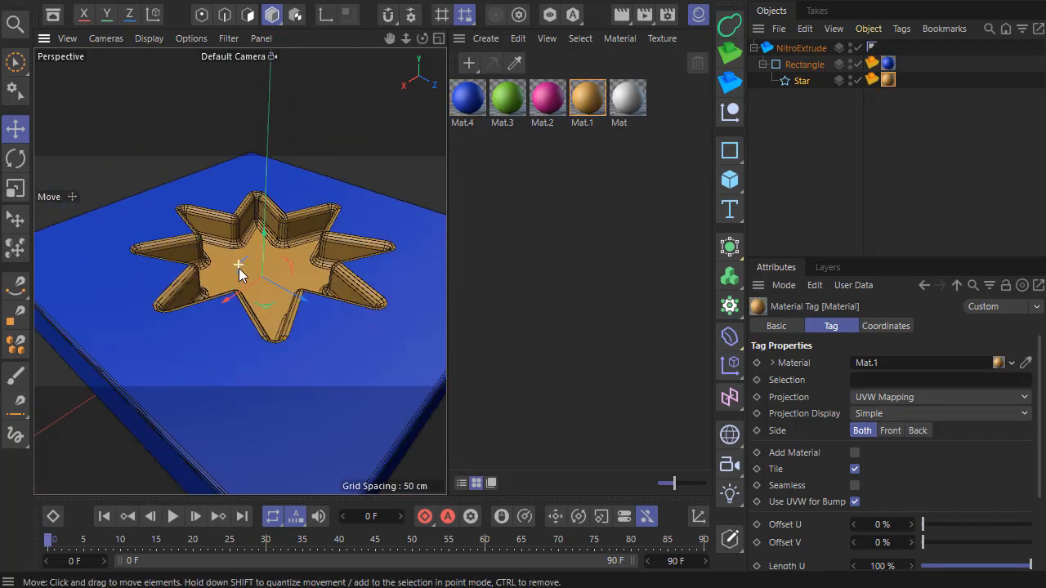
Compare the All and Only Tag bevel modes on the NitroExtrude, set the Mode to Full, and inspect the bevel's material.
{"action": "left_click", "coordinate": [794, 48]}
{"action": "left_click", "coordinate": [829, 446]}
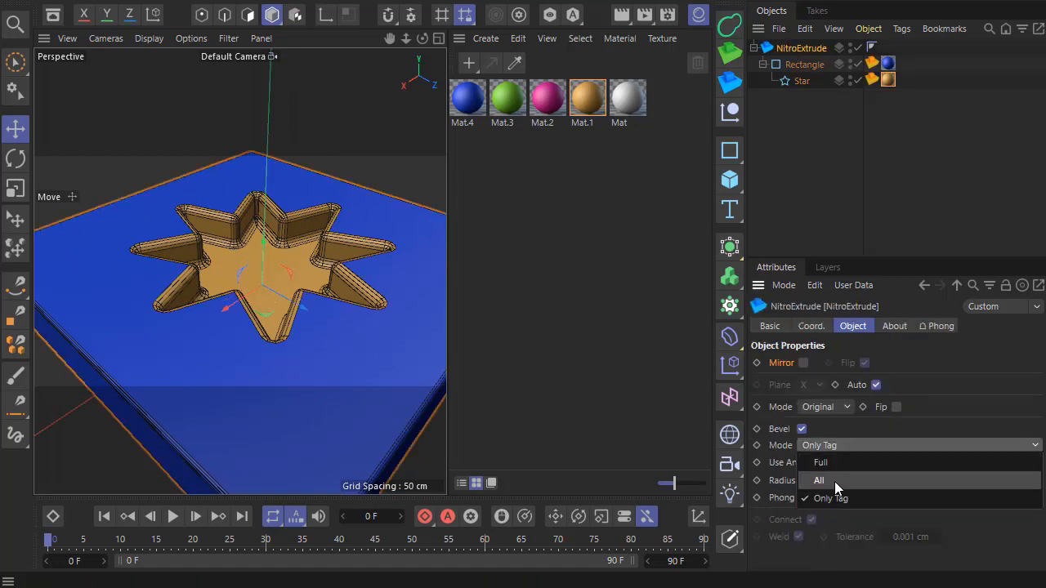
{"action": "left_click", "coordinate": [834, 481]}
{"action": "left_click", "coordinate": [835, 448]}
{"action": "left_click", "coordinate": [836, 499]}
{"action": "left_click", "coordinate": [826, 445]}
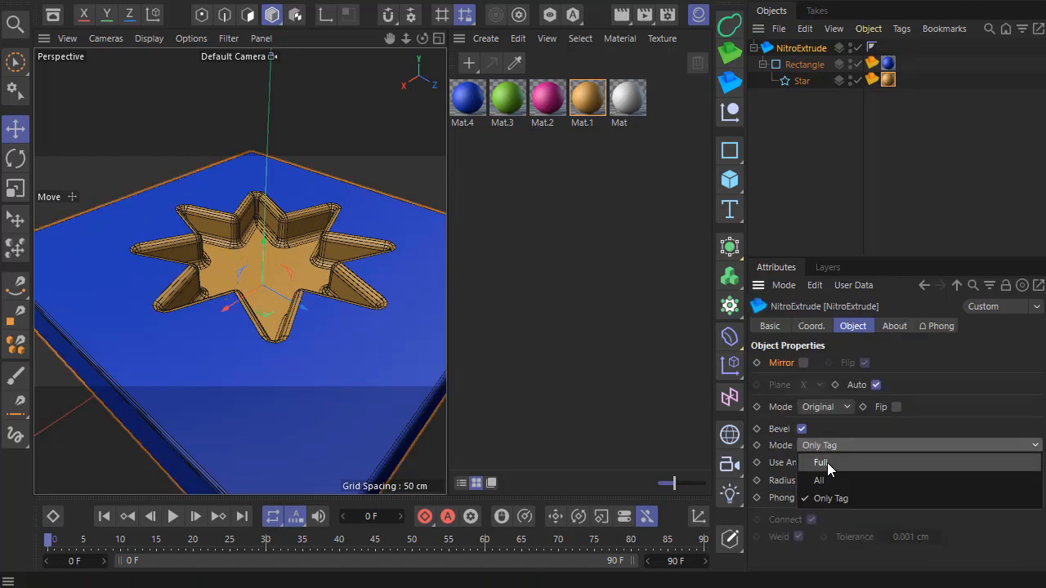
{"action": "left_click", "coordinate": [827, 463]}
{"action": "left_click_drag", "start_coordinate": [204, 269], "coordinate": [105, 298], "text": "alt"}
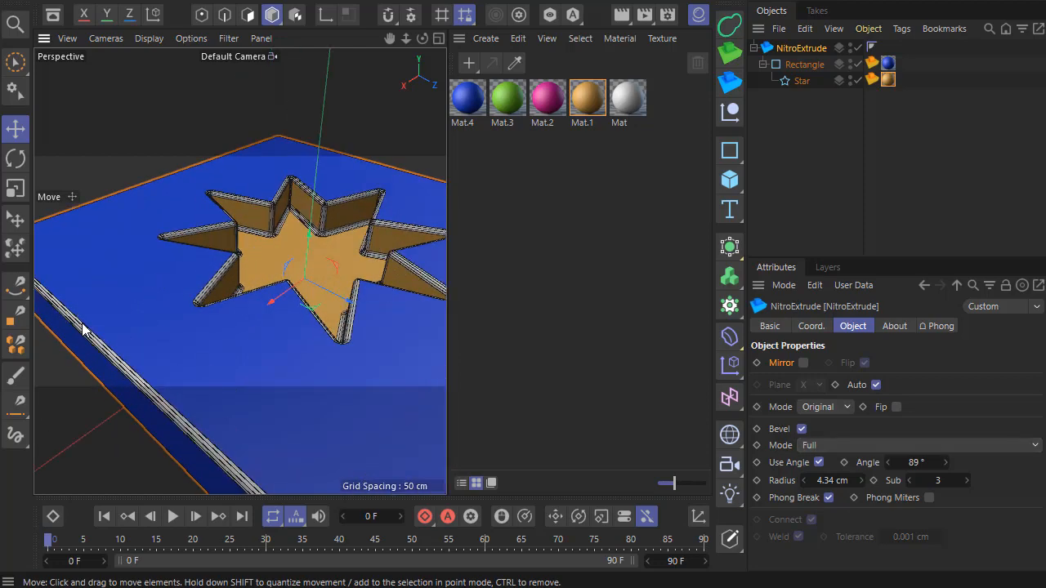
{"action": "scroll", "coordinate": [155, 343], "scroll_direction": "down", "scroll_amount": 5}
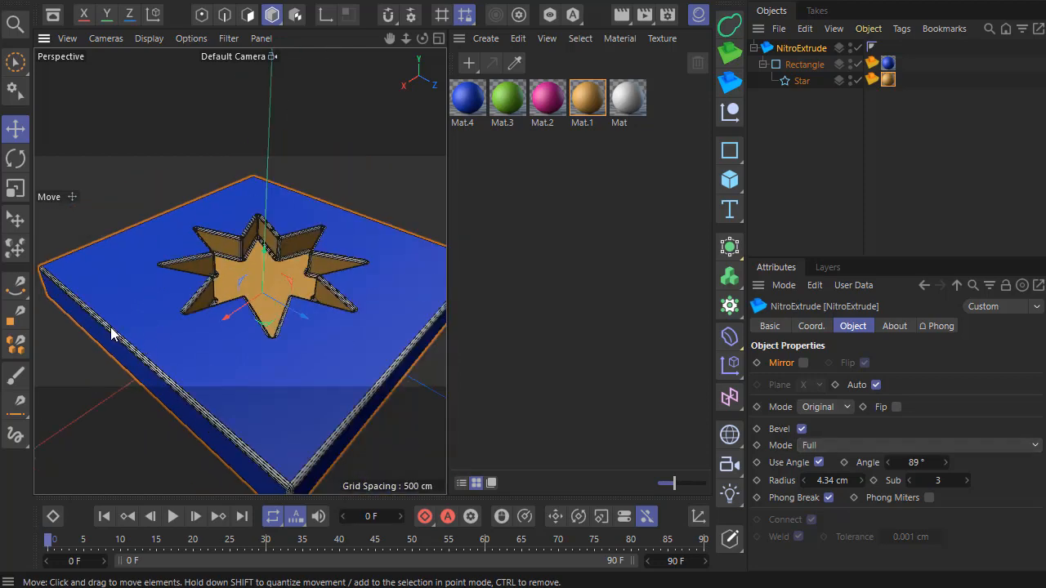
{"action": "scroll", "coordinate": [102, 326], "scroll_direction": "up", "scroll_amount": 5}
{"action": "scroll", "coordinate": [182, 315], "scroll_direction": "down", "scroll_amount": 4}
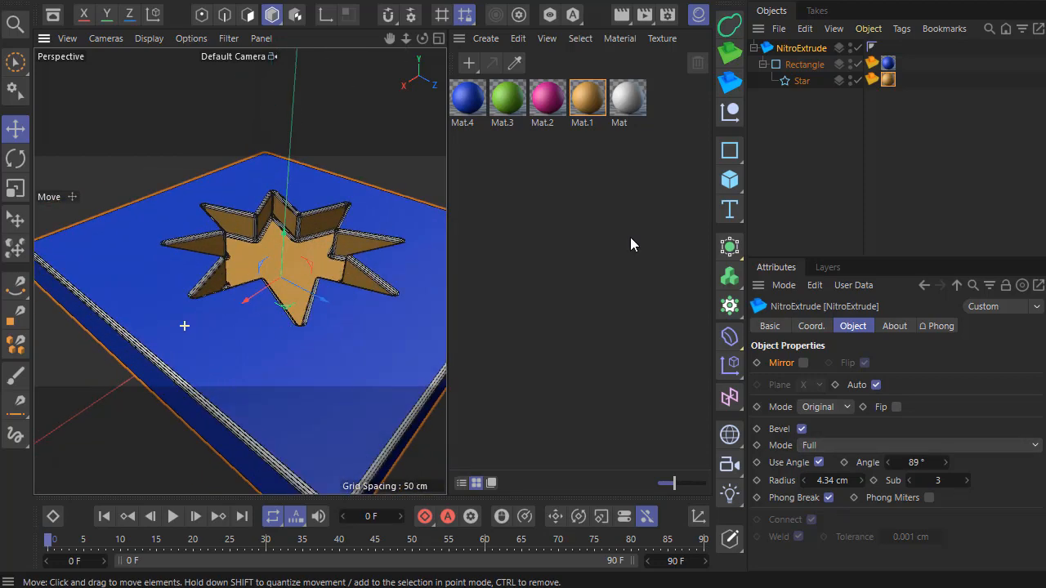
Delete the Star's material tag and move the Rectangle's Mat.4 tag onto the NitroExtrude.
{"action": "left_click", "coordinate": [888, 79]}
{"action": "key", "text": "Delete"}
{"action": "left_click", "coordinate": [890, 66]}
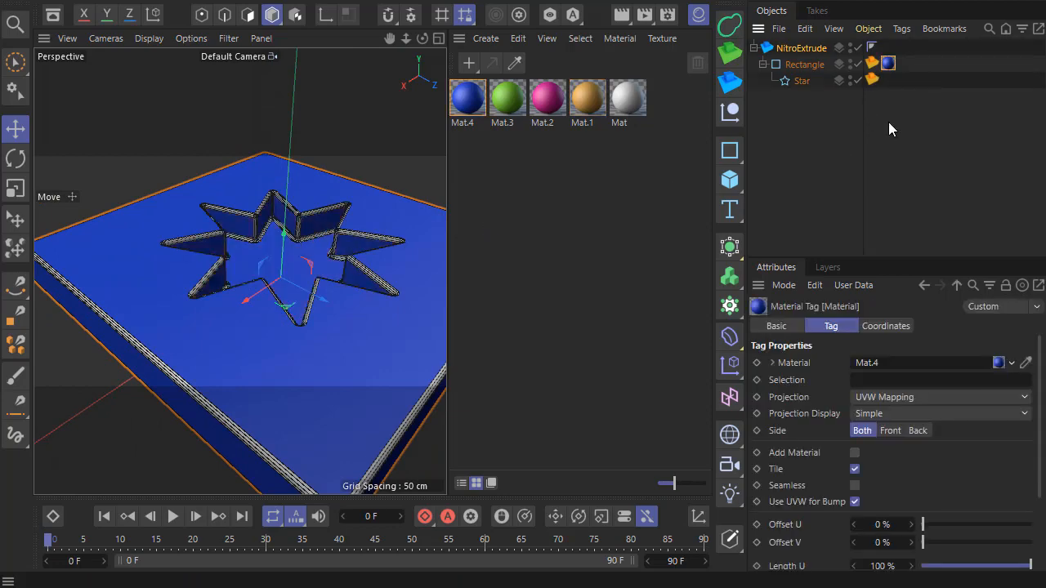
{"action": "left_click_drag", "start_coordinate": [889, 66], "coordinate": [889, 51]}
{"action": "scroll", "coordinate": [268, 243], "scroll_direction": "down", "scroll_amount": 5}
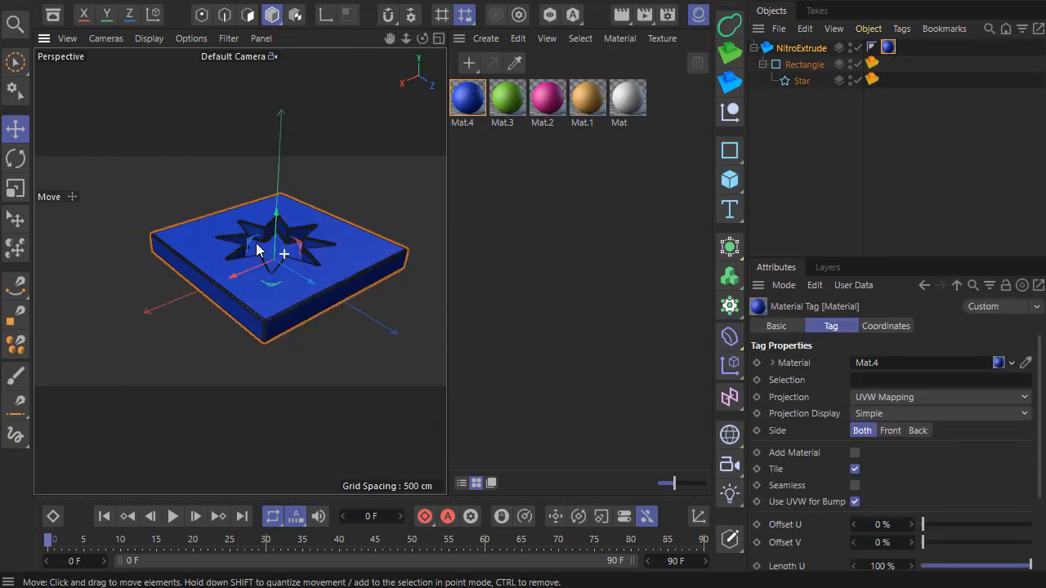
{"action": "scroll", "coordinate": [261, 251], "scroll_direction": "up", "scroll_amount": 5}
{"action": "left_click_drag", "start_coordinate": [259, 264], "coordinate": [257, 205], "text": "alt"}
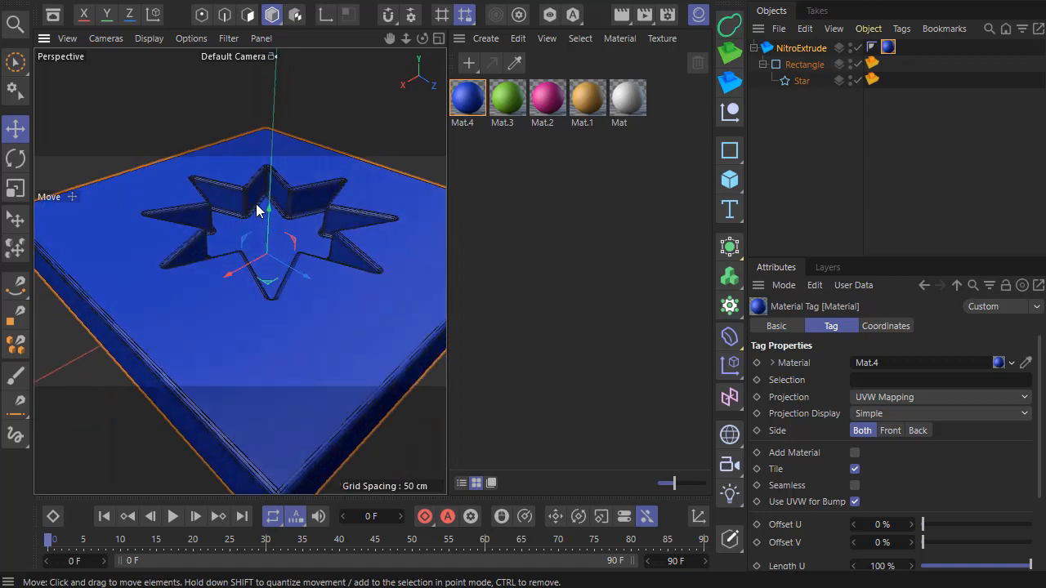
{"action": "scroll", "coordinate": [244, 214], "scroll_direction": "down", "scroll_amount": 5}
{"action": "scroll", "coordinate": [243, 214], "scroll_direction": "up", "scroll_amount": 5}
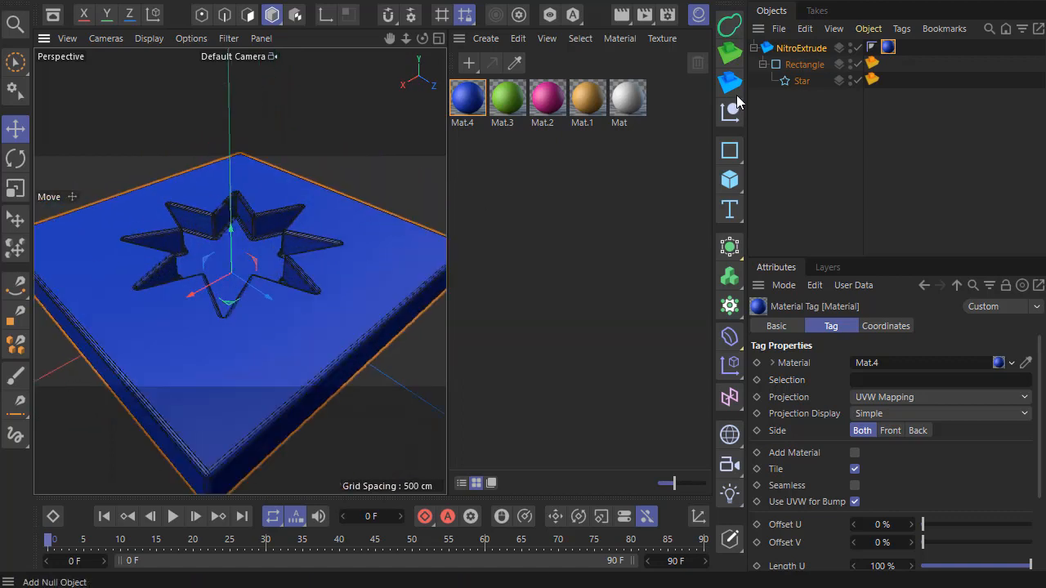
Turn off the NitroExtrude's Bevel to make the Connect and Weld options available, and inspect the slab.
{"action": "left_click", "coordinate": [799, 47]}
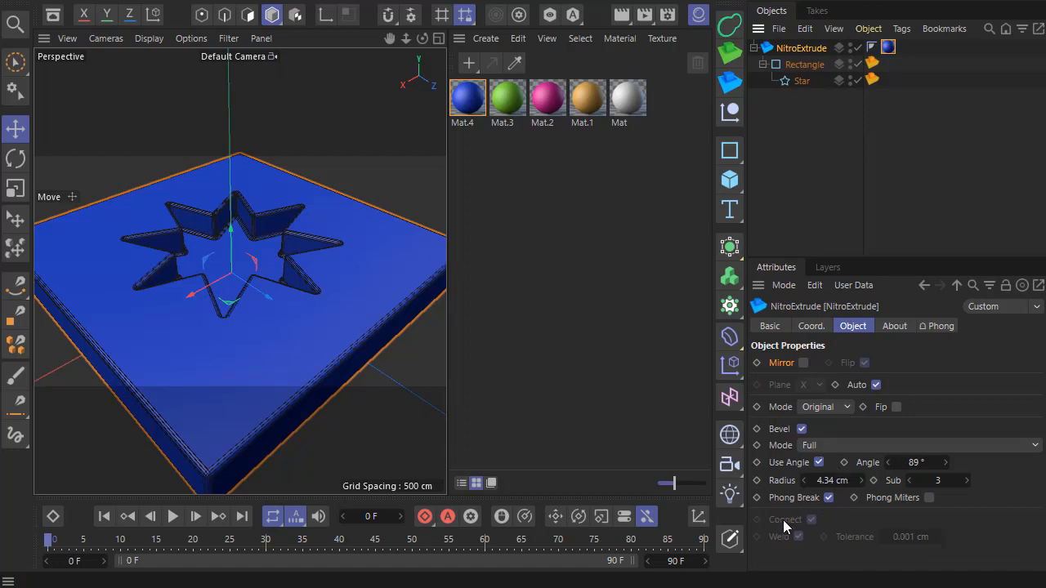
{"action": "left_click", "coordinate": [801, 430]}
{"action": "scroll", "coordinate": [207, 251], "scroll_direction": "down", "scroll_amount": 5}
{"action": "scroll", "coordinate": [205, 251], "scroll_direction": "up", "scroll_amount": 3}
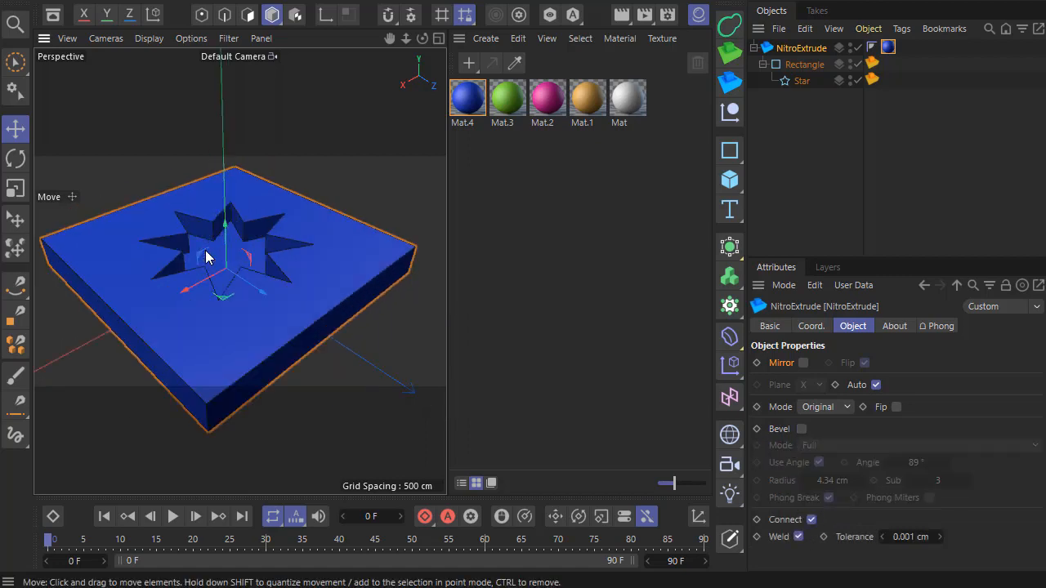
{"action": "scroll", "coordinate": [206, 256], "scroll_direction": "up", "scroll_amount": 2}
{"action": "left_click_drag", "start_coordinate": [883, 537], "coordinate": [912, 537]}
{"action": "left_click_drag", "start_coordinate": [87, 315], "coordinate": [171, 313], "text": "alt"}
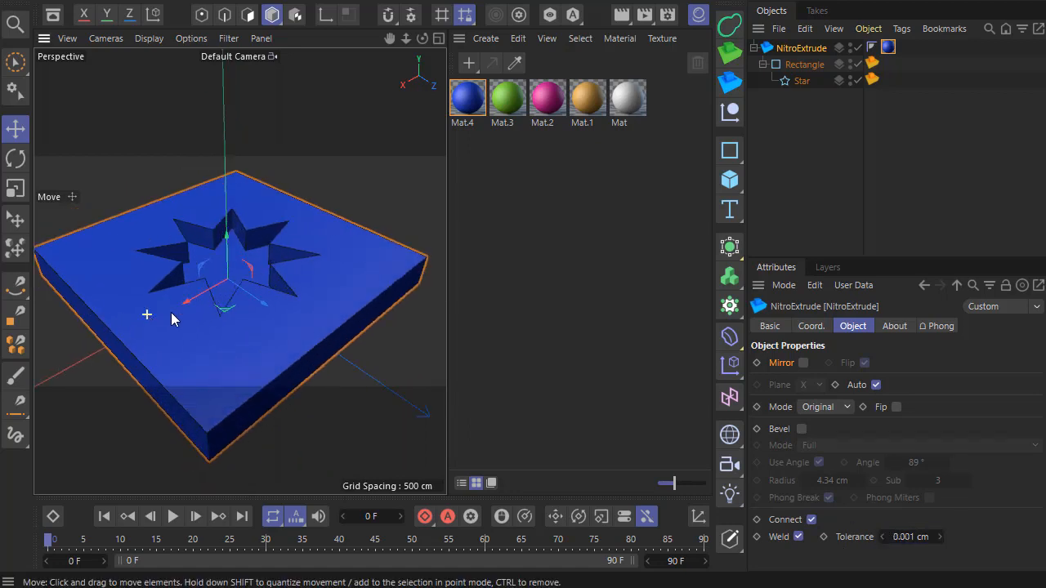
Set the Weld Tolerance of the NitroExtrude to 100 cm.
{"action": "left_click", "coordinate": [801, 81]}
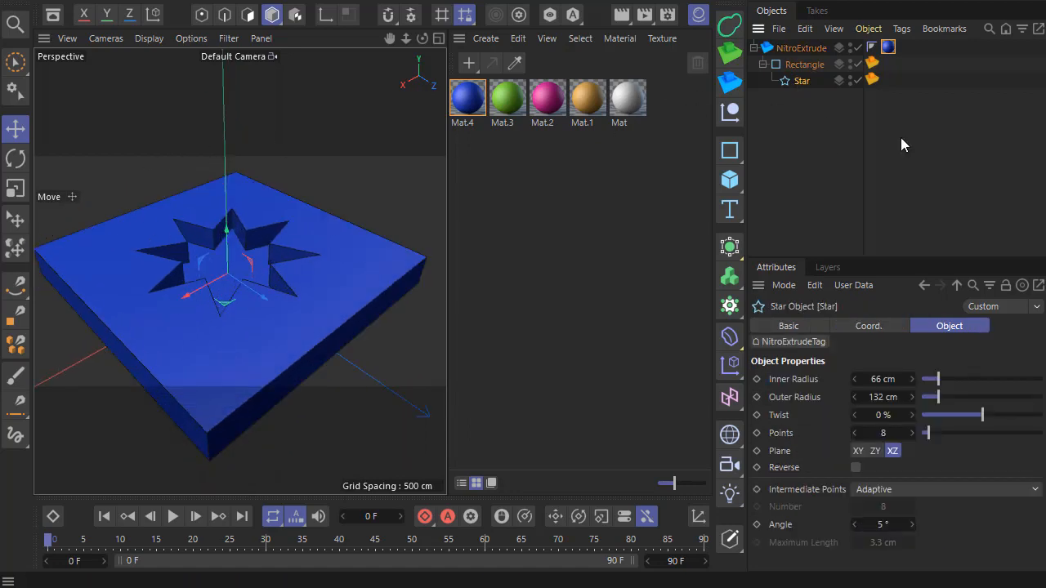
{"action": "left_click", "coordinate": [871, 80]}
{"action": "left_click", "coordinate": [800, 48]}
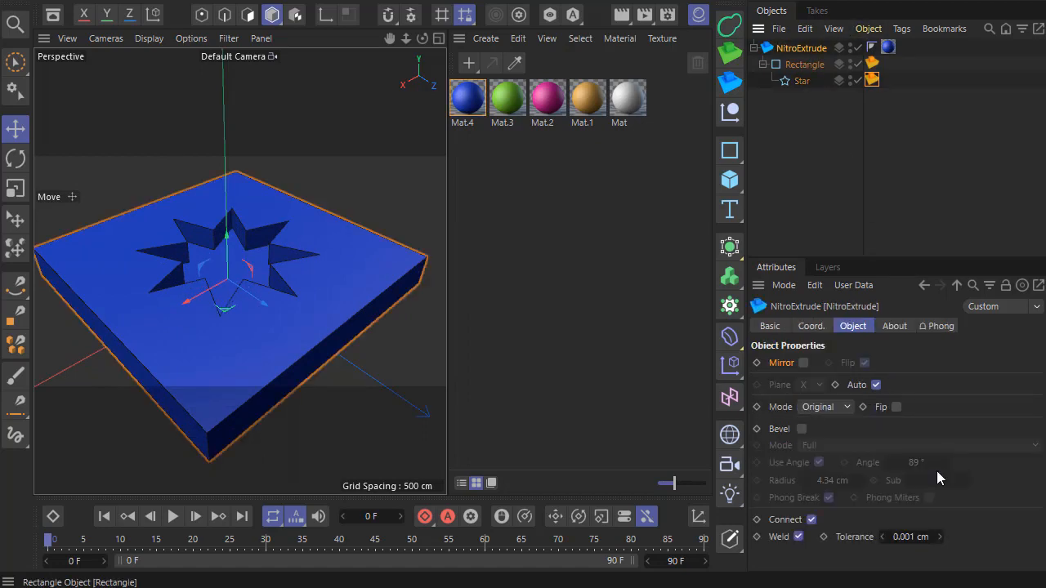
{"action": "double_click", "coordinate": [917, 537]}
{"action": "type", "text": "100"}
{"action": "key", "text": "Return"}
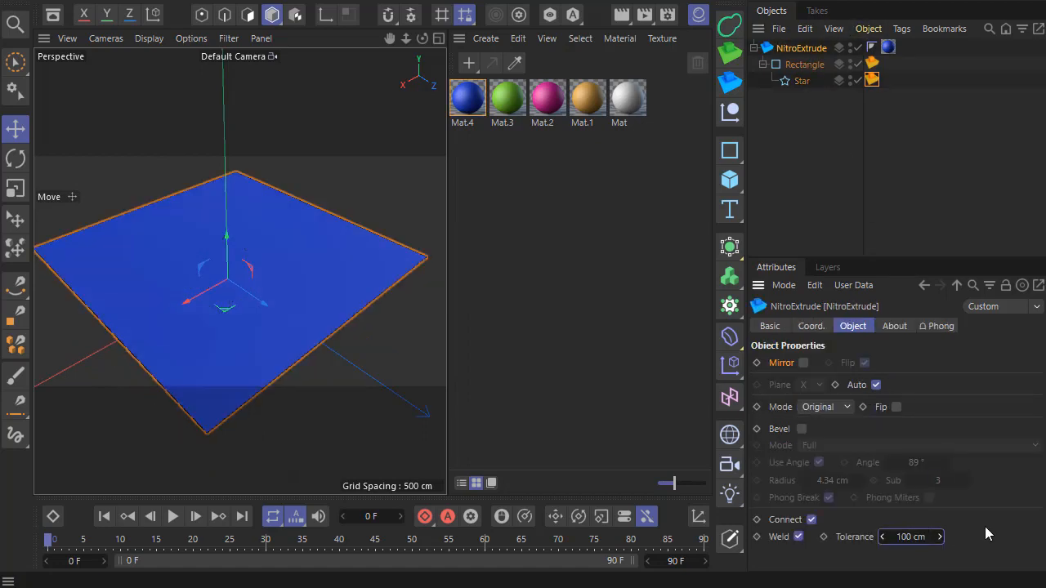
Try Weld Tolerance values of 50 cm and 30 cm on the NitroExtrude, and undo the last change.
{"action": "left_click_drag", "start_coordinate": [919, 537], "coordinate": [913, 537]}
{"action": "double_click", "coordinate": [905, 537]}
{"action": "type", "text": "50"}
{"action": "key", "text": "Return"}
{"action": "double_click", "coordinate": [912, 537]}
{"action": "type", "text": "30"}
{"action": "key", "text": "Return"}
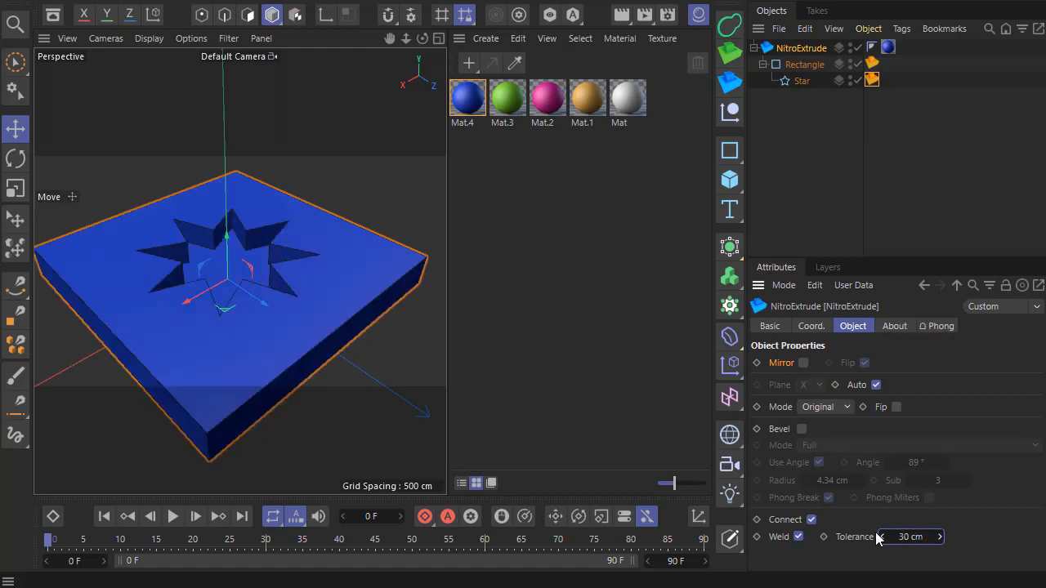
{"action": "left_click_drag", "start_coordinate": [912, 537], "coordinate": [920, 537]}
{"action": "key", "text": "ctrl+z"}
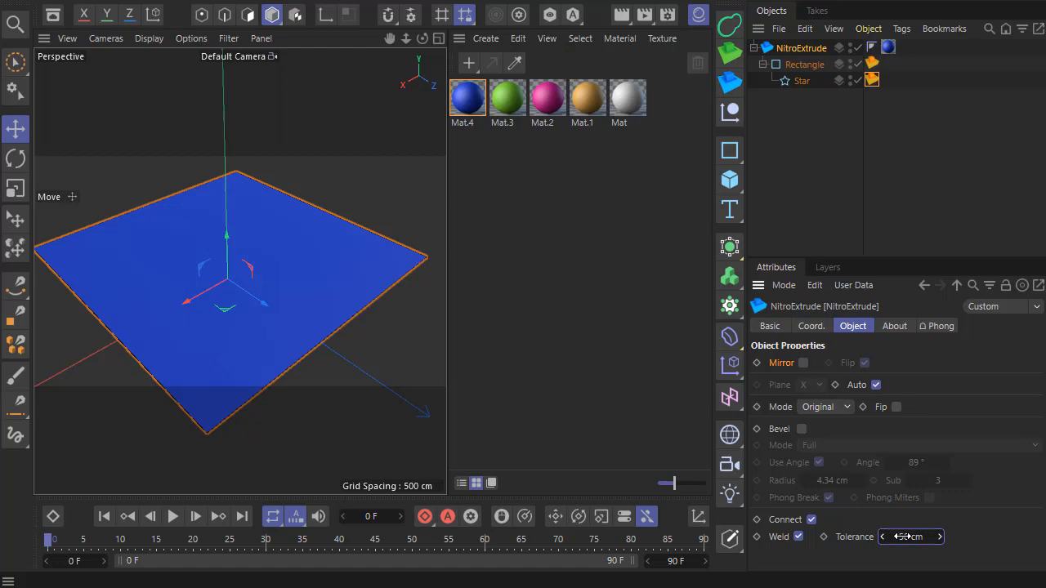
Compare the slab with Weld off and on, undo the tolerance changes, and switch Connect off and back on.
{"action": "left_click", "coordinate": [798, 536]}
{"action": "left_click", "coordinate": [797, 537]}
{"action": "left_click", "coordinate": [798, 537]}
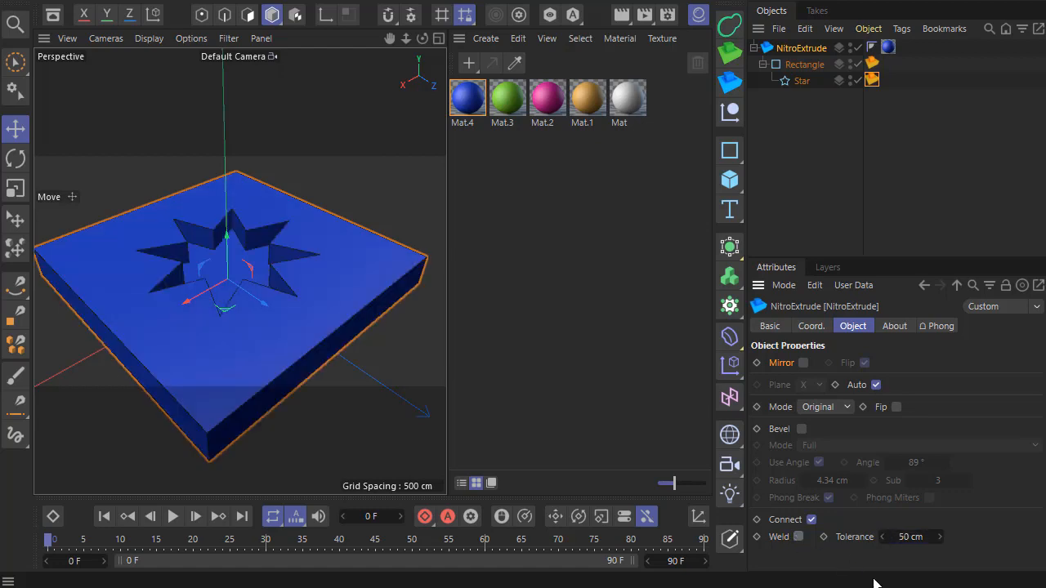
{"action": "key", "text": "ctrl+z"}
{"action": "left_click", "coordinate": [811, 520]}
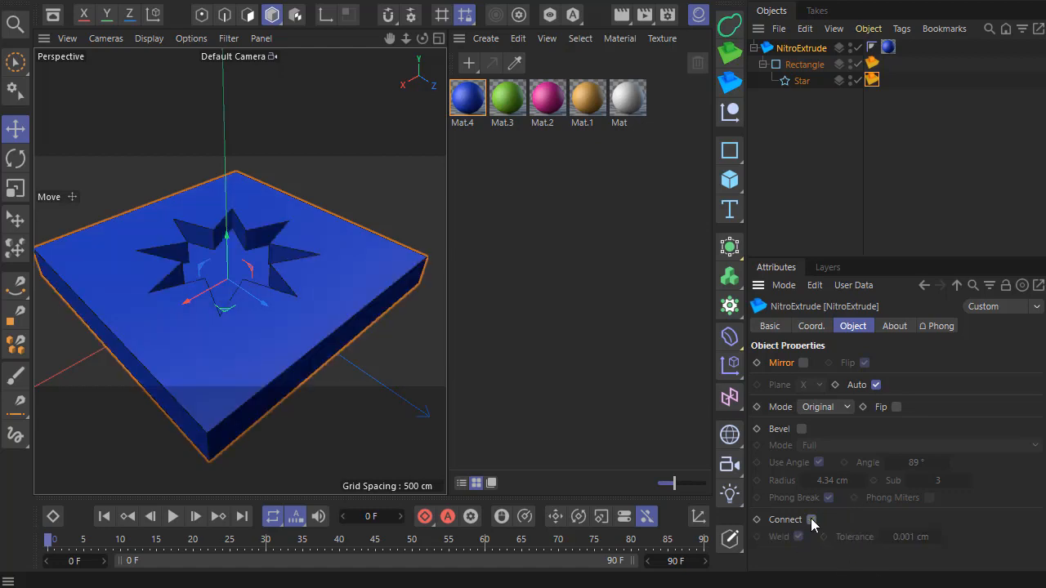
{"action": "left_click", "coordinate": [809, 518]}
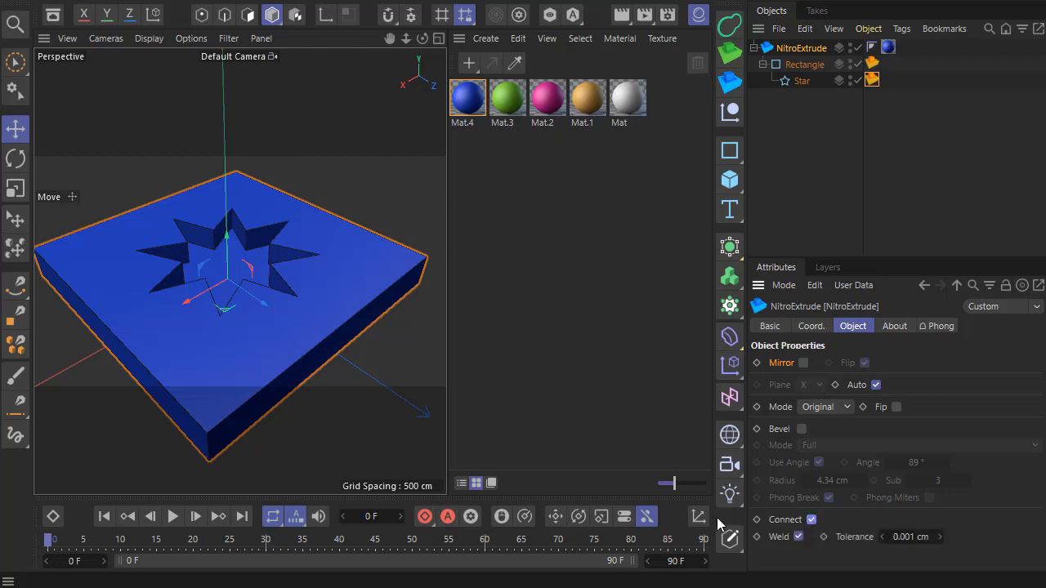
Raise the Star spline above the slab so that it extrudes upward instead of cutting in.
{"action": "scroll", "coordinate": [189, 302], "scroll_direction": "down", "scroll_amount": 5}
{"action": "scroll", "coordinate": [208, 299], "scroll_direction": "up", "scroll_amount": 4}
{"action": "scroll", "coordinate": [237, 304], "scroll_direction": "up", "scroll_amount": 2}
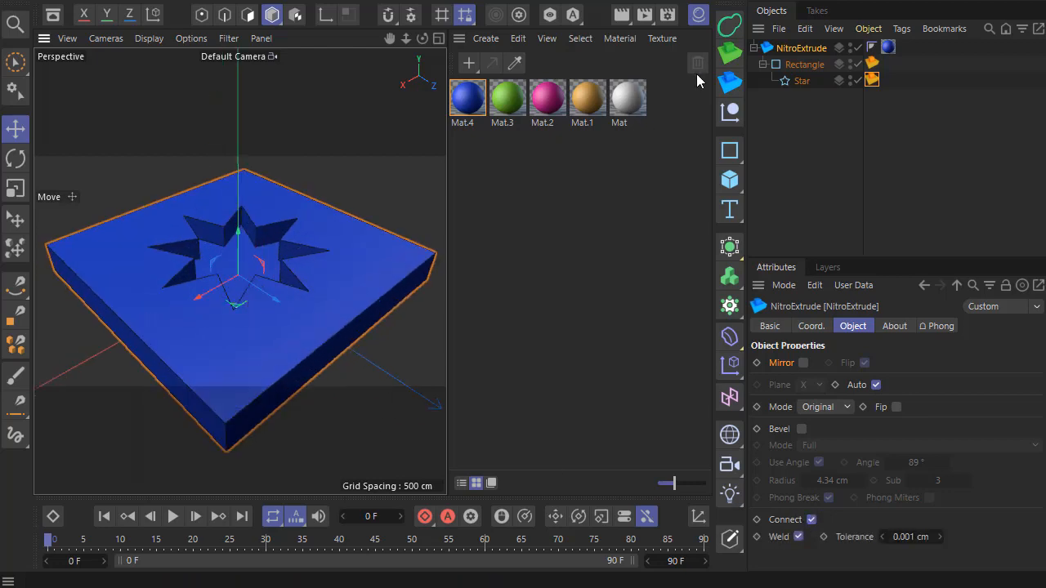
{"action": "scroll", "coordinate": [316, 247], "scroll_direction": "down", "scroll_amount": 2}
{"action": "scroll", "coordinate": [316, 250], "scroll_direction": "up", "scroll_amount": 2}
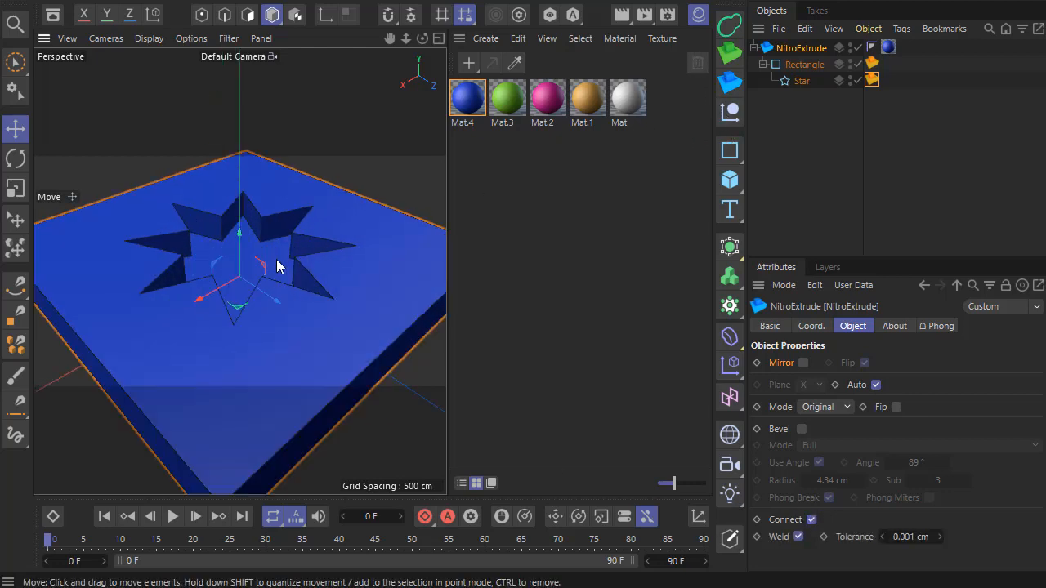
{"action": "scroll", "coordinate": [278, 264], "scroll_direction": "down", "scroll_amount": 2}
{"action": "left_click", "coordinate": [801, 81]}
{"action": "scroll", "coordinate": [257, 243], "scroll_direction": "up", "scroll_amount": 2}
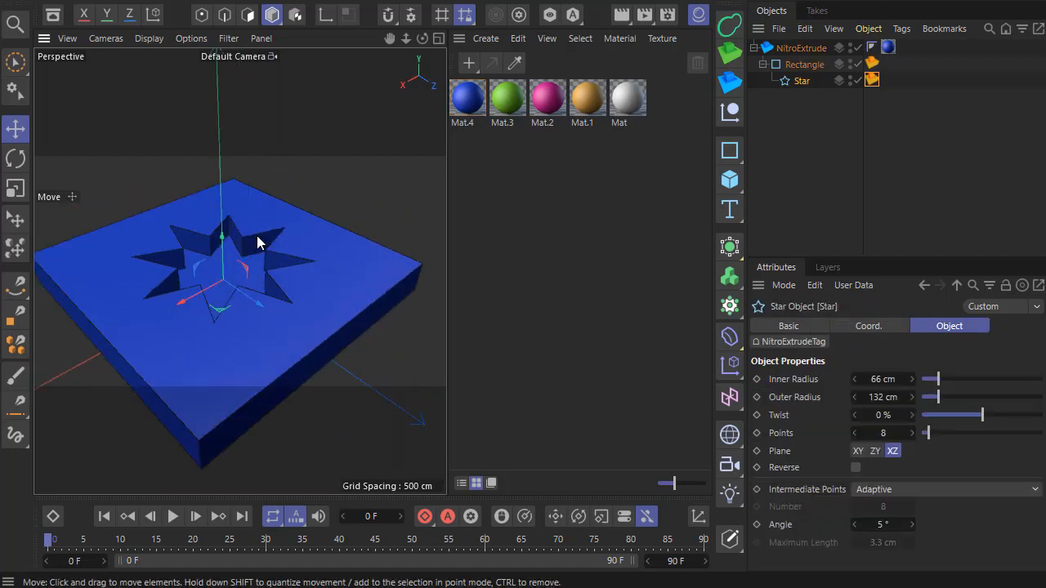
{"action": "left_click_drag", "start_coordinate": [222, 237], "coordinate": [225, 194]}
{"action": "scroll", "coordinate": [248, 321], "scroll_direction": "down", "scroll_amount": 3}
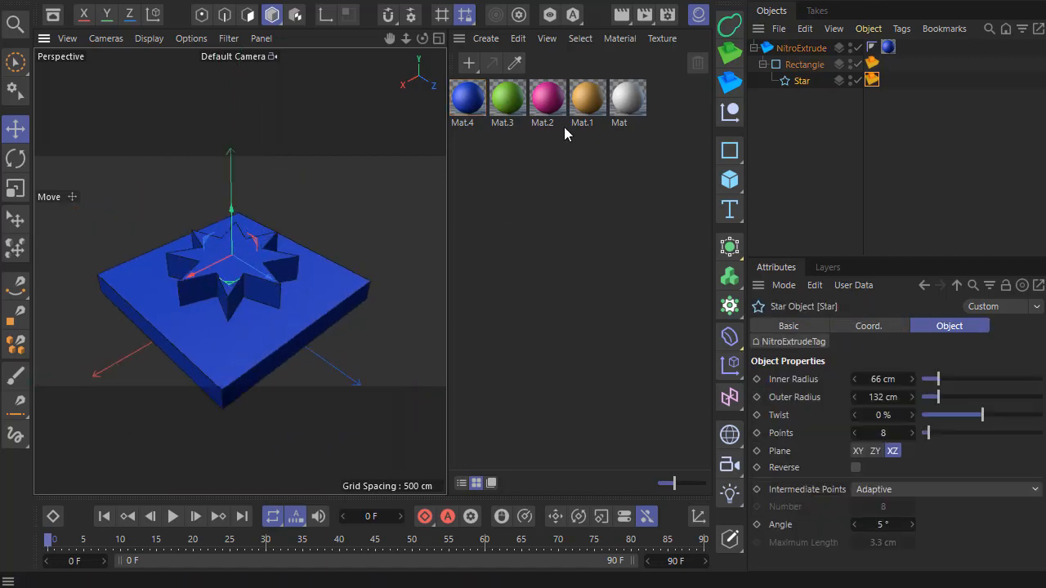
Apply Mat.1 to the Star, widen the viewport and hide the Material Manager.
{"action": "left_click_drag", "start_coordinate": [865, 113], "coordinate": [789, 84]}
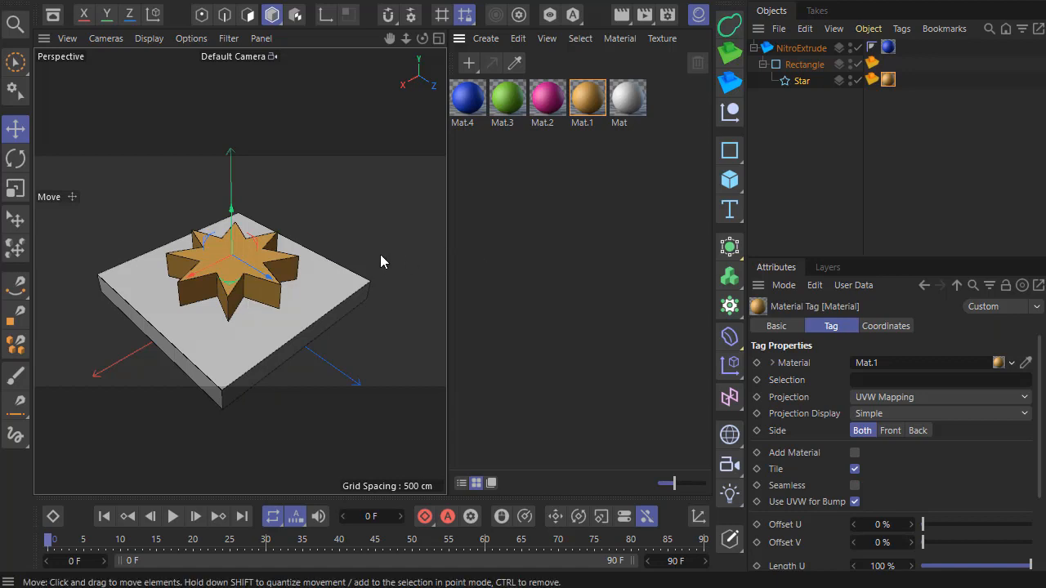
{"action": "left_click_drag", "start_coordinate": [446, 263], "coordinate": [486, 264]}
{"action": "left_click", "coordinate": [698, 14]}
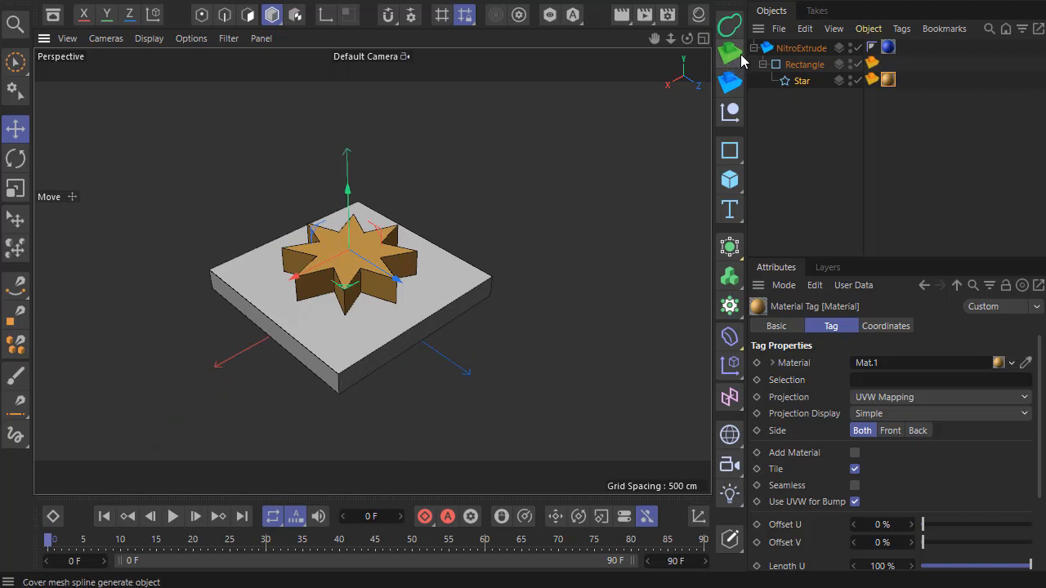
Convert the NitroExtrude into an editable mesh and select the star's top face.
{"action": "left_click_drag", "start_coordinate": [802, 98], "coordinate": [791, 48]}
{"action": "left_click", "coordinate": [893, 138]}
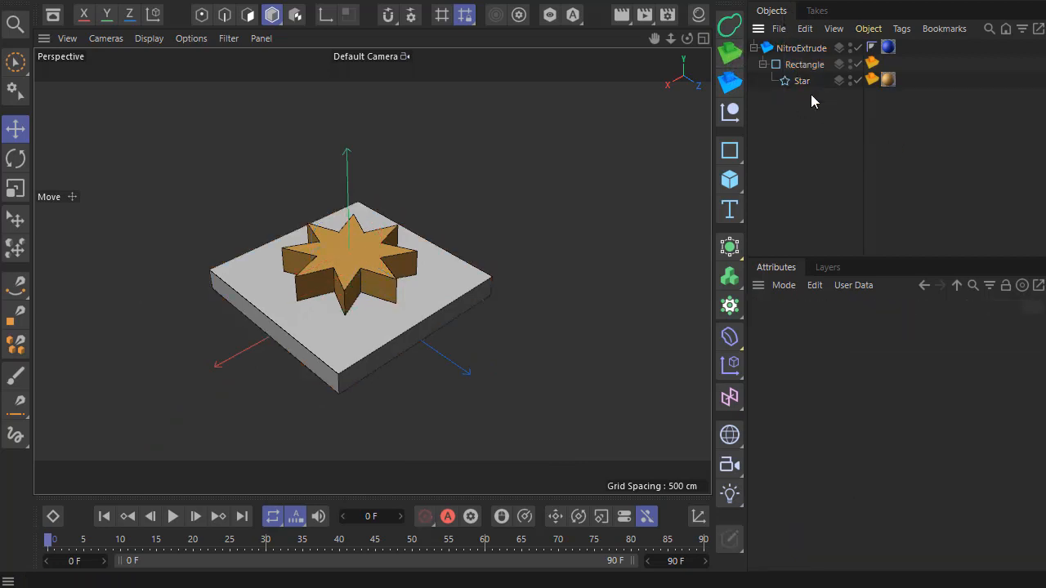
{"action": "left_click", "coordinate": [791, 49]}
{"action": "key", "text": "c"}
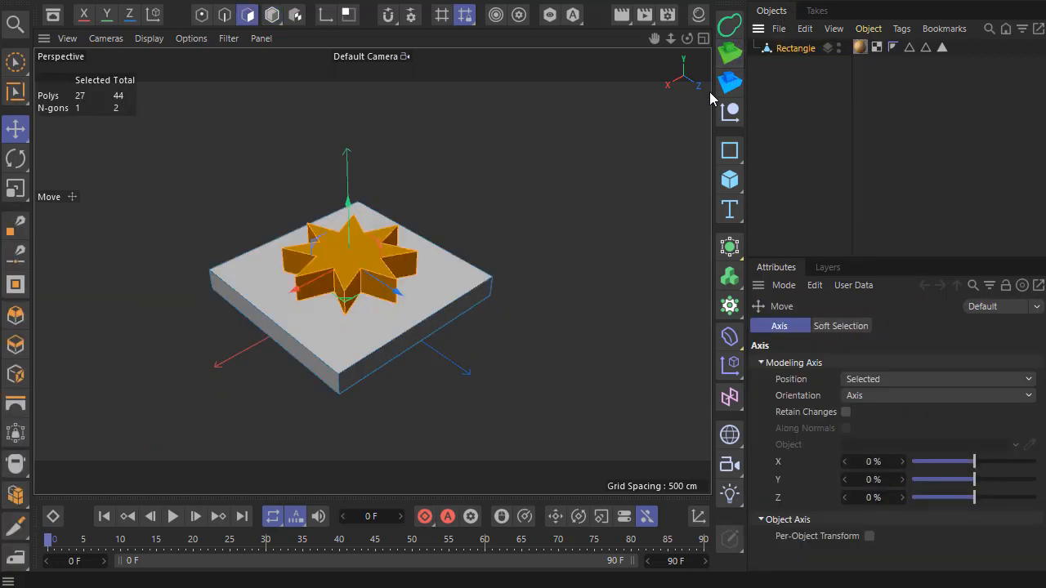
{"action": "left_click", "coordinate": [349, 206]}
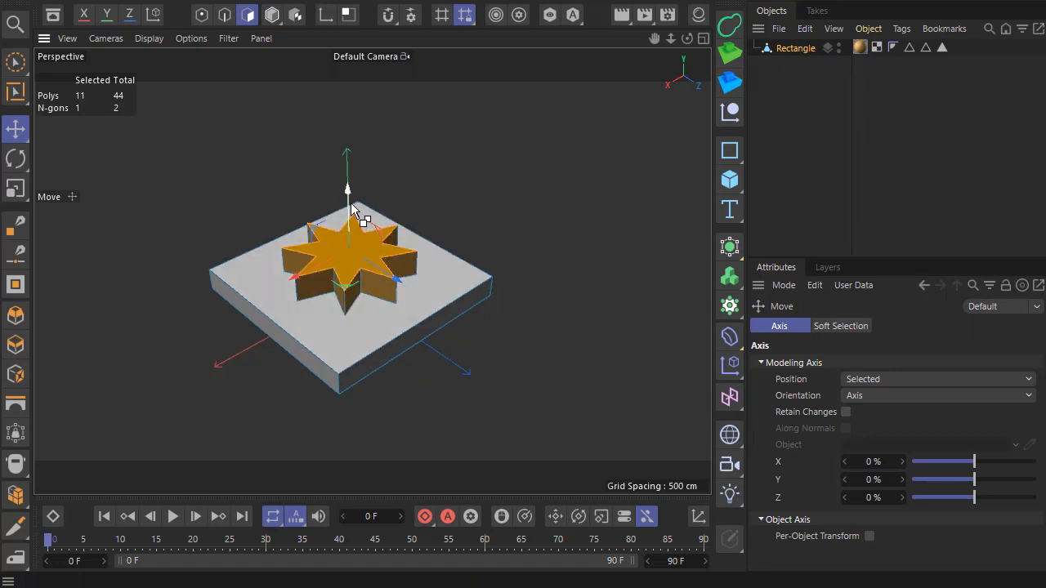
Generate a cover spline with a NitroExtrude from the star's top face and raise the spline about 87 cm.
{"action": "left_click", "coordinate": [730, 89]}
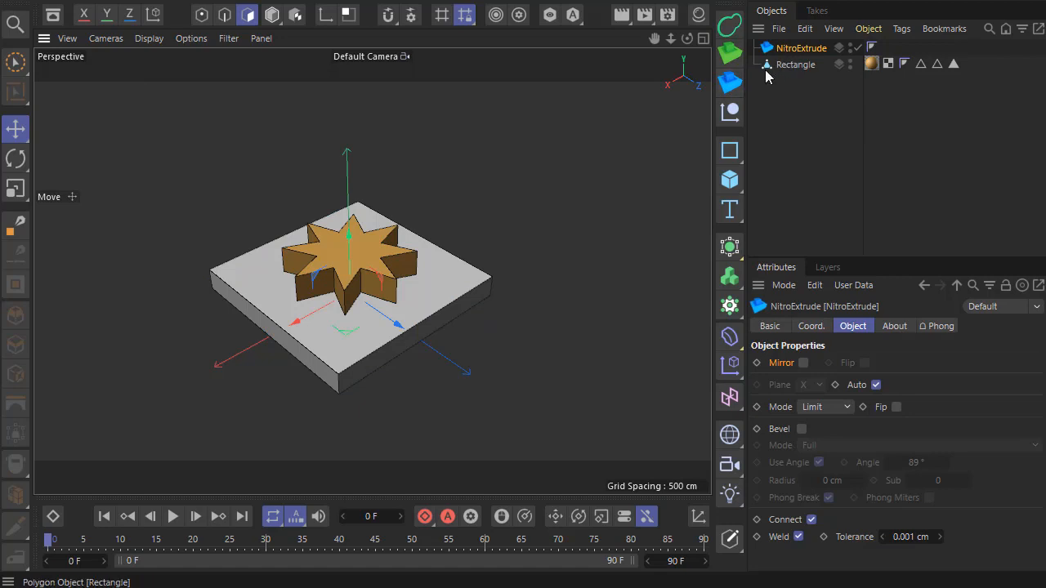
{"action": "key", "text": "ctrl+z"}
{"action": "left_click", "coordinate": [731, 53]}
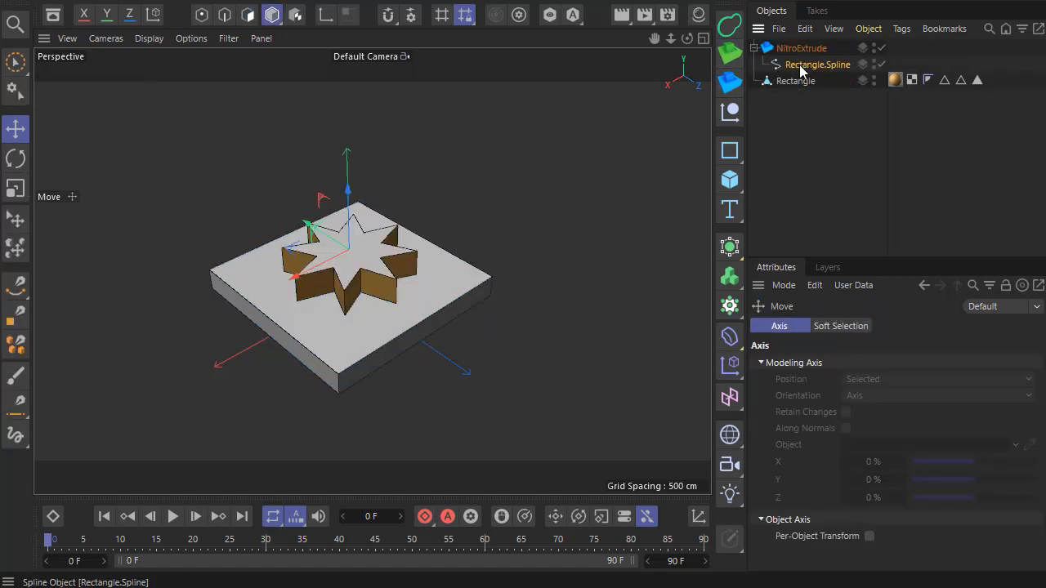
{"action": "left_click_drag", "start_coordinate": [351, 196], "coordinate": [354, 161]}
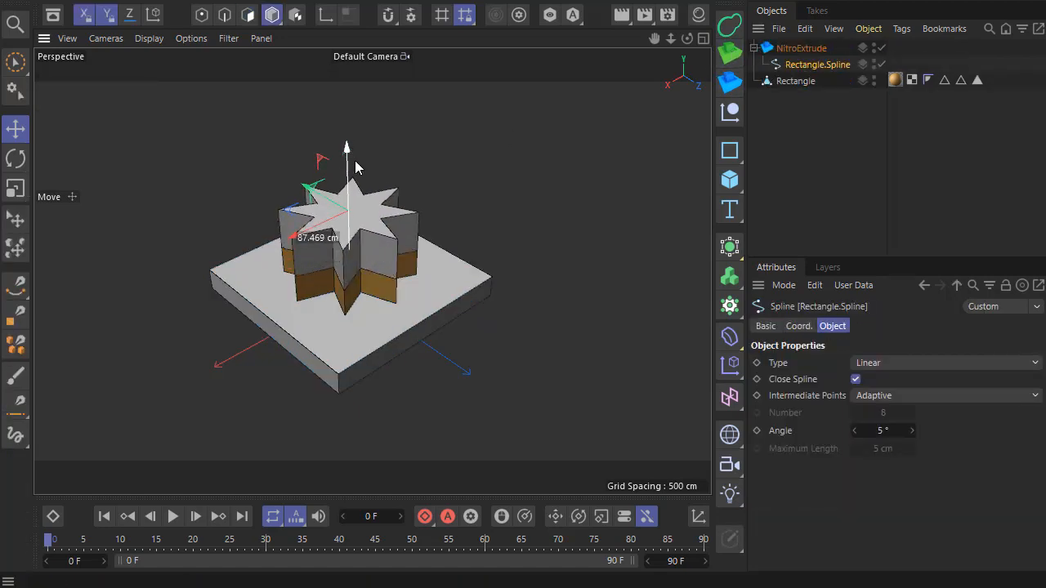
{"action": "left_click", "coordinate": [16, 188]}
{"action": "left_click_drag", "start_coordinate": [75, 204], "coordinate": [16, 211]}
{"action": "key", "text": "ctrl+z"}
{"action": "key", "text": "ctrl+z"}
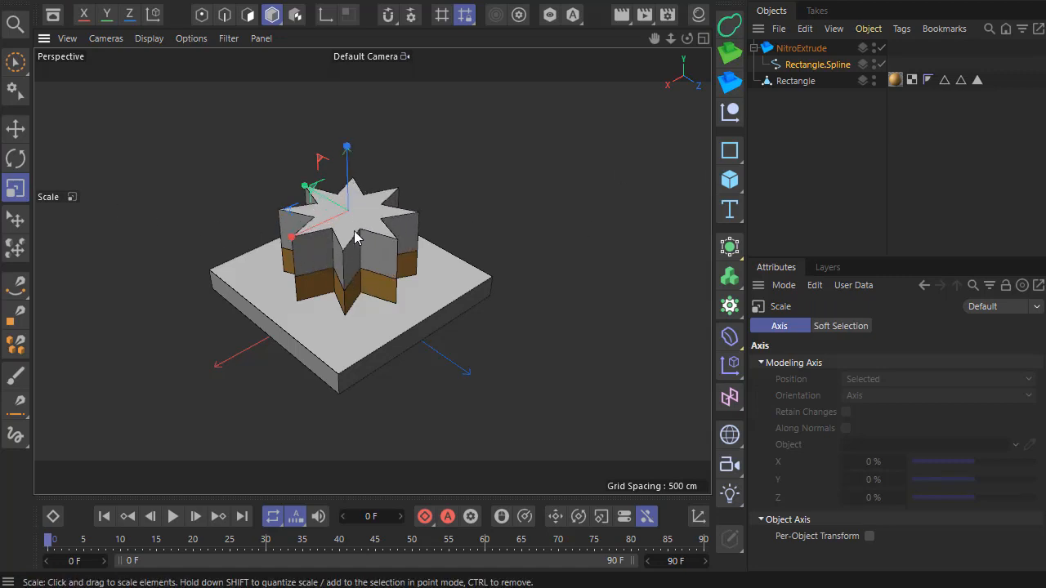
Nest a scaled-down, lowered copy of the star's cover spline under it to cut a recess, and merge the NitroExtrude into the mesh.
{"action": "left_click_drag", "start_coordinate": [808, 64], "coordinate": [796, 67], "text": "ctrl"}
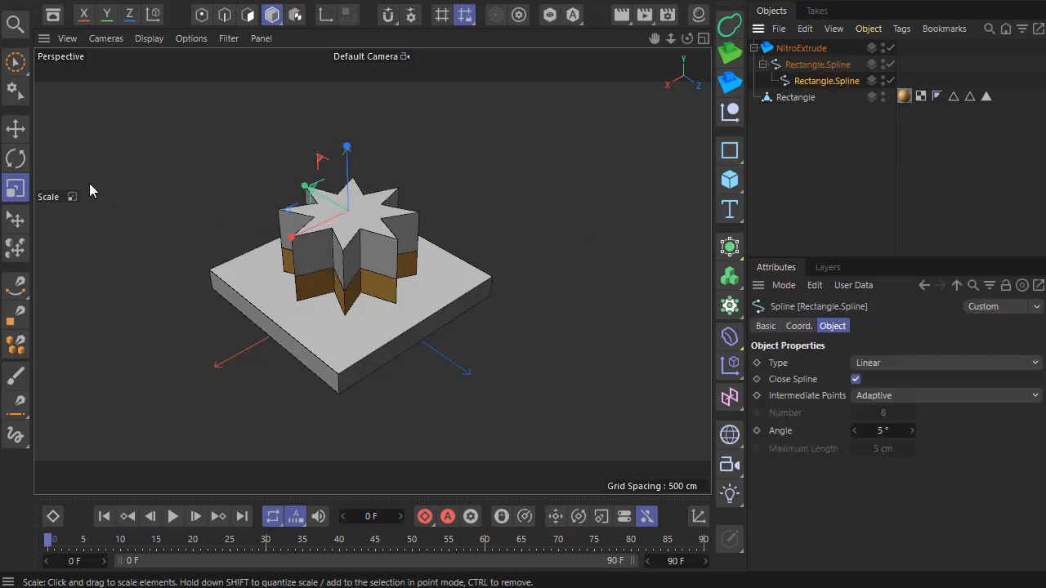
{"action": "left_click", "coordinate": [10, 195]}
{"action": "left_click_drag", "start_coordinate": [326, 193], "coordinate": [215, 192]}
{"action": "left_click", "coordinate": [16, 131]}
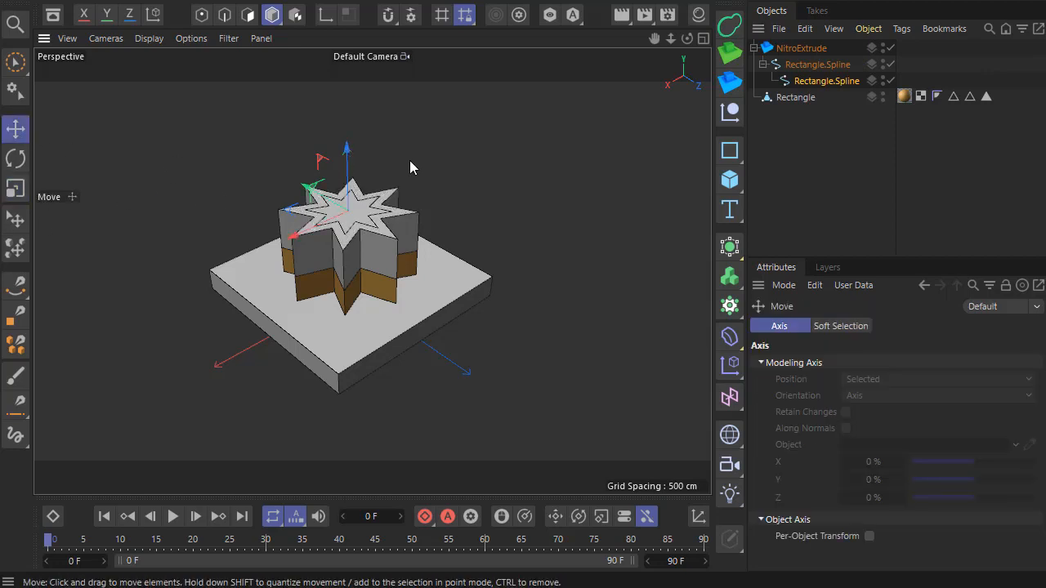
{"action": "left_click", "coordinate": [801, 48]}
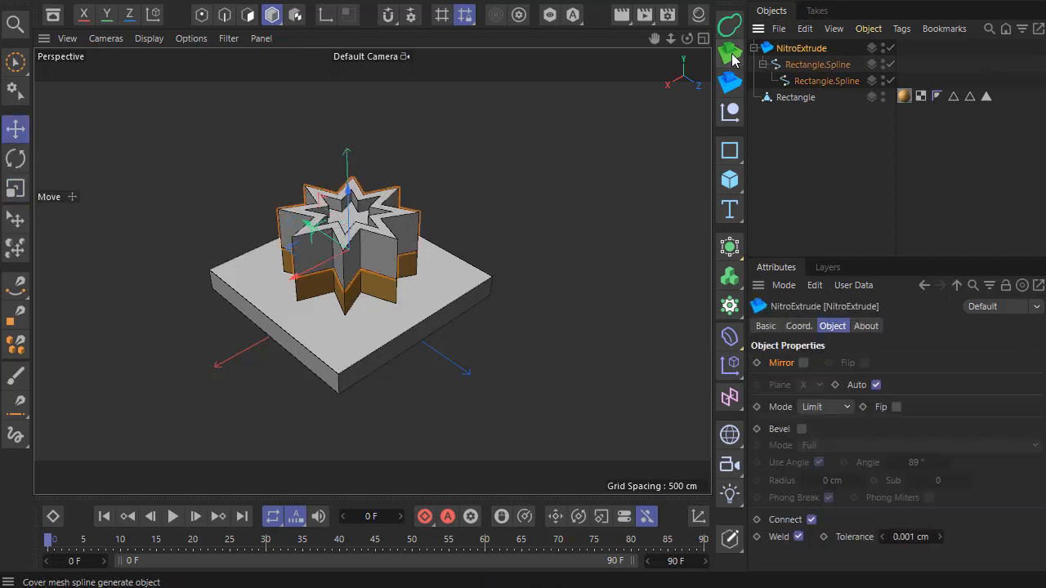
{"action": "left_click", "coordinate": [731, 54]}
Generate a cover-spline NitroExtrude from the slab's front side face and pull the spline outward about 57 cm.
{"action": "left_click", "coordinate": [424, 323]}
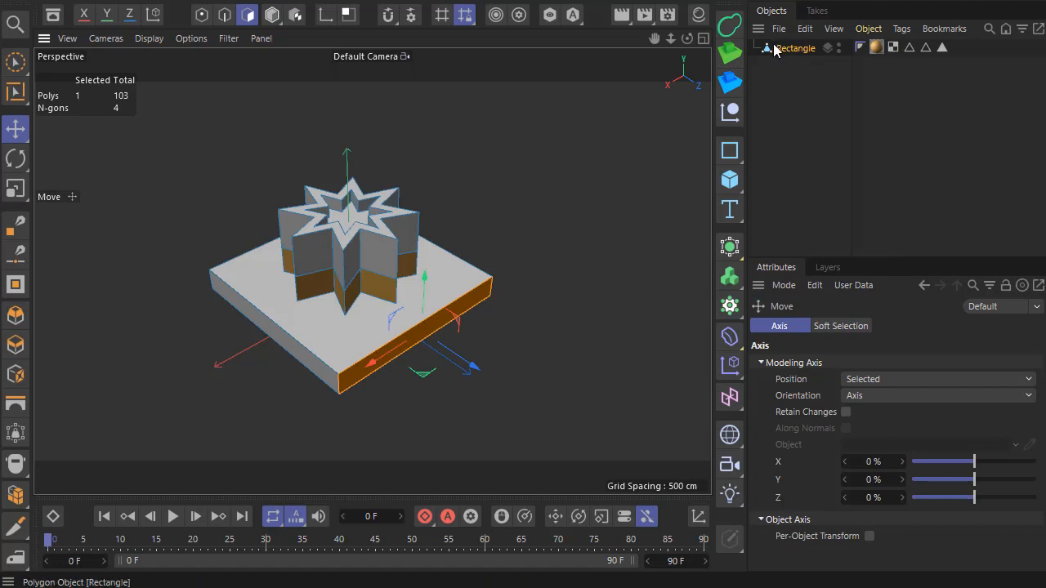
{"action": "left_click", "coordinate": [734, 57]}
{"action": "scroll", "coordinate": [418, 147], "scroll_direction": "down", "scroll_amount": 3}
{"action": "scroll", "coordinate": [426, 277], "scroll_direction": "up", "scroll_amount": 2}
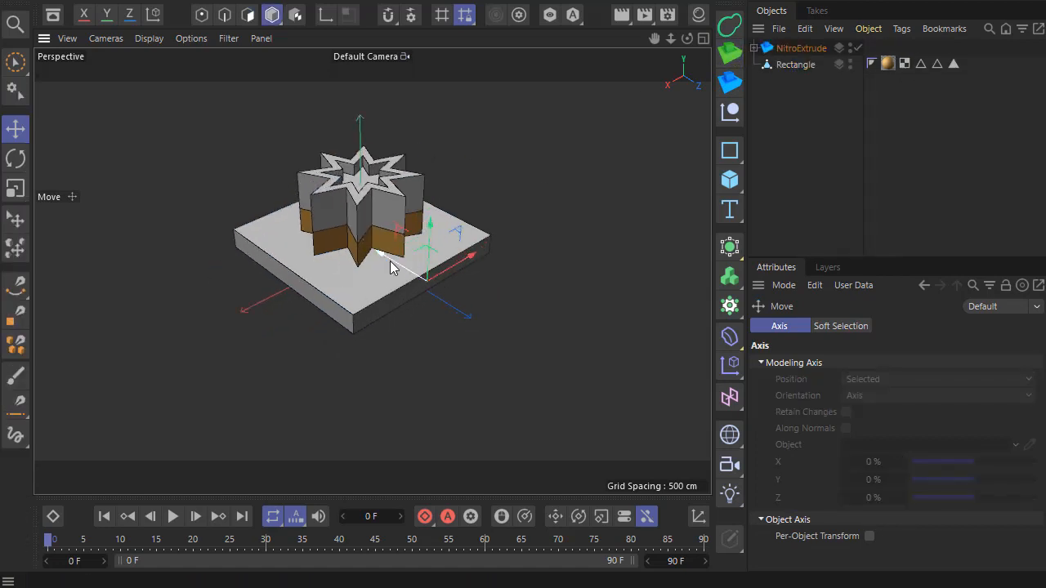
{"action": "left_click", "coordinate": [754, 48]}
{"action": "left_click", "coordinate": [783, 66]}
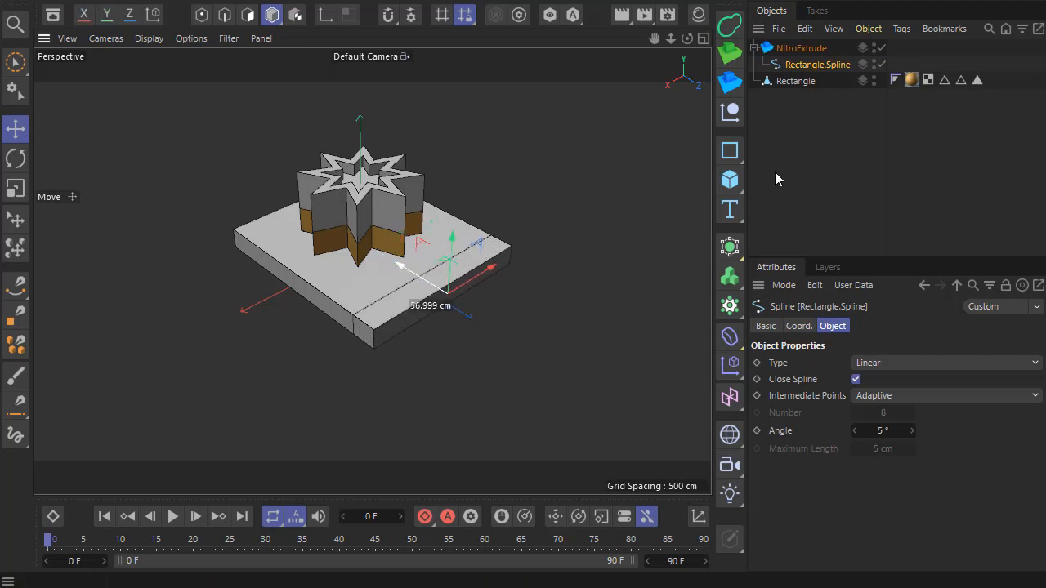
Nest a copy of the side spline under it, move it outward, scale it down, and merge the extrusion into the Rectangle mesh.
{"action": "left_click_drag", "start_coordinate": [811, 65], "coordinate": [802, 66], "text": "ctrl"}
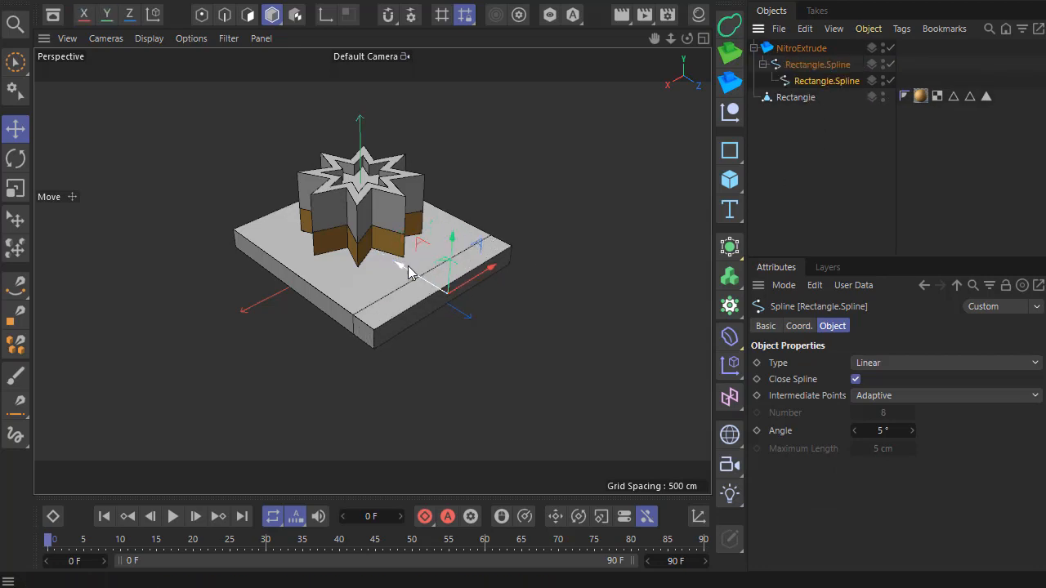
{"action": "left_click_drag", "start_coordinate": [409, 269], "coordinate": [423, 278]}
{"action": "left_click", "coordinate": [19, 191]}
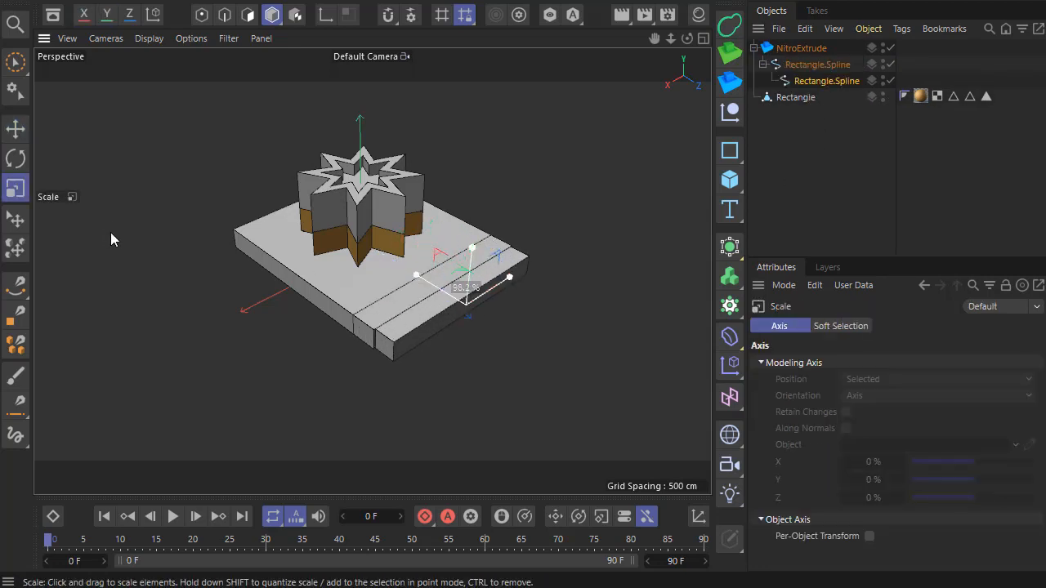
{"action": "left_click_drag", "start_coordinate": [111, 232], "coordinate": [89, 233]}
{"action": "left_click", "coordinate": [799, 49]}
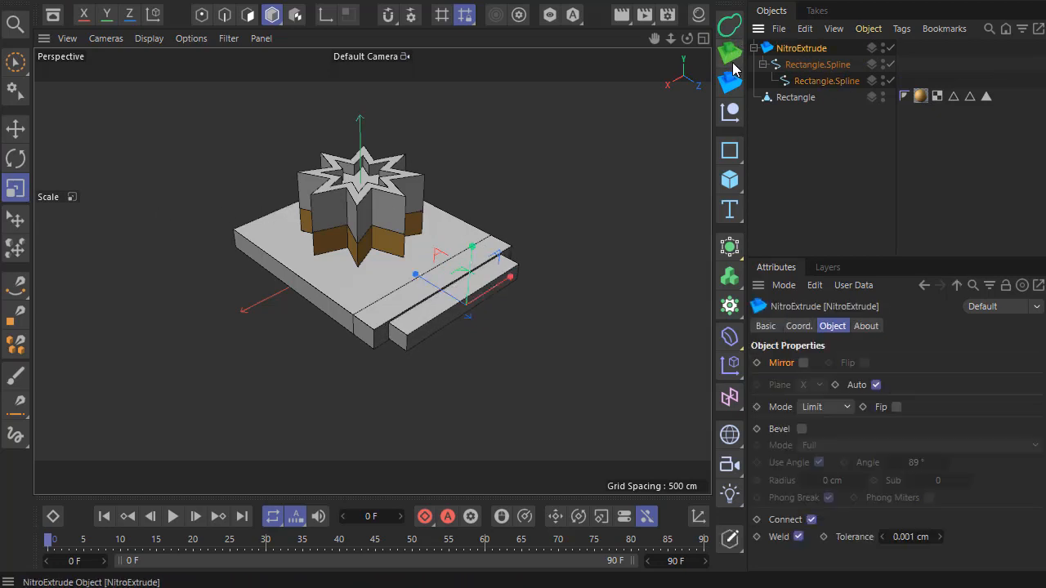
{"action": "left_click", "coordinate": [730, 58]}
{"action": "scroll", "coordinate": [400, 242], "scroll_direction": "down", "scroll_amount": 1}
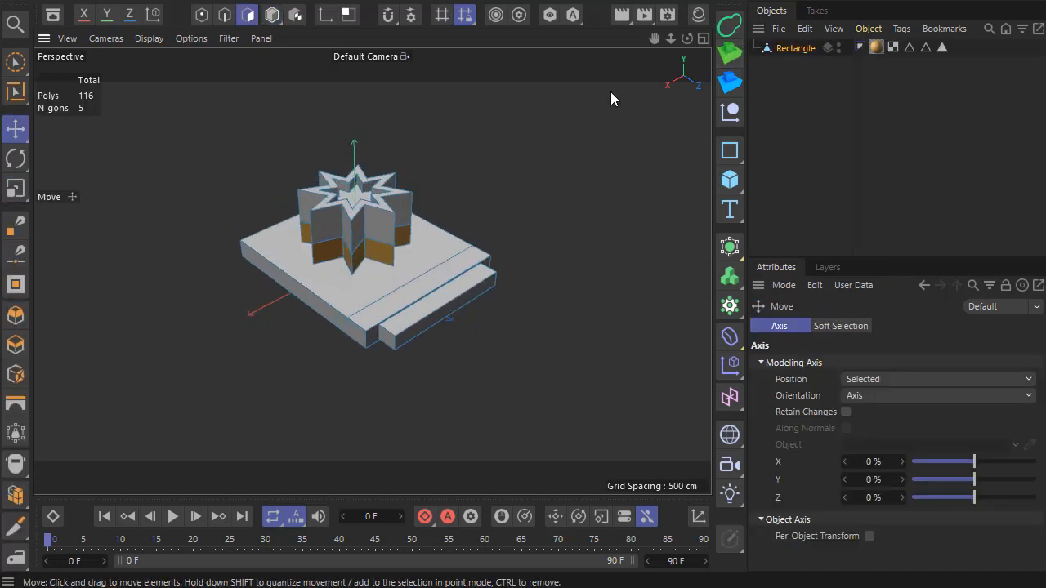
Add a new Rectangle spline and place it under a new NitroExtrude.
{"action": "left_click", "coordinate": [797, 51]}
{"action": "left_click", "coordinate": [730, 151]}
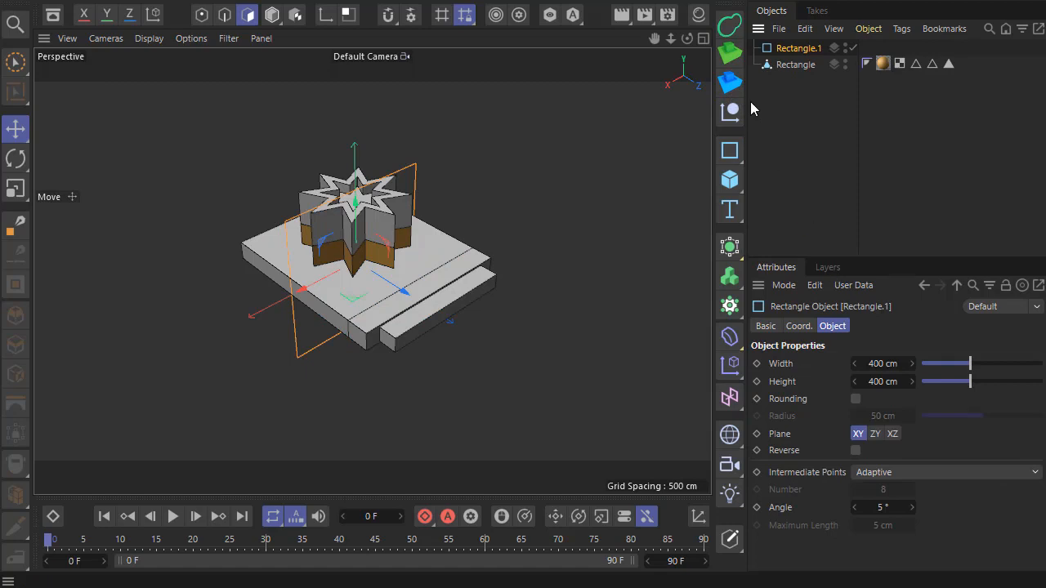
{"action": "left_click", "coordinate": [730, 82]}
{"action": "mouse_move", "coordinate": [797, 64]}
{"action": "left_mouse_down"}
{"action": "mouse_move", "coordinate": [807, 60]}
{"action": "mouse_move", "coordinate": [799, 48]}
{"action": "left_mouse_up"}
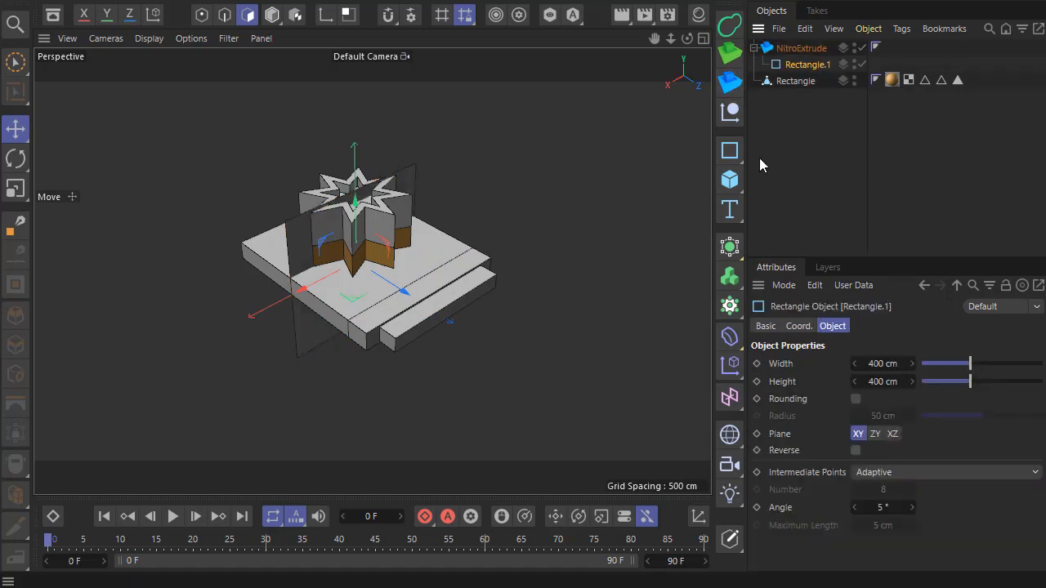
Rename the Rectangle mesh as Polygon and delete it.
{"action": "double_click", "coordinate": [783, 81]}
{"action": "type", "text": "Polygon"}
{"action": "key", "text": "Return"}
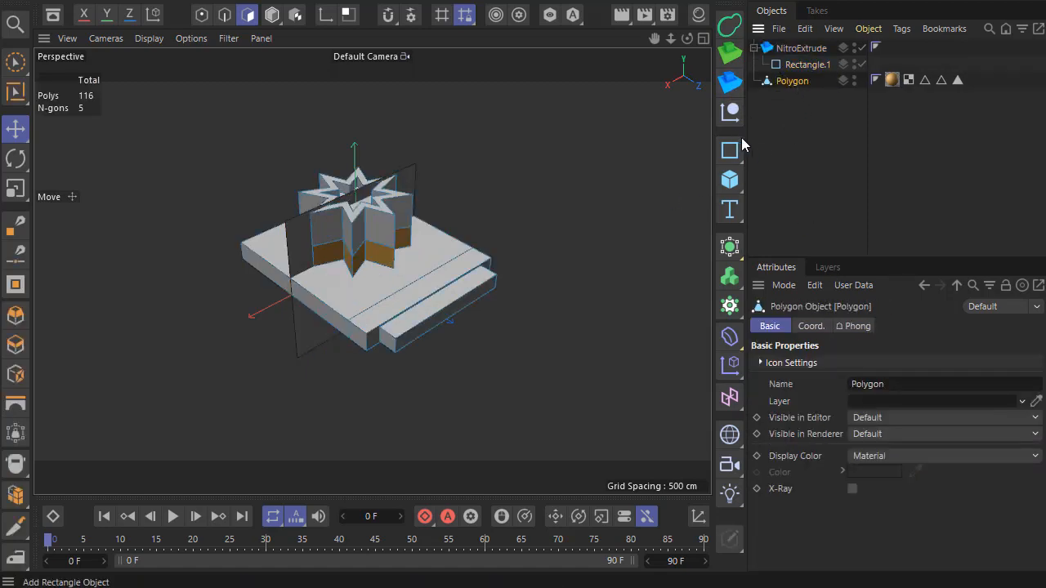
{"action": "key", "text": "Delete"}
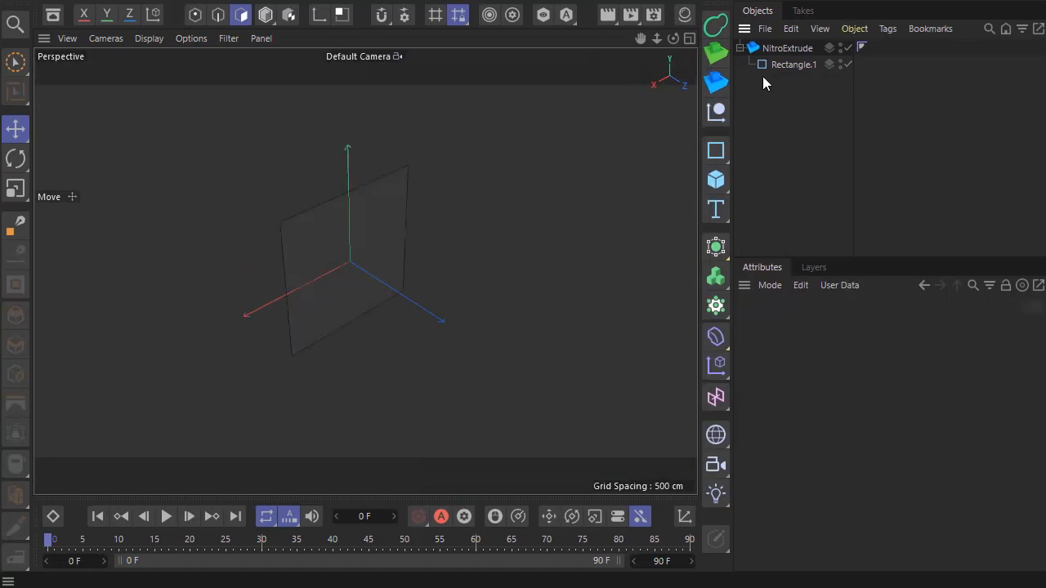
Move the Rectangle.1 spline outward along its Z axis to extrude the NitroExtrude into a box.
{"action": "left_click", "coordinate": [789, 65]}
{"action": "left_click_drag", "start_coordinate": [366, 278], "coordinate": [469, 343]}
{"action": "scroll", "coordinate": [231, 240], "scroll_direction": "down", "scroll_amount": 1}
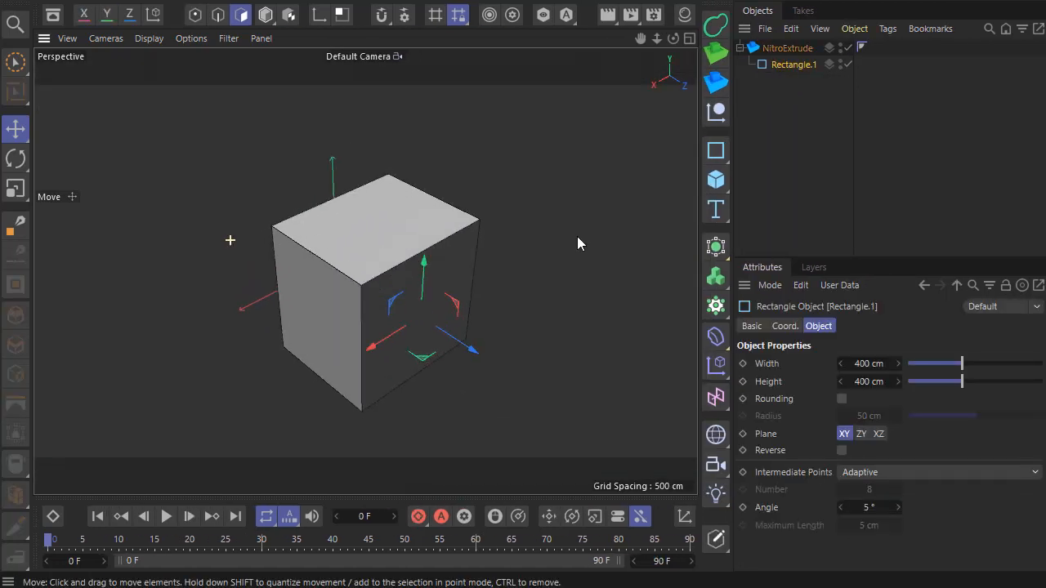
Add a Star spline nested under Rectangle.1 and move it outward about 69 cm from the box's front face.
{"action": "left_click_drag", "start_coordinate": [722, 154], "coordinate": [768, 348]}
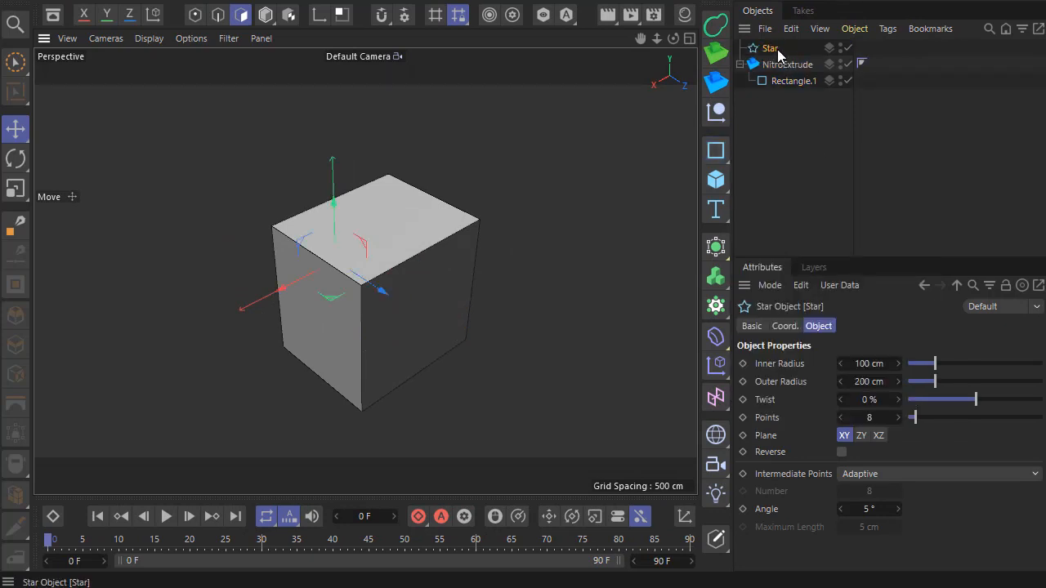
{"action": "left_click_drag", "start_coordinate": [778, 54], "coordinate": [791, 80]}
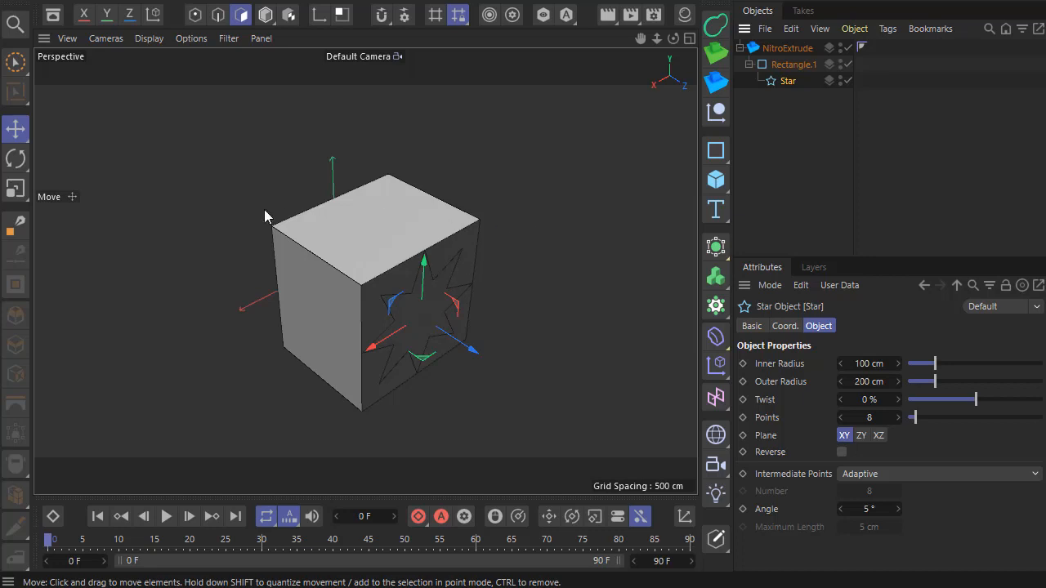
{"action": "scroll", "coordinate": [264, 216], "scroll_direction": "down", "scroll_amount": 2}
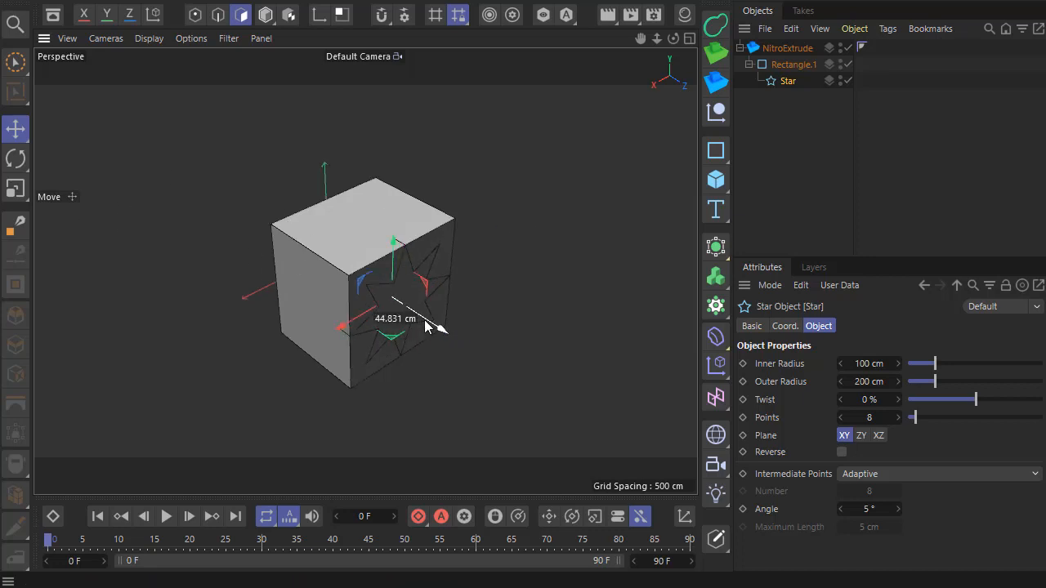
{"action": "left_click_drag", "start_coordinate": [466, 331], "coordinate": [470, 347]}
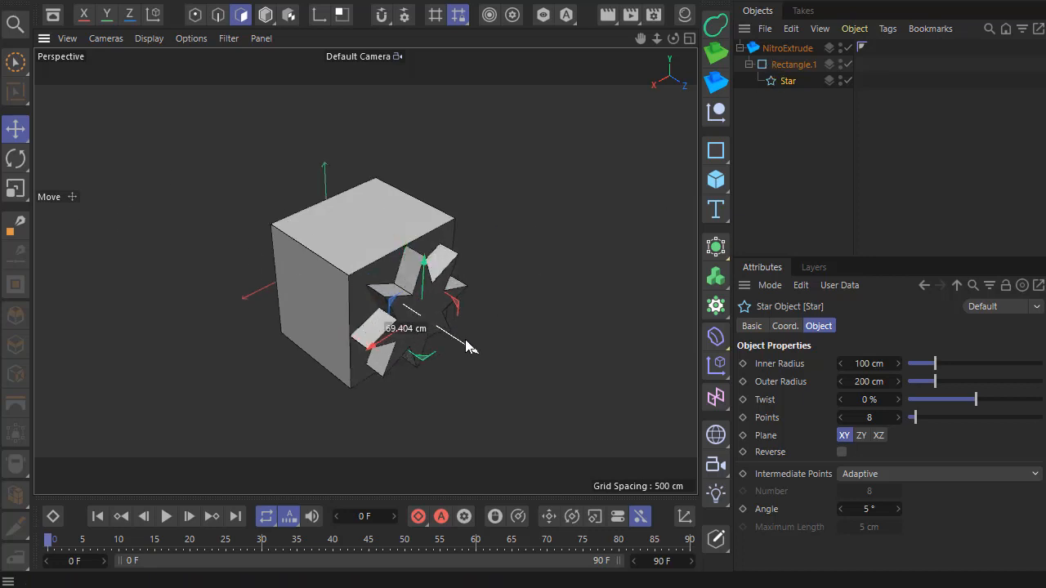
{"action": "scroll", "coordinate": [495, 313], "scroll_direction": "down", "scroll_amount": 3}
{"action": "scroll", "coordinate": [413, 302], "scroll_direction": "up", "scroll_amount": 3}
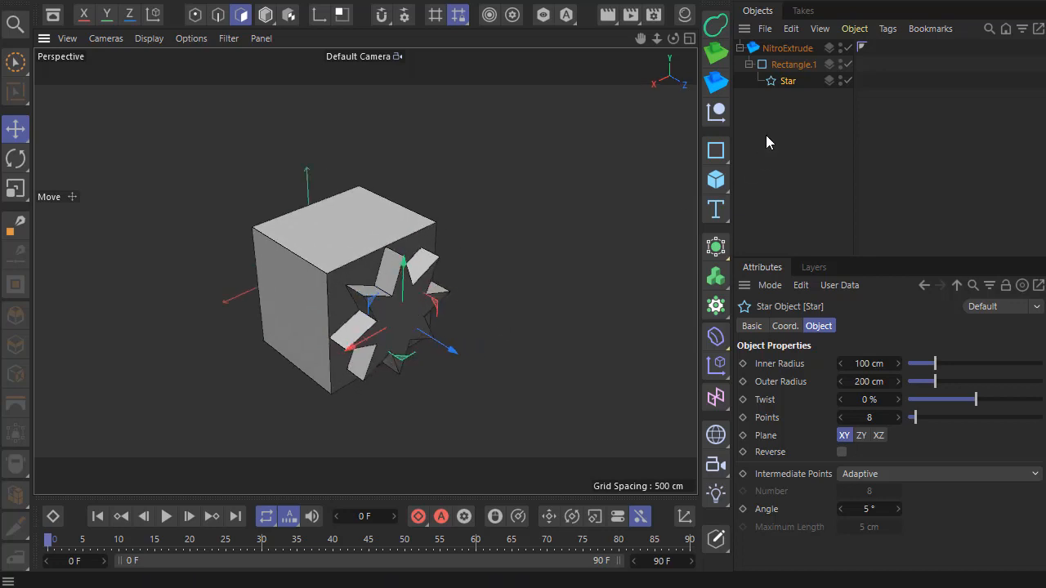
Convert the NitroExtrude with its nested splines into a single editable mesh.
{"action": "left_click", "coordinate": [783, 49]}
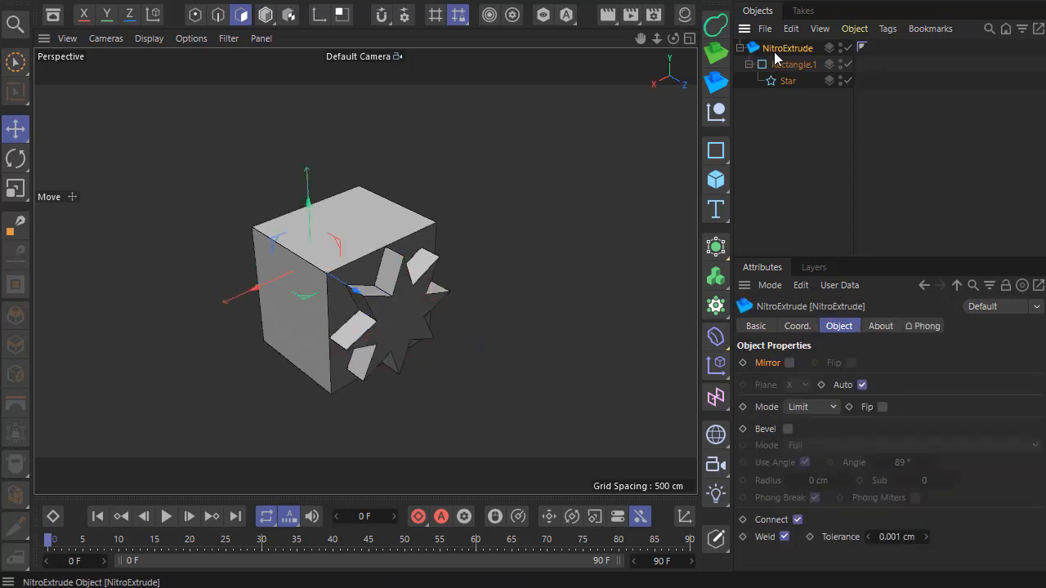
{"action": "left_click", "coordinate": [711, 62]}
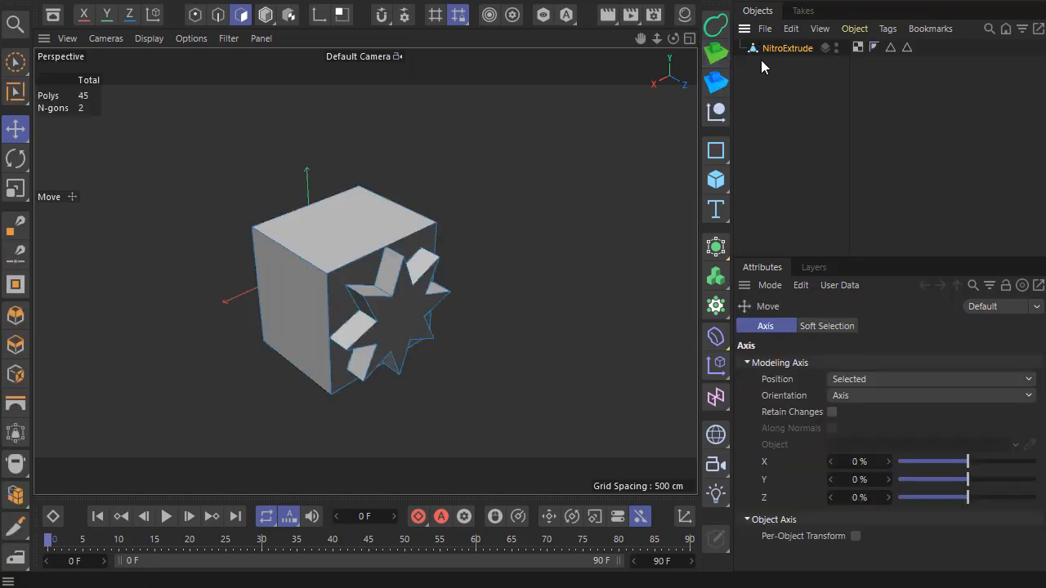
Generate a cover-spline NitroExtrude from the top face of the box mesh and pull its spline upward.
{"action": "scroll", "coordinate": [270, 282], "scroll_direction": "down", "scroll_amount": 2}
{"action": "scroll", "coordinate": [343, 254], "scroll_direction": "up", "scroll_amount": 1}
{"action": "left_click", "coordinate": [347, 252]}
{"action": "scroll", "coordinate": [330, 253], "scroll_direction": "up", "scroll_amount": 1}
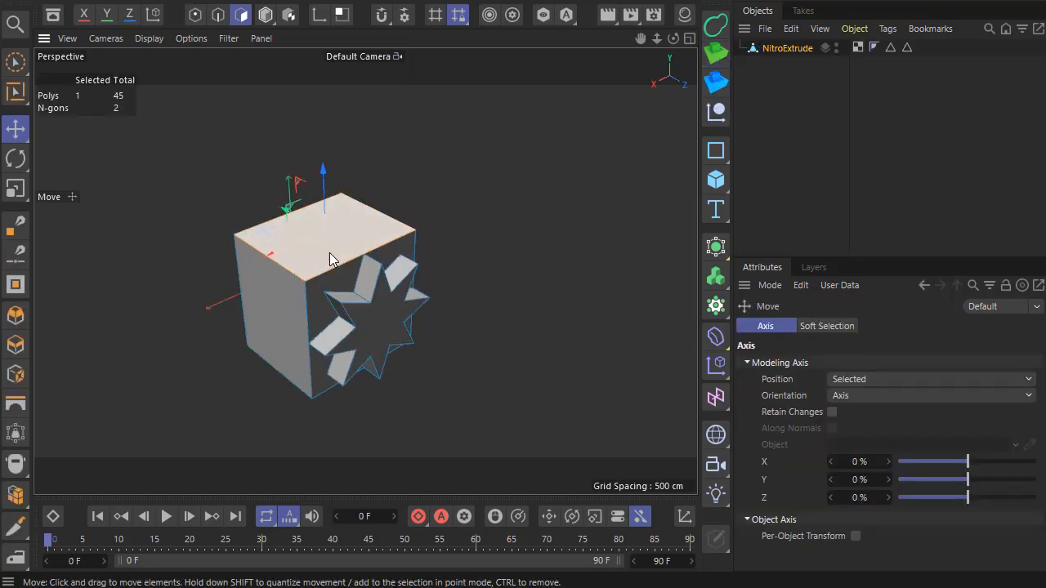
{"action": "scroll", "coordinate": [301, 246], "scroll_direction": "up", "scroll_amount": 1}
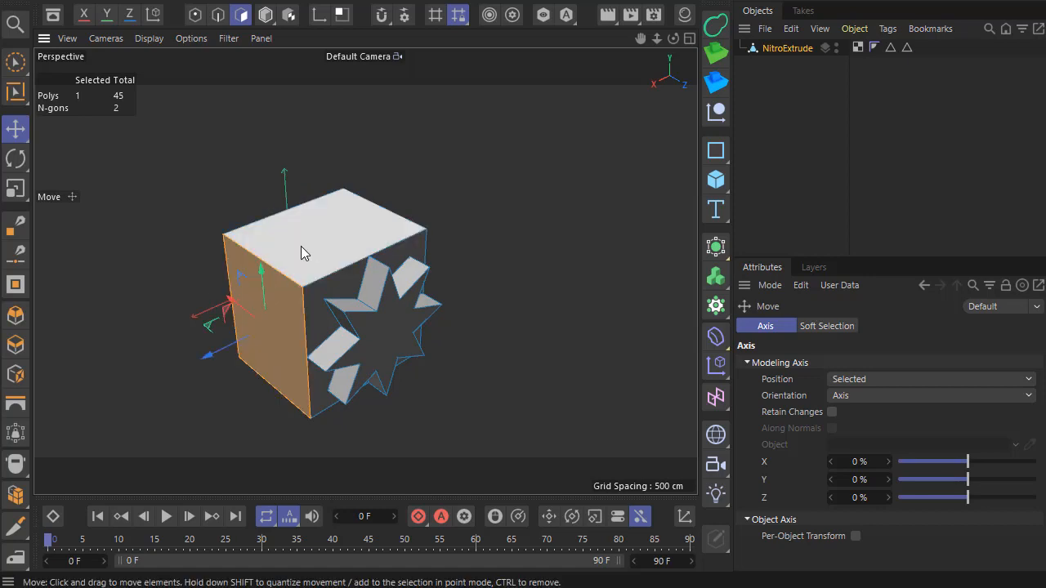
{"action": "left_click", "coordinate": [716, 52]}
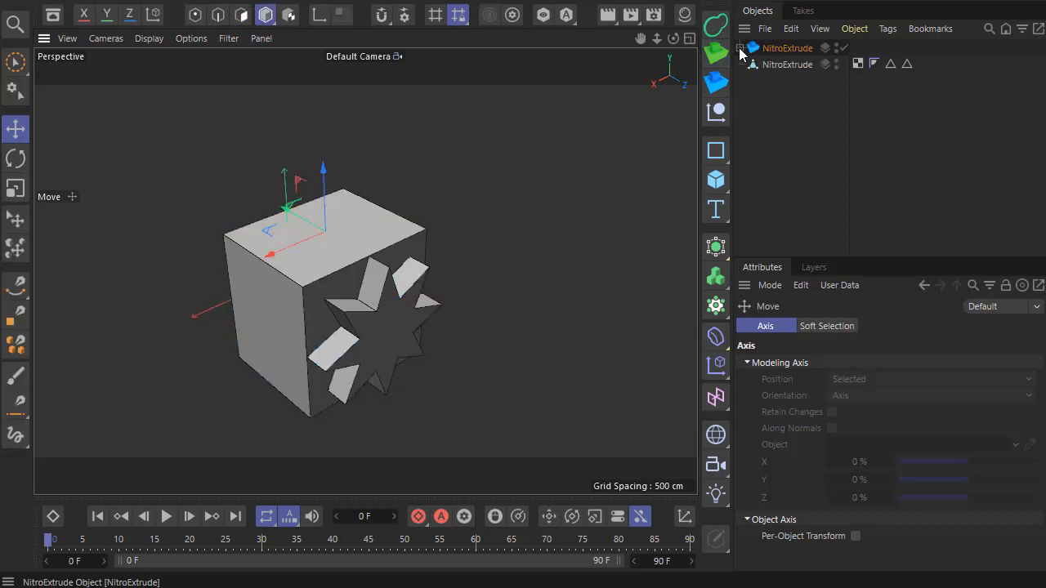
{"action": "left_click_drag", "start_coordinate": [325, 168], "coordinate": [327, 128]}
{"action": "scroll", "coordinate": [328, 210], "scroll_direction": "down", "scroll_amount": 2}
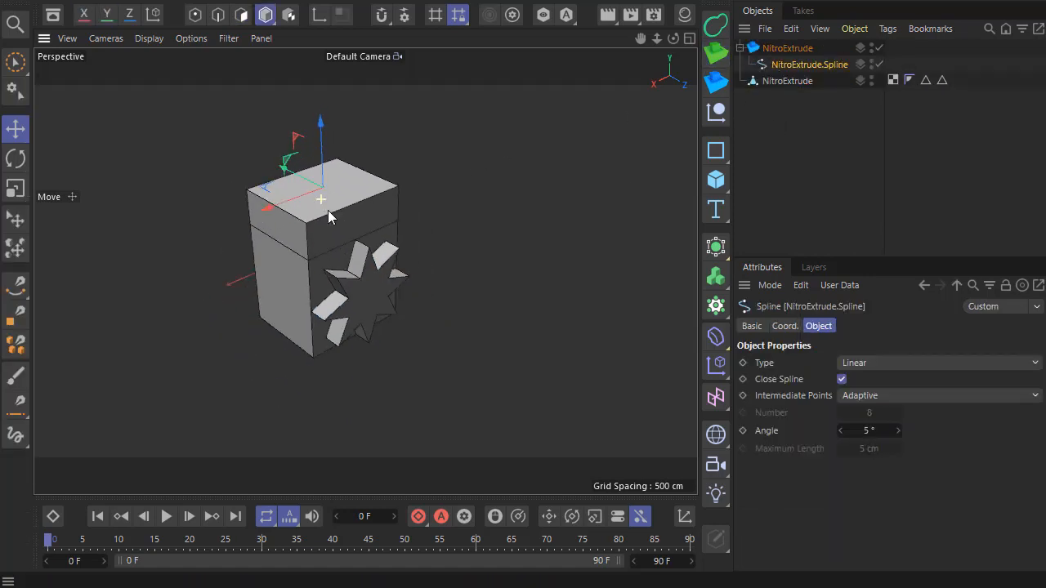